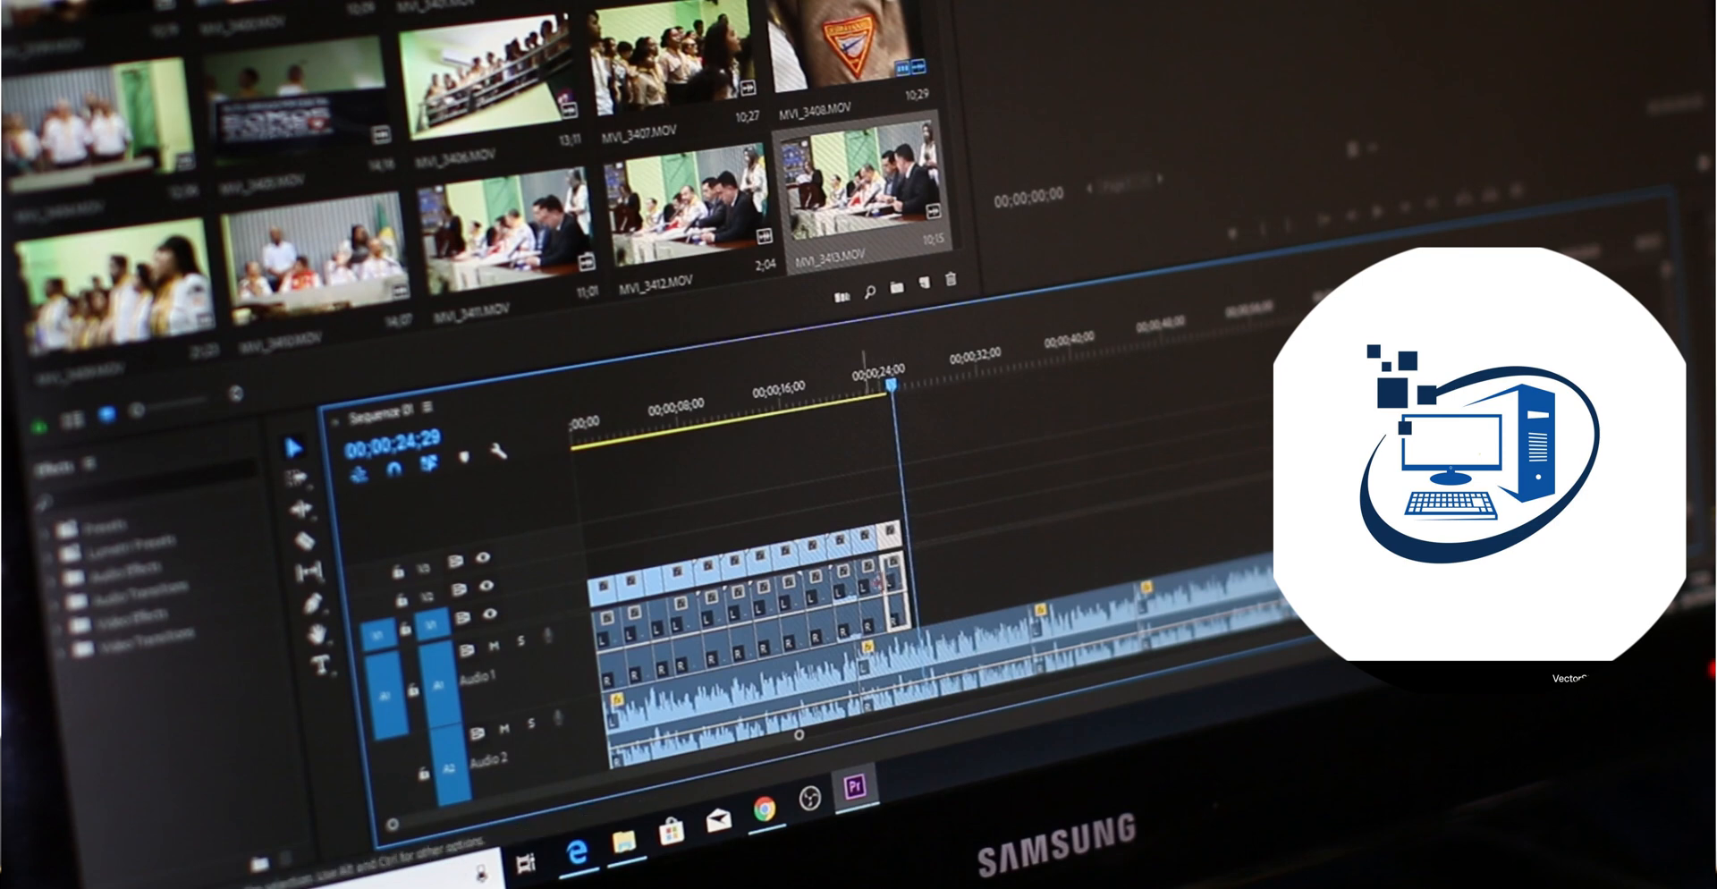
drag(901, 573, 923, 572)
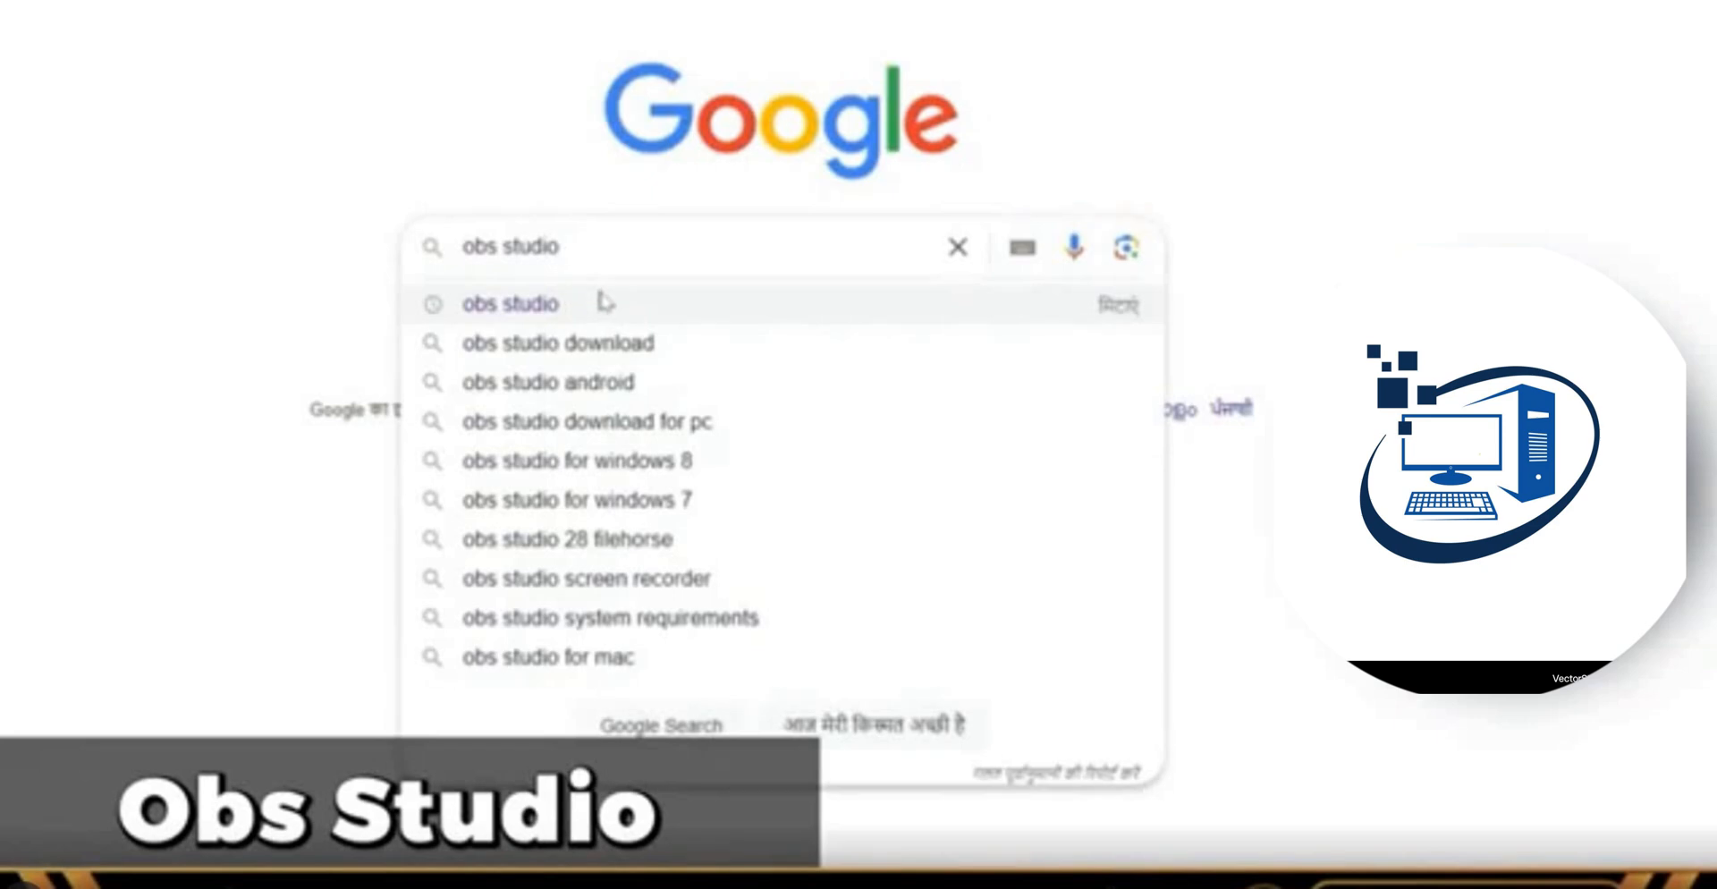
Search Google for obs studio and open the official OBS Studio result
click(603, 302)
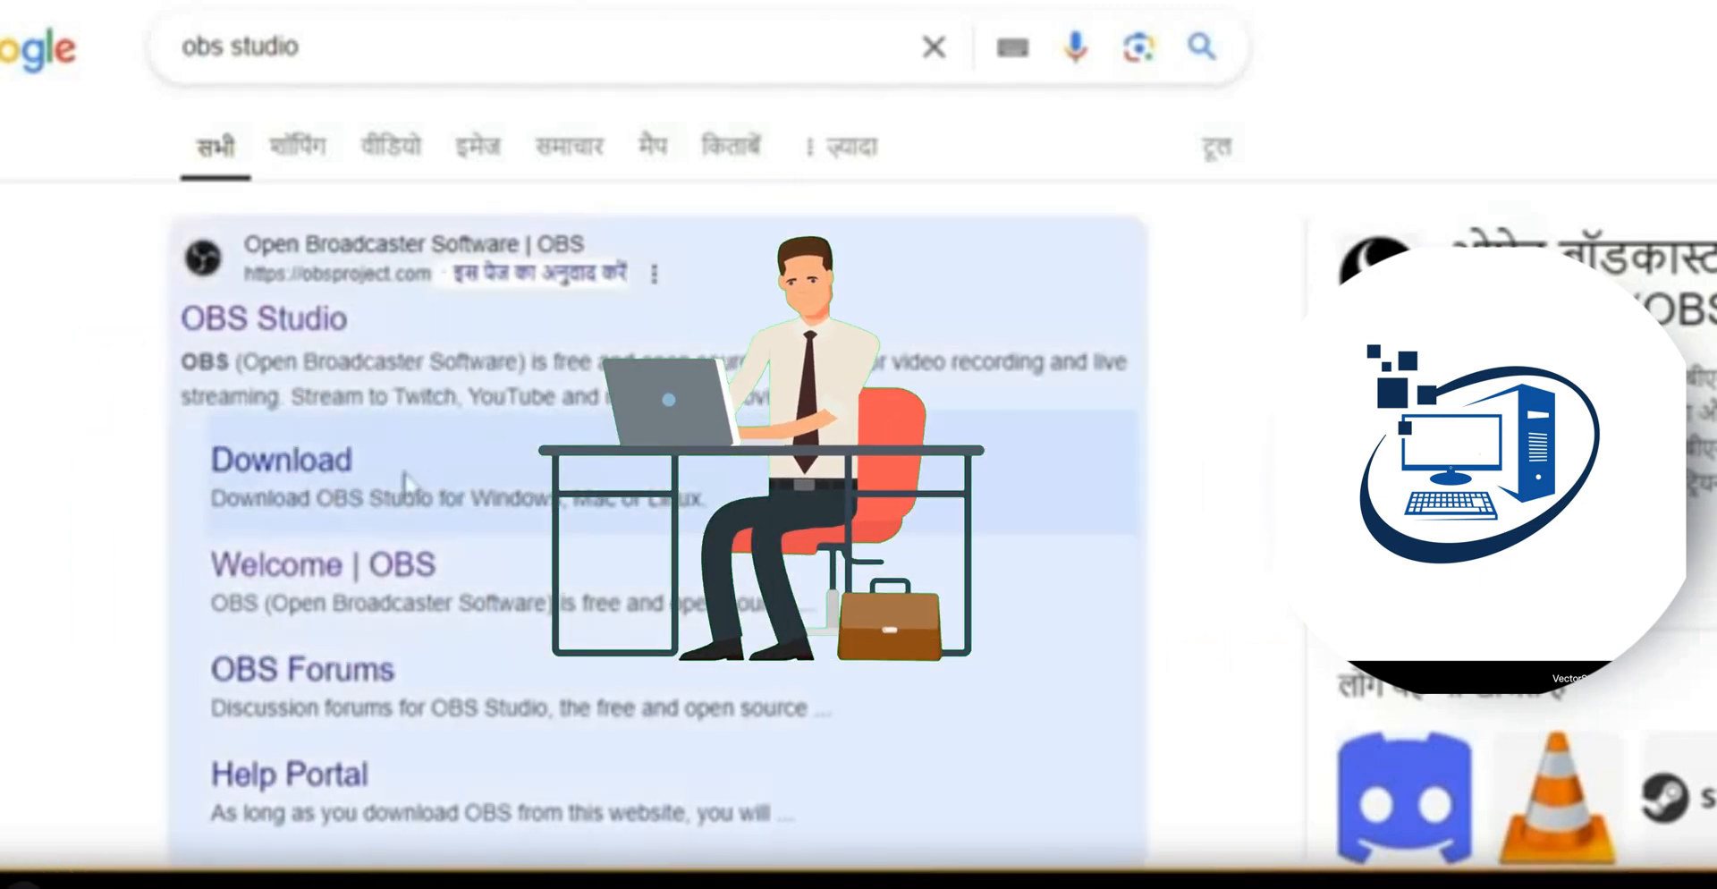
click(304, 336)
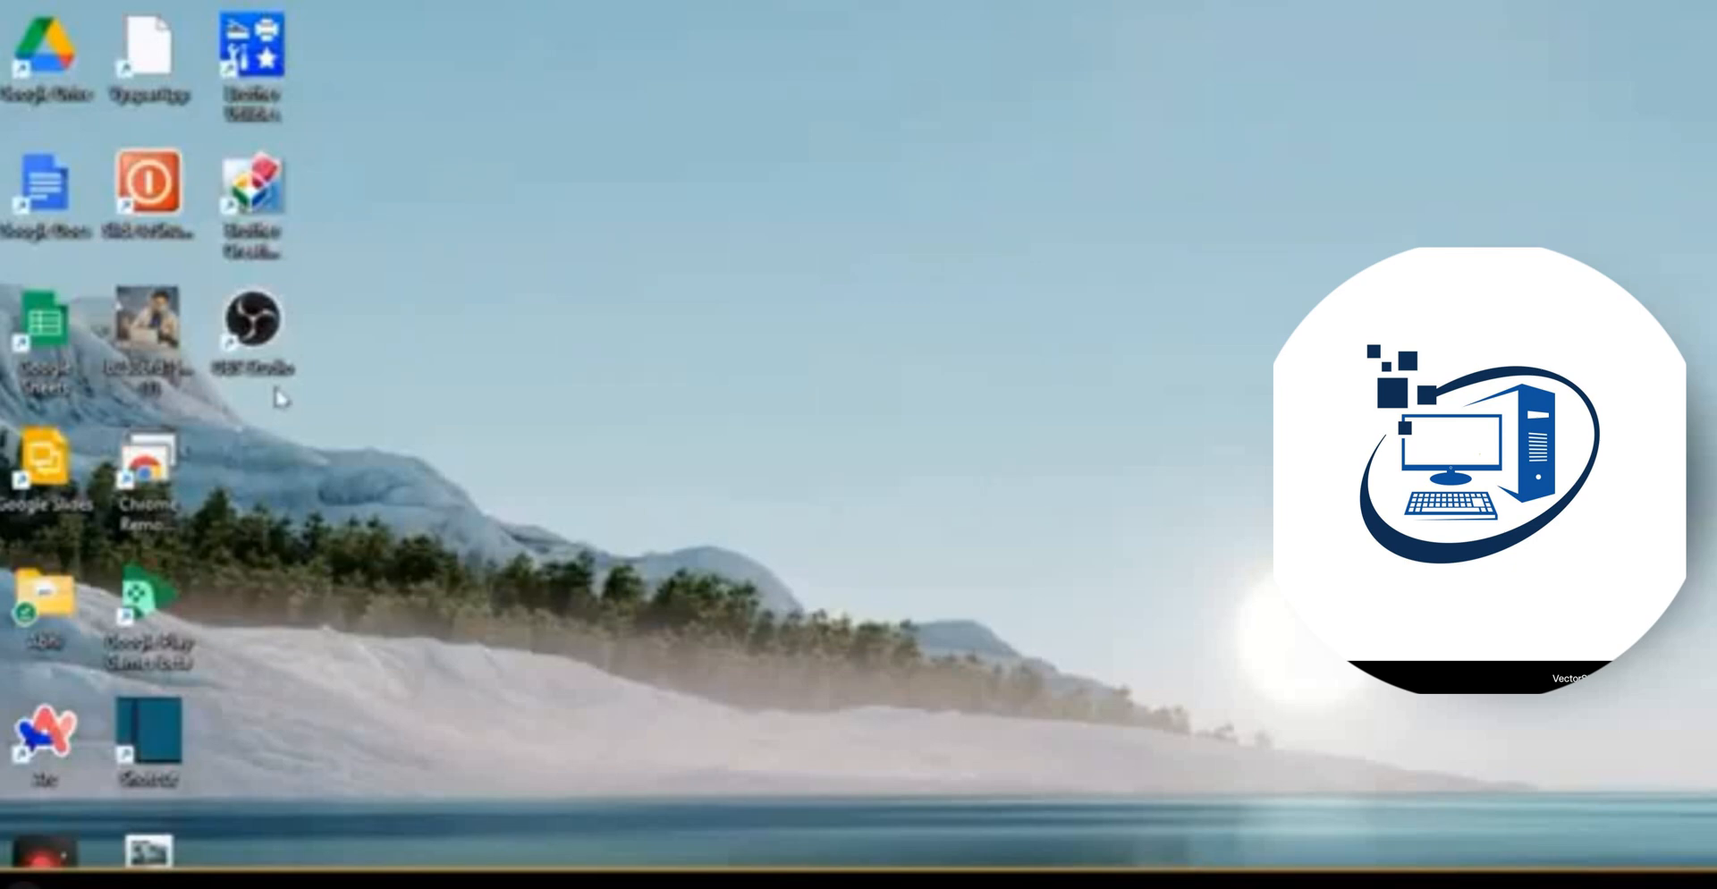
Launch OBS Studio from the desktop and restore its window to a smaller size
double_click(253, 317)
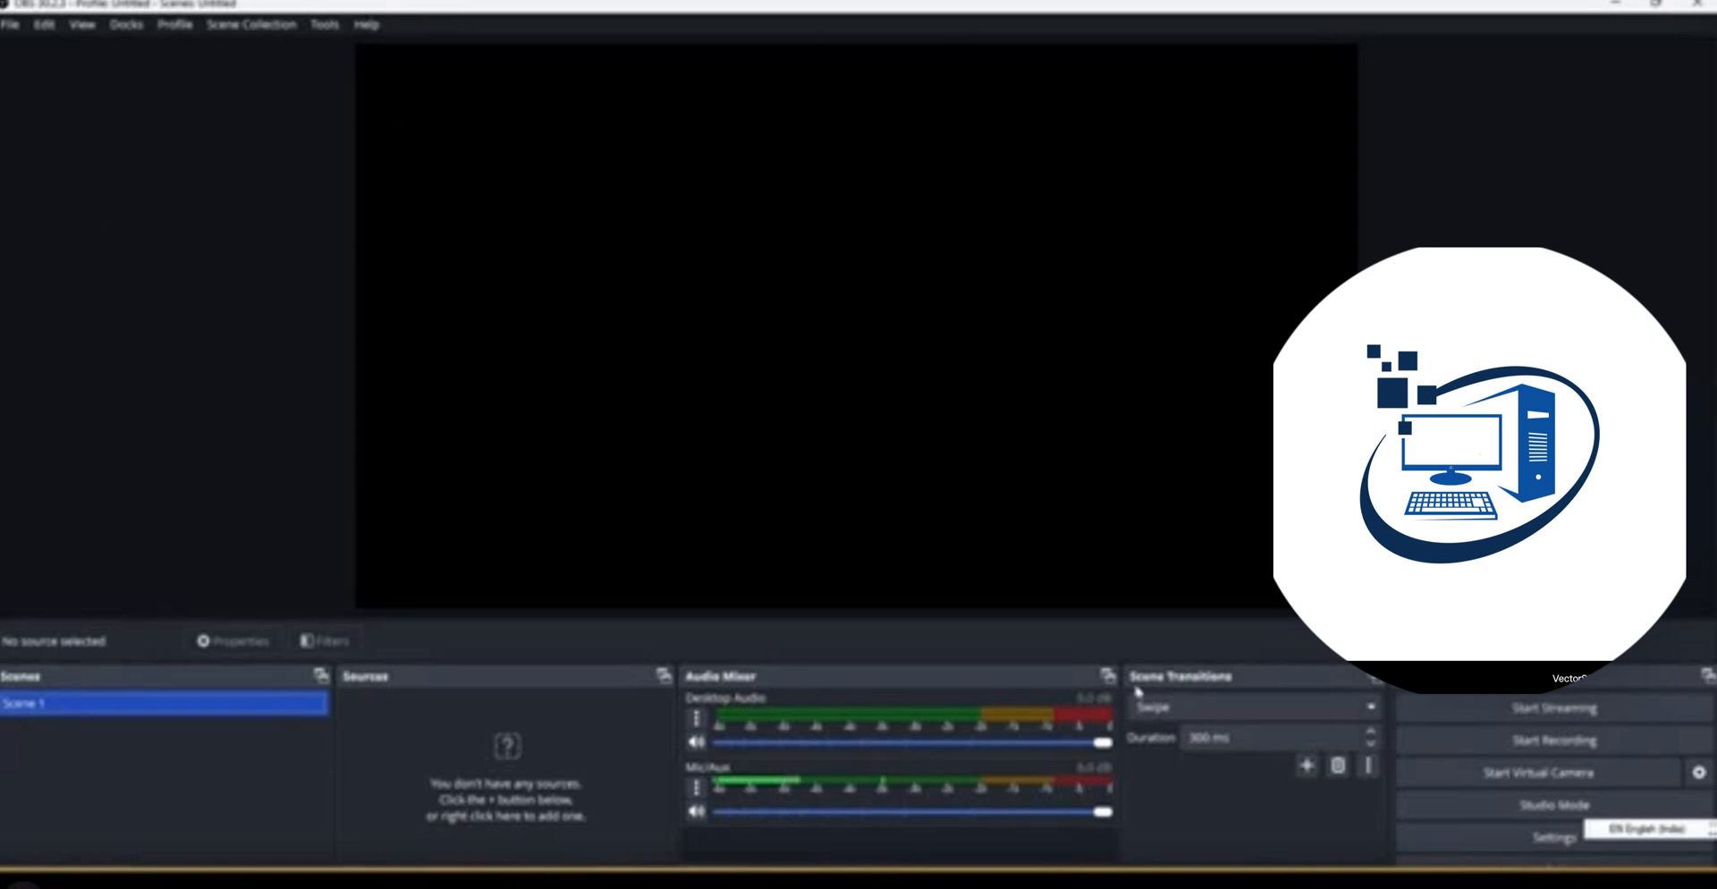
click(1669, 9)
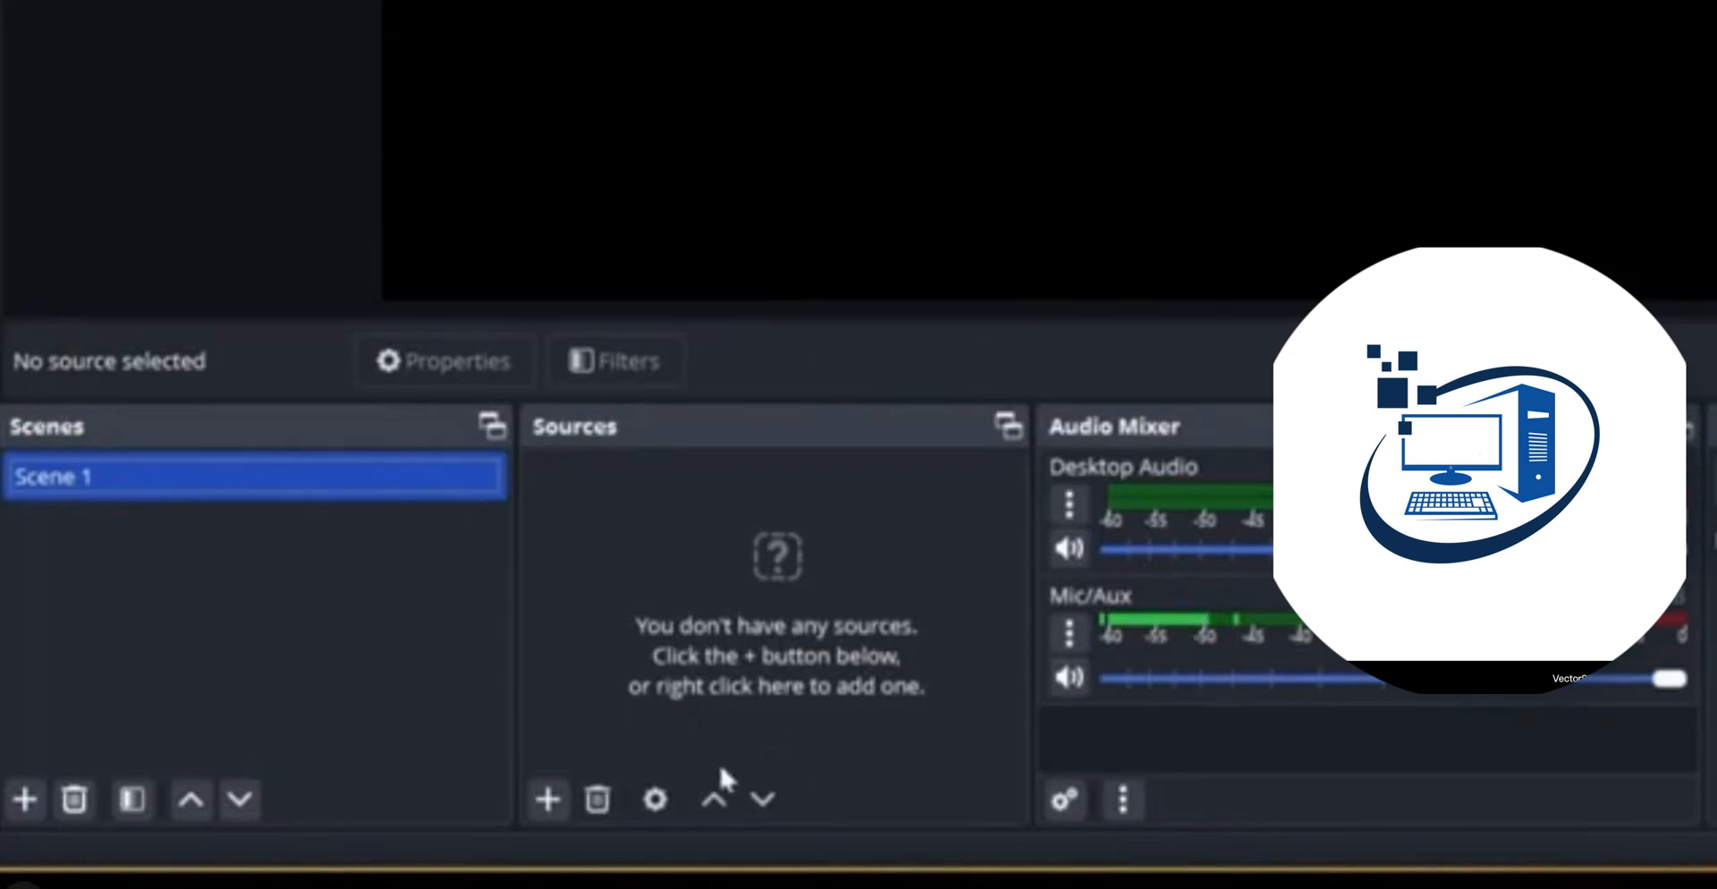
Look over the source types that can be added to Scene 1, without adding one
click(543, 810)
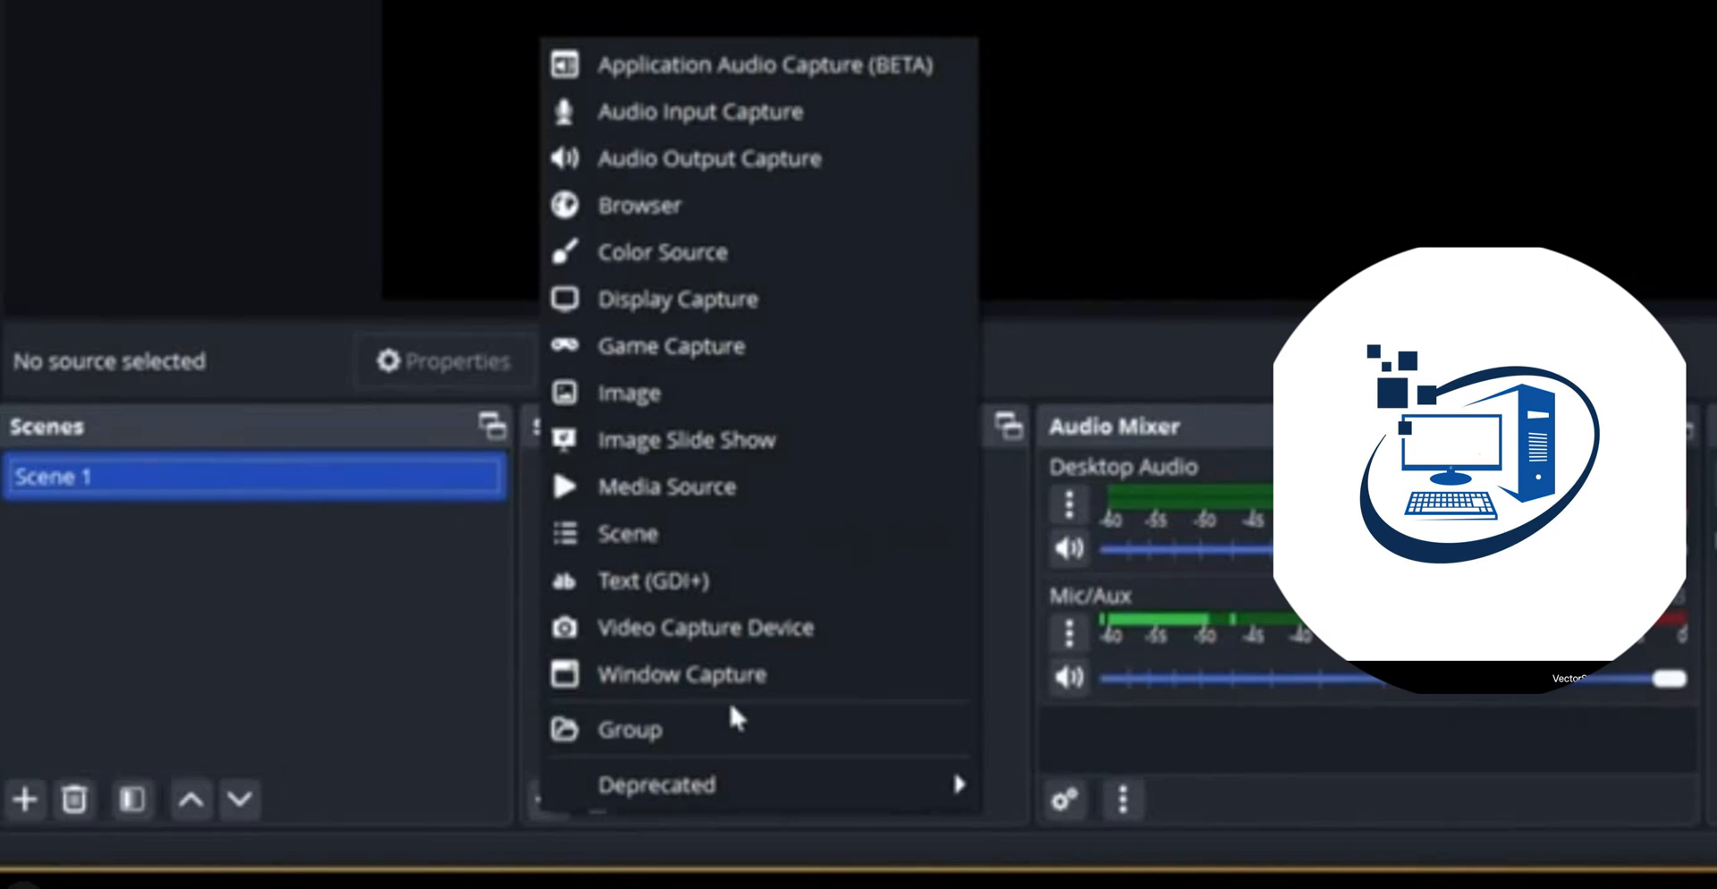
click(252, 534)
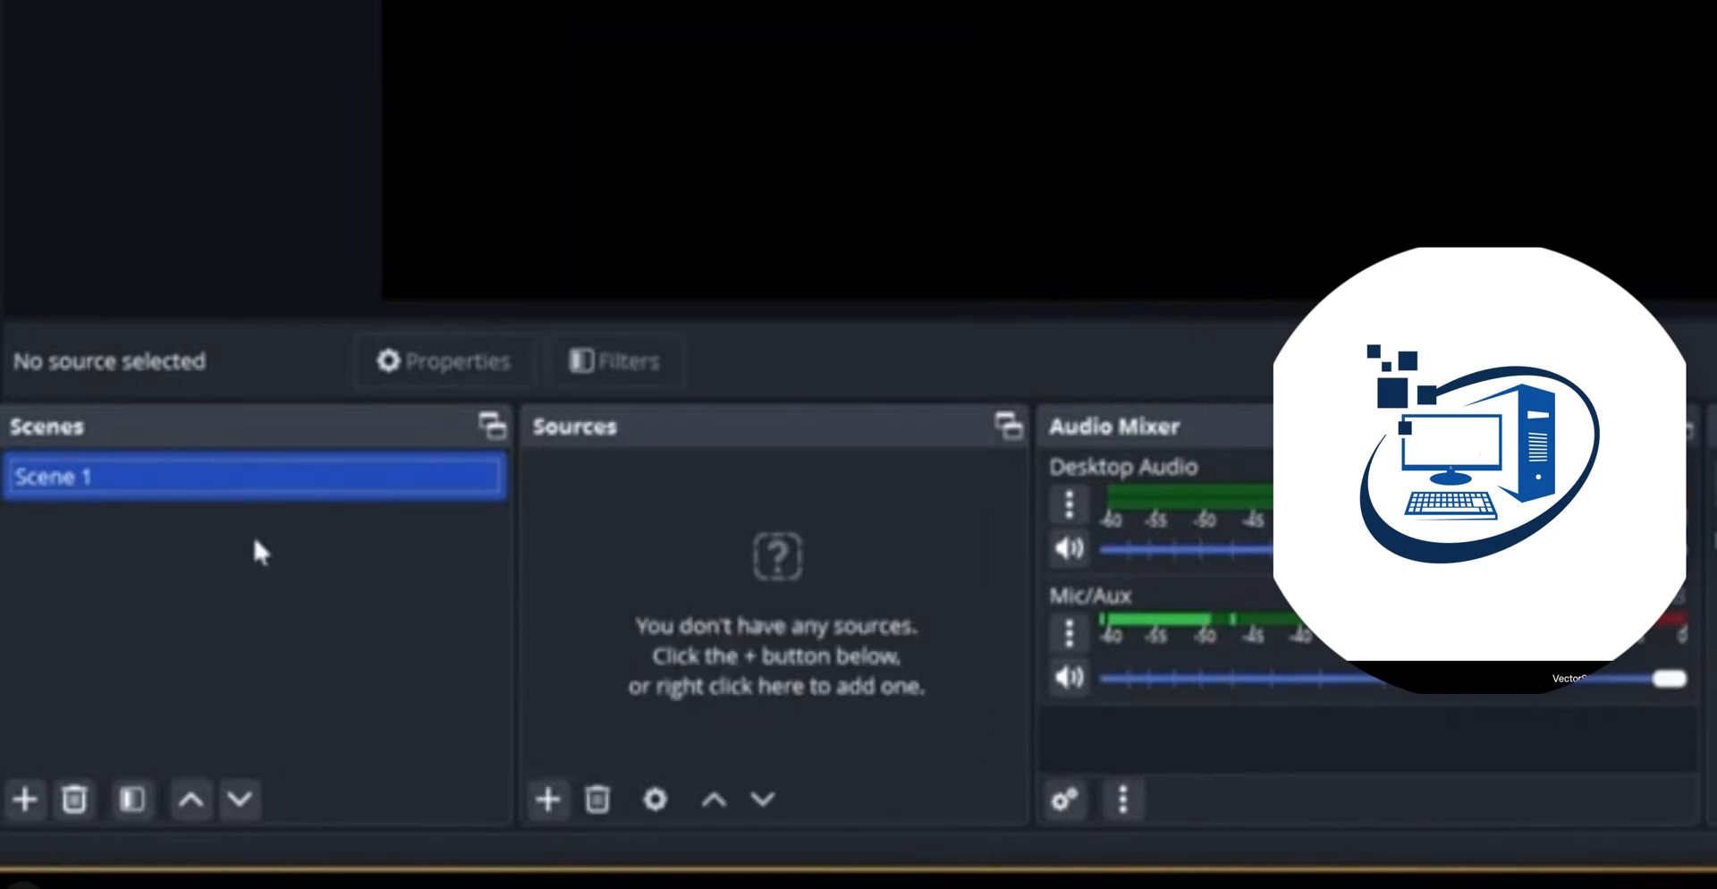
click(835, 523)
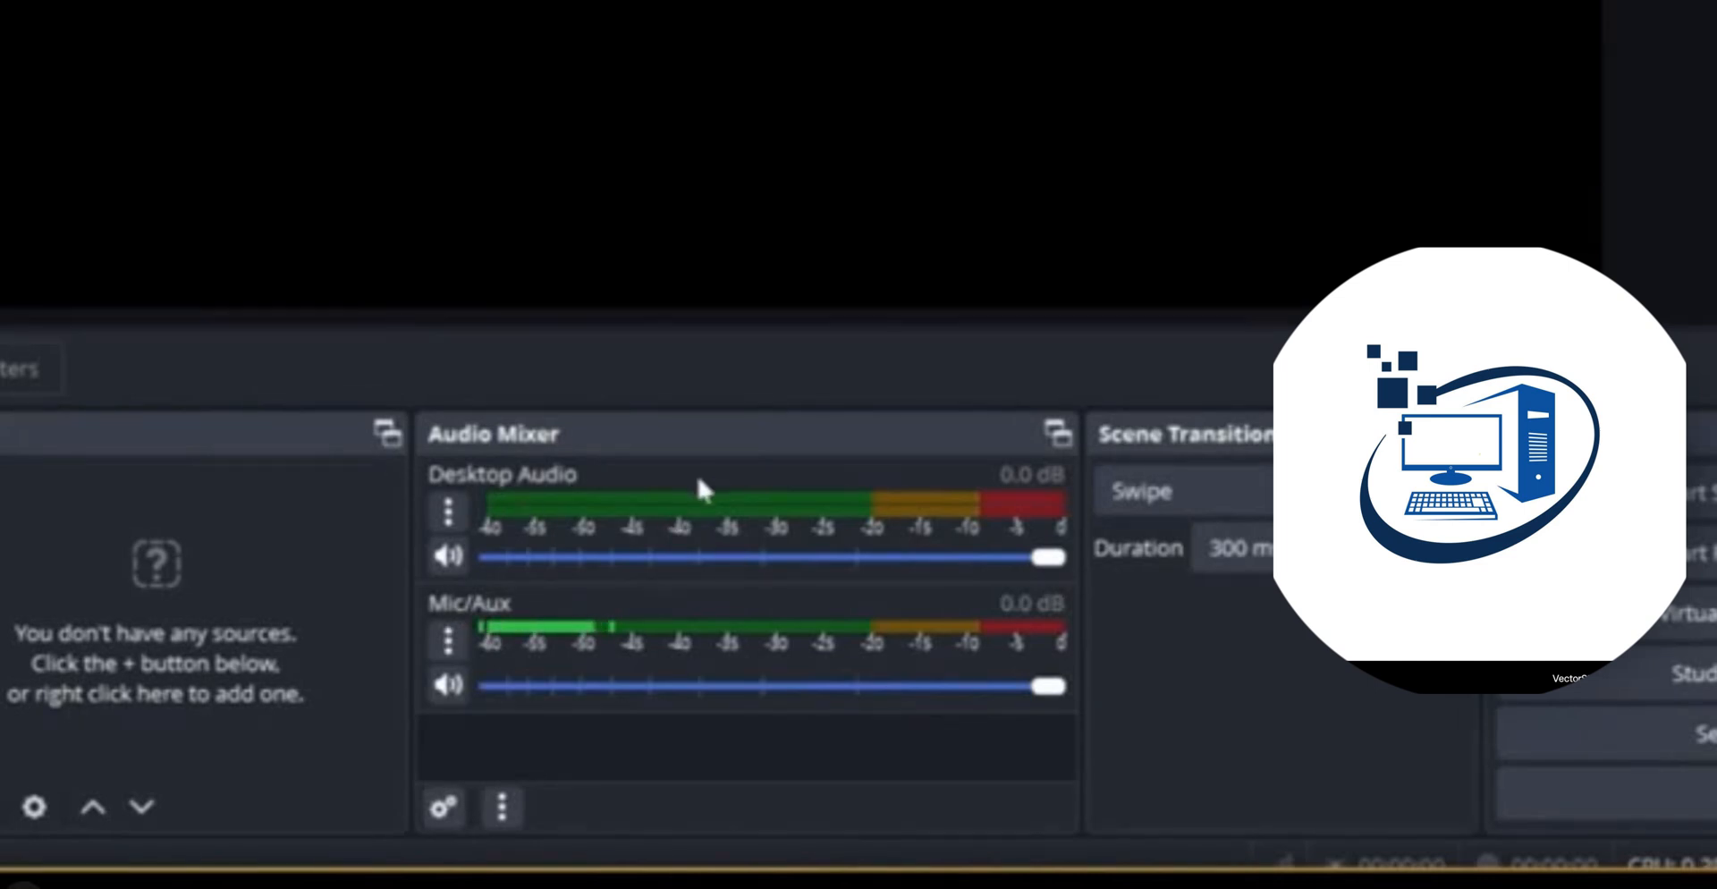
View the advanced audio properties for Desktop Audio and Mic/Aux, and close them
drag(1049, 558, 1101, 564)
click(446, 809)
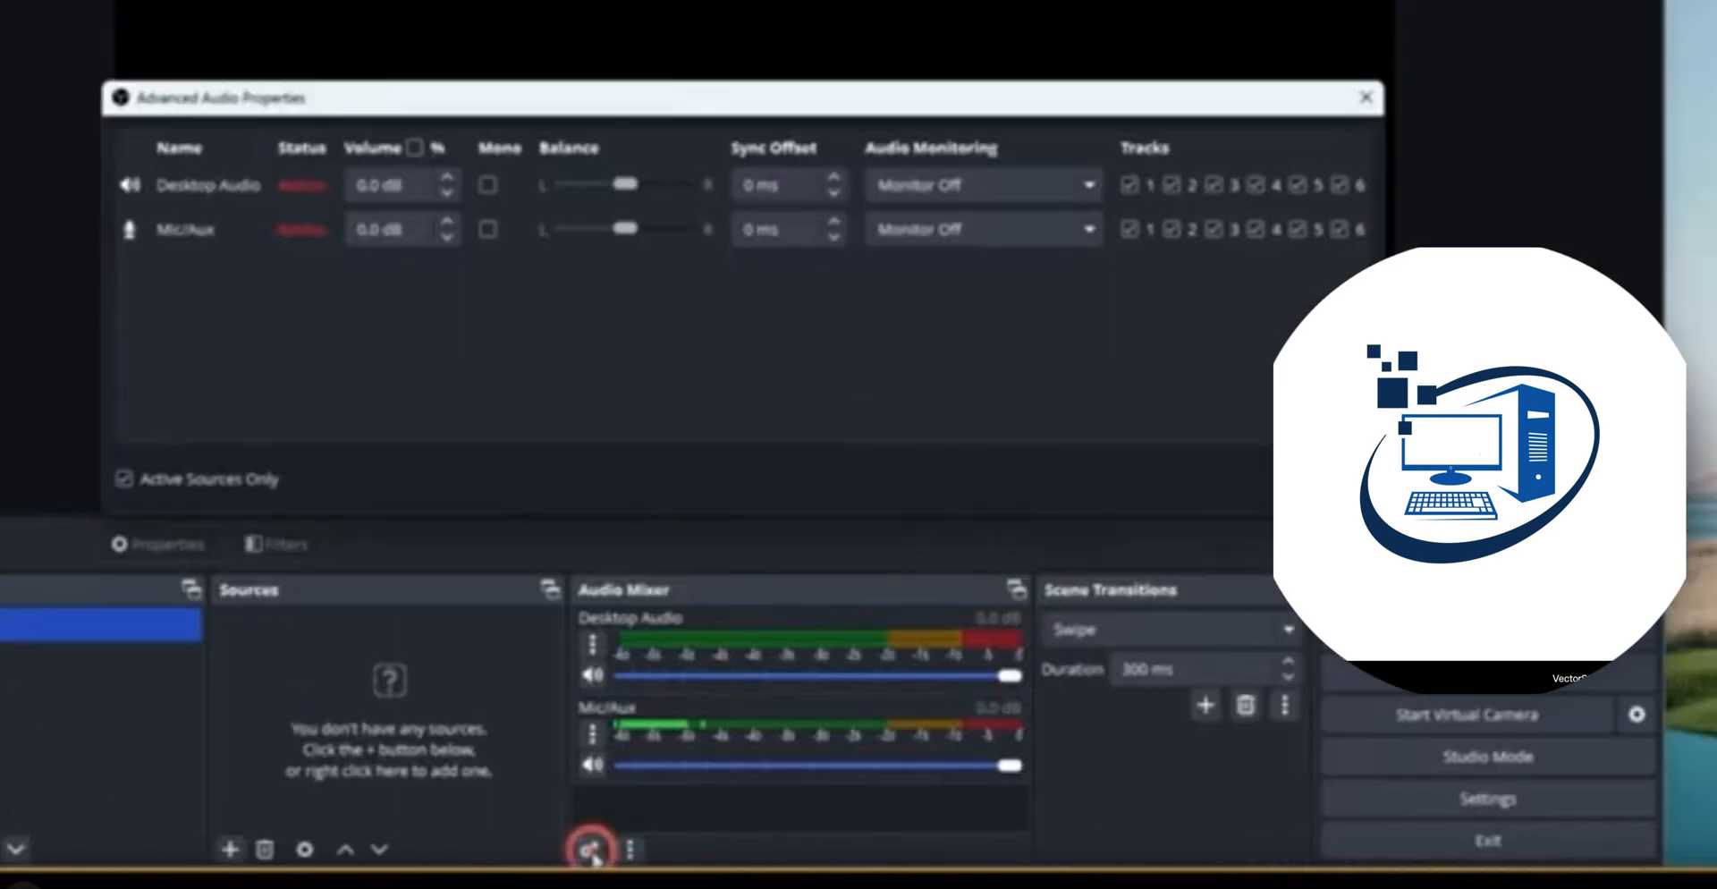
click(1364, 95)
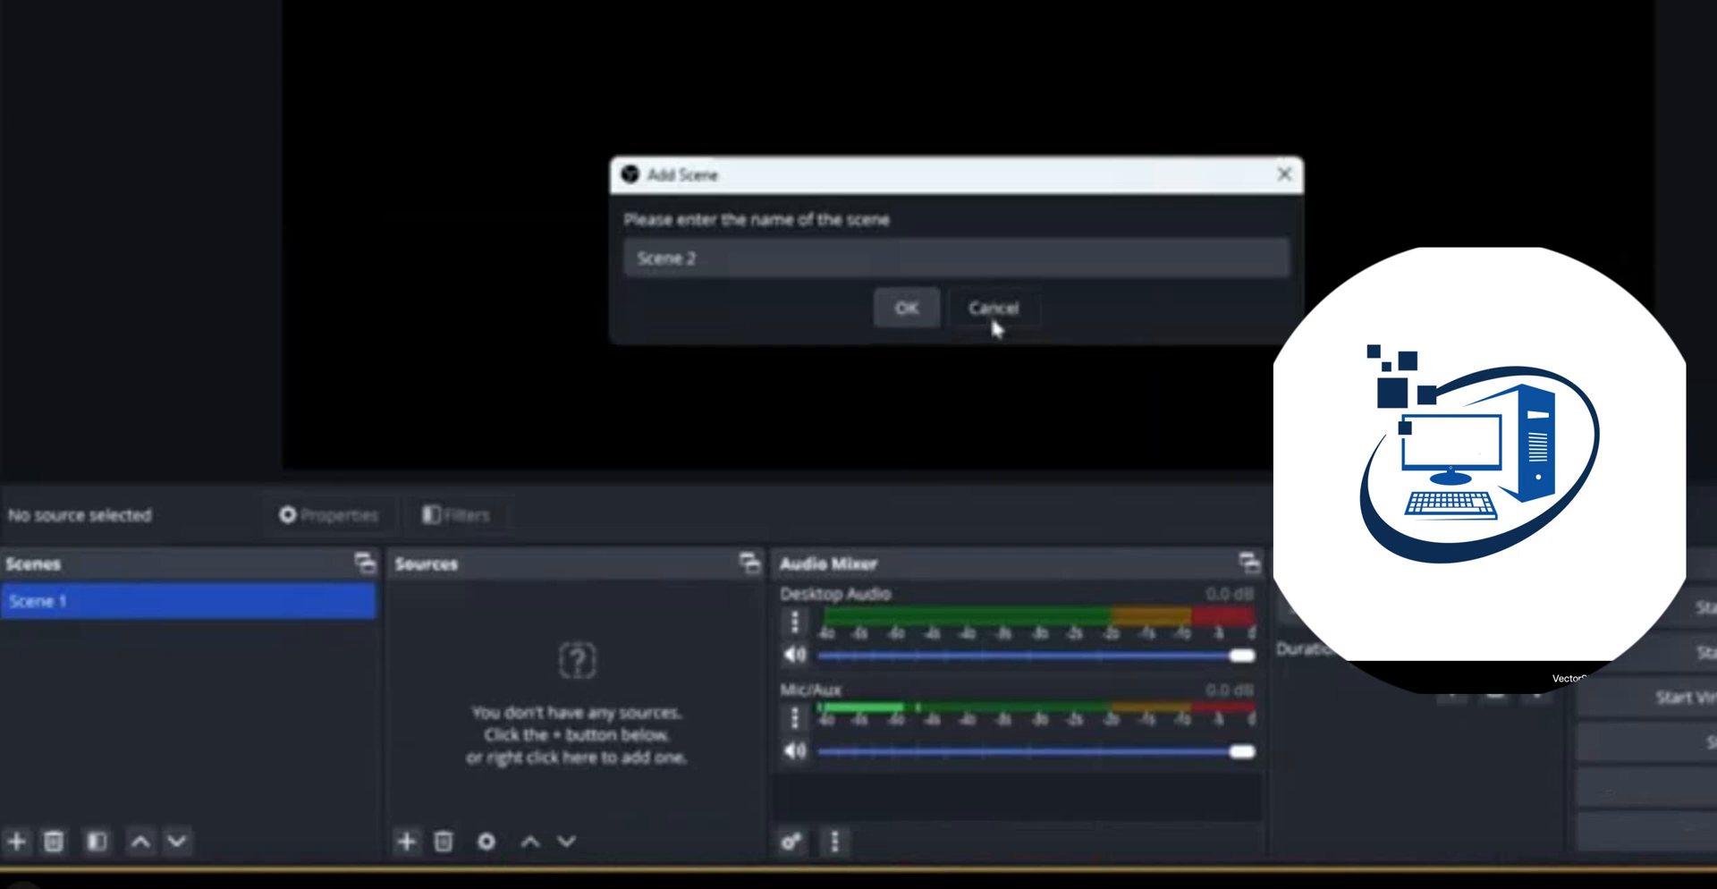
Add a second scene named Scene 2
click(743, 434)
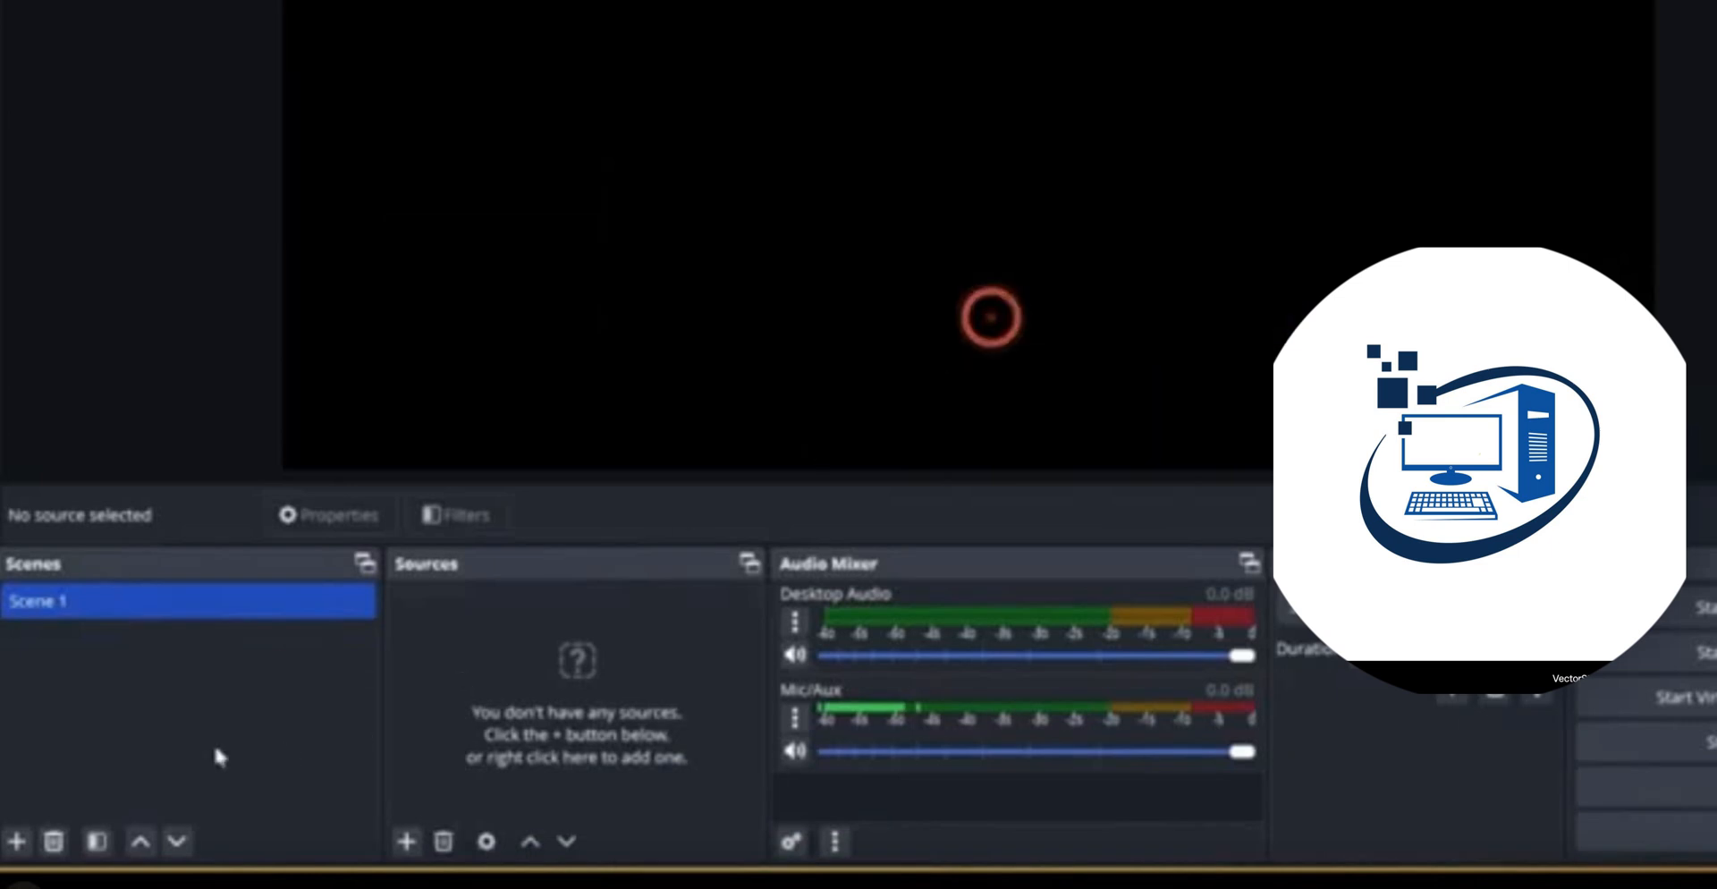
click(16, 841)
click(906, 308)
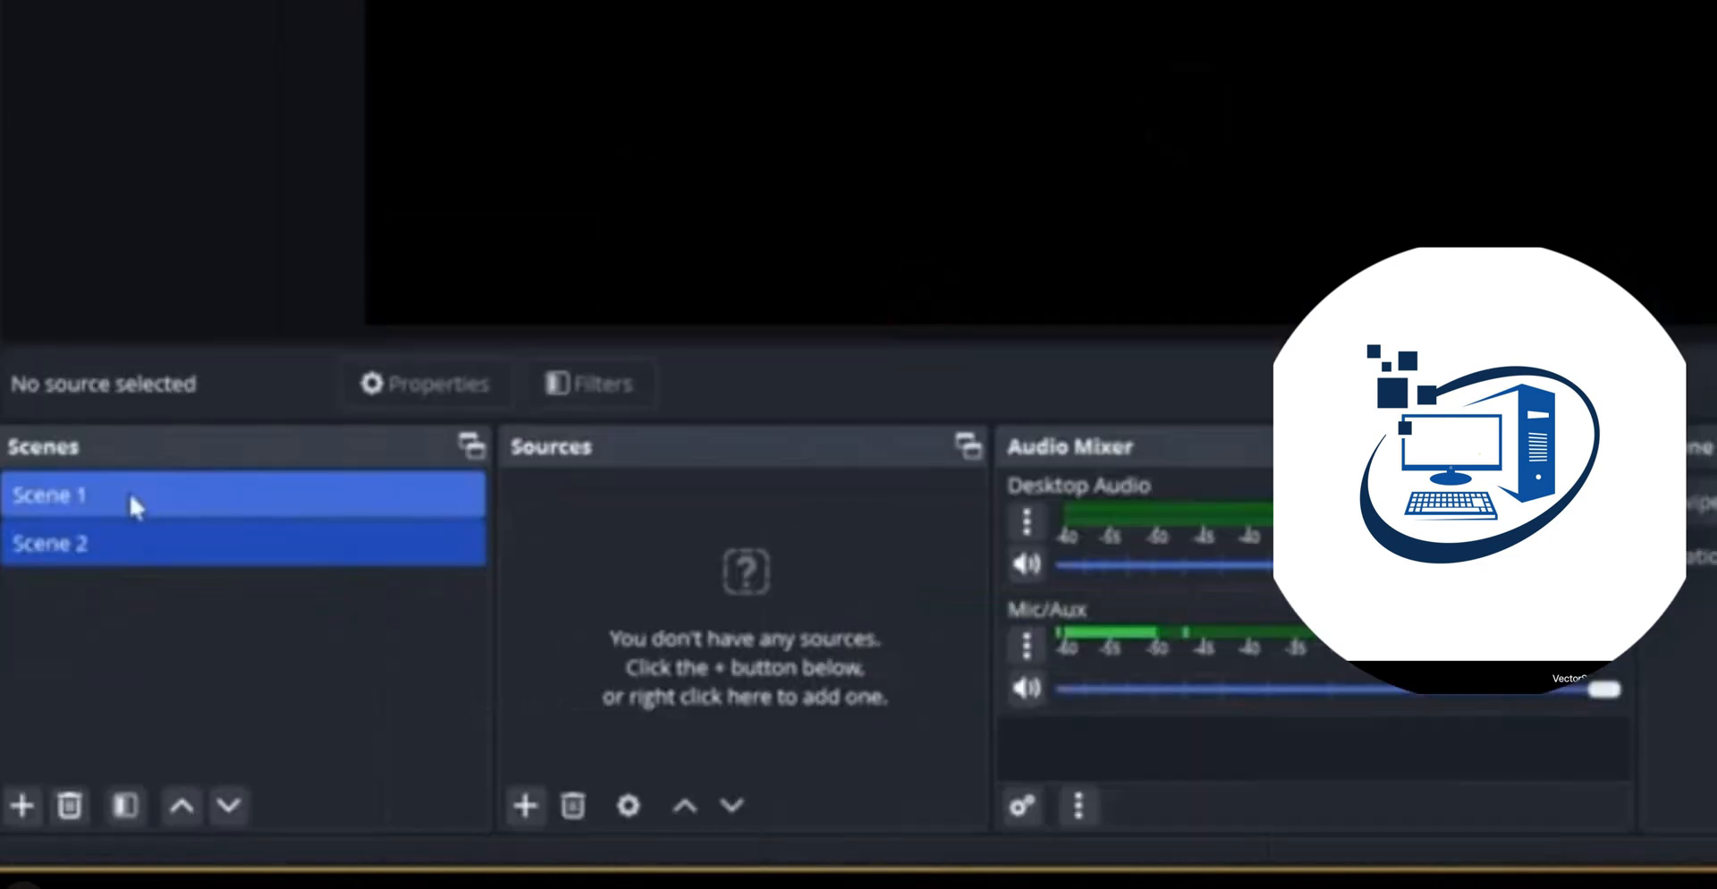
Switch between the two scenes and leave Scene 1 active
click(134, 490)
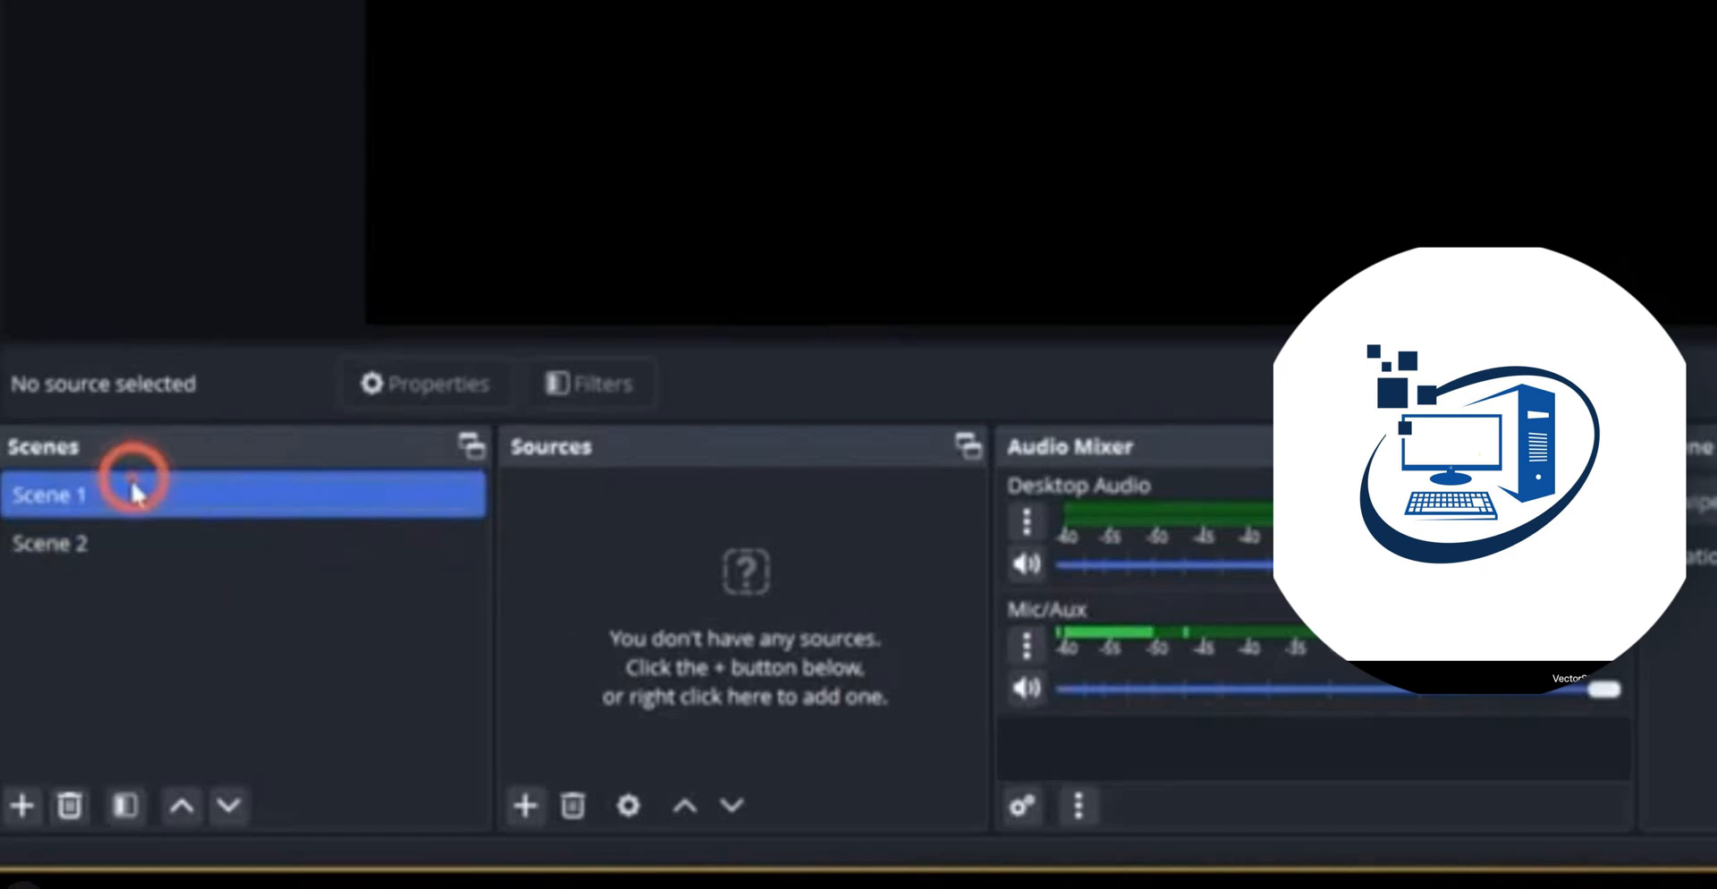
click(141, 547)
click(80, 492)
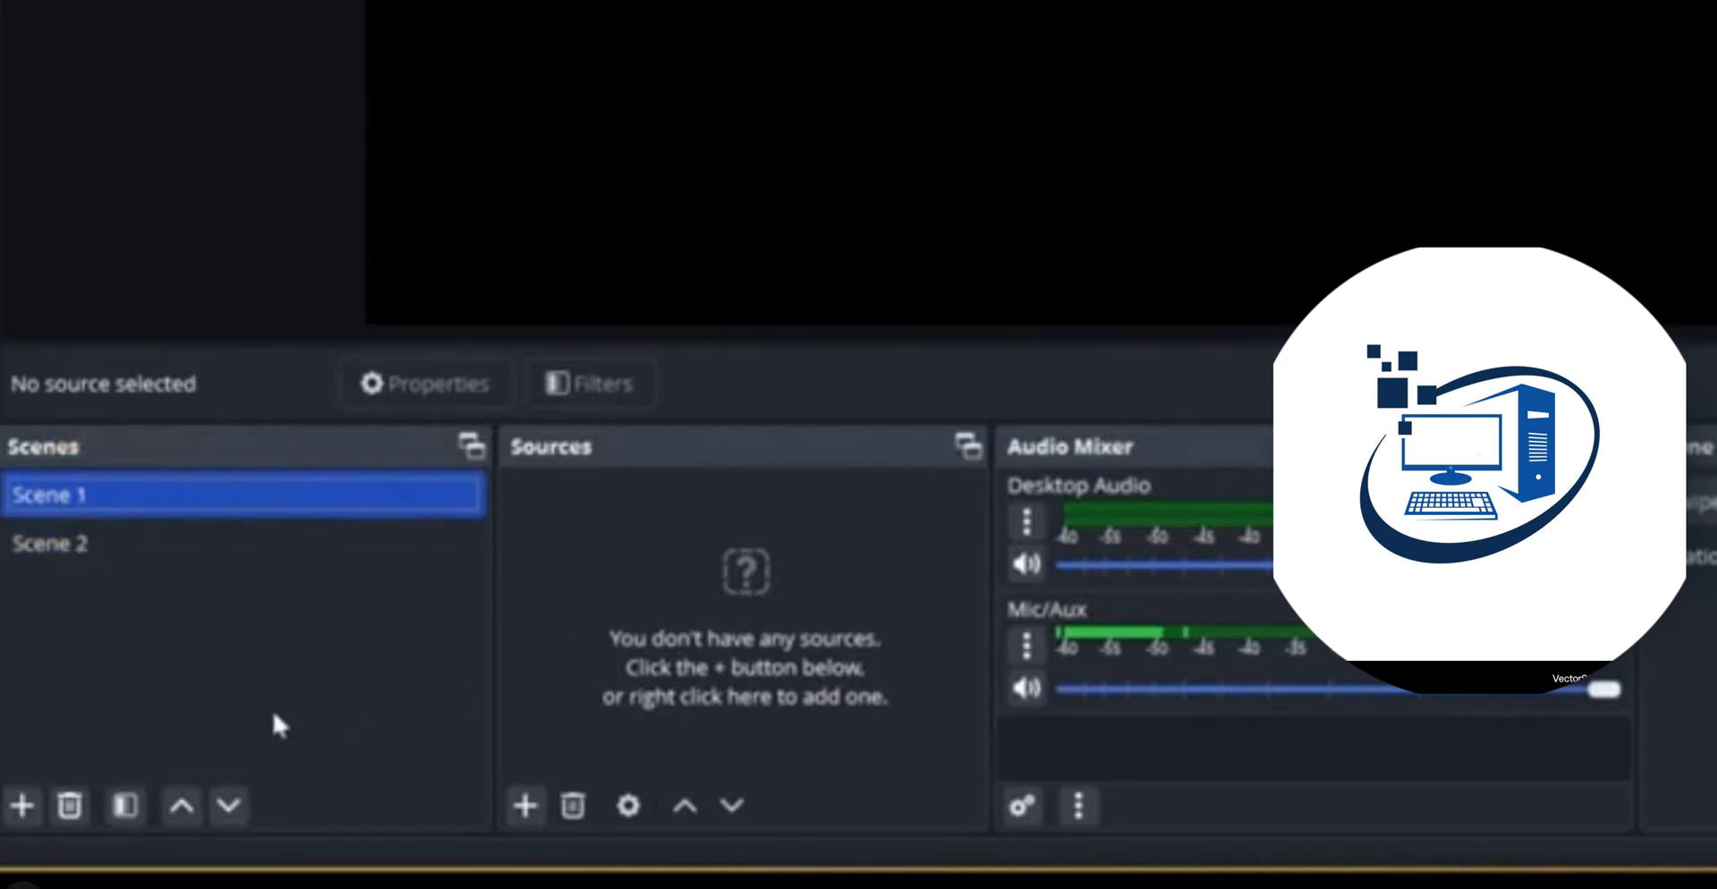
click(69, 491)
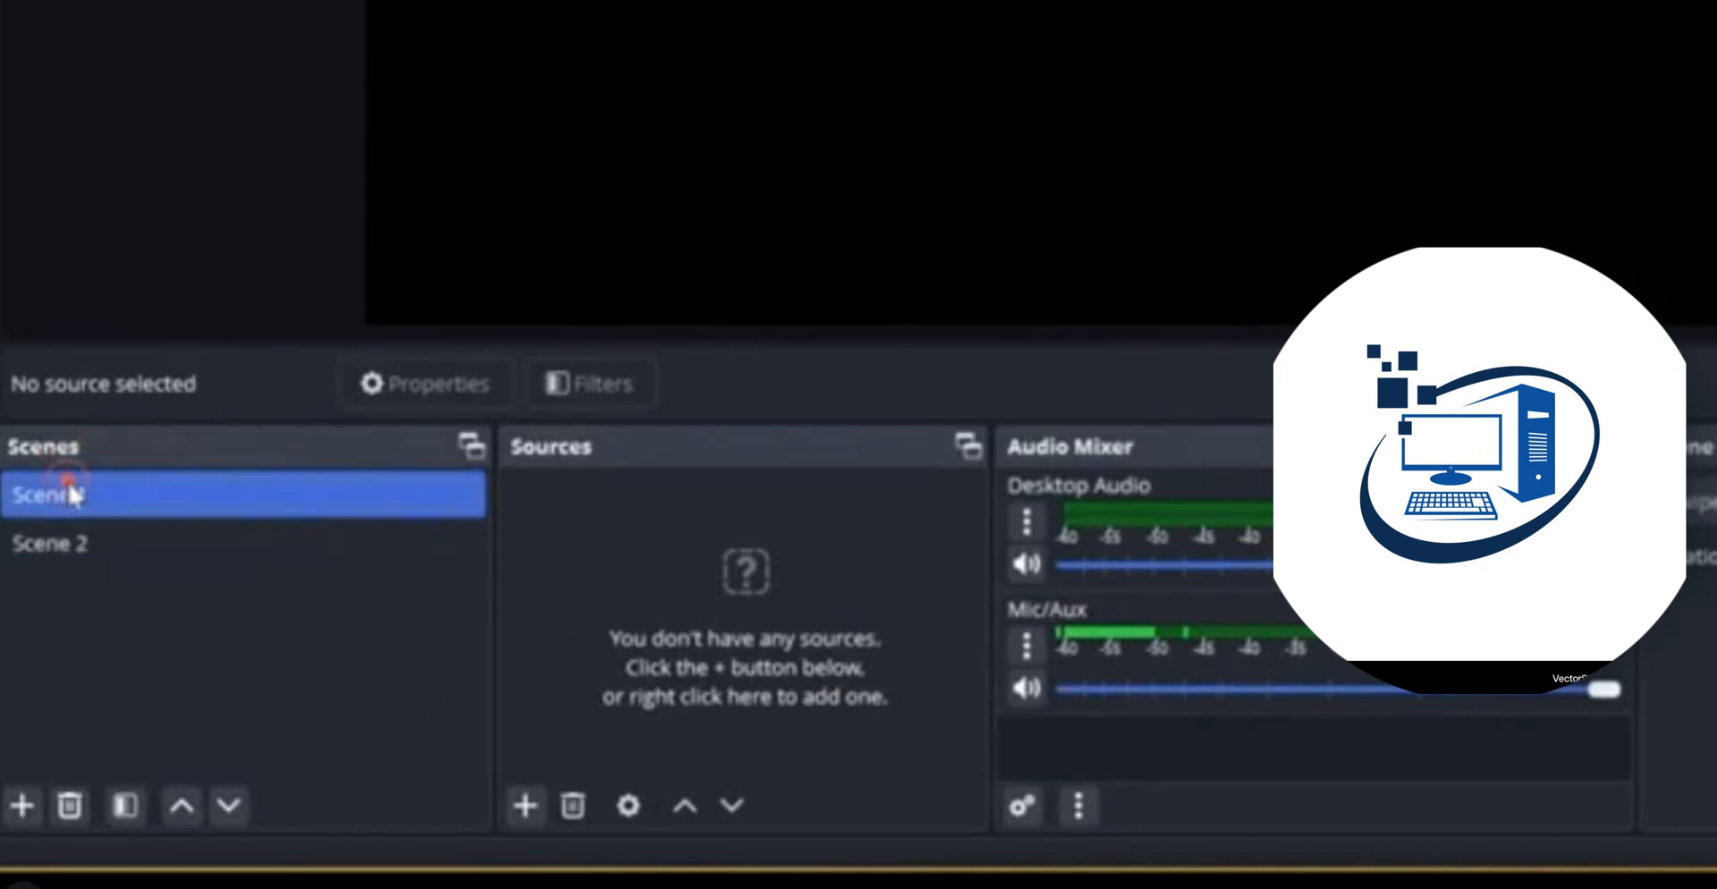
click(837, 562)
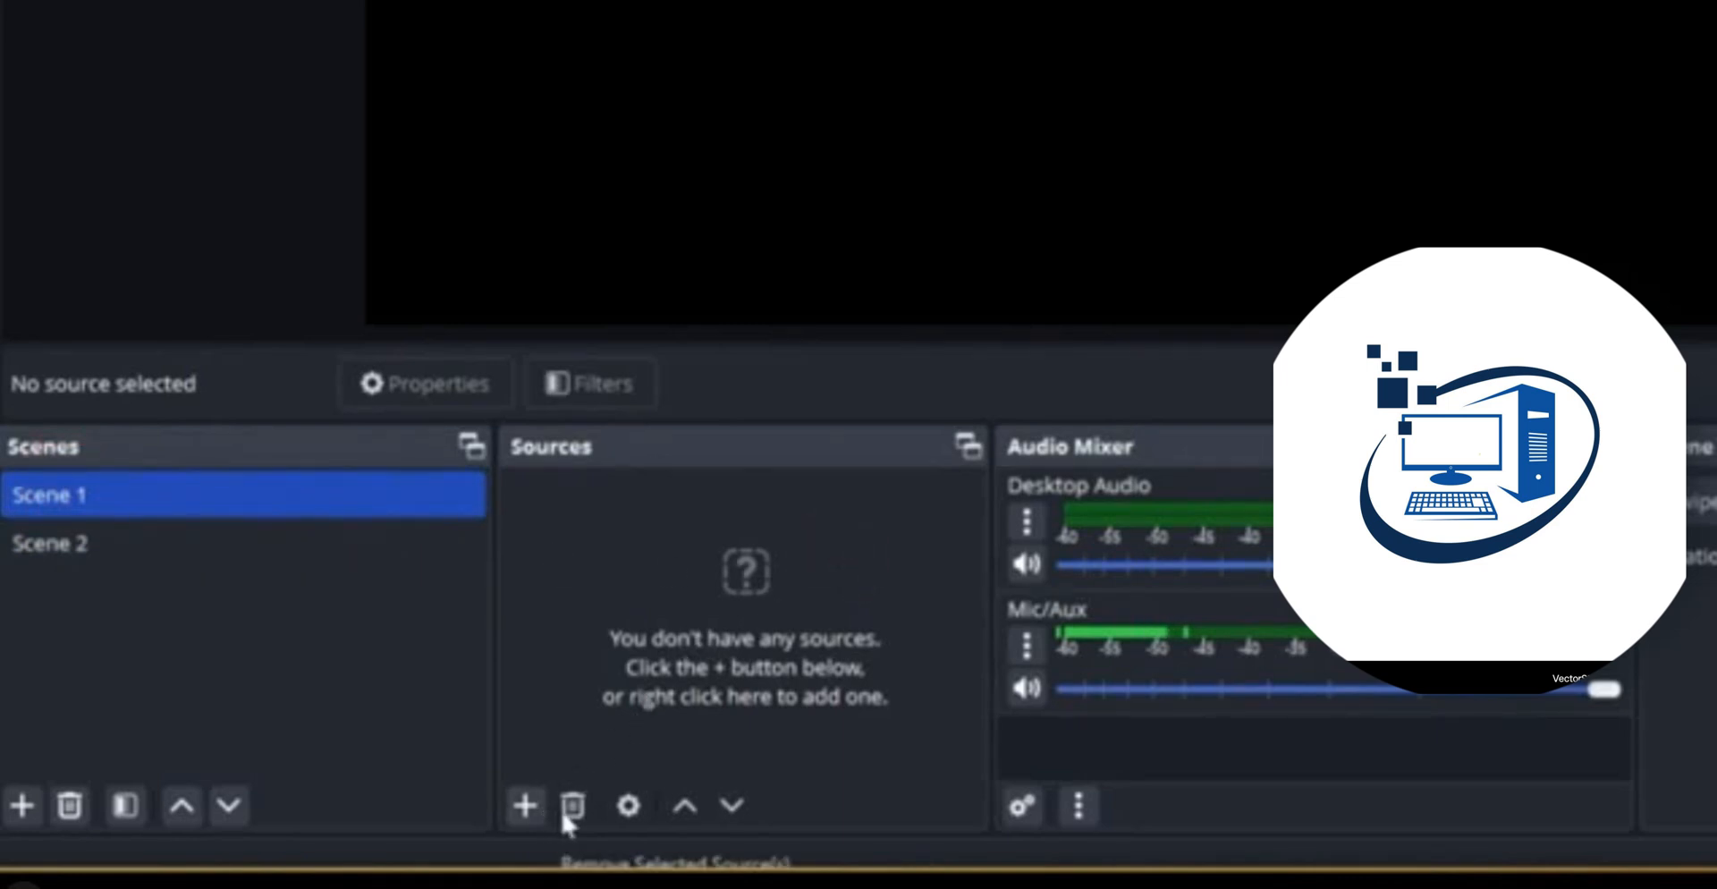
click(616, 813)
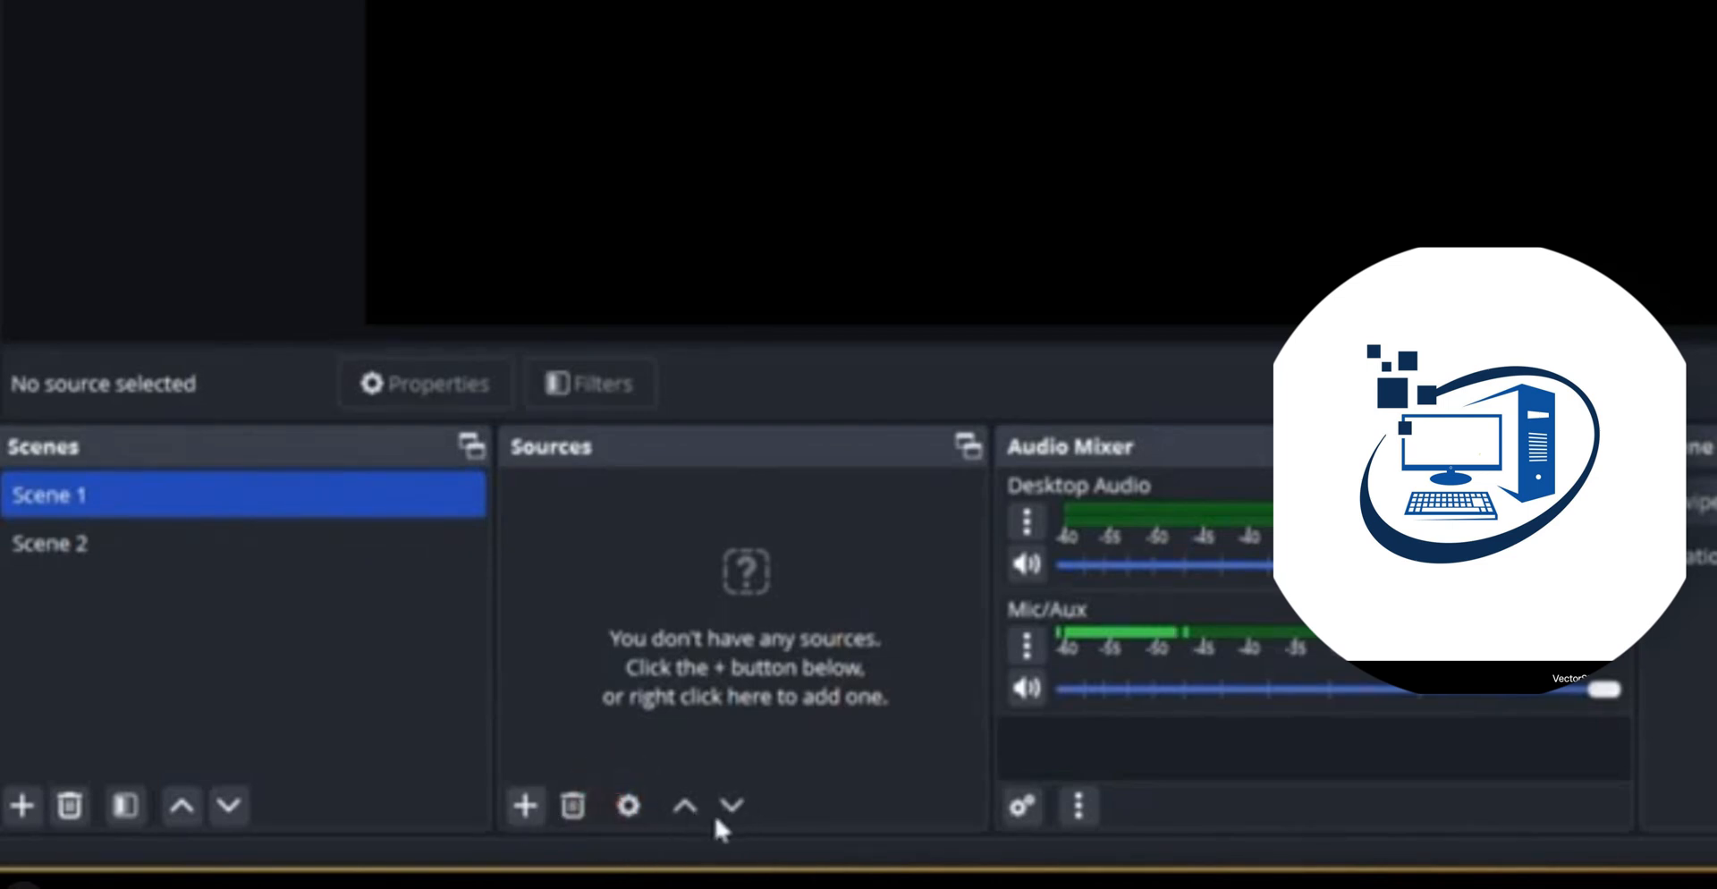
Add a new Color Source to Scene 1, keeping the name Color Source and the source visible
click(526, 807)
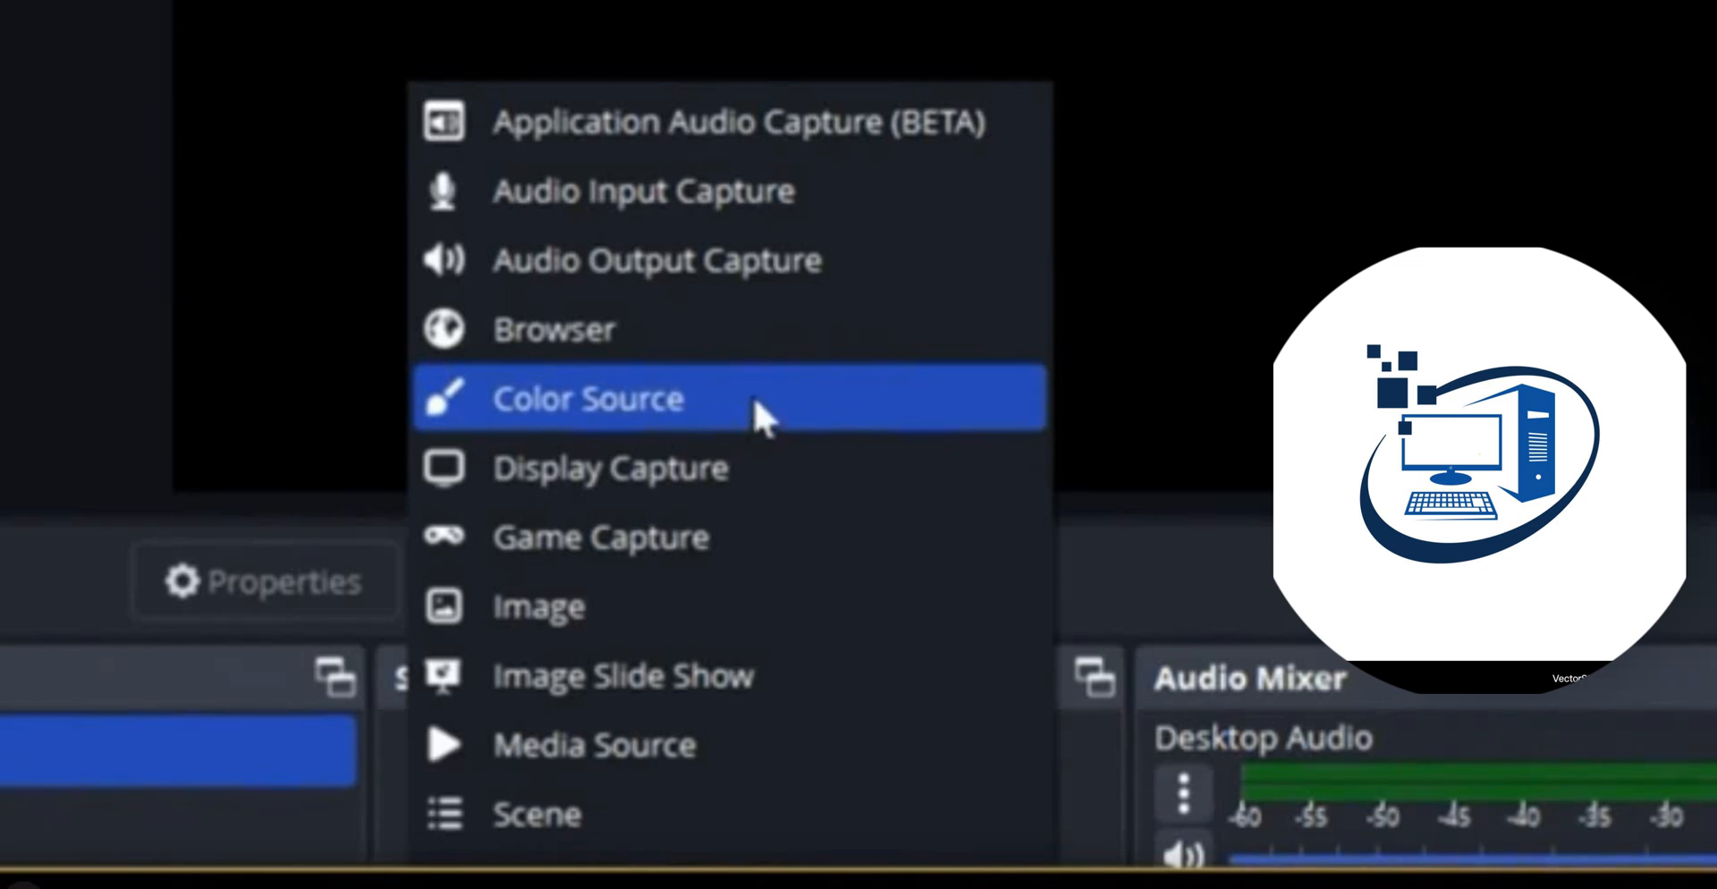
click(753, 395)
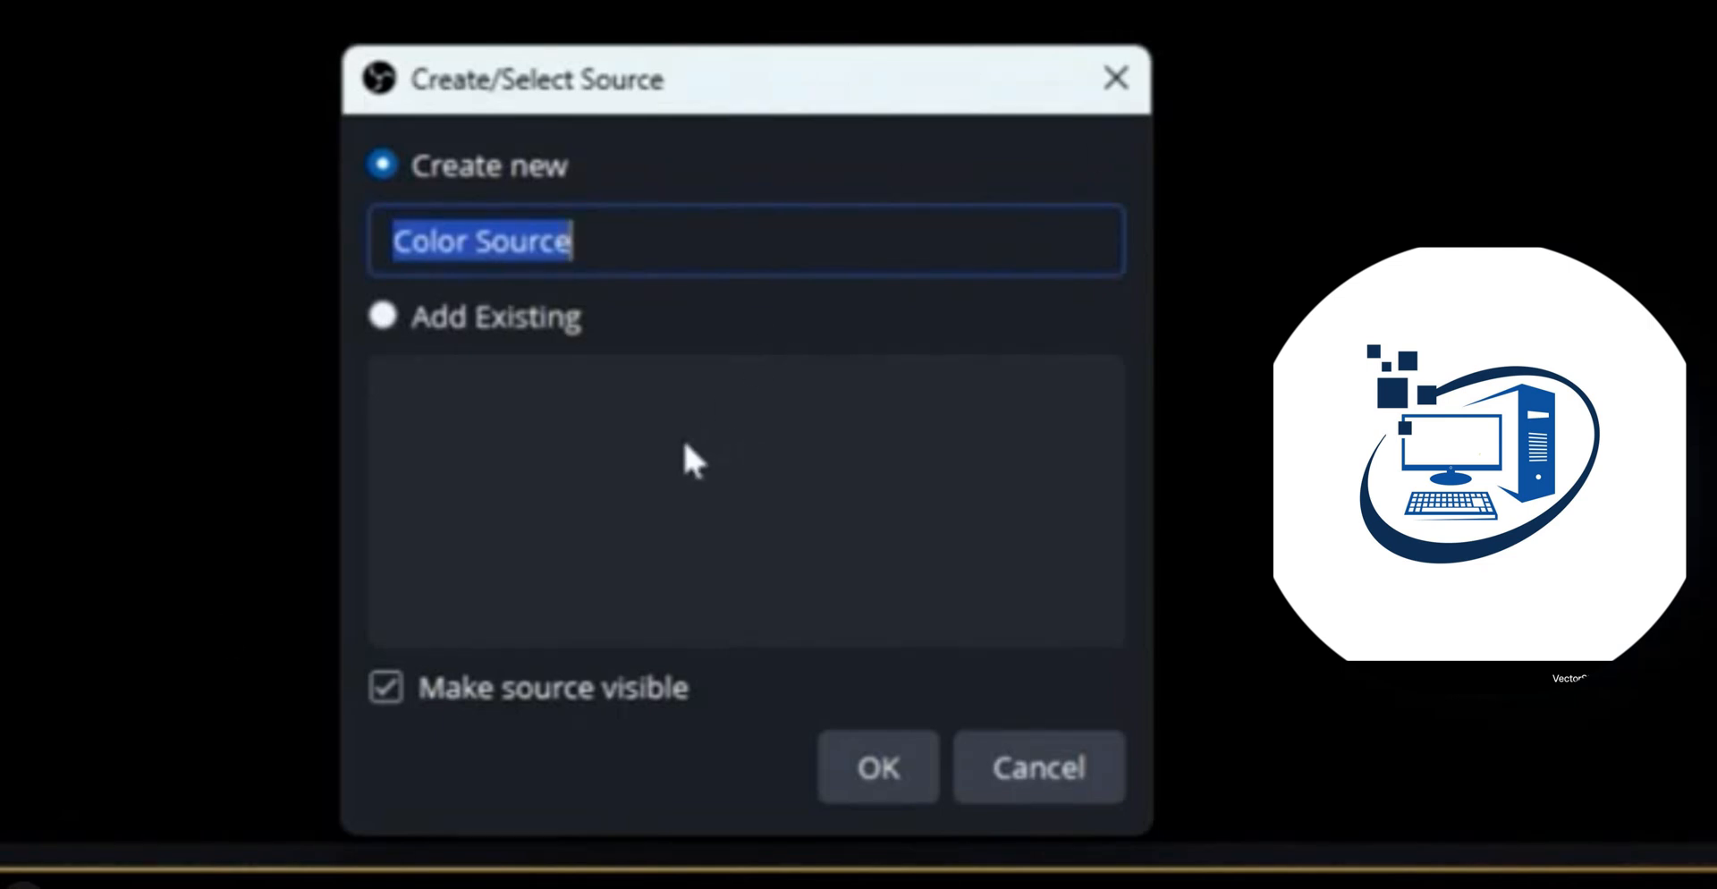
click(404, 240)
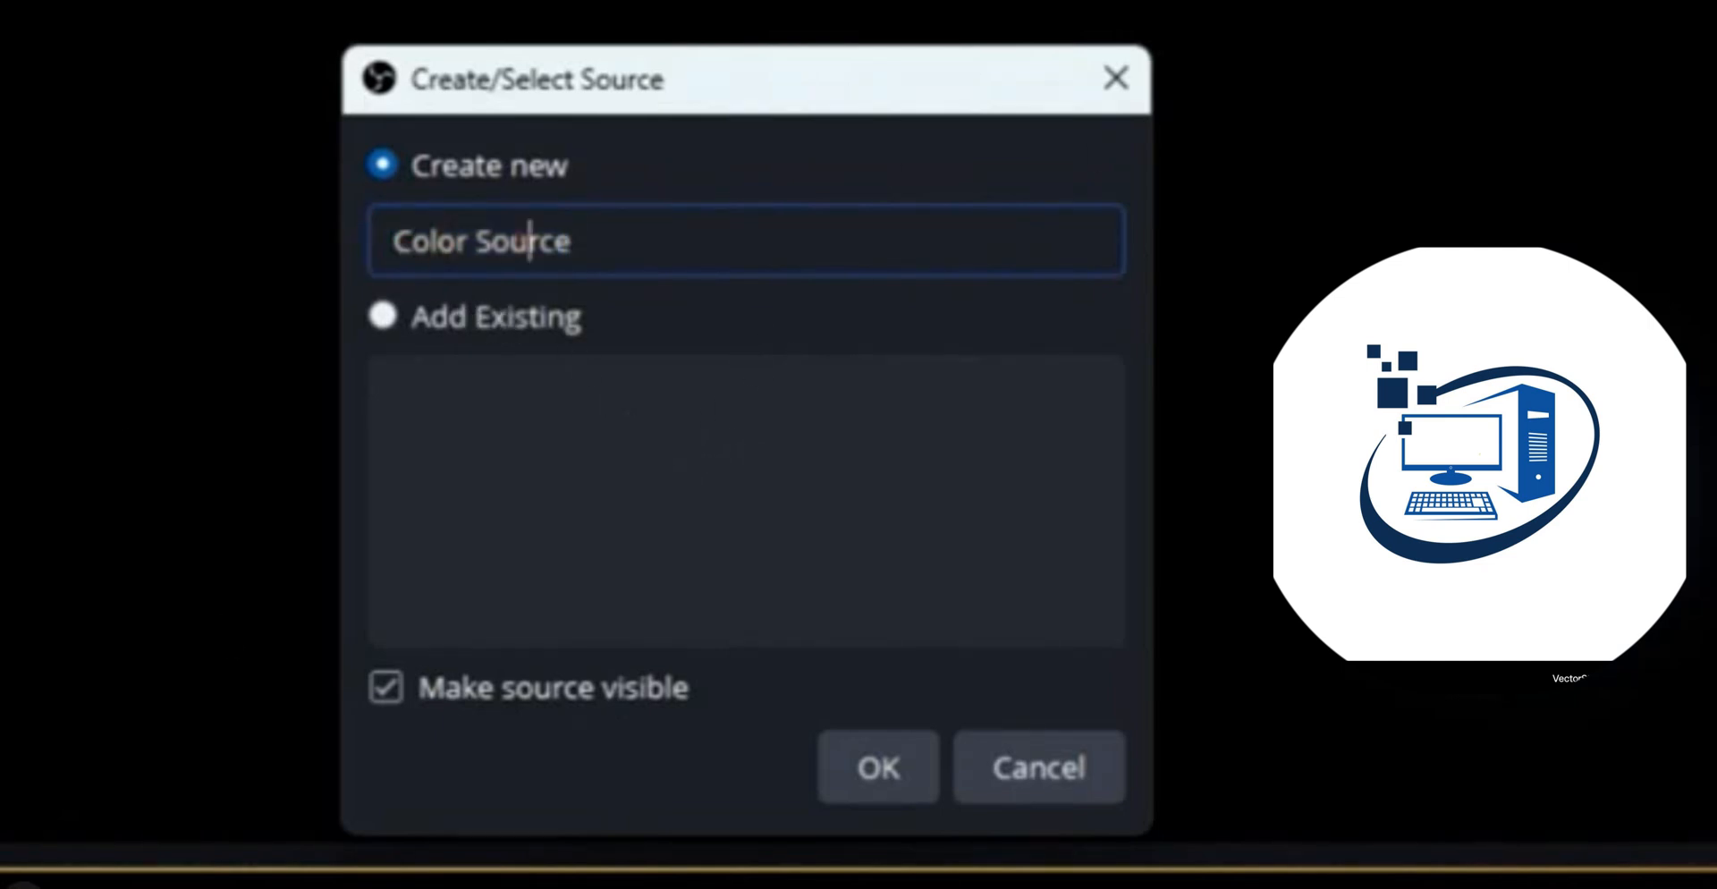
drag(531, 239, 621, 242)
triple_click(621, 241)
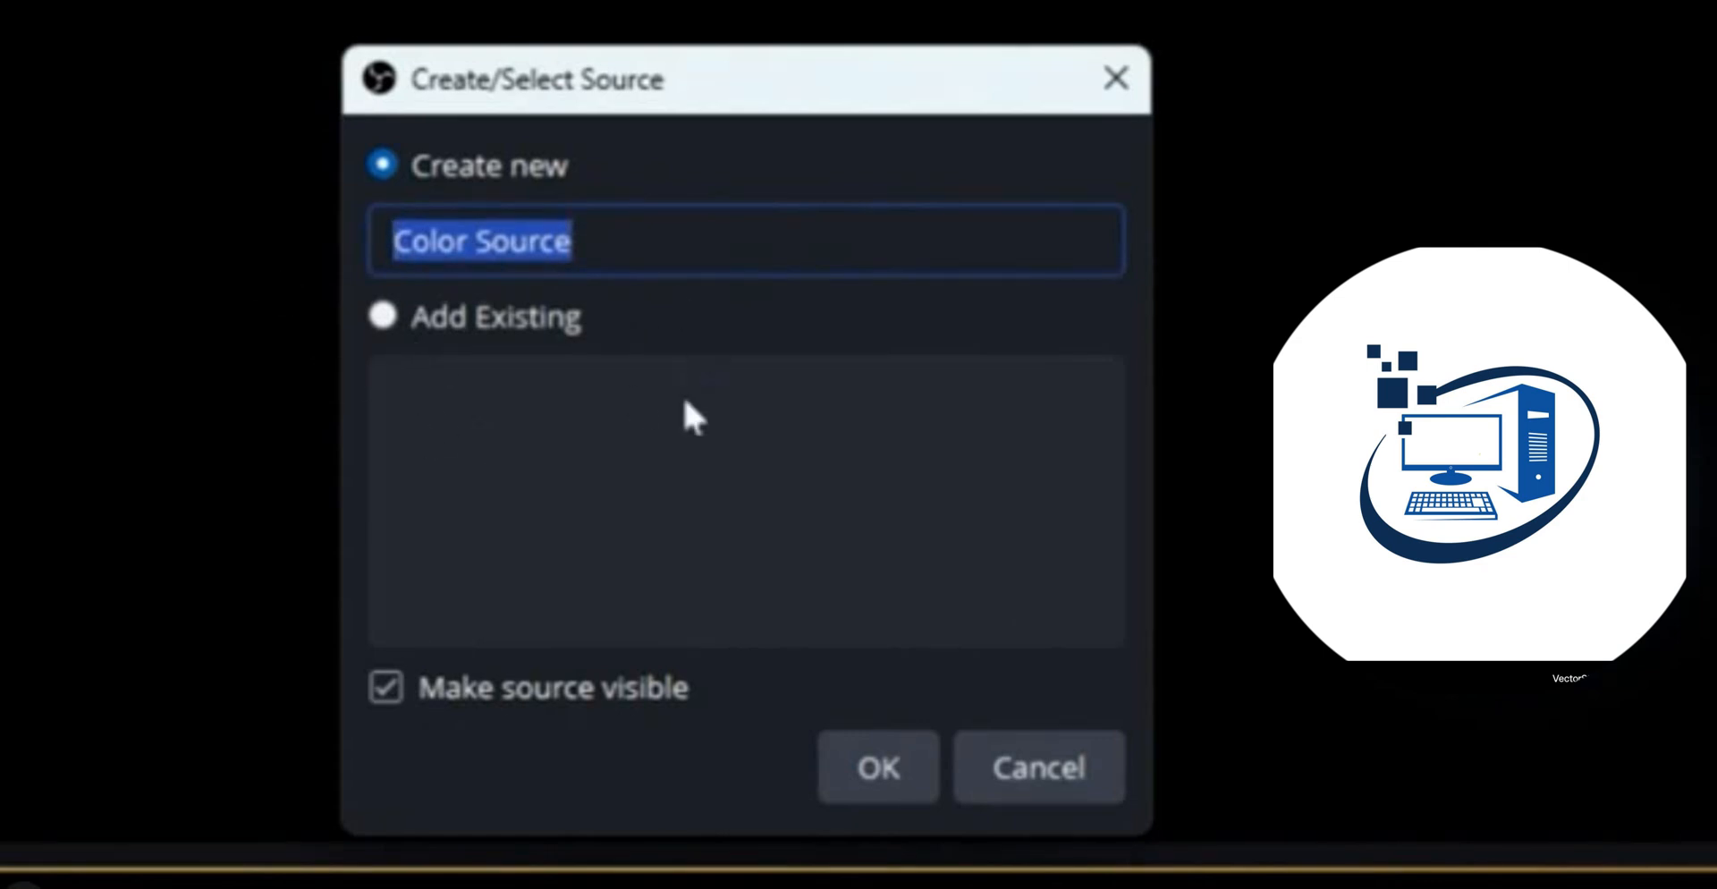
click(903, 777)
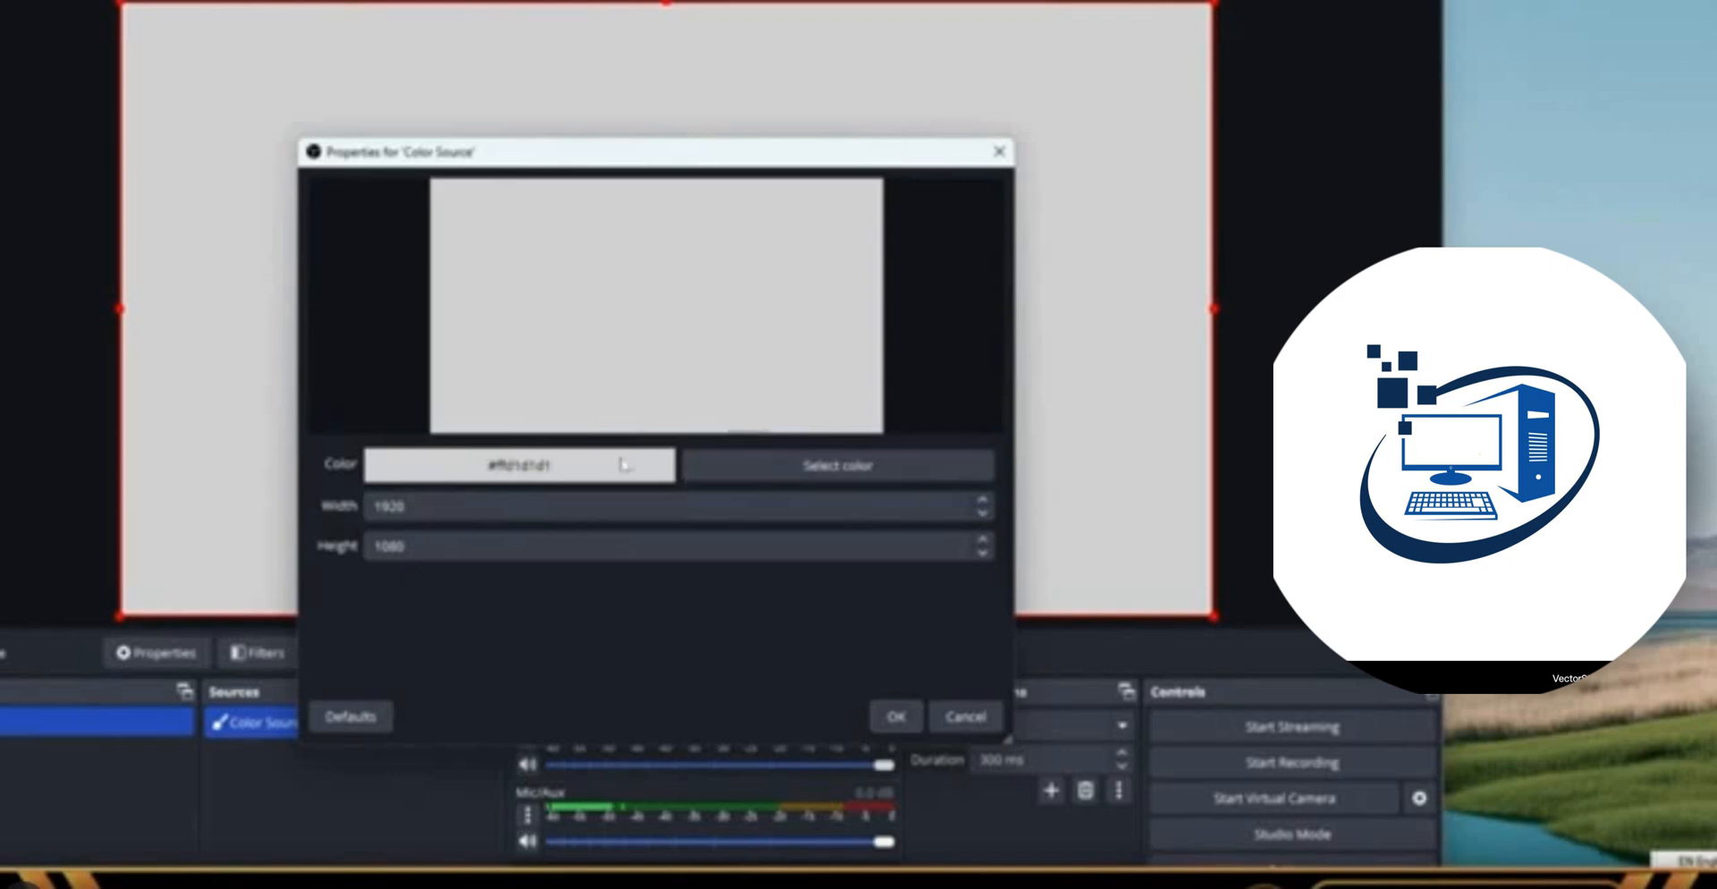
Set the color source's color to bright red using the color spectrum
click(821, 467)
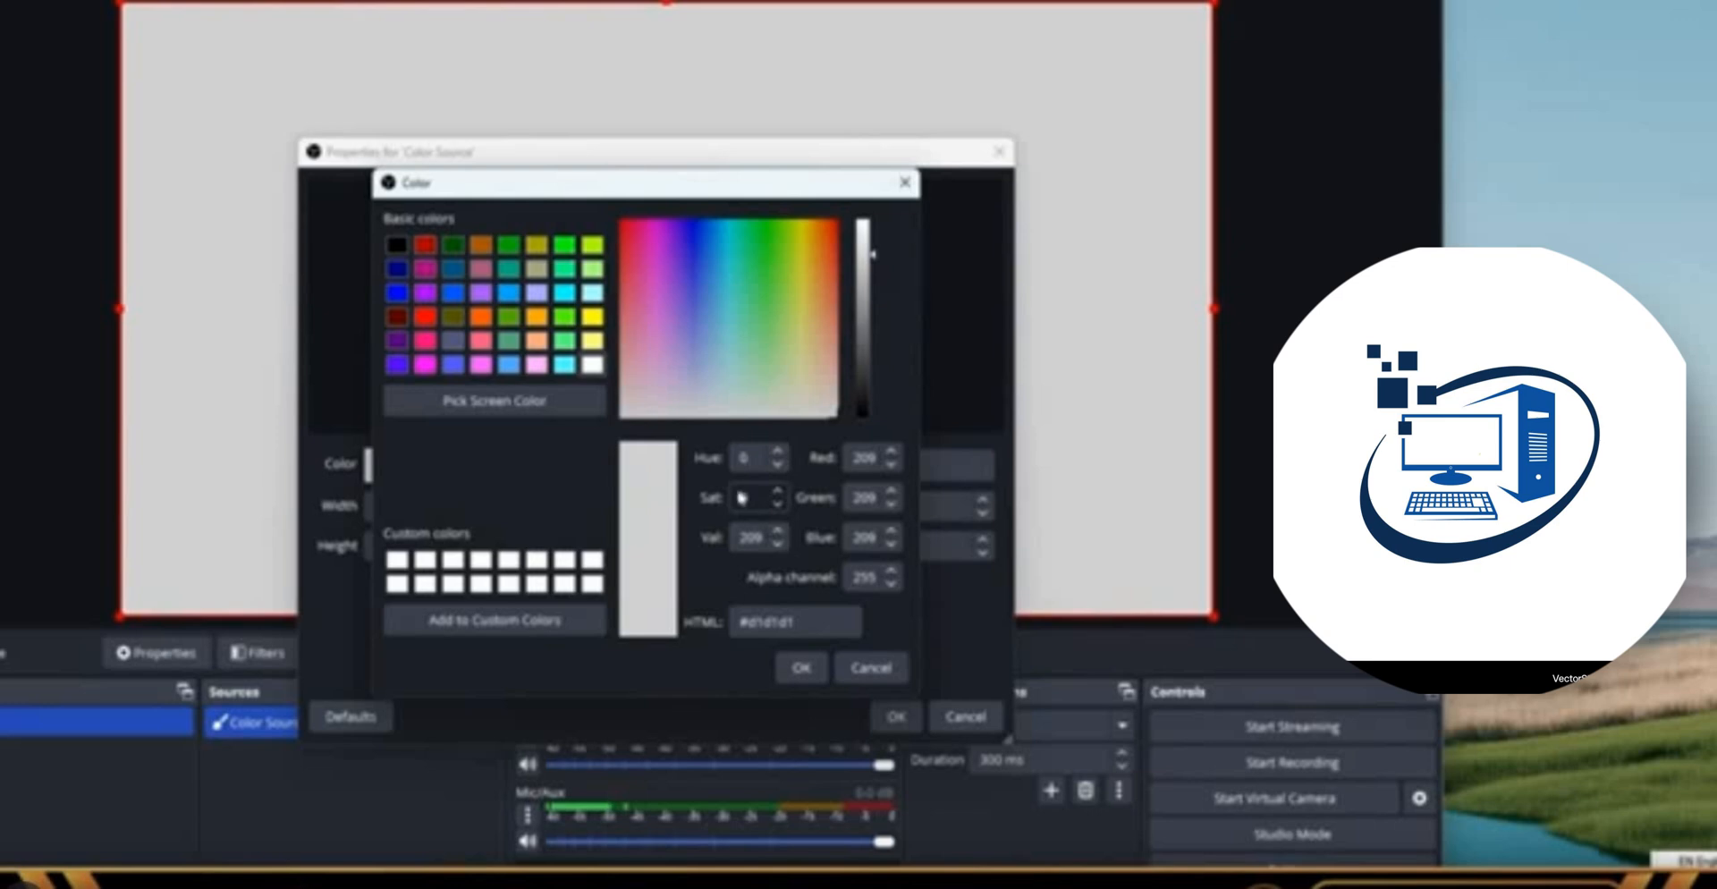
click(626, 237)
drag(626, 258, 621, 223)
click(801, 667)
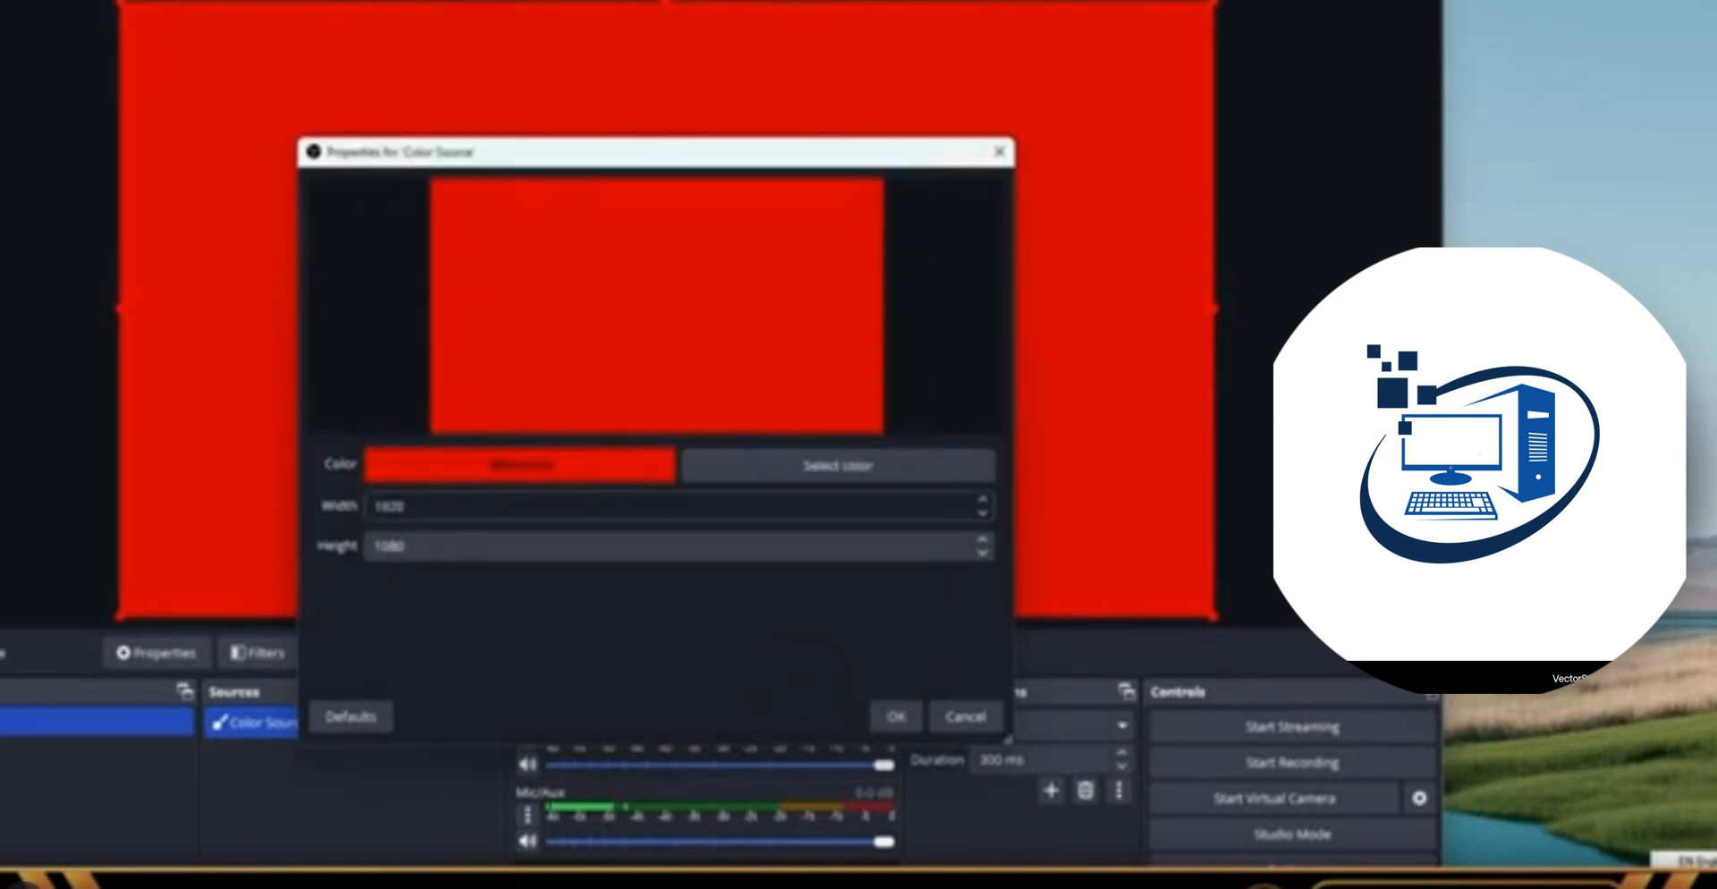
Set the color source's color to orange, #ffa200, at full brightness and accept its properties
click(797, 464)
drag(872, 262, 868, 234)
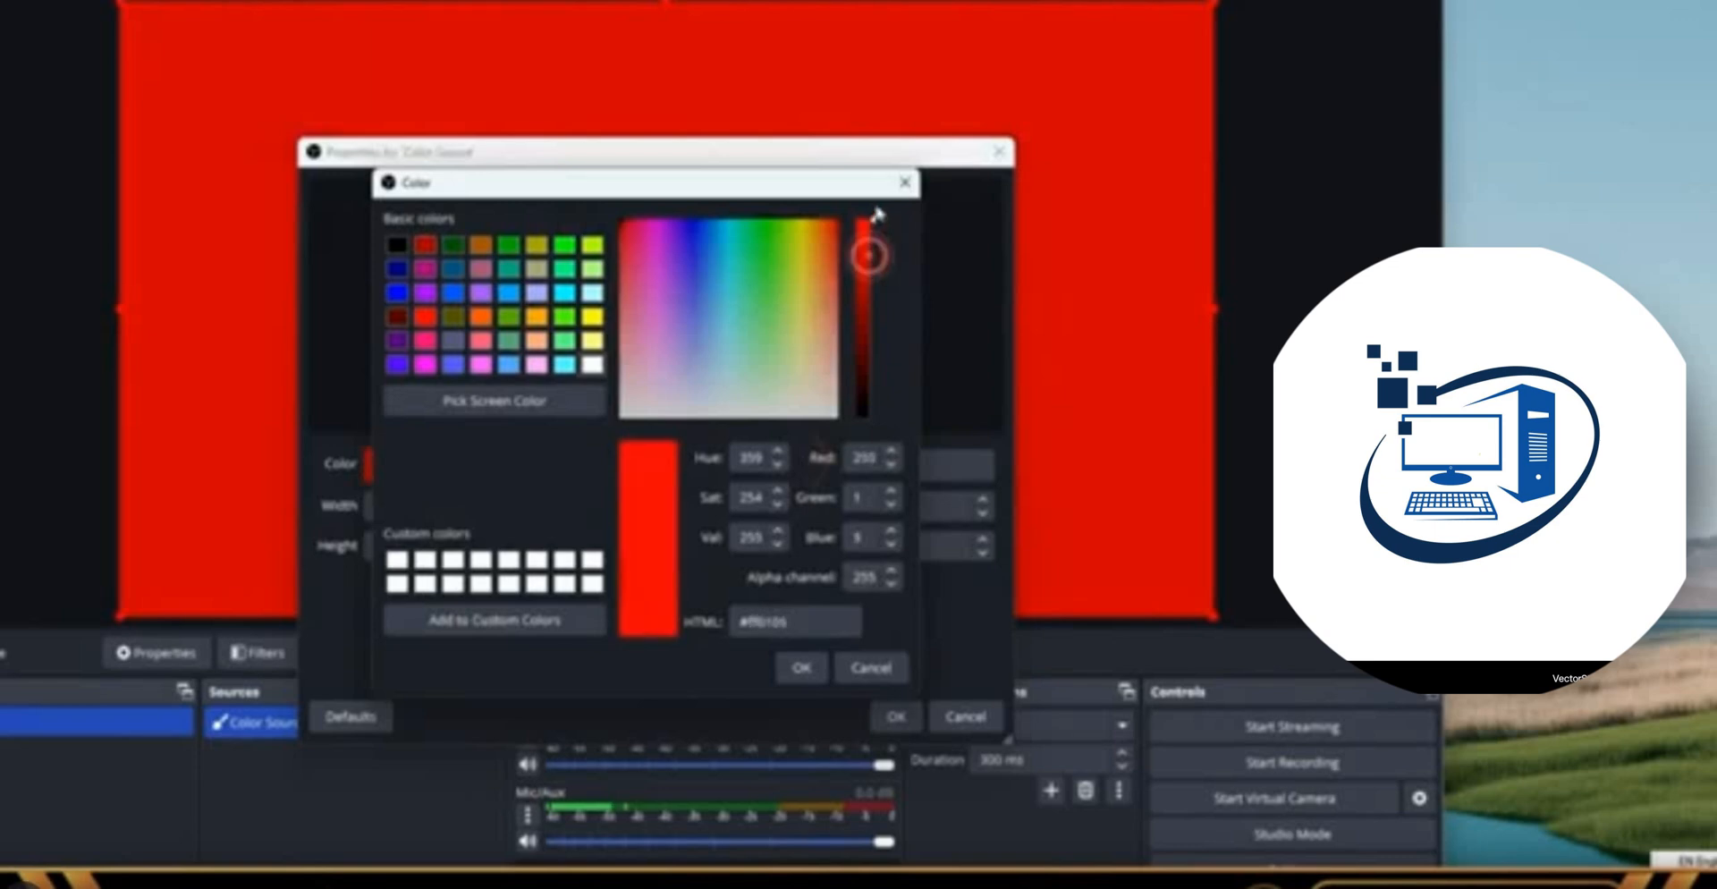
drag(783, 277, 815, 227)
click(800, 667)
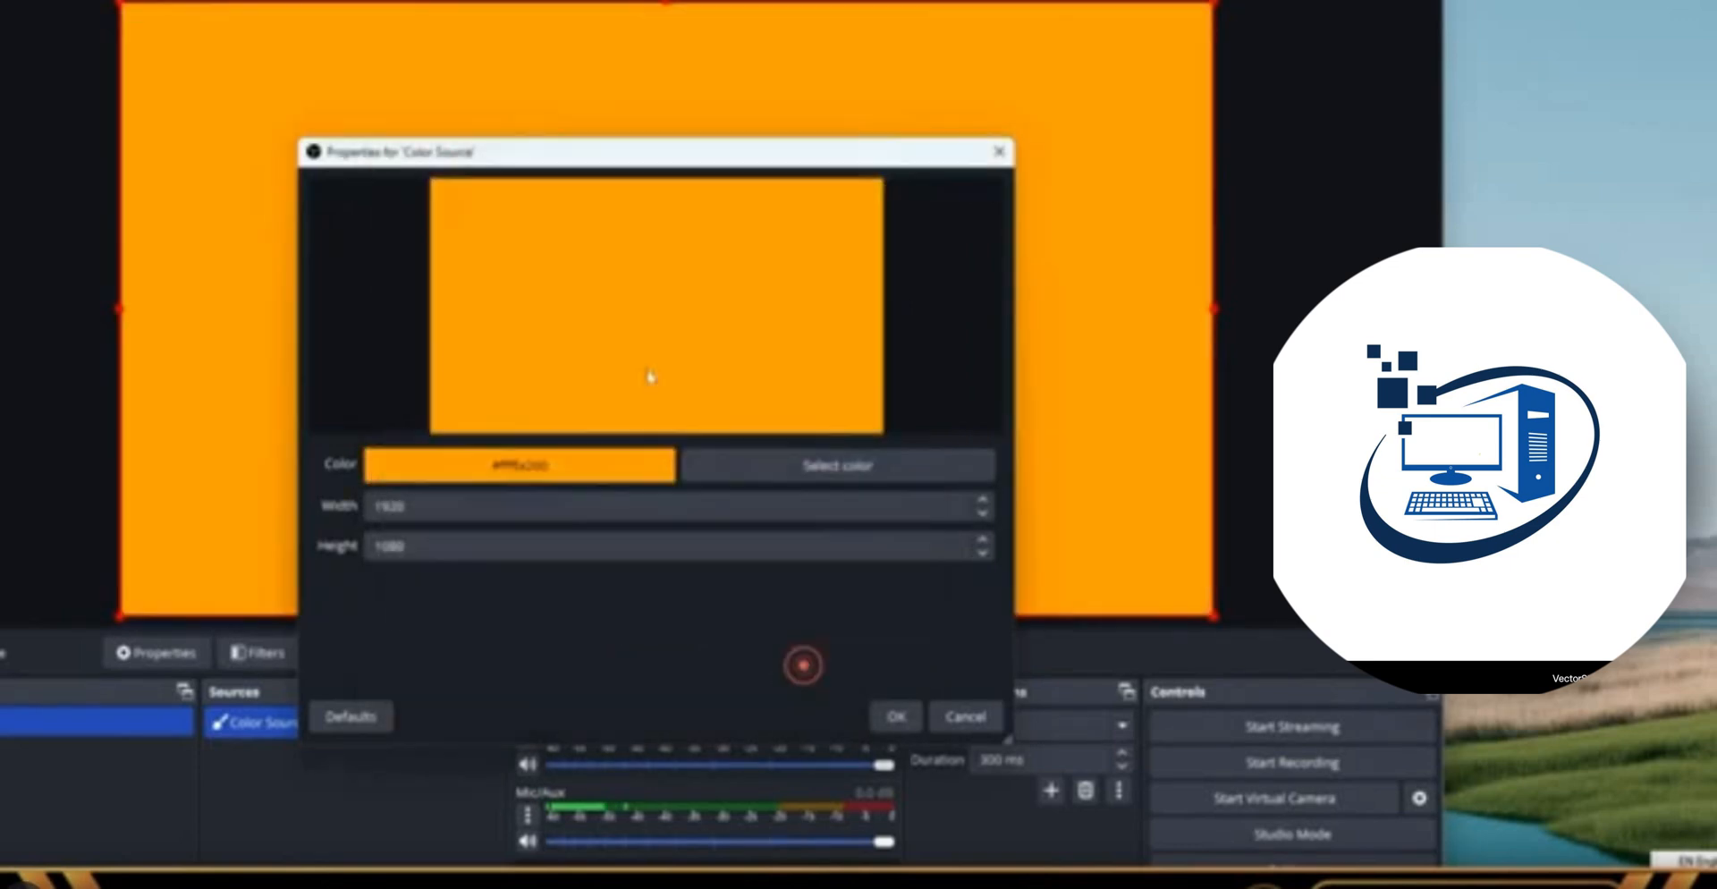
click(881, 715)
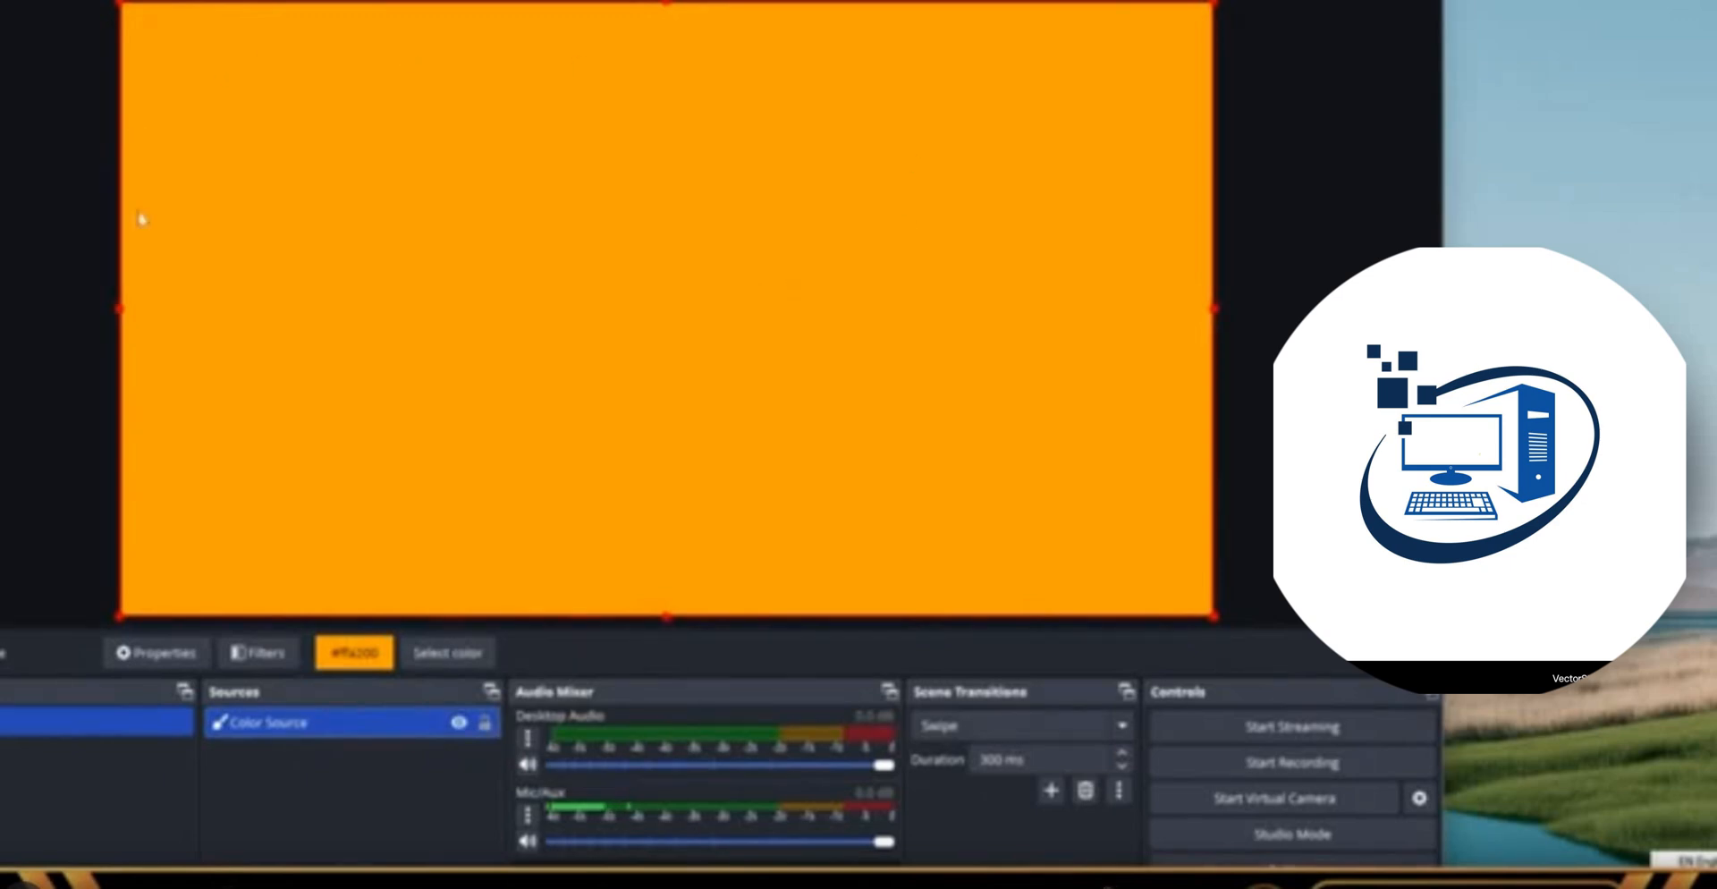
Move the orange color source toward the canvas's lower-right corner and return it to fill the canvas
mouse_move(122, 308)
mouse_down()
mouse_move(689, 280)
mouse_move(304, 308)
mouse_move(134, 295)
mouse_move(203, 303)
mouse_move(119, 315)
mouse_up()
drag(616, 211, 1282, 434)
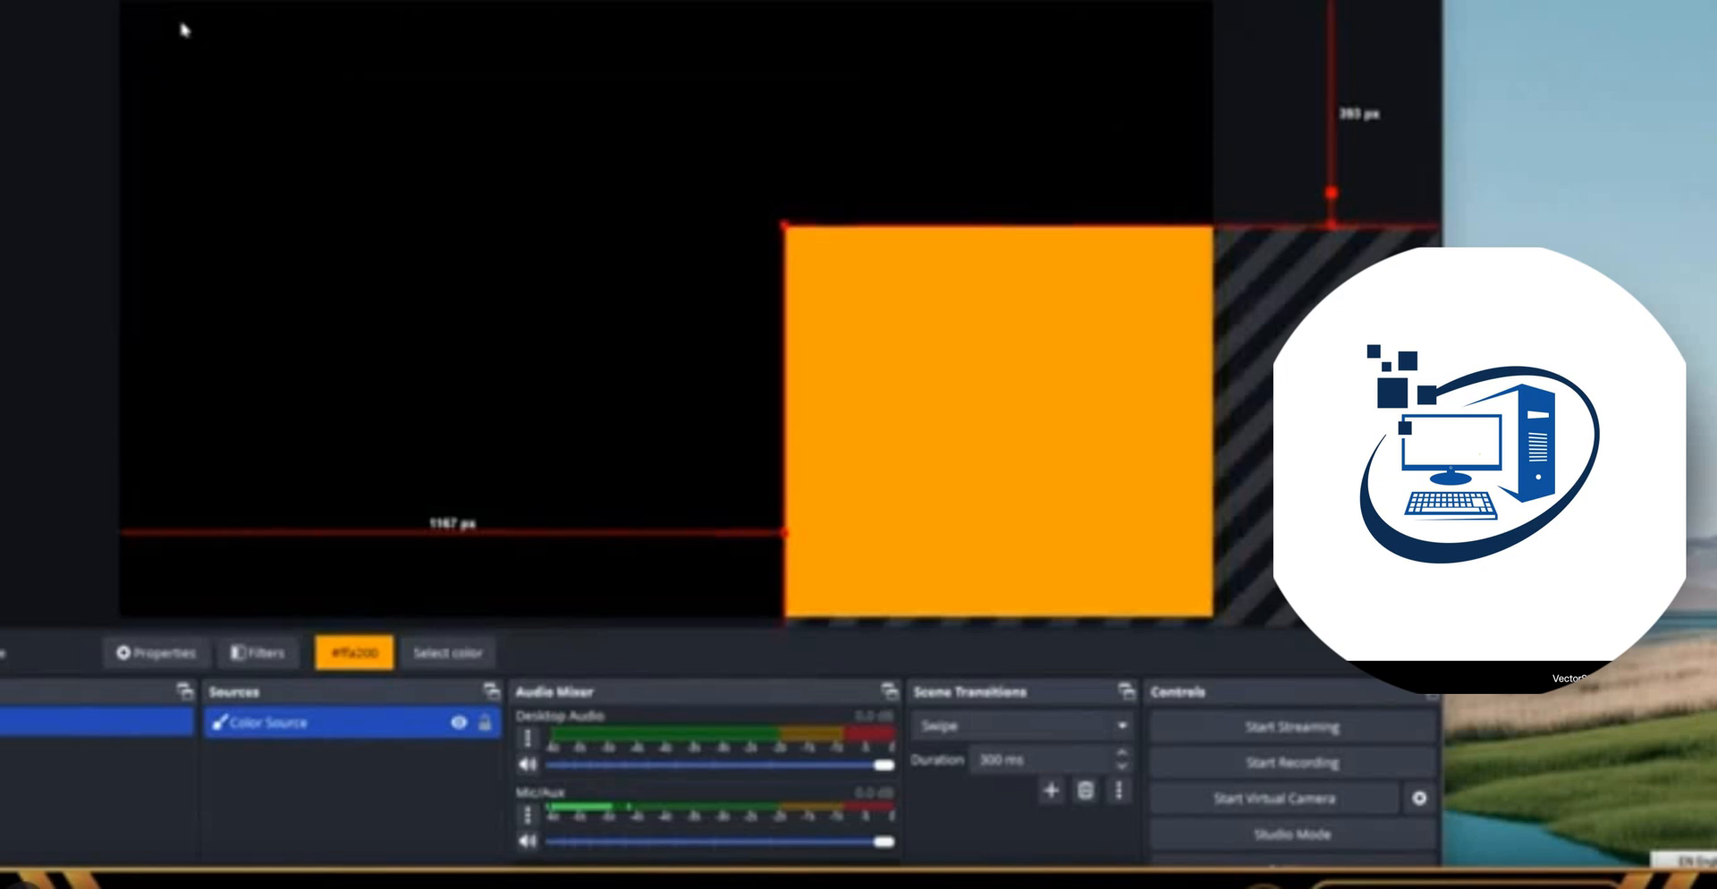
drag(1132, 476, 475, 260)
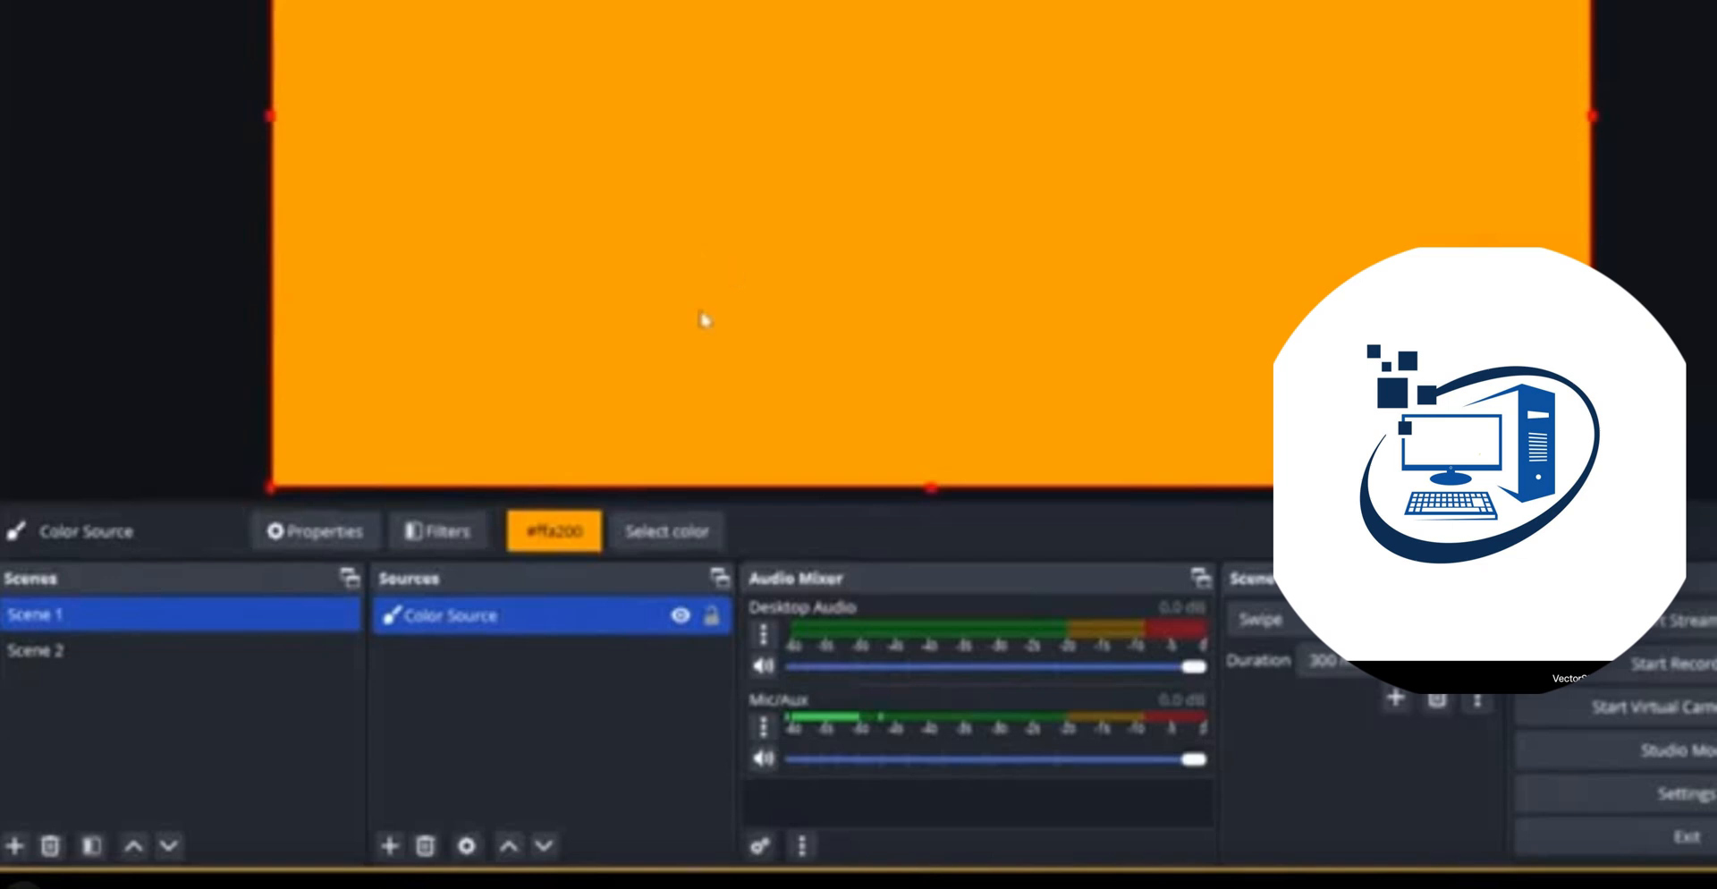
Compare the contents of Scene 2 and Scene 1 by switching between them, finishing on Scene 1
click(188, 662)
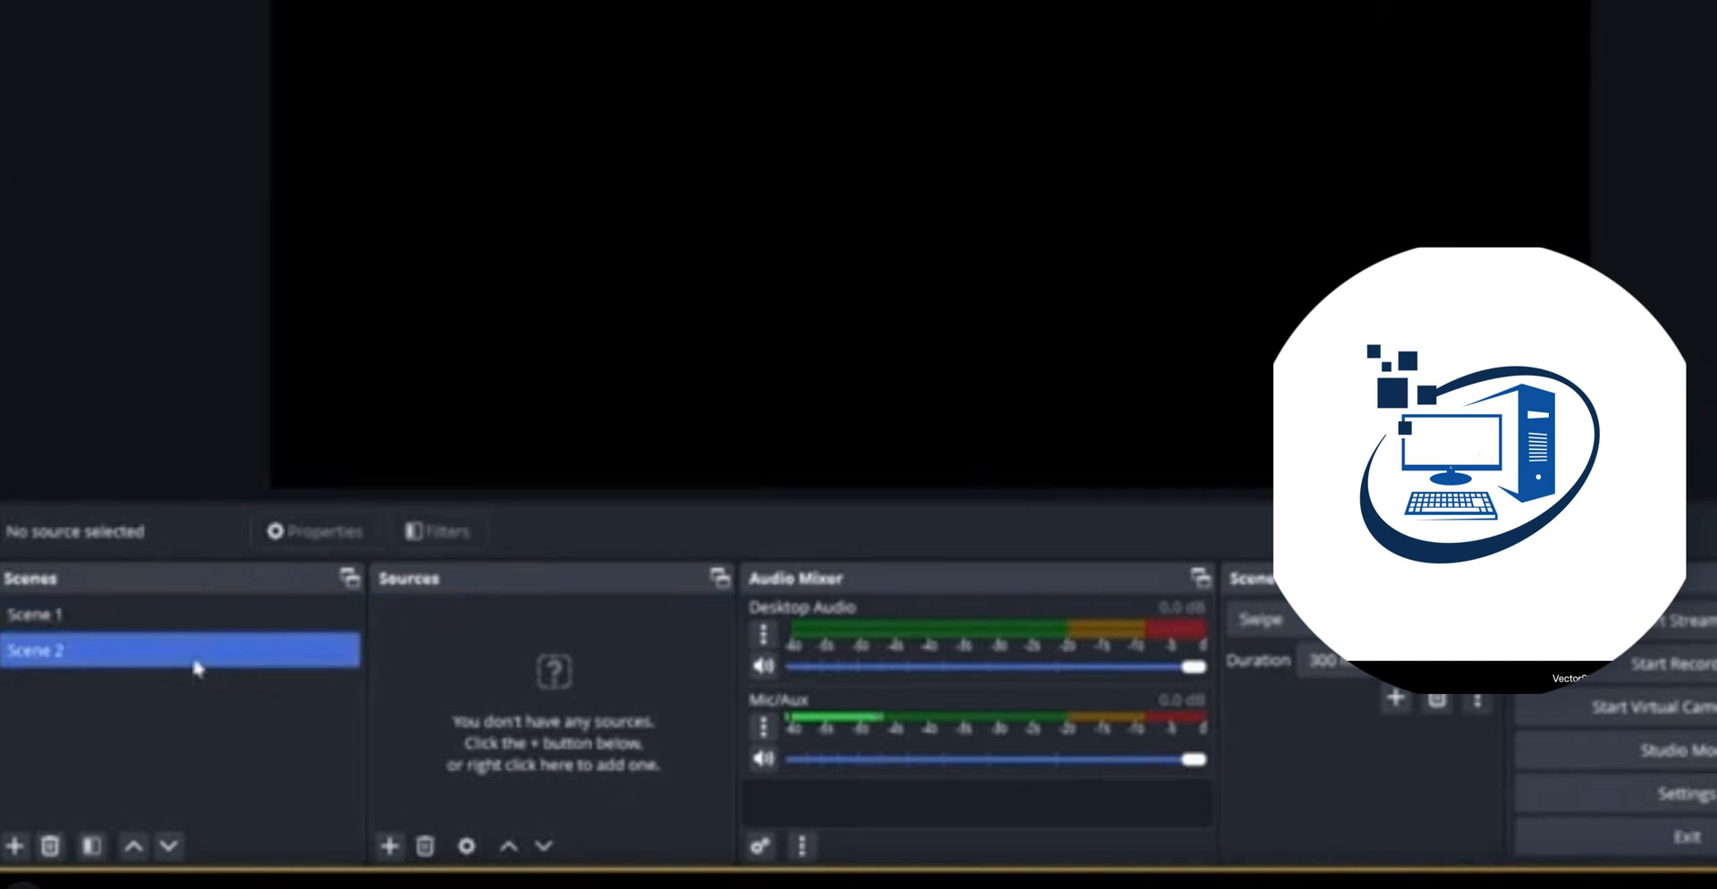
click(163, 618)
click(161, 660)
click(173, 608)
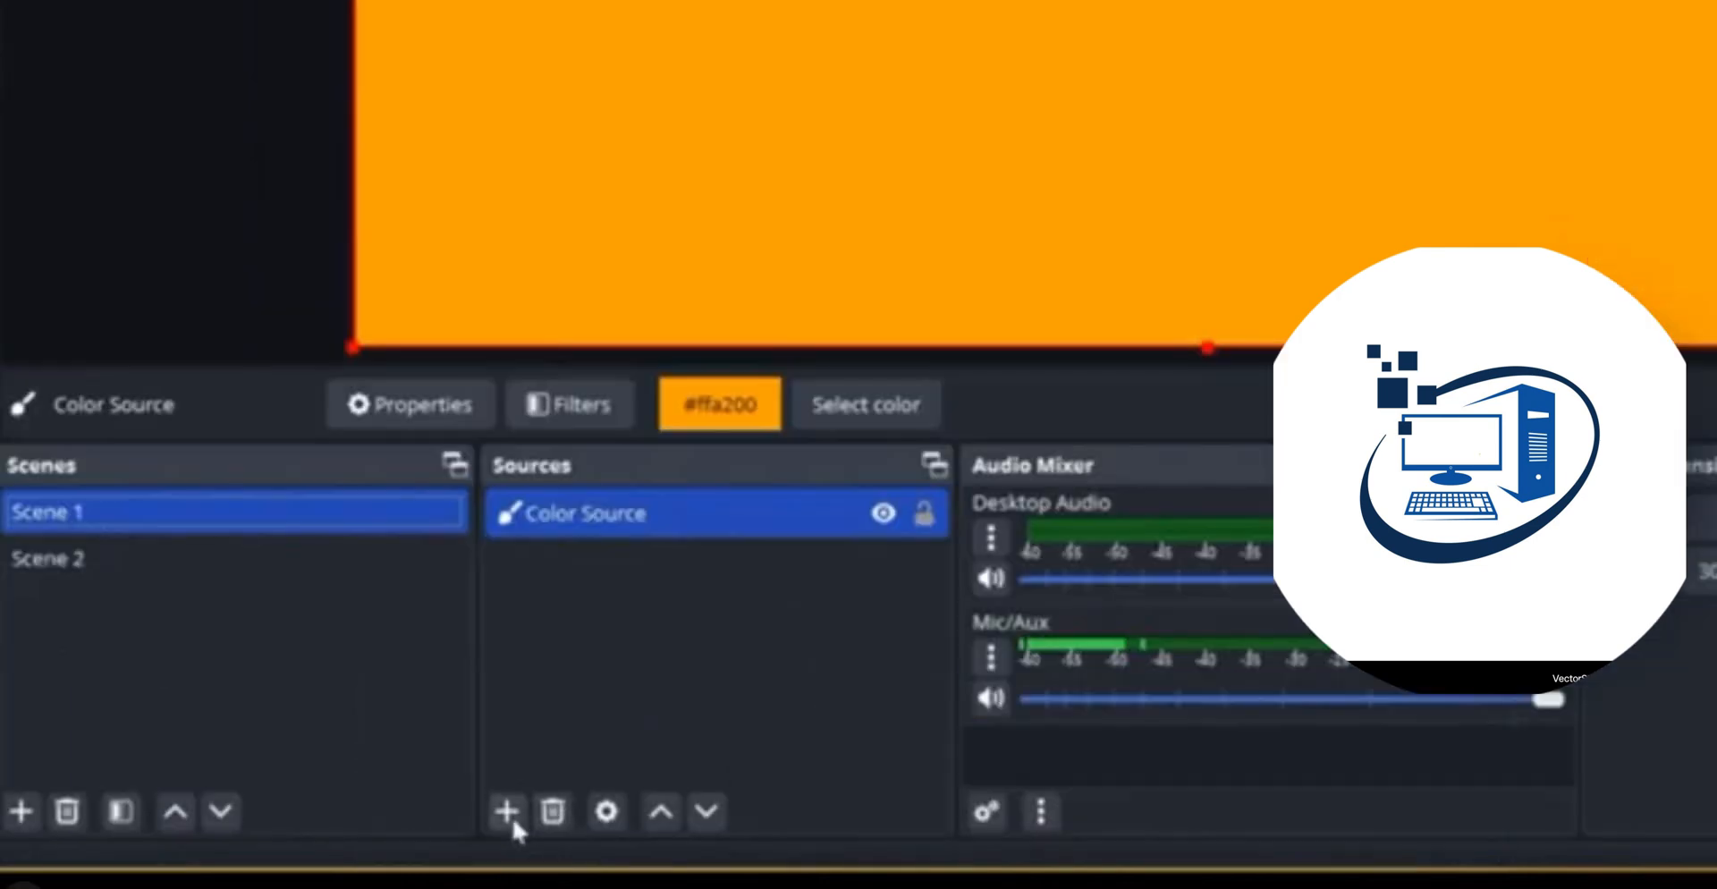
Add a new Display Capture source named "Display 1" to Scene 1
click(389, 846)
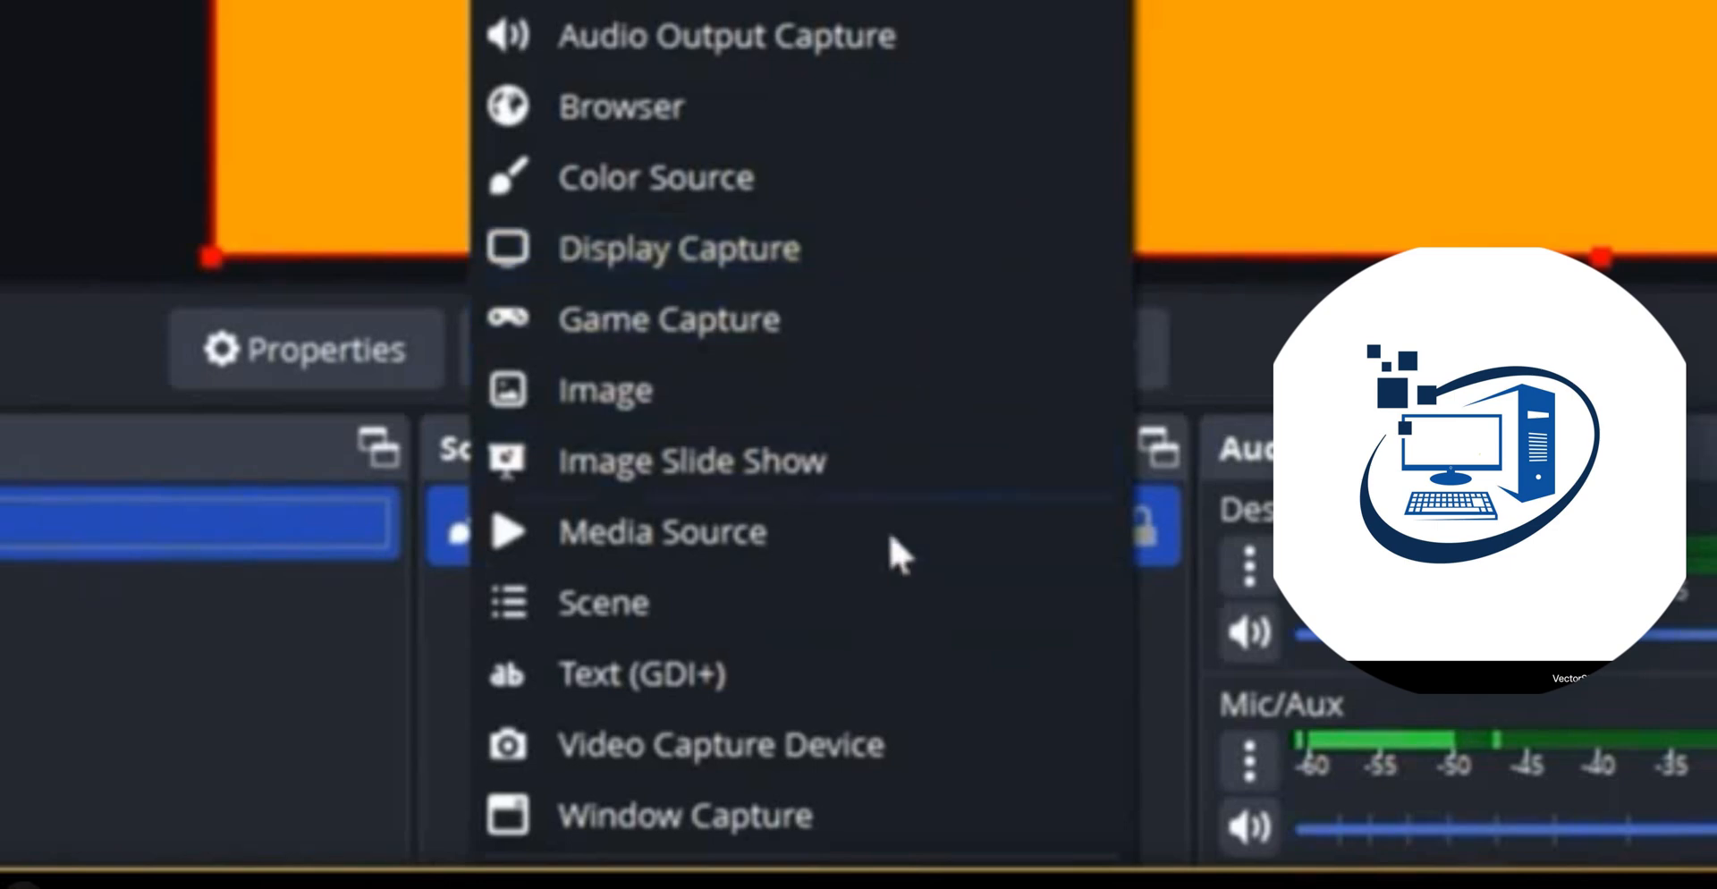
click(875, 279)
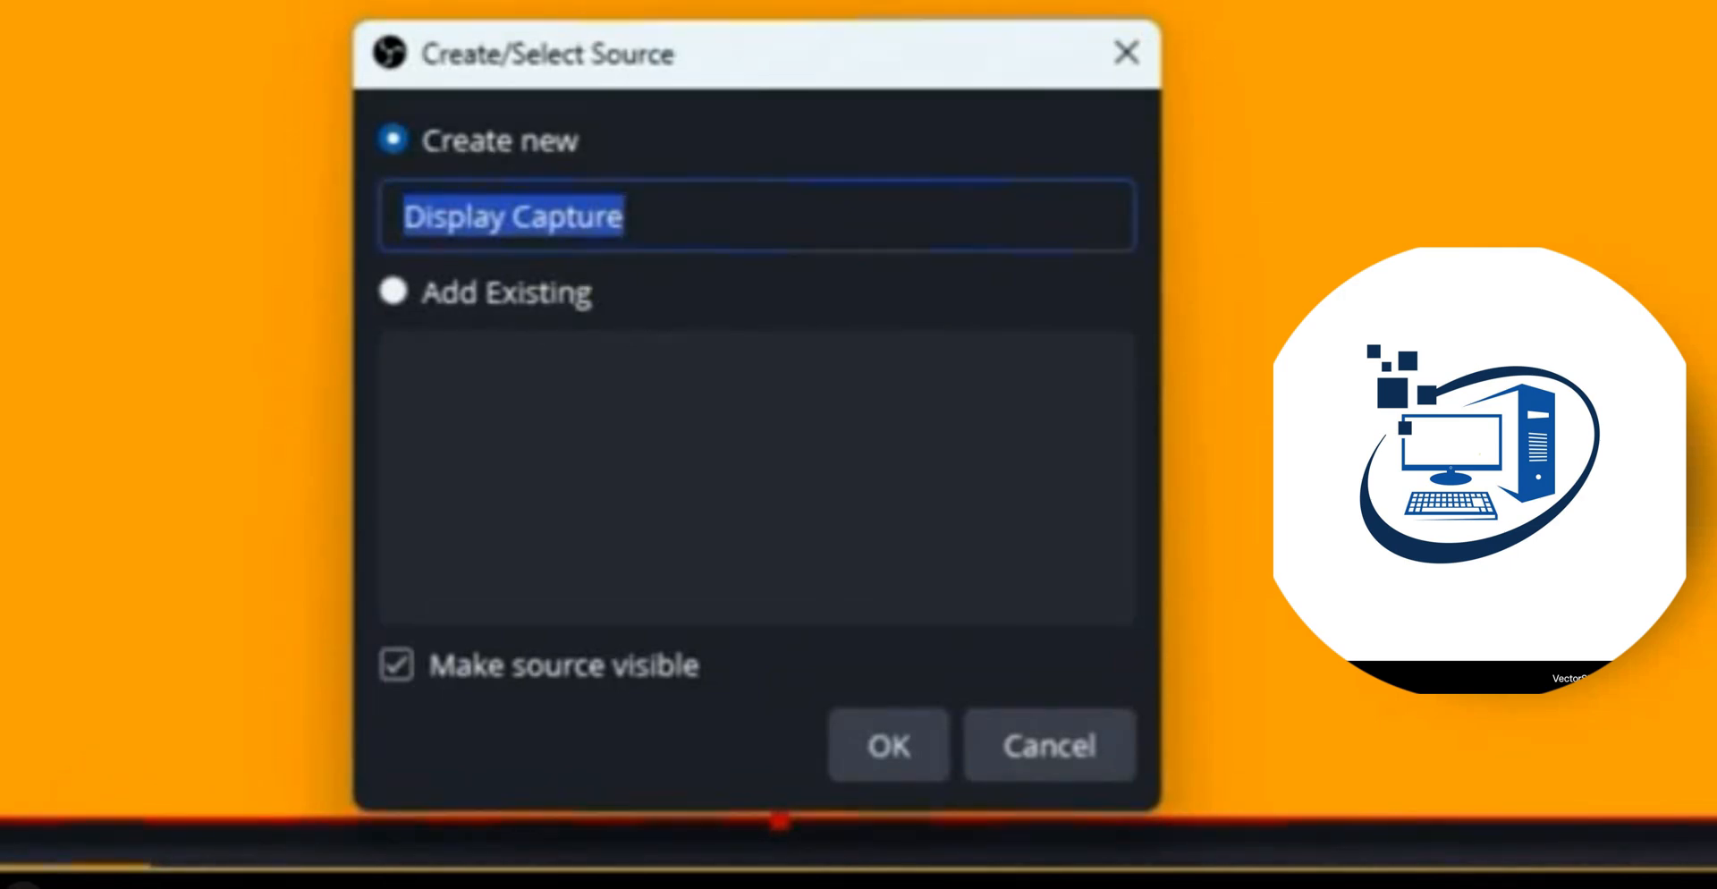
drag(515, 216, 403, 216)
click(663, 185)
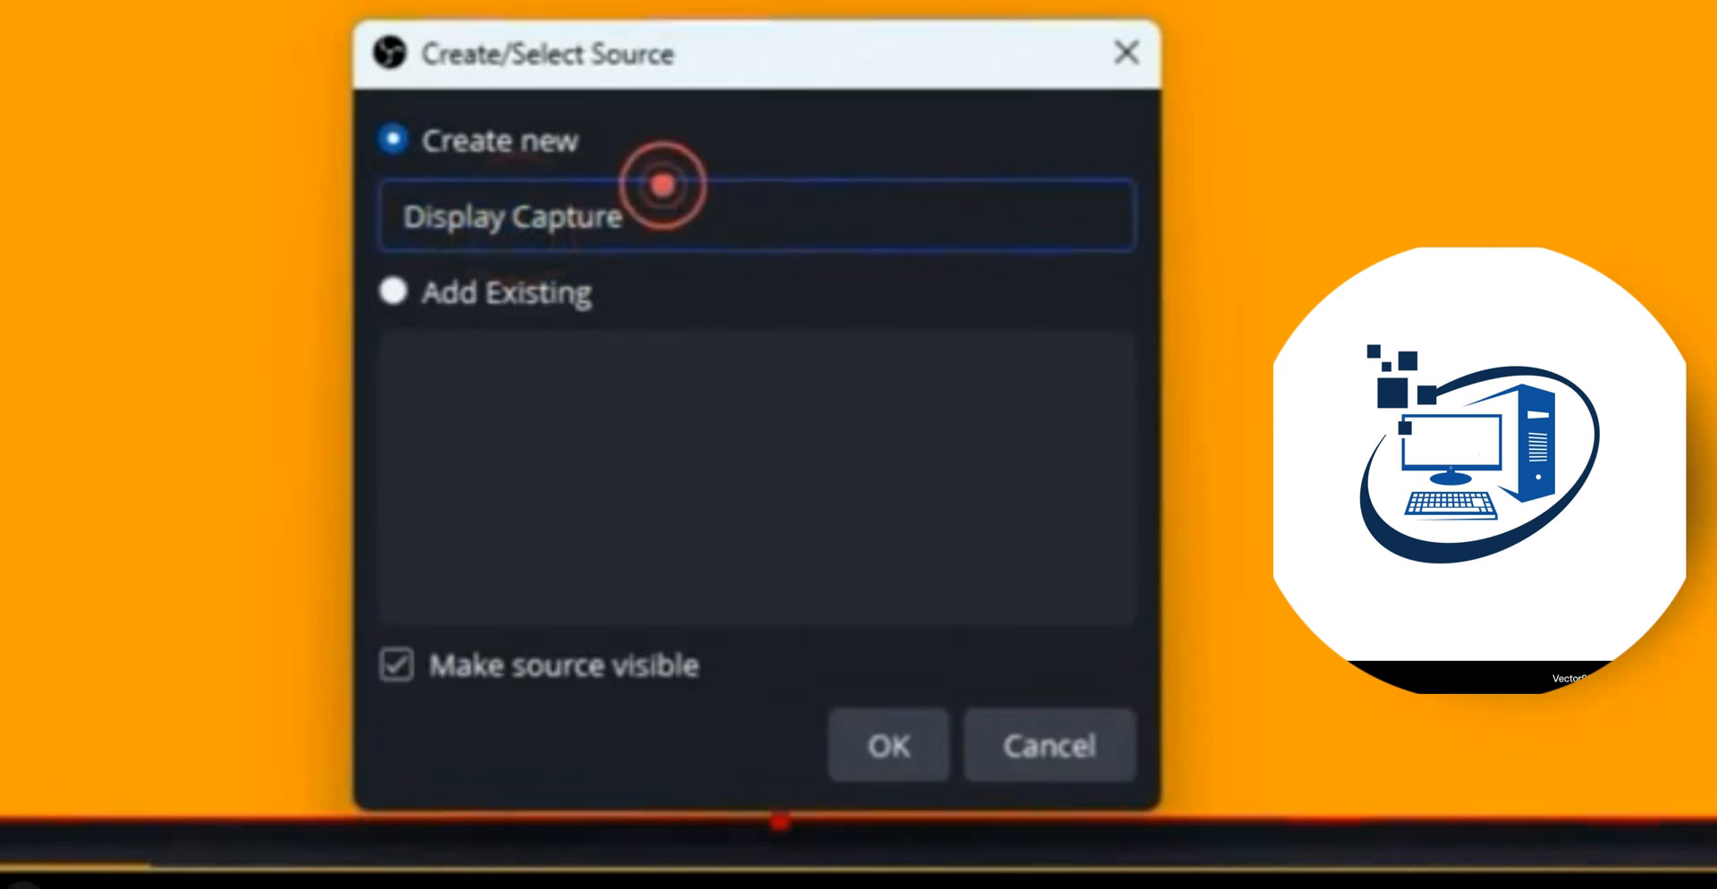
drag(663, 185, 515, 214)
text(1)
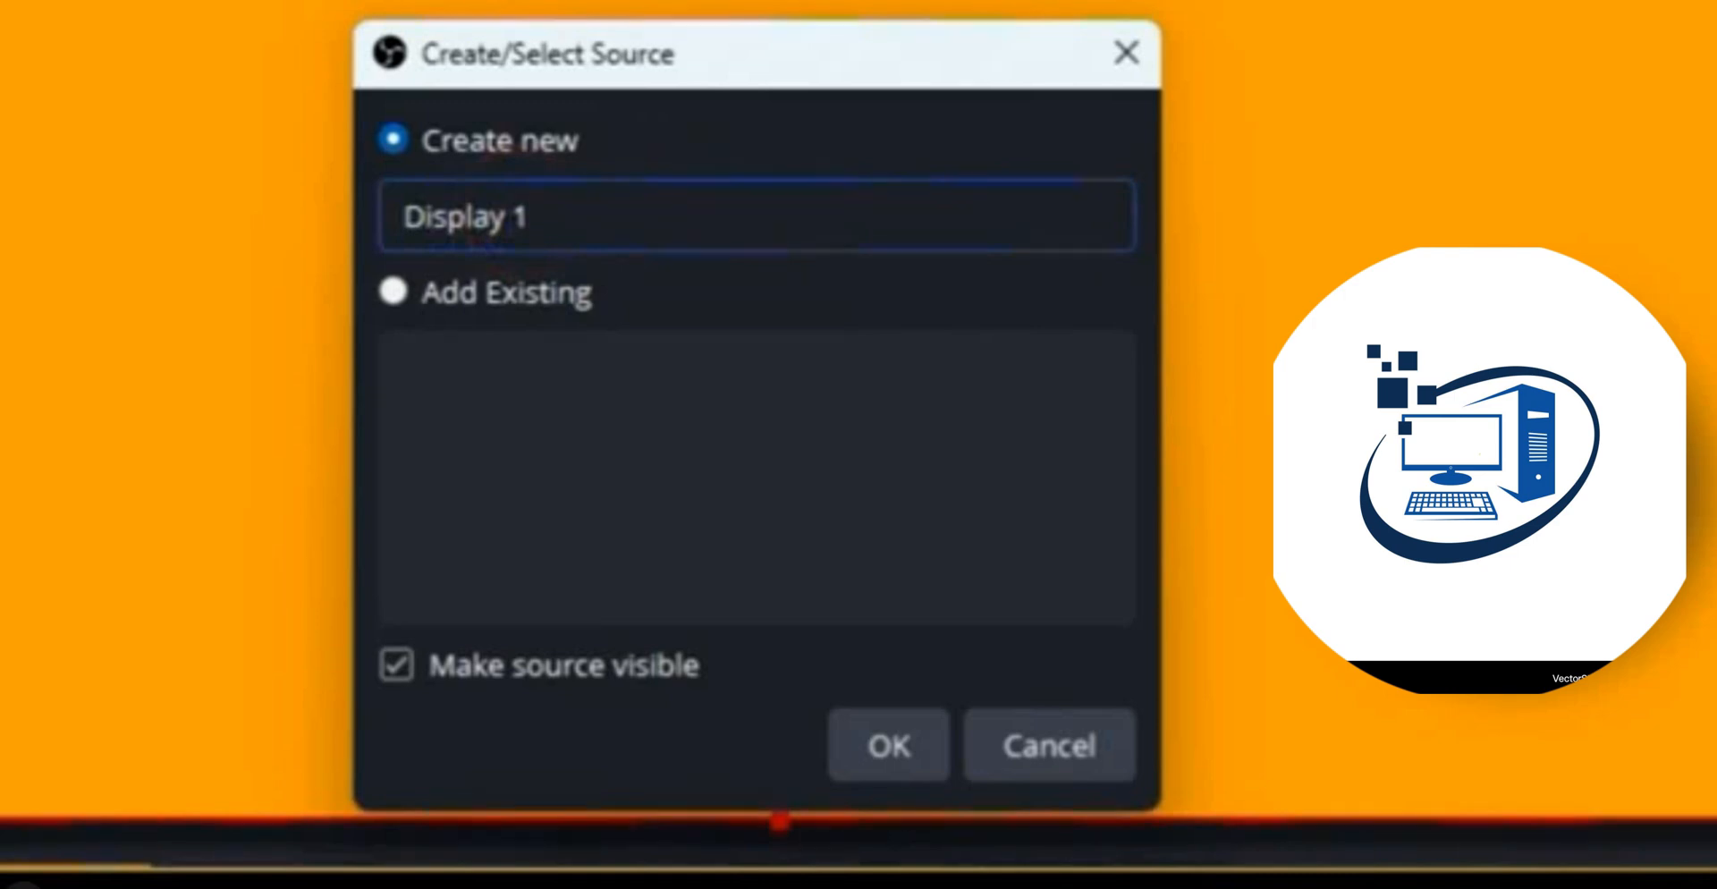
click(891, 746)
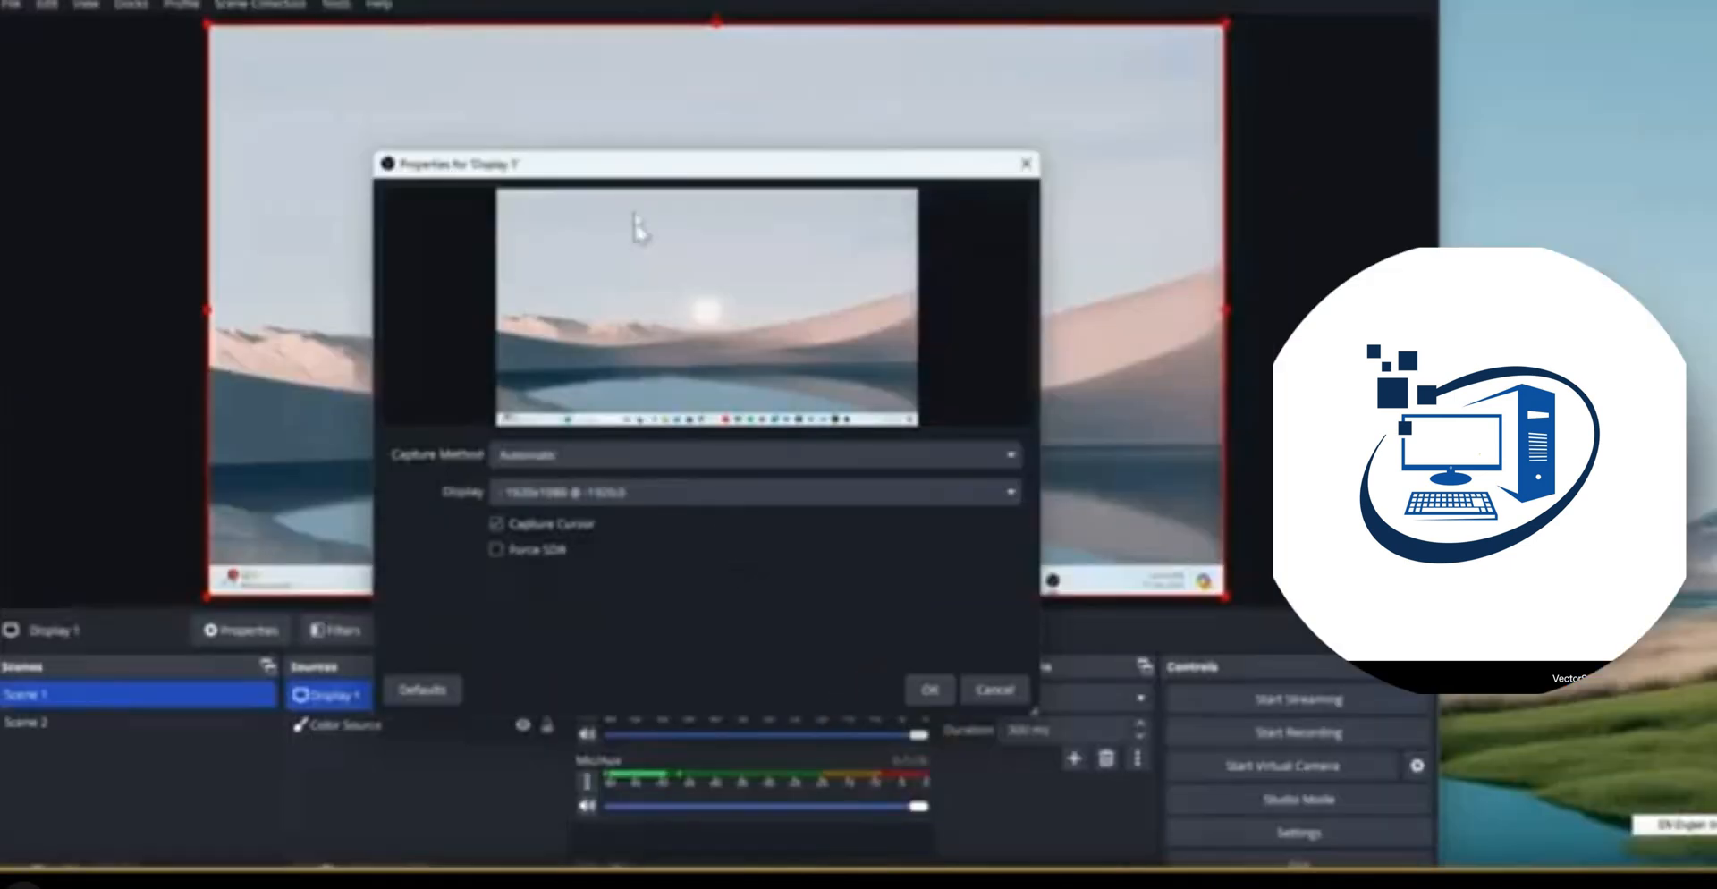
Shift the Display 1 properties window slightly and accept the automatic capture method for the 1920x1080 @ -1920,0 display
mouse_move(774, 171)
mouse_down()
mouse_move(1175, 442)
mouse_move(1261, 410)
mouse_move(791, 179)
mouse_up()
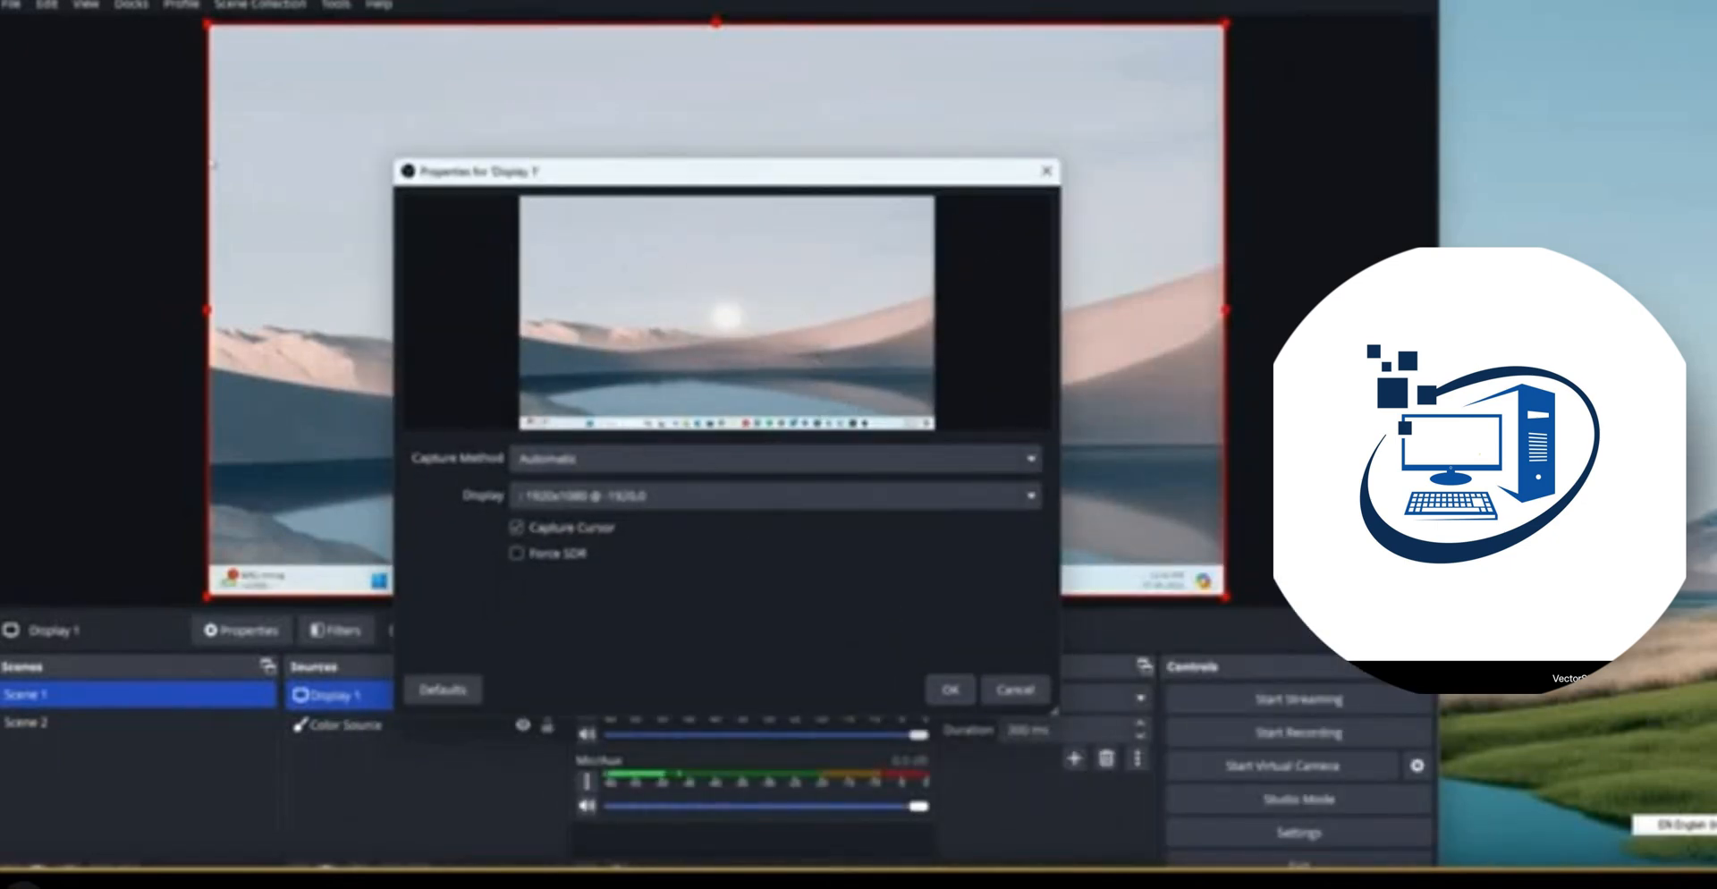
click(797, 98)
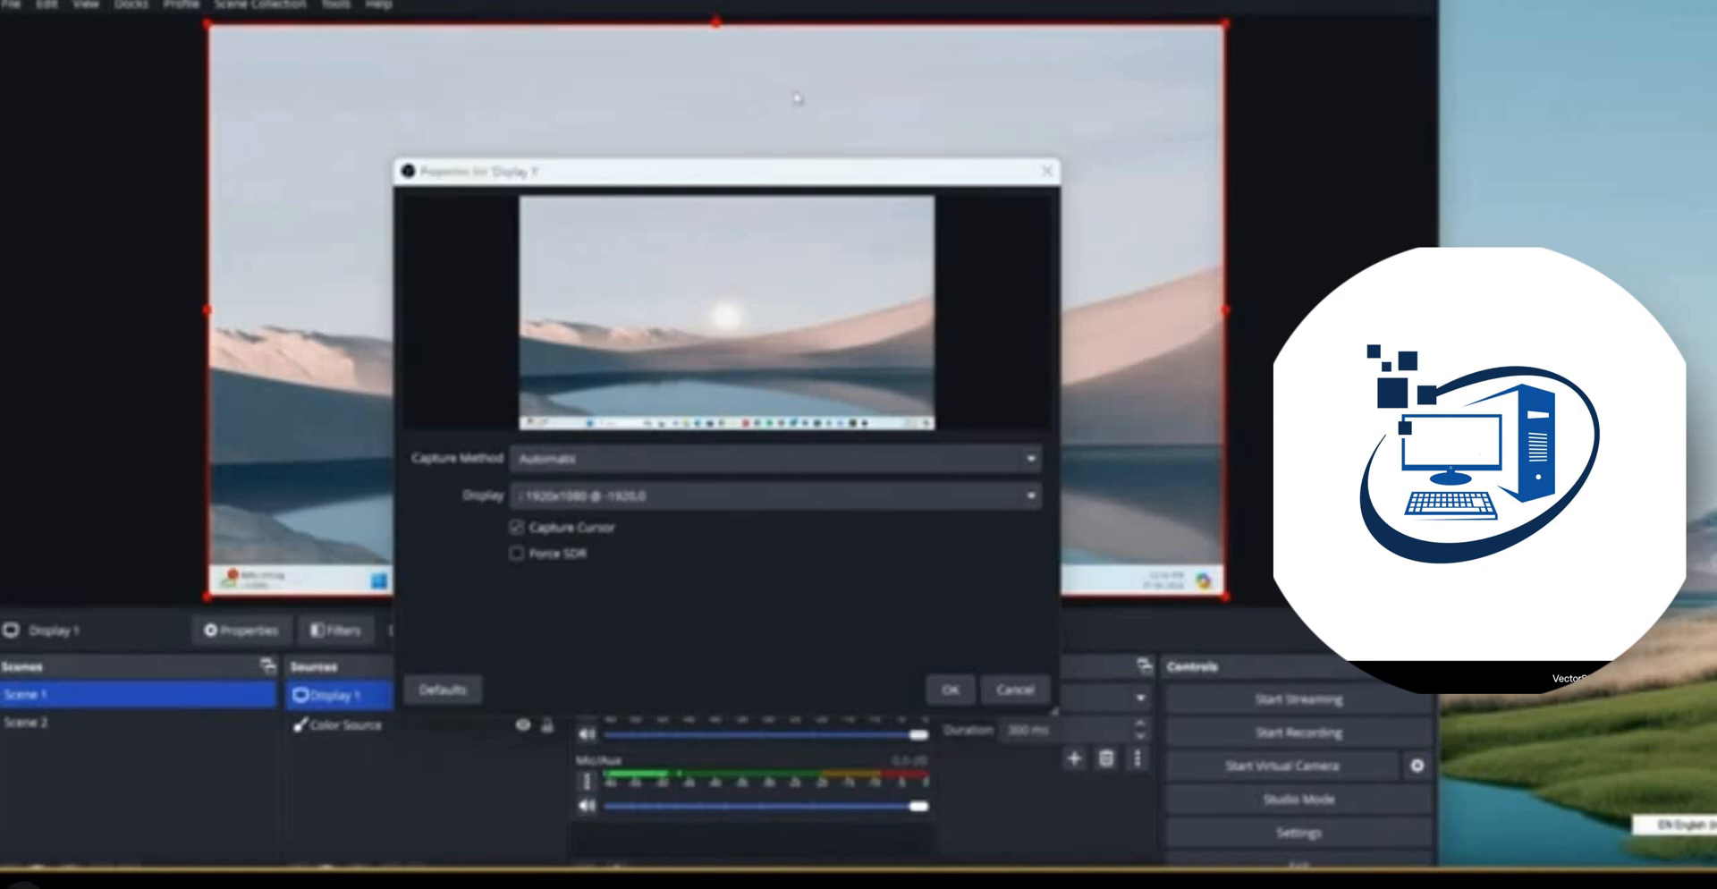
right_click(797, 98)
click(748, 83)
click(950, 692)
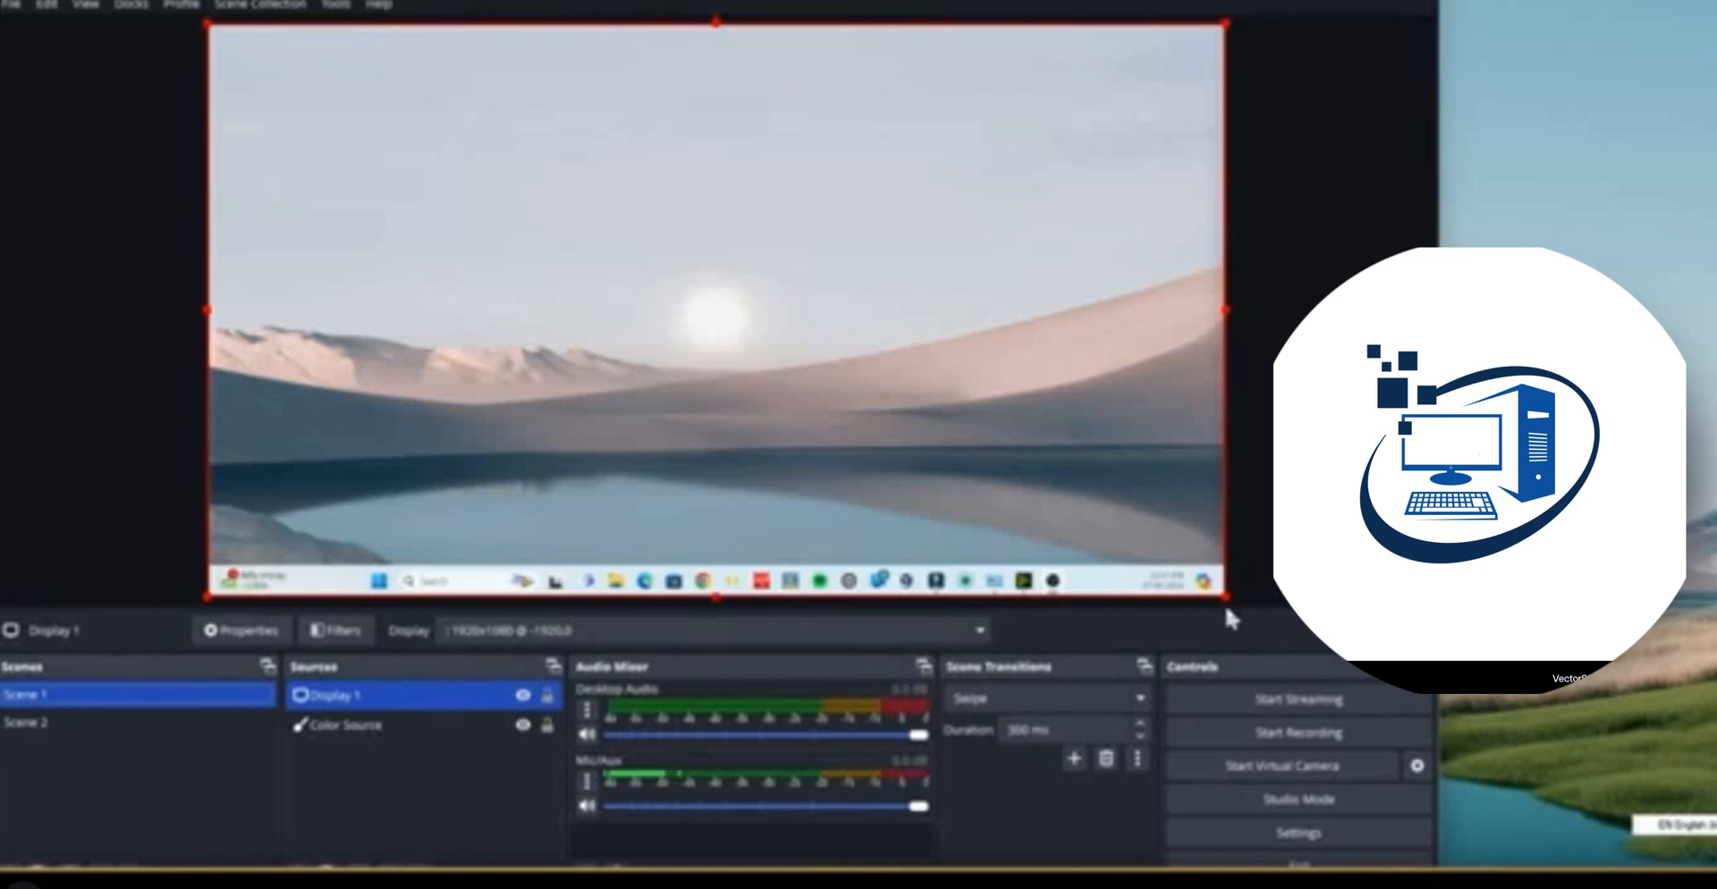
Shrink the Display 1 source to about half the canvas width and place it in the canvas's left half over the orange background
drag(1228, 605, 797, 346)
drag(450, 184, 501, 287)
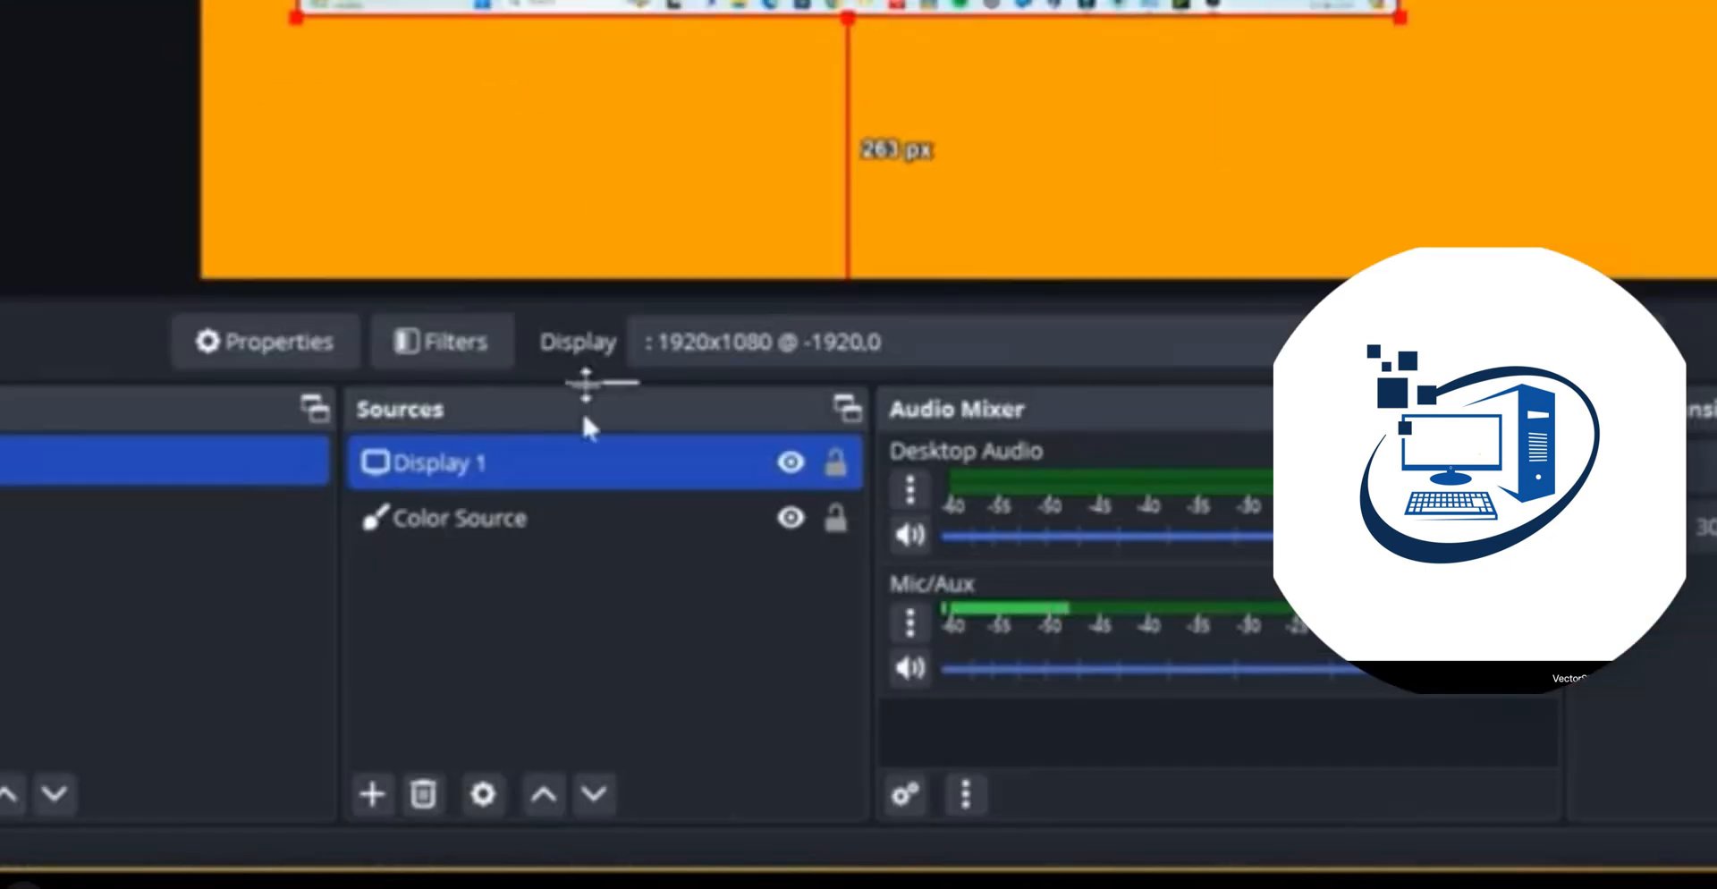
ctrl+click(359, 727)
ctrl+click(517, 533)
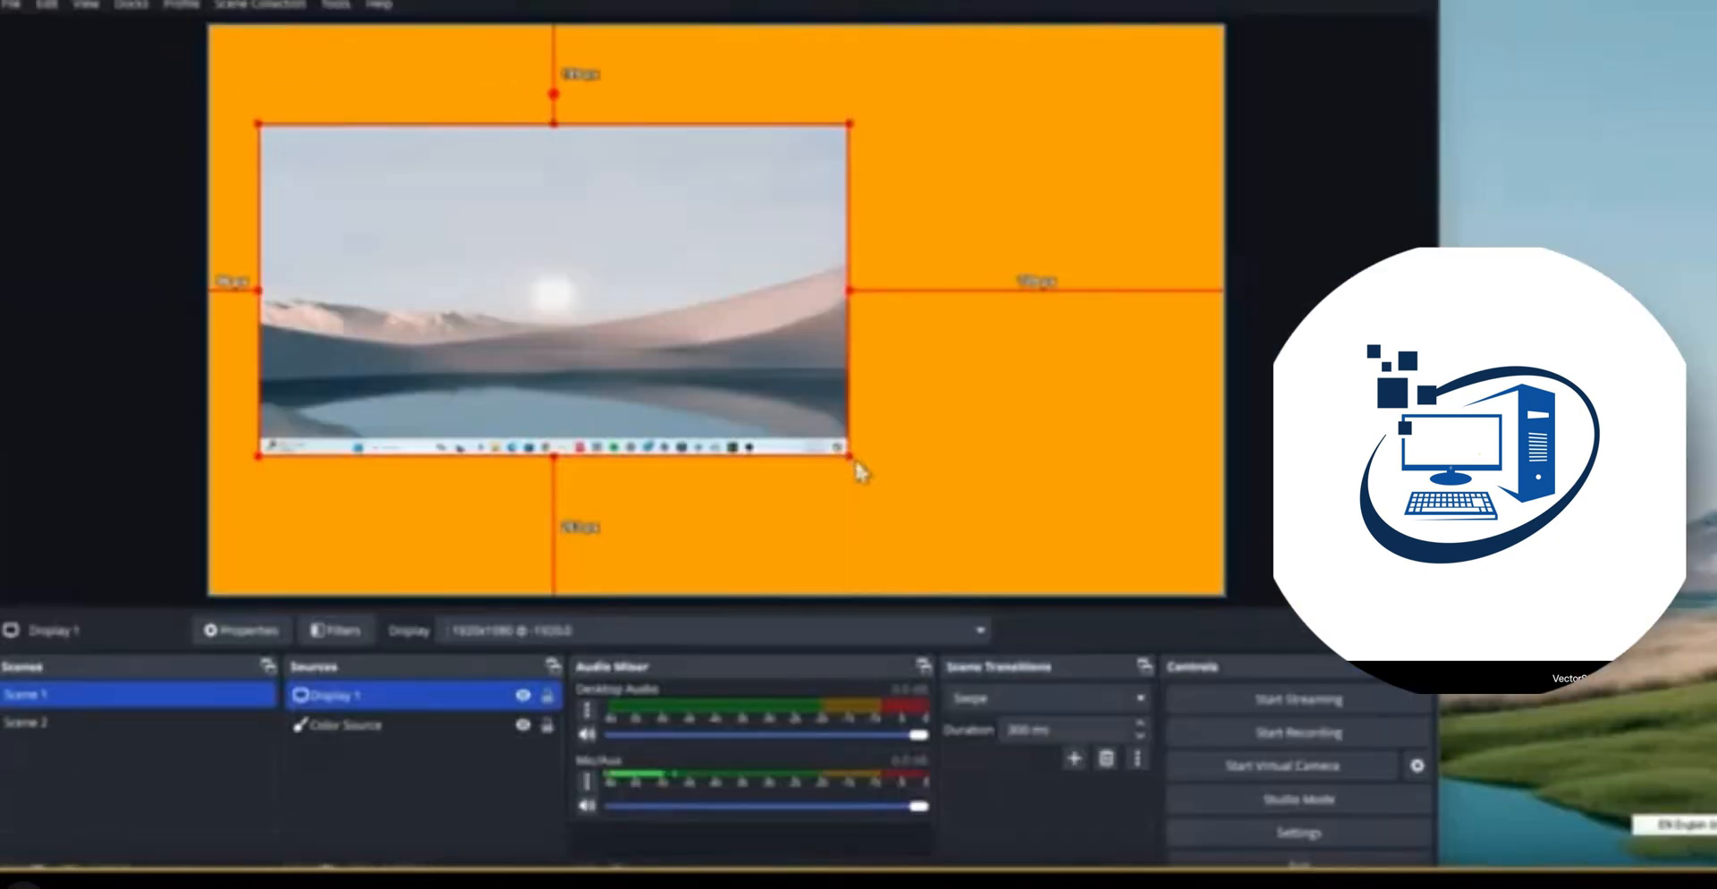
drag(850, 456, 755, 399)
drag(594, 258, 604, 305)
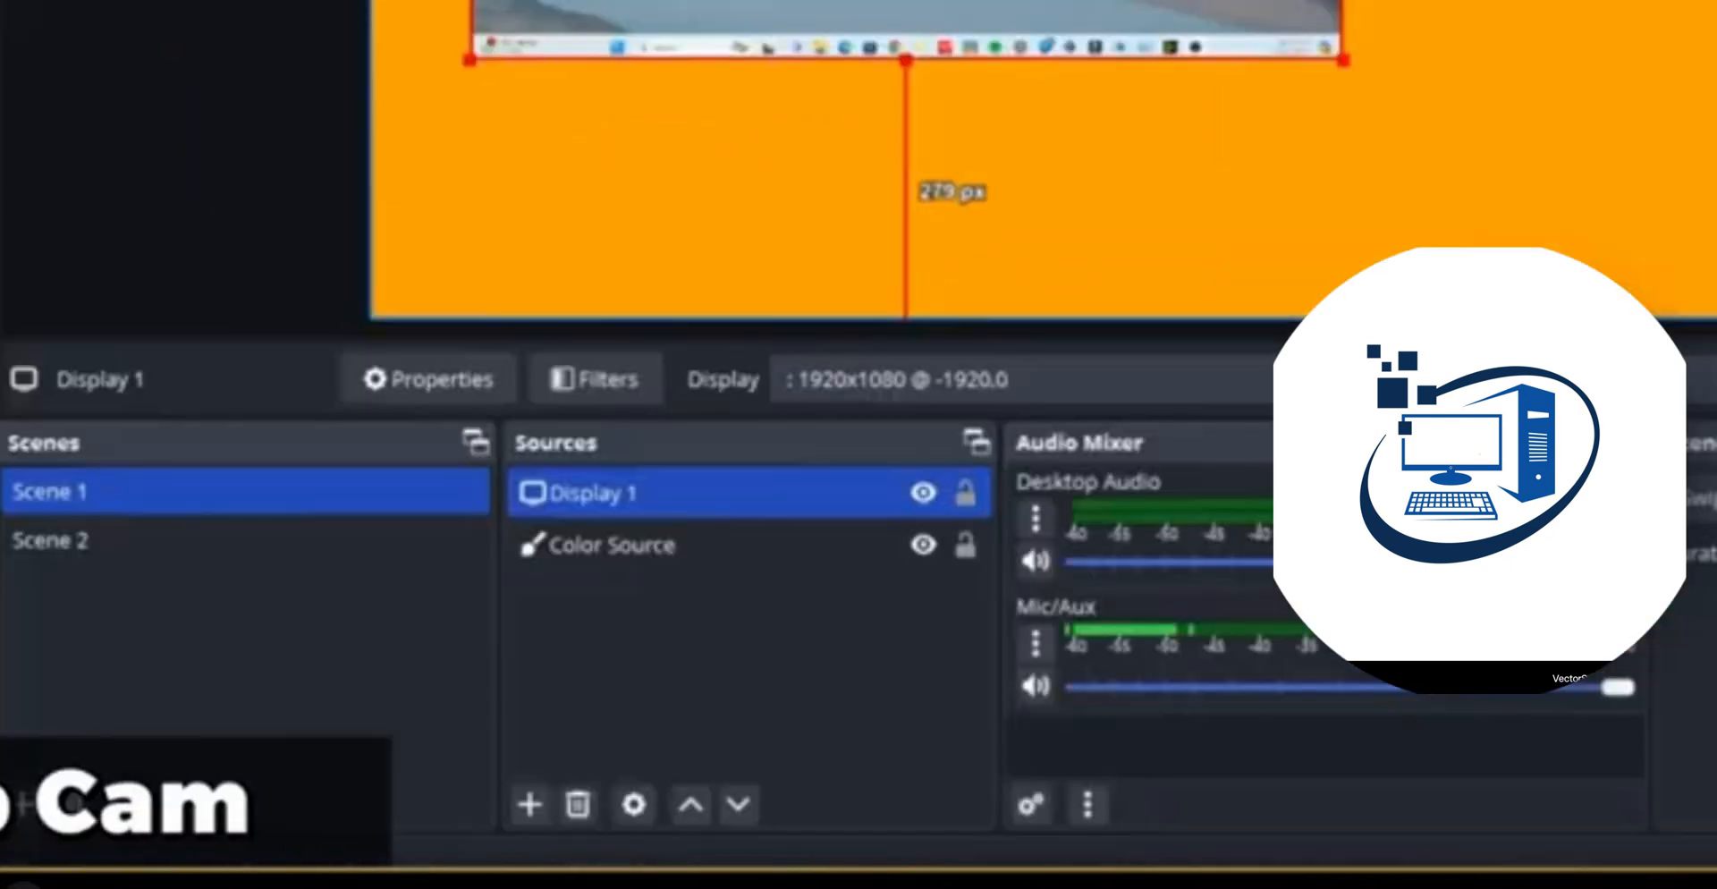
Add a new Video Capture Device source named "webcam 1" to Scene 1
click(537, 809)
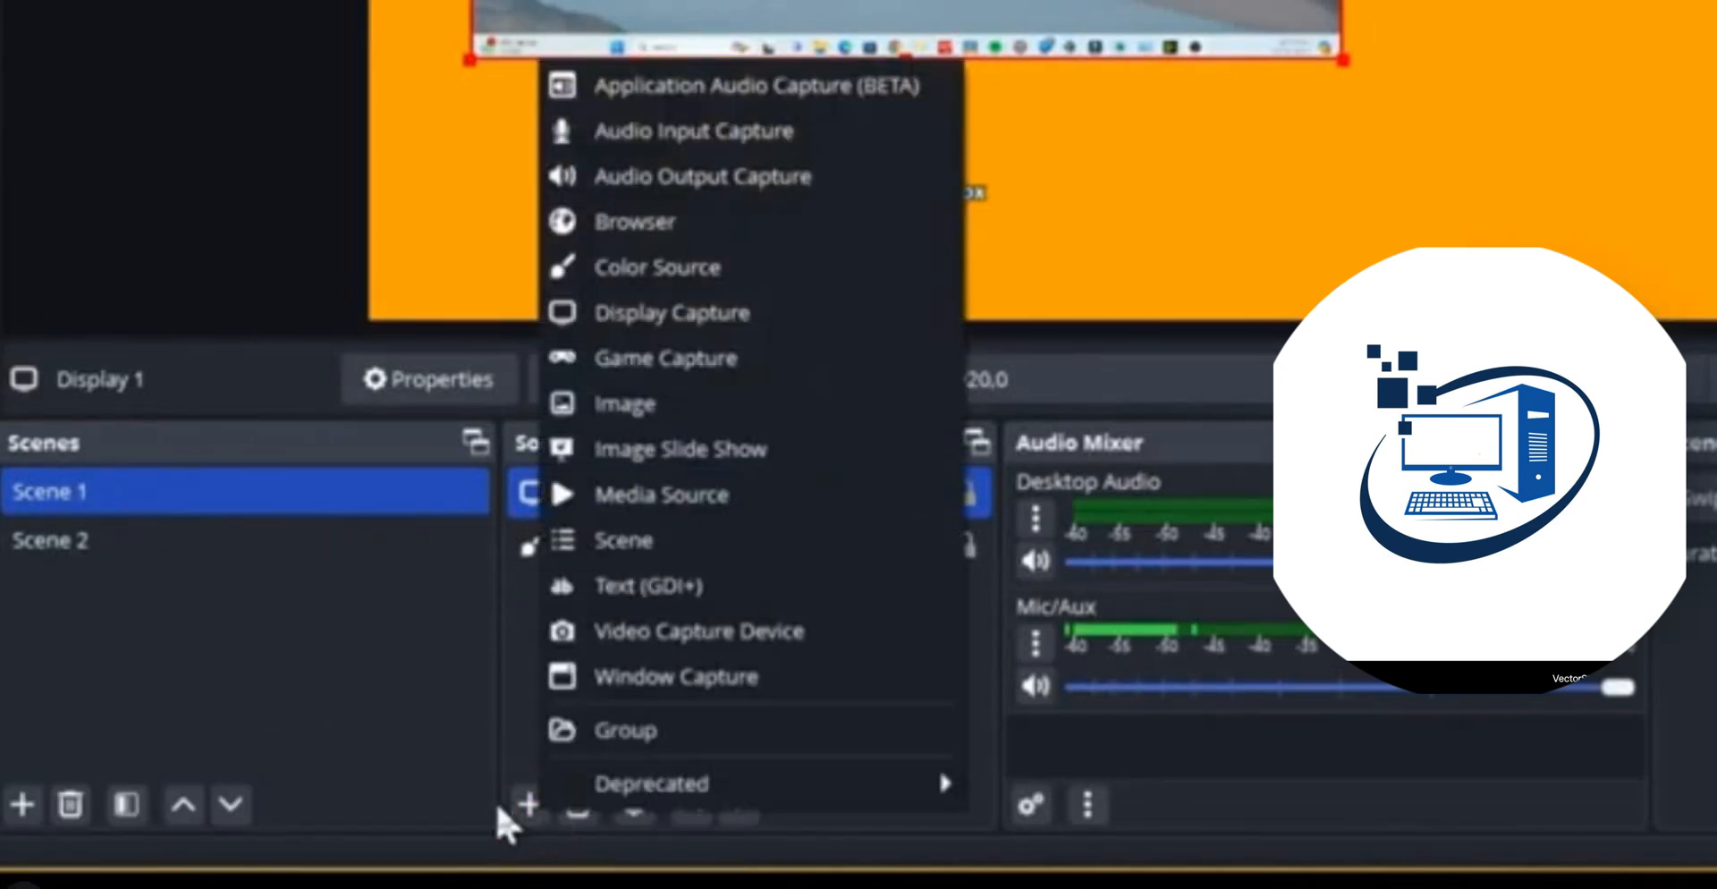
click(756, 632)
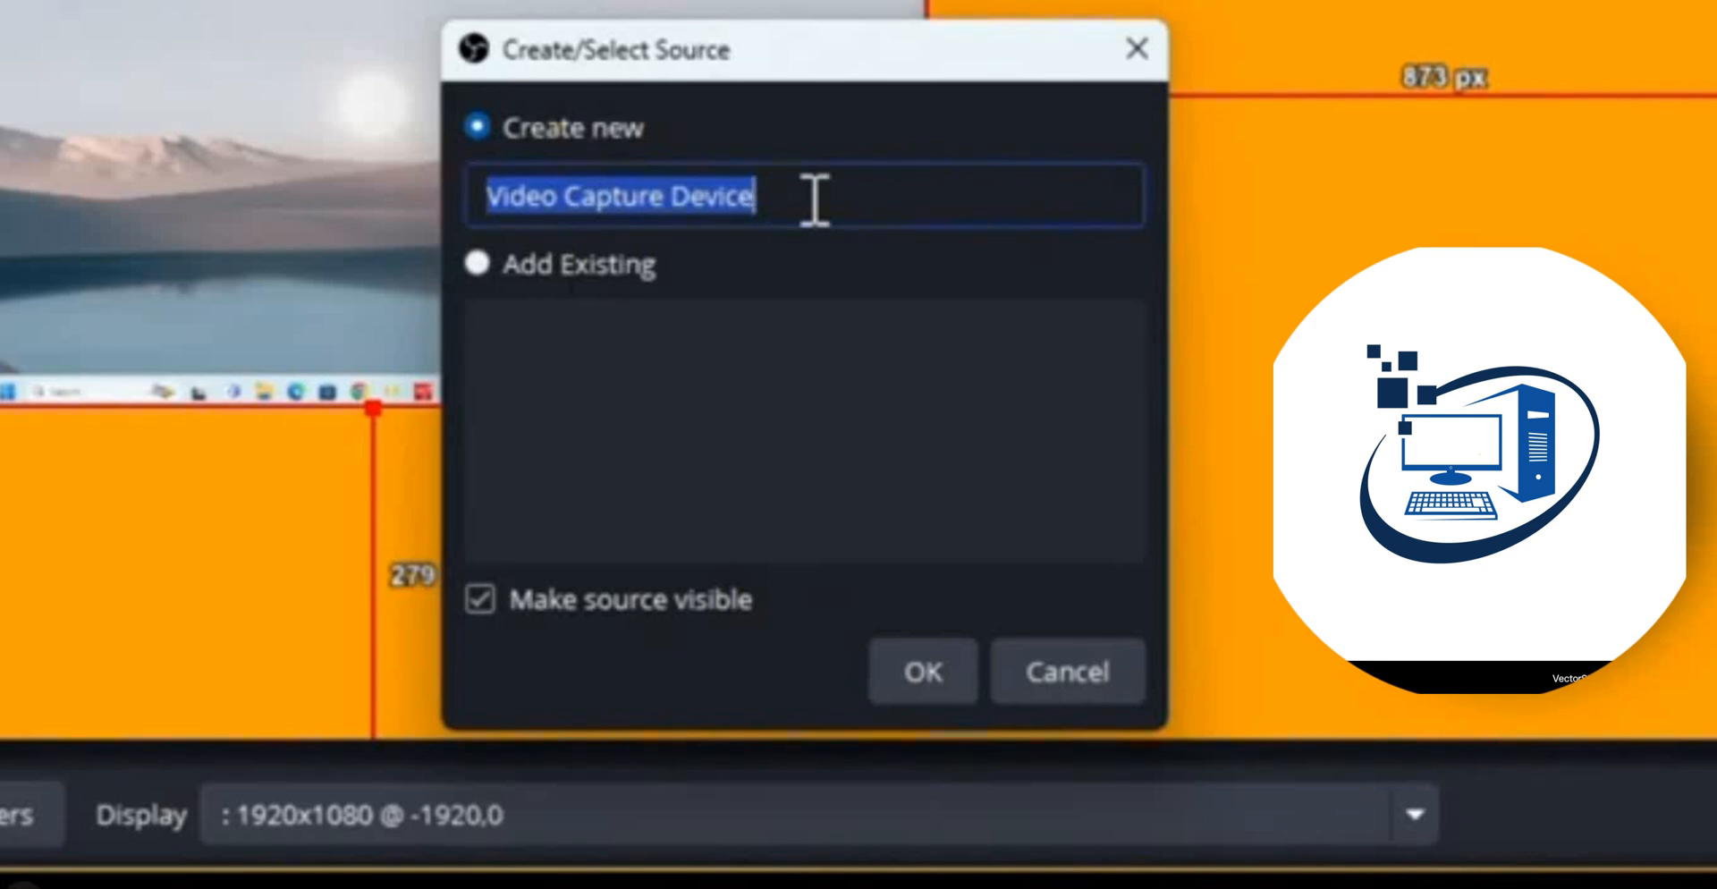
text(webcam 1)
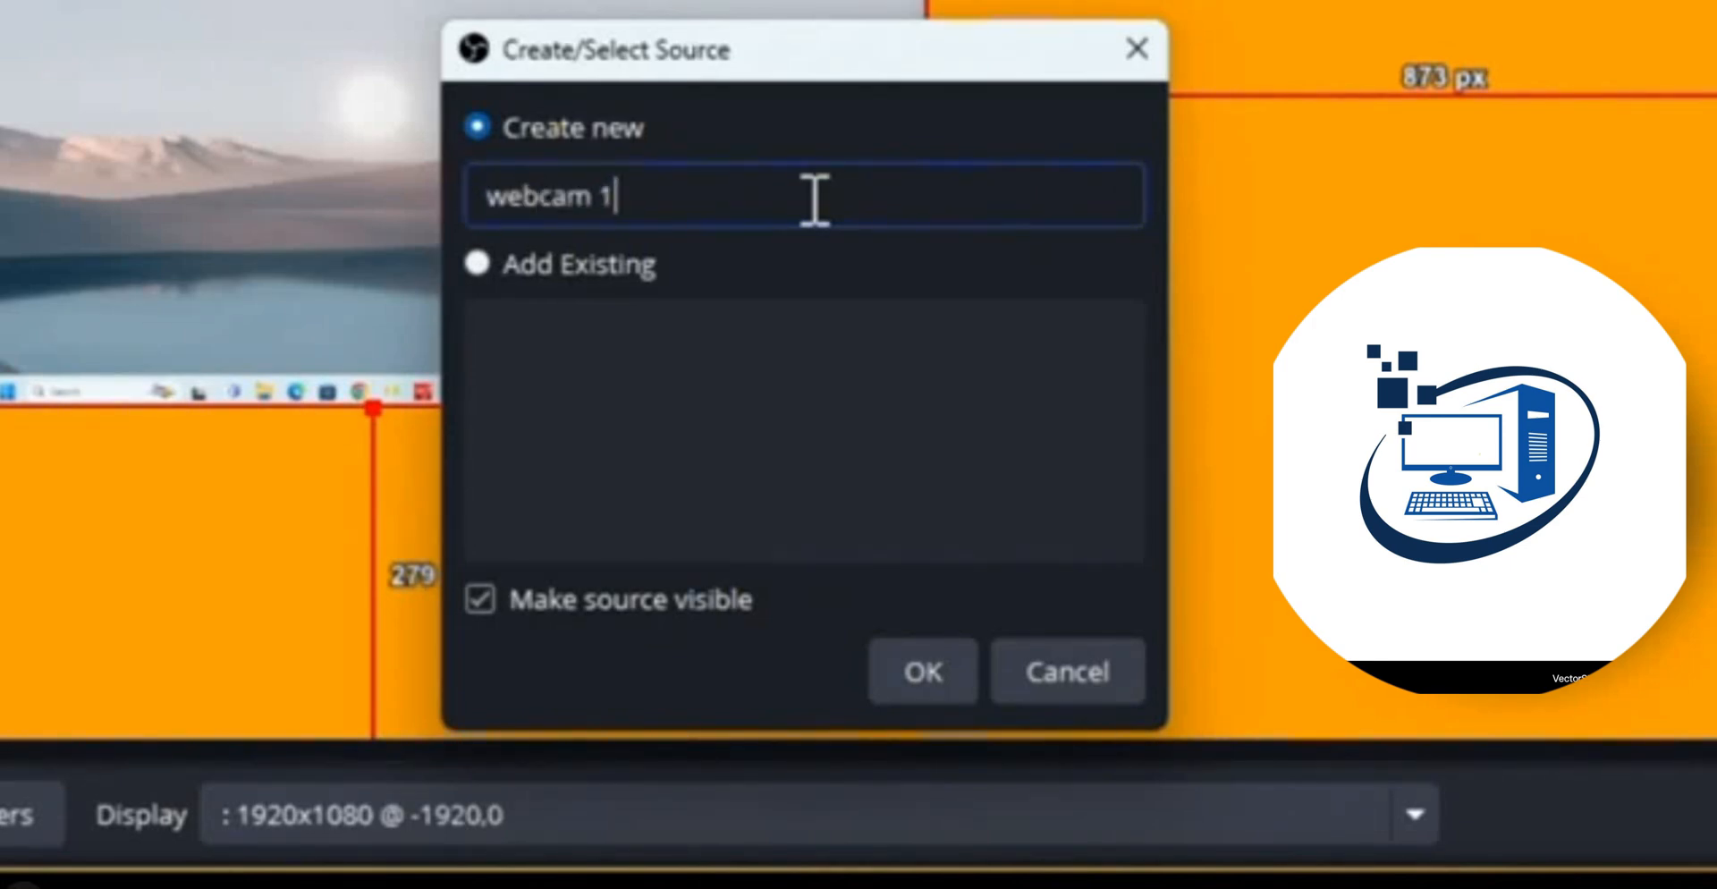
click(923, 678)
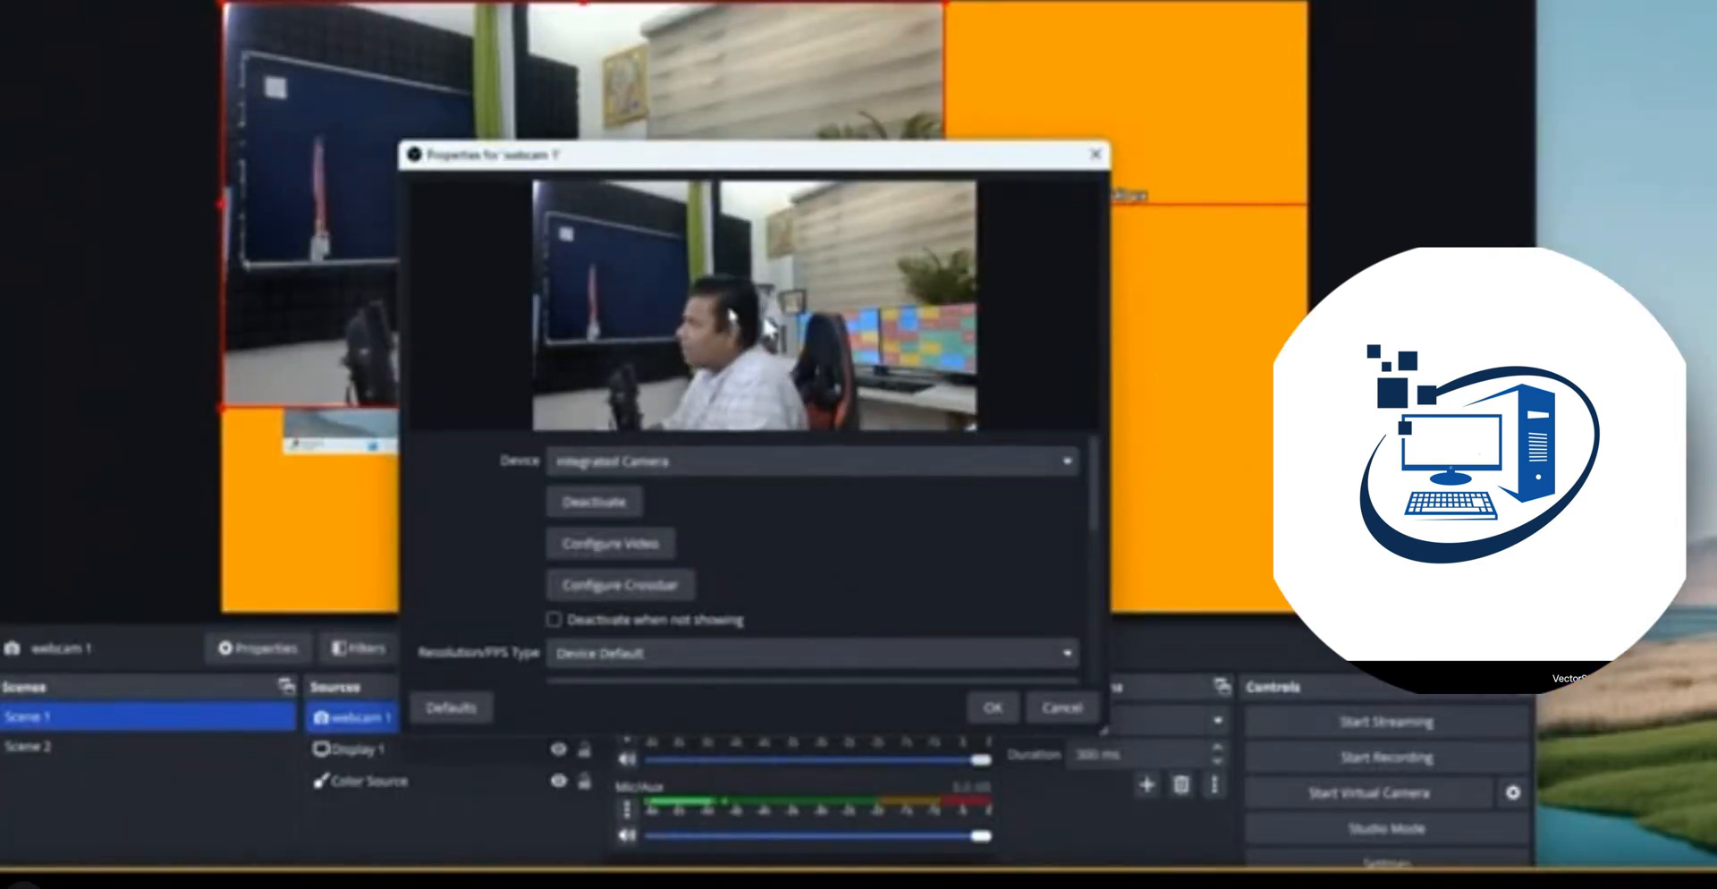
Set the webcam 1 device to Camera (NVIDIA Broadcast) and accept its properties
click(826, 459)
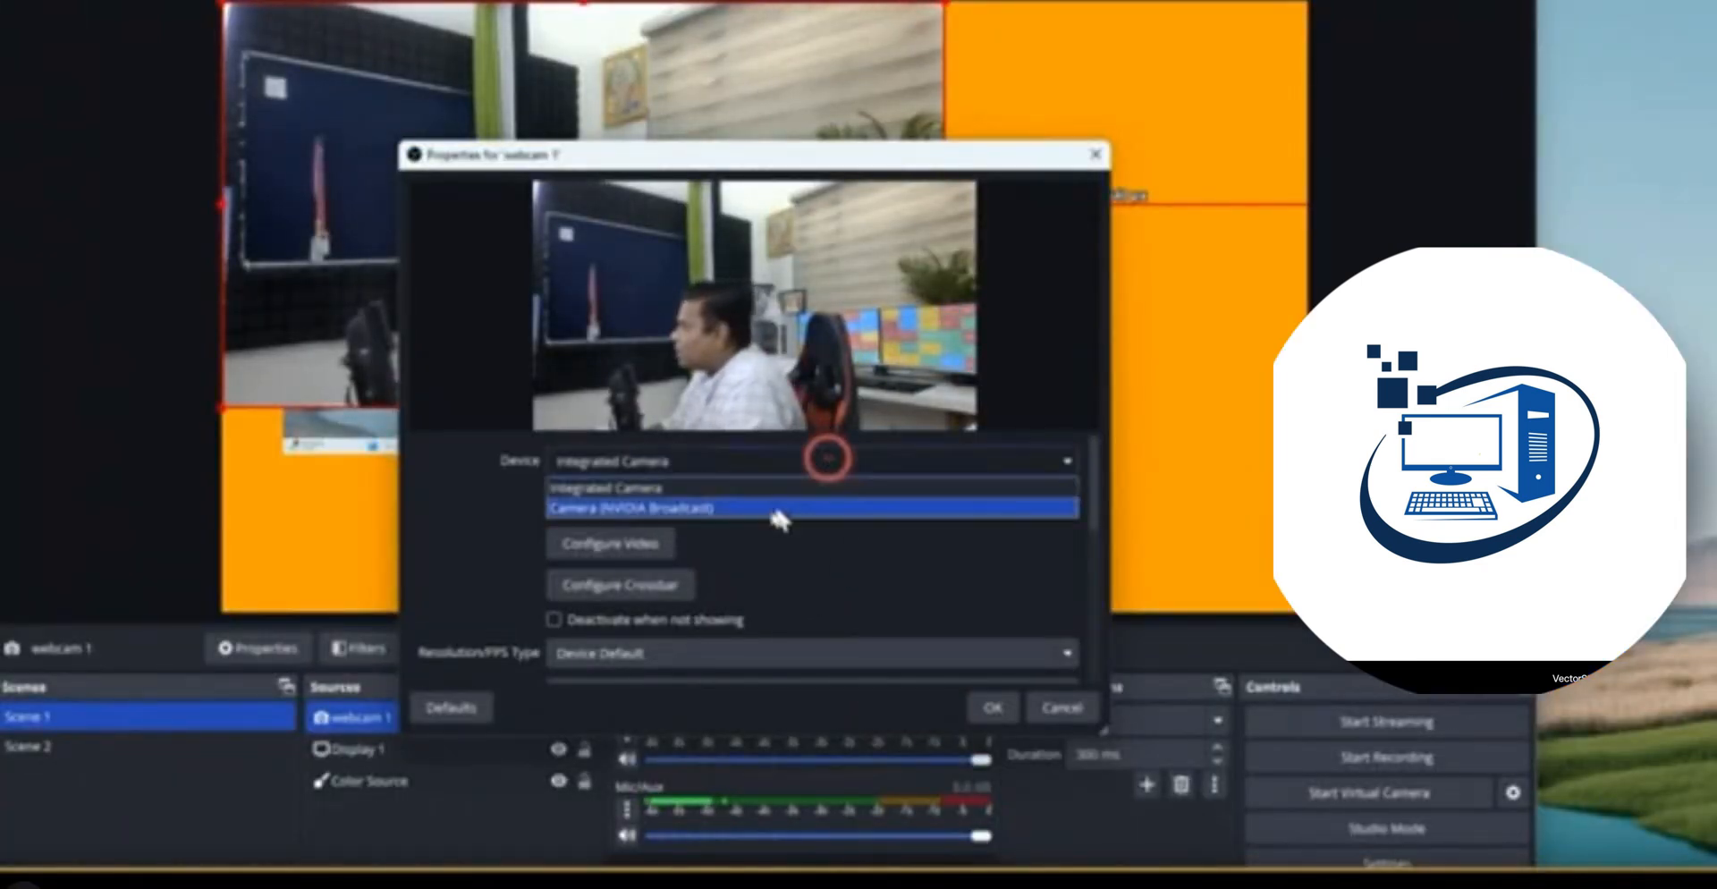
click(631, 508)
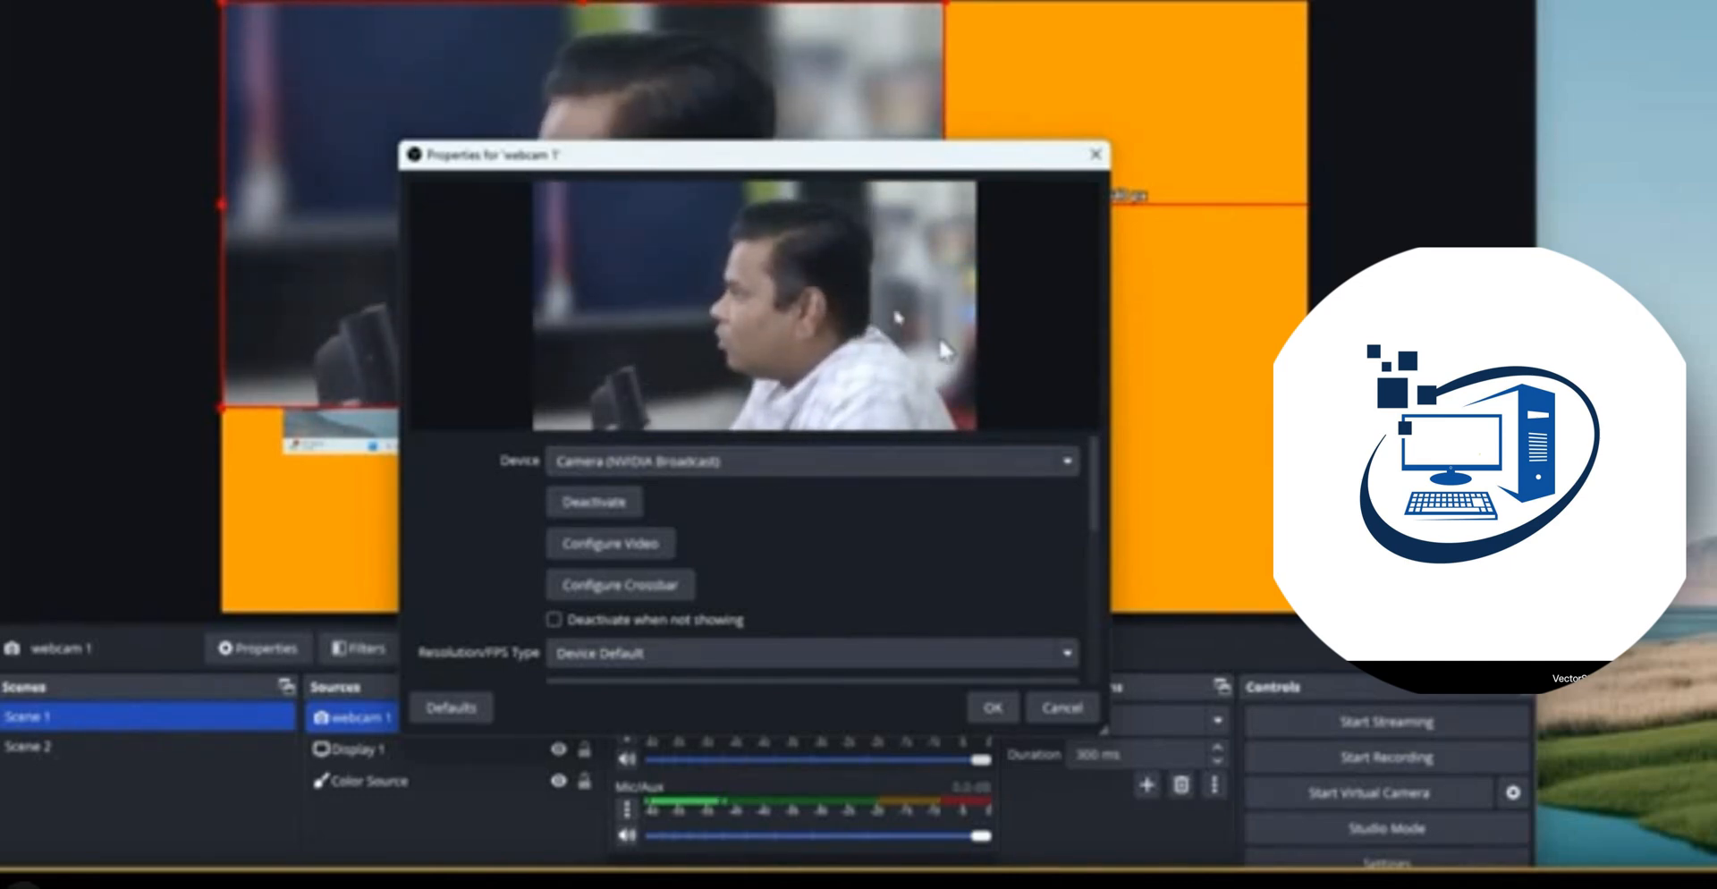
click(993, 708)
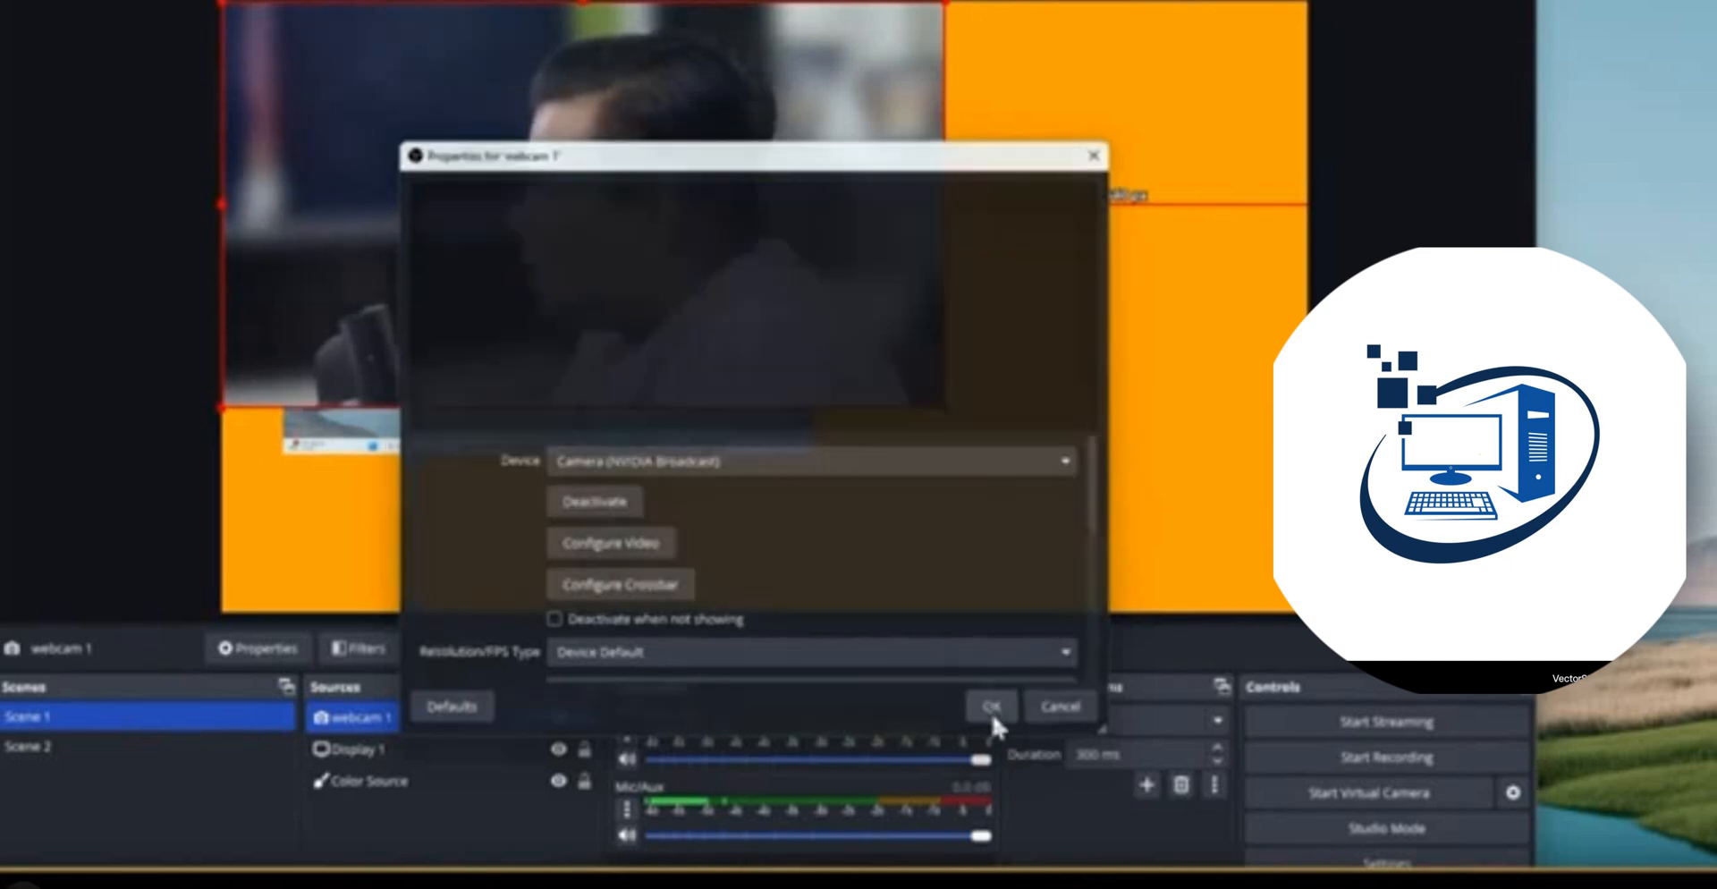
Shrink the webcam 1 source and place it beside the display capture on the canvas's right, and enlarge the display capture slightly
drag(224, 4, 560, 184)
drag(699, 281, 1016, 330)
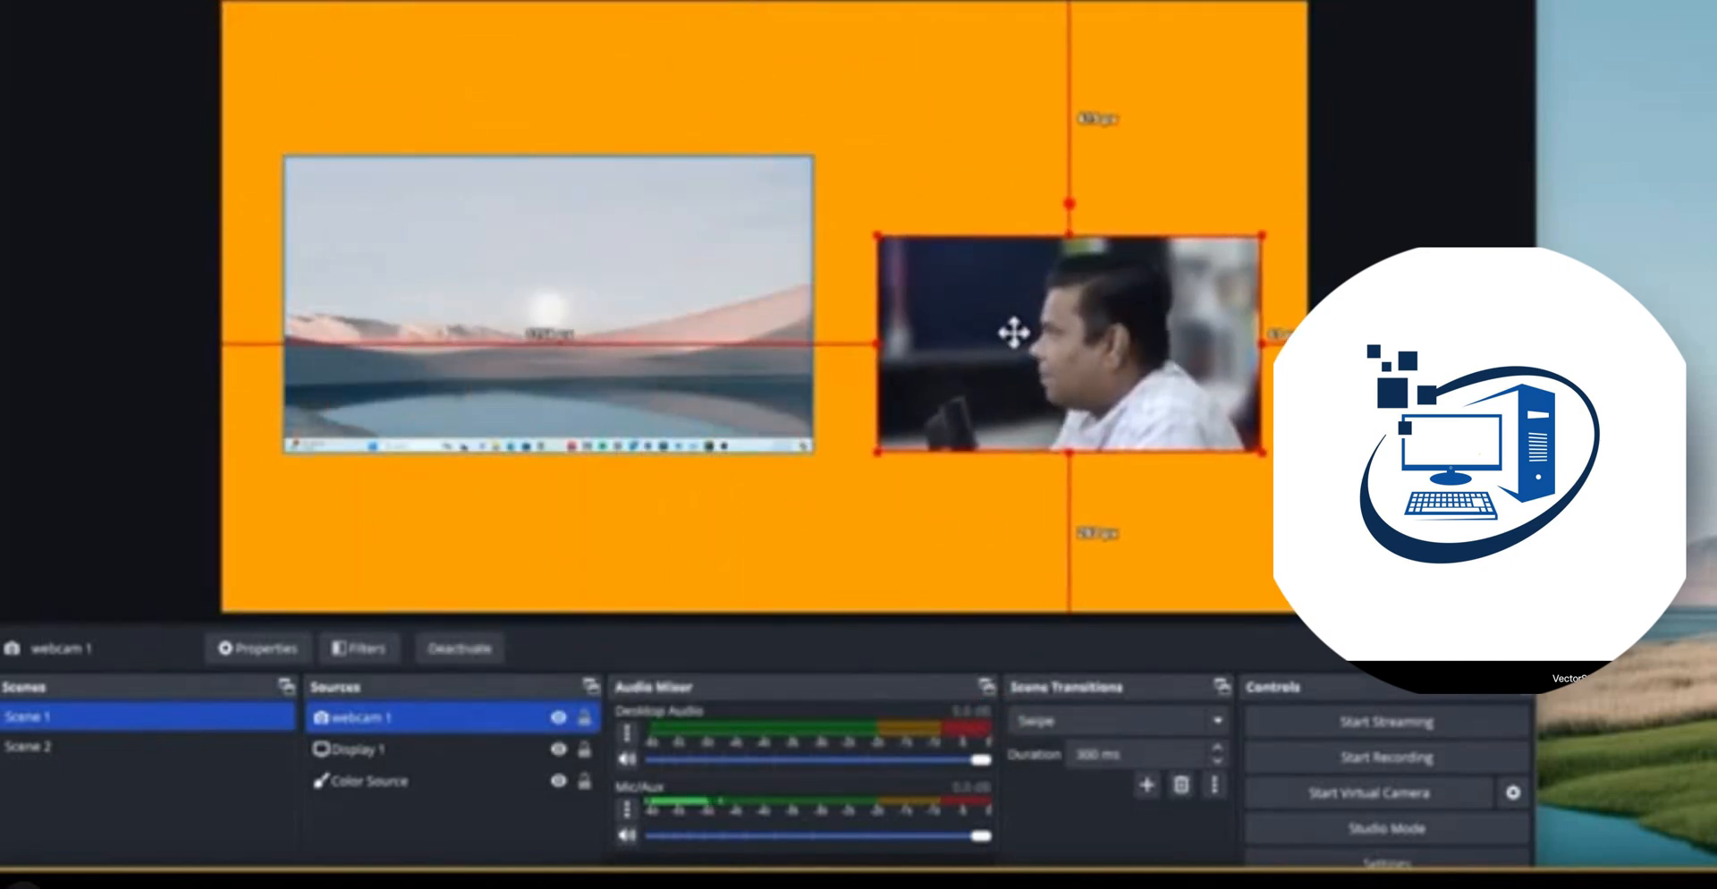
click(555, 291)
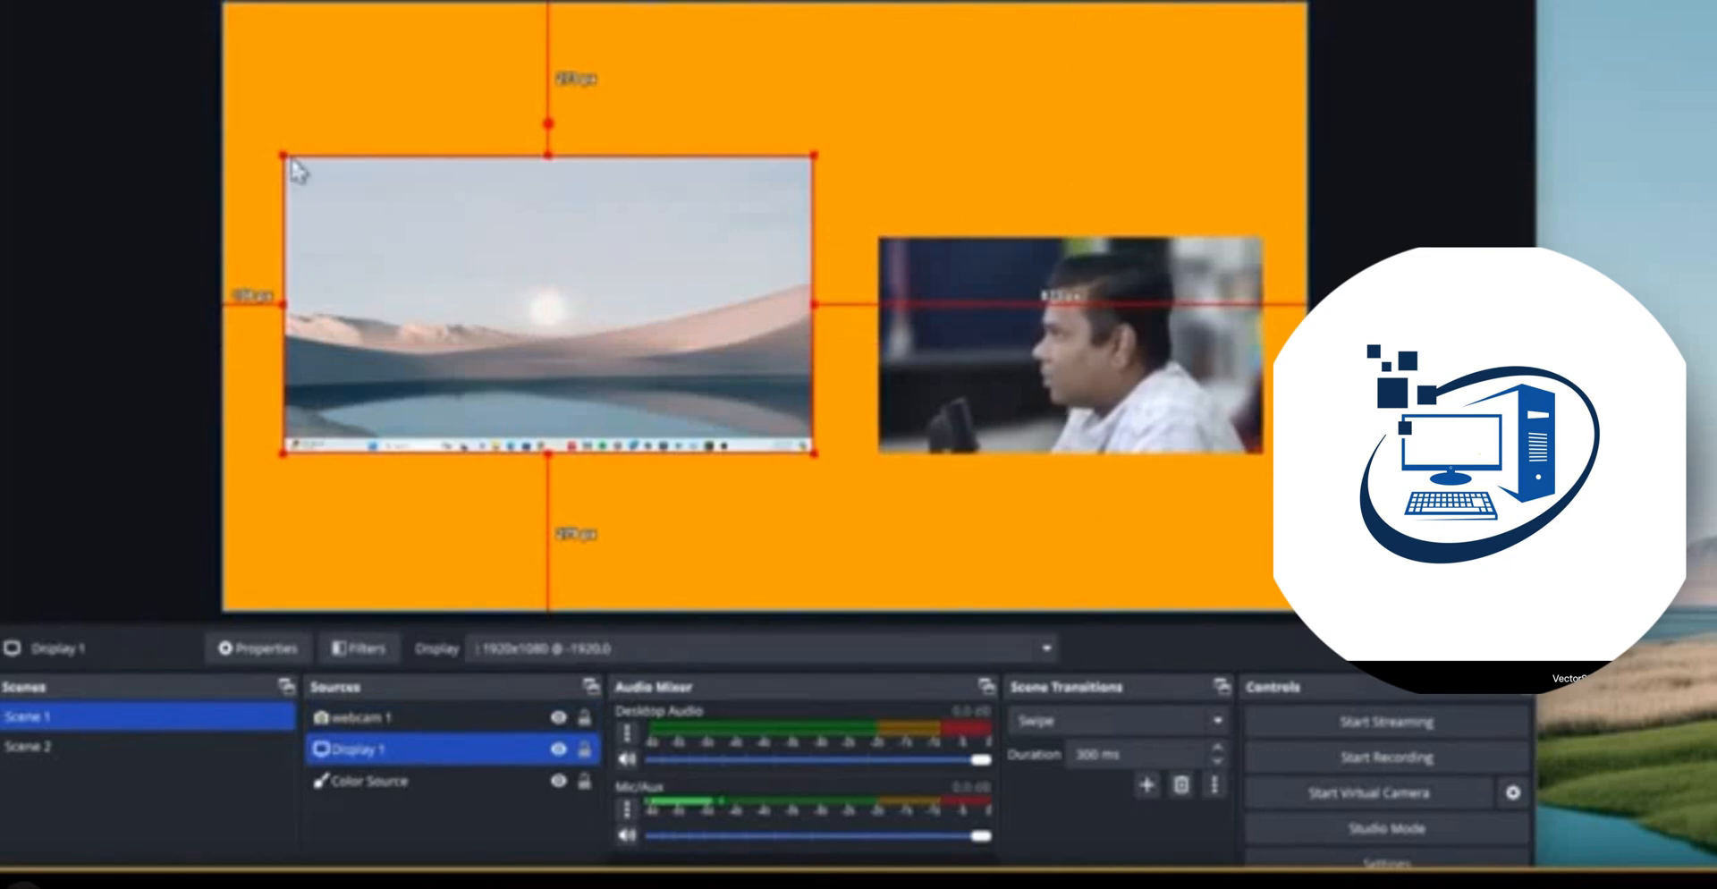
drag(285, 157, 262, 140)
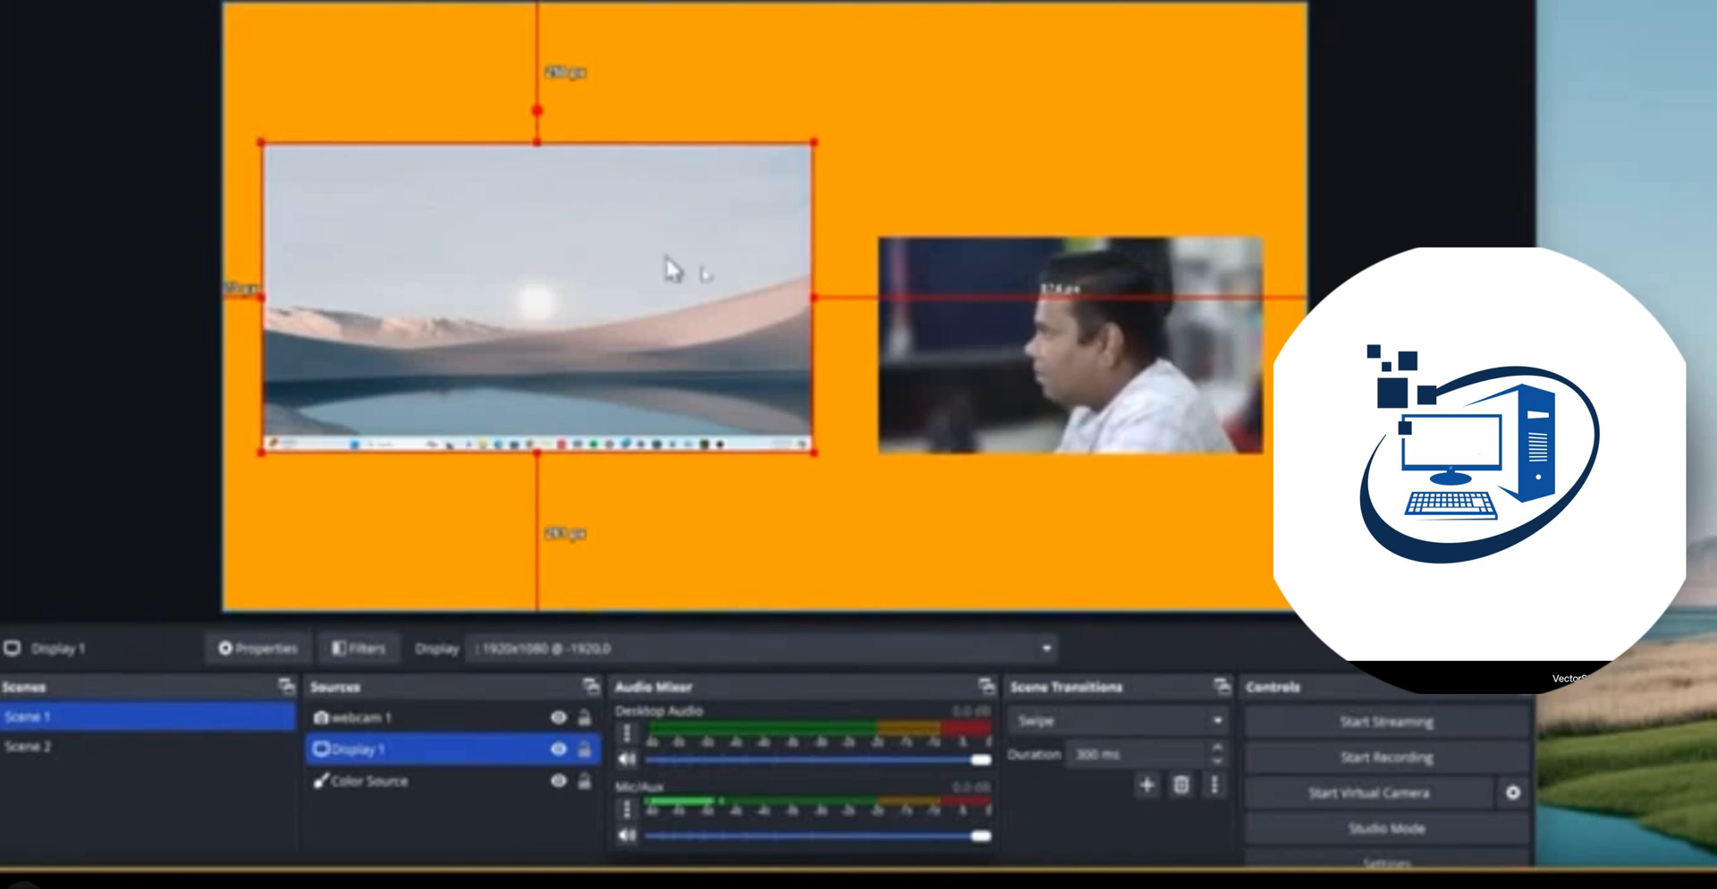
click(1029, 395)
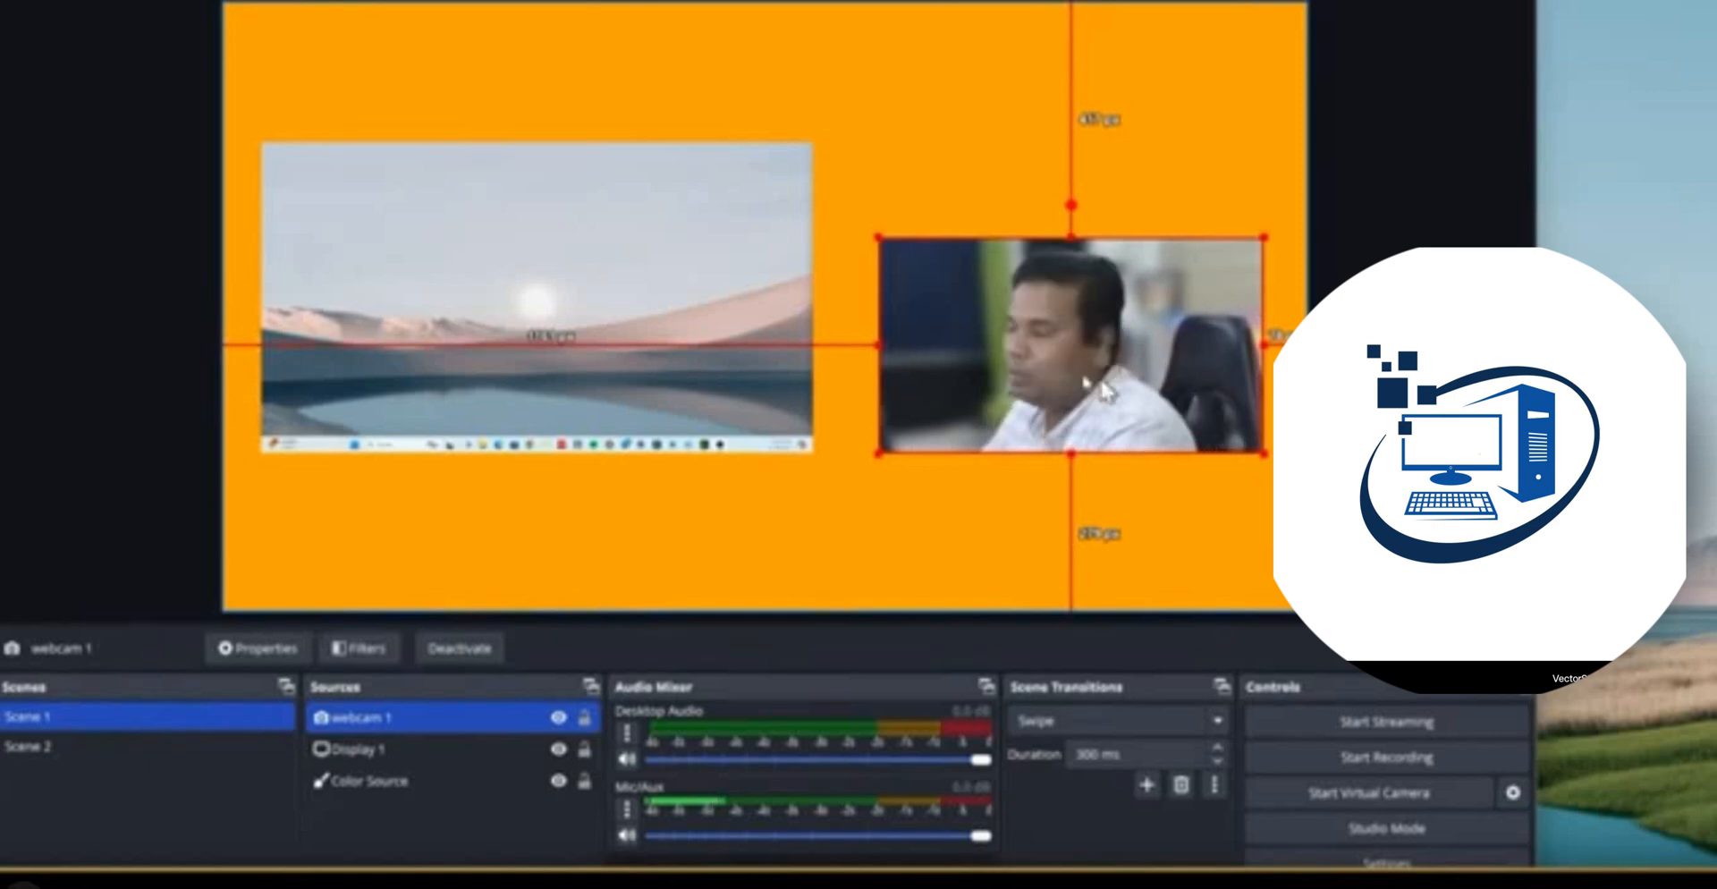
click(760, 300)
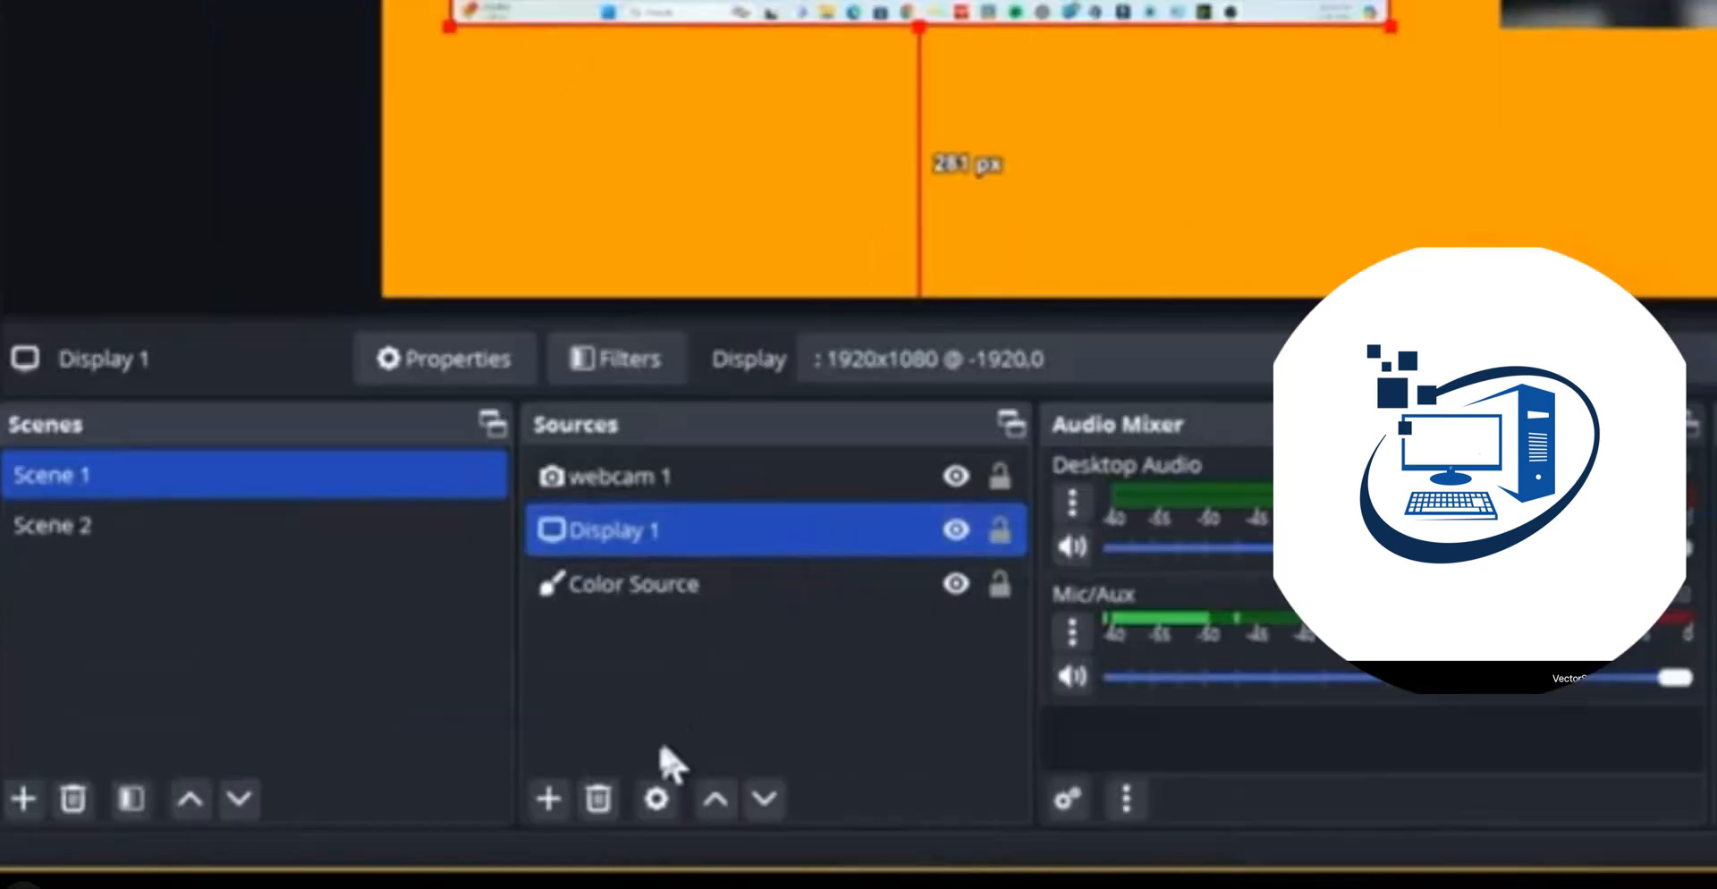
Add a Text (GDI+) source with the default name, reading "Scene 1", and accept its properties
click(547, 799)
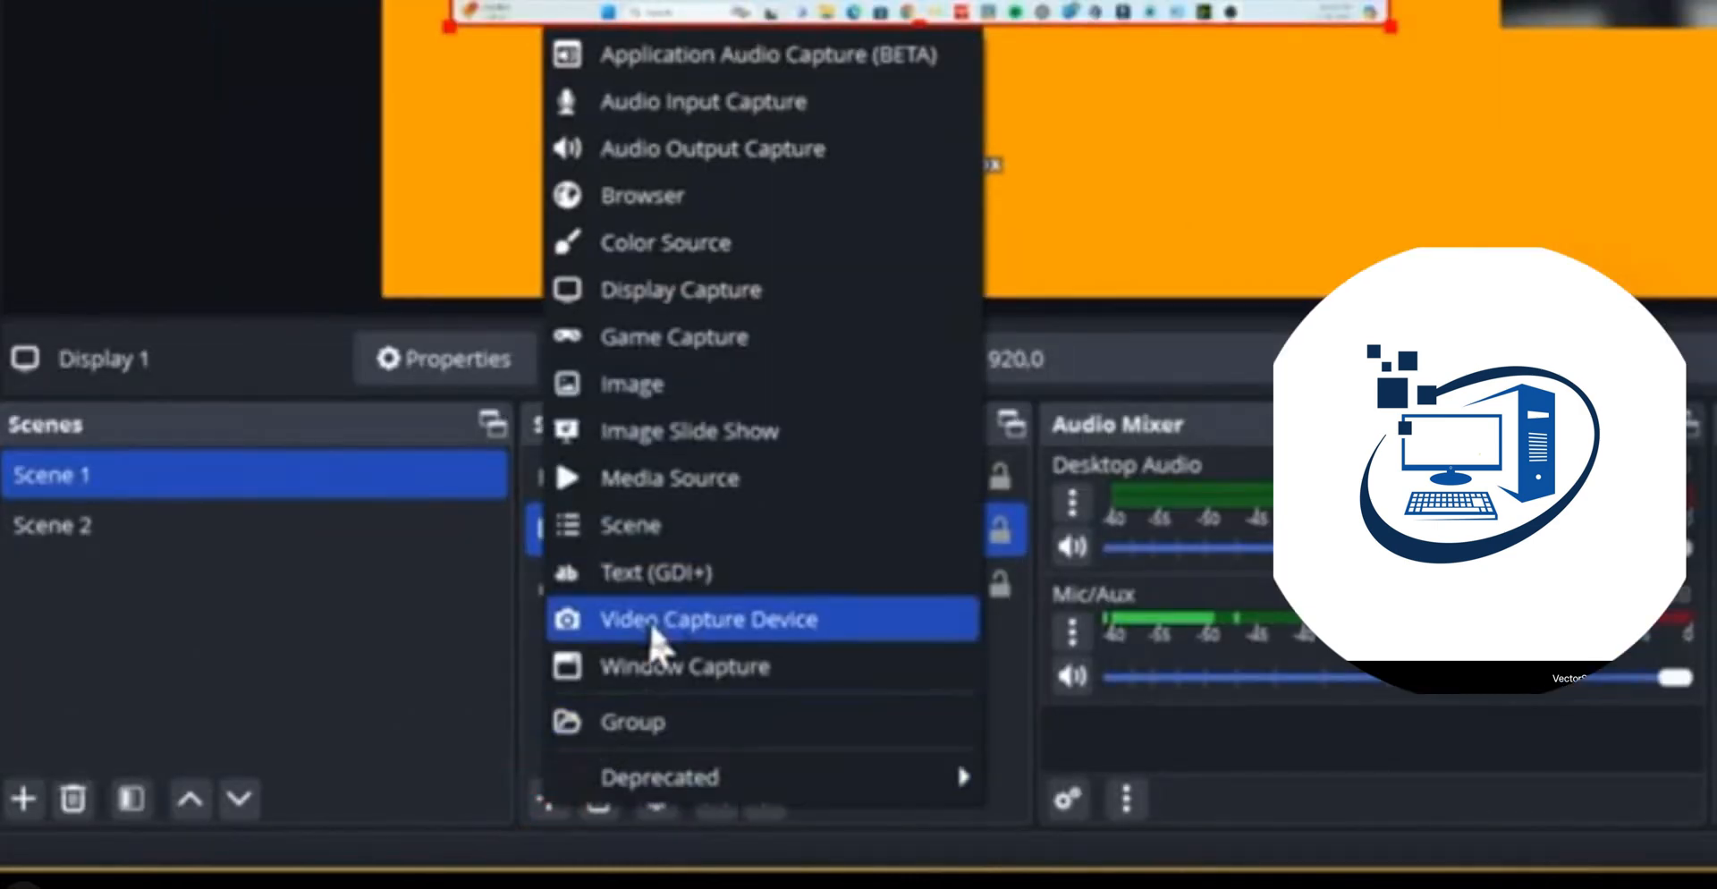
click(740, 579)
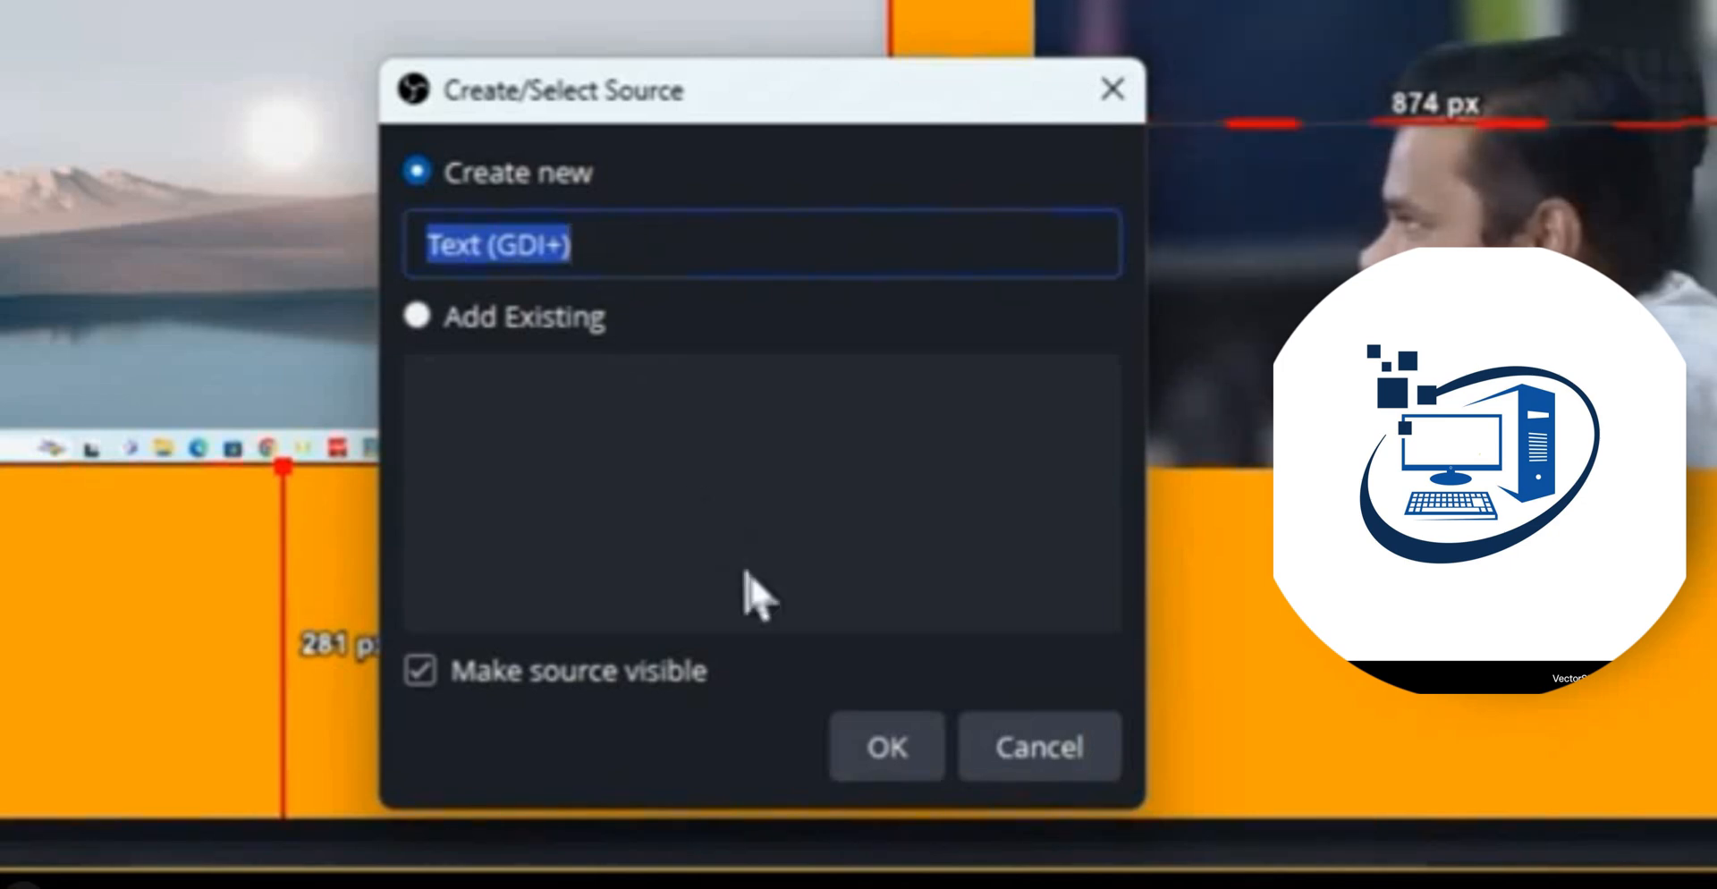
click(885, 757)
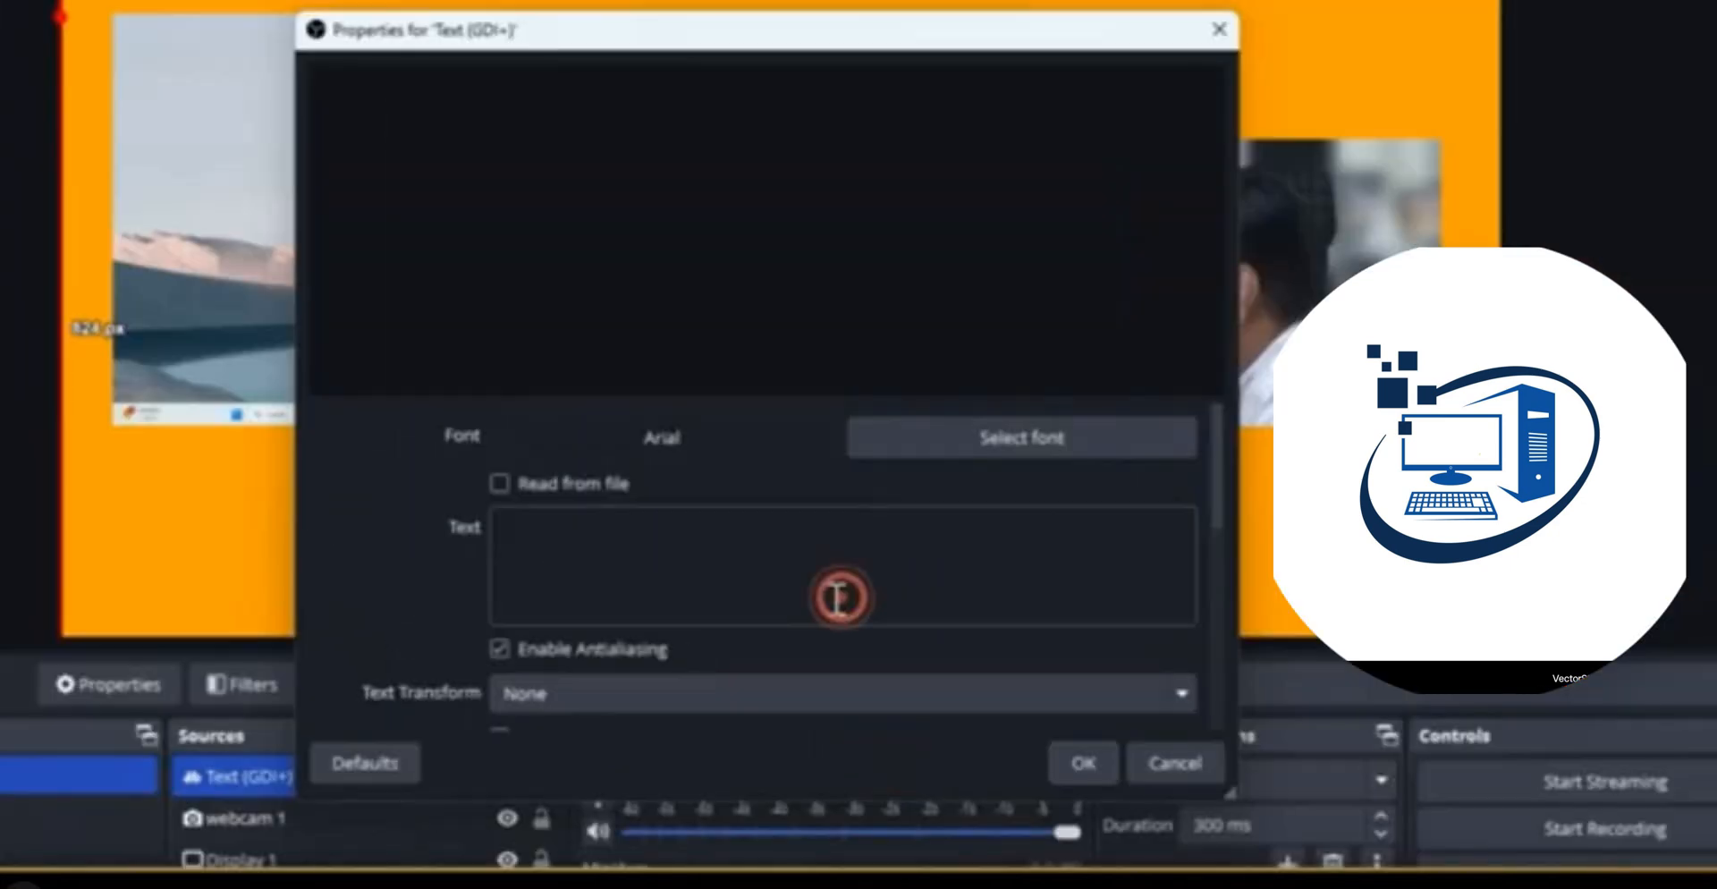
click(582, 514)
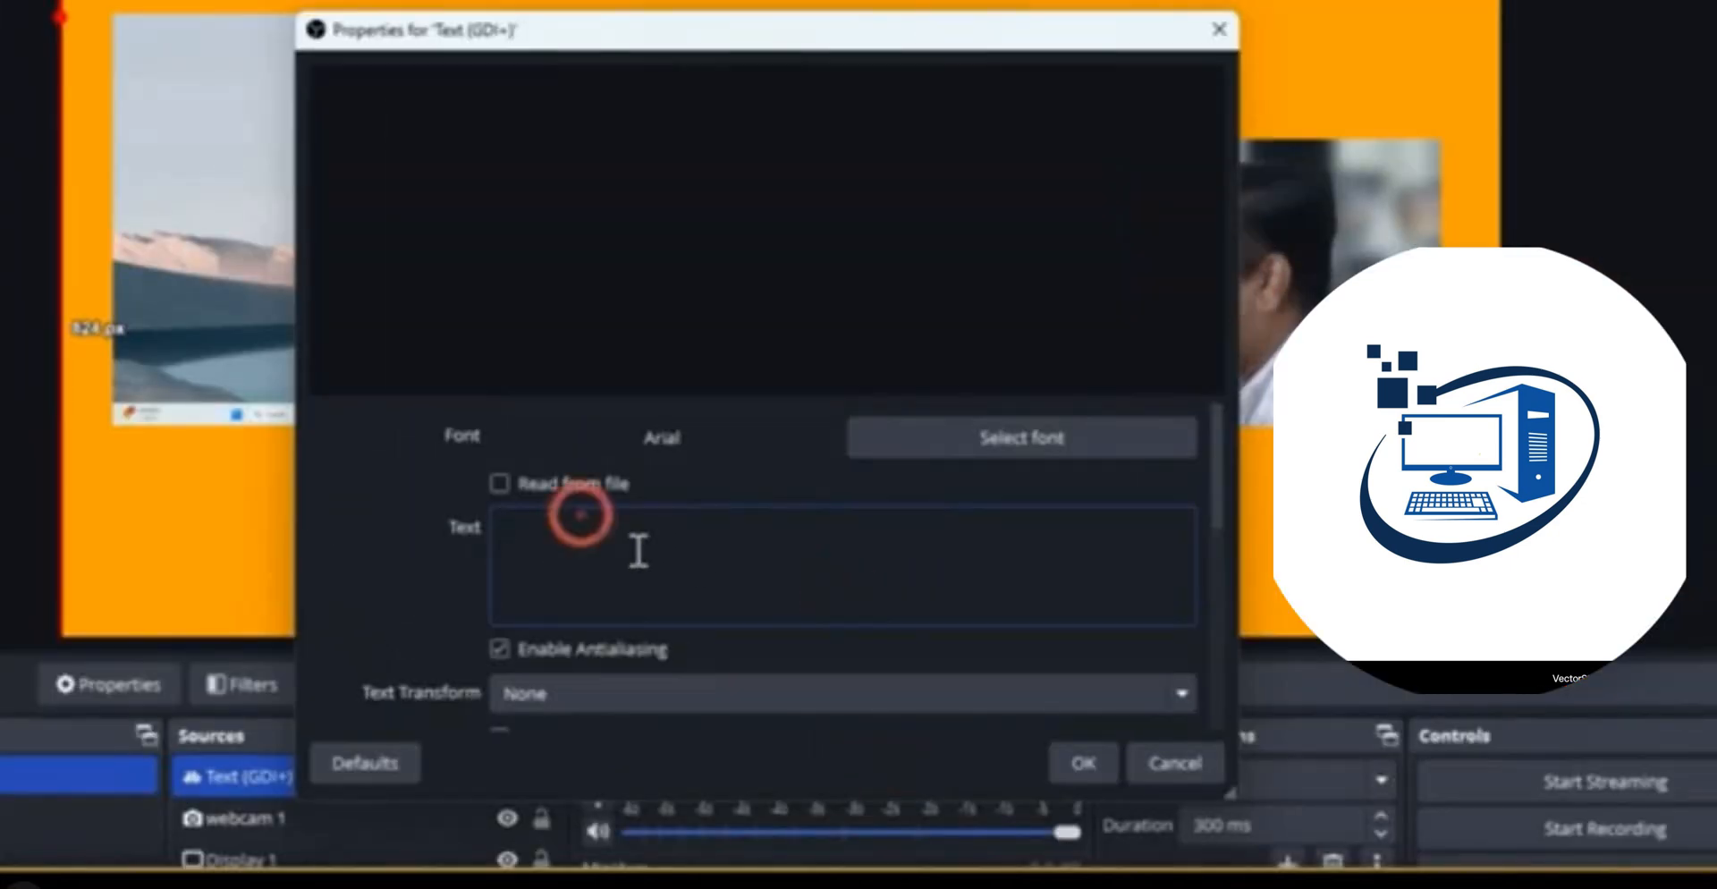
text(S)
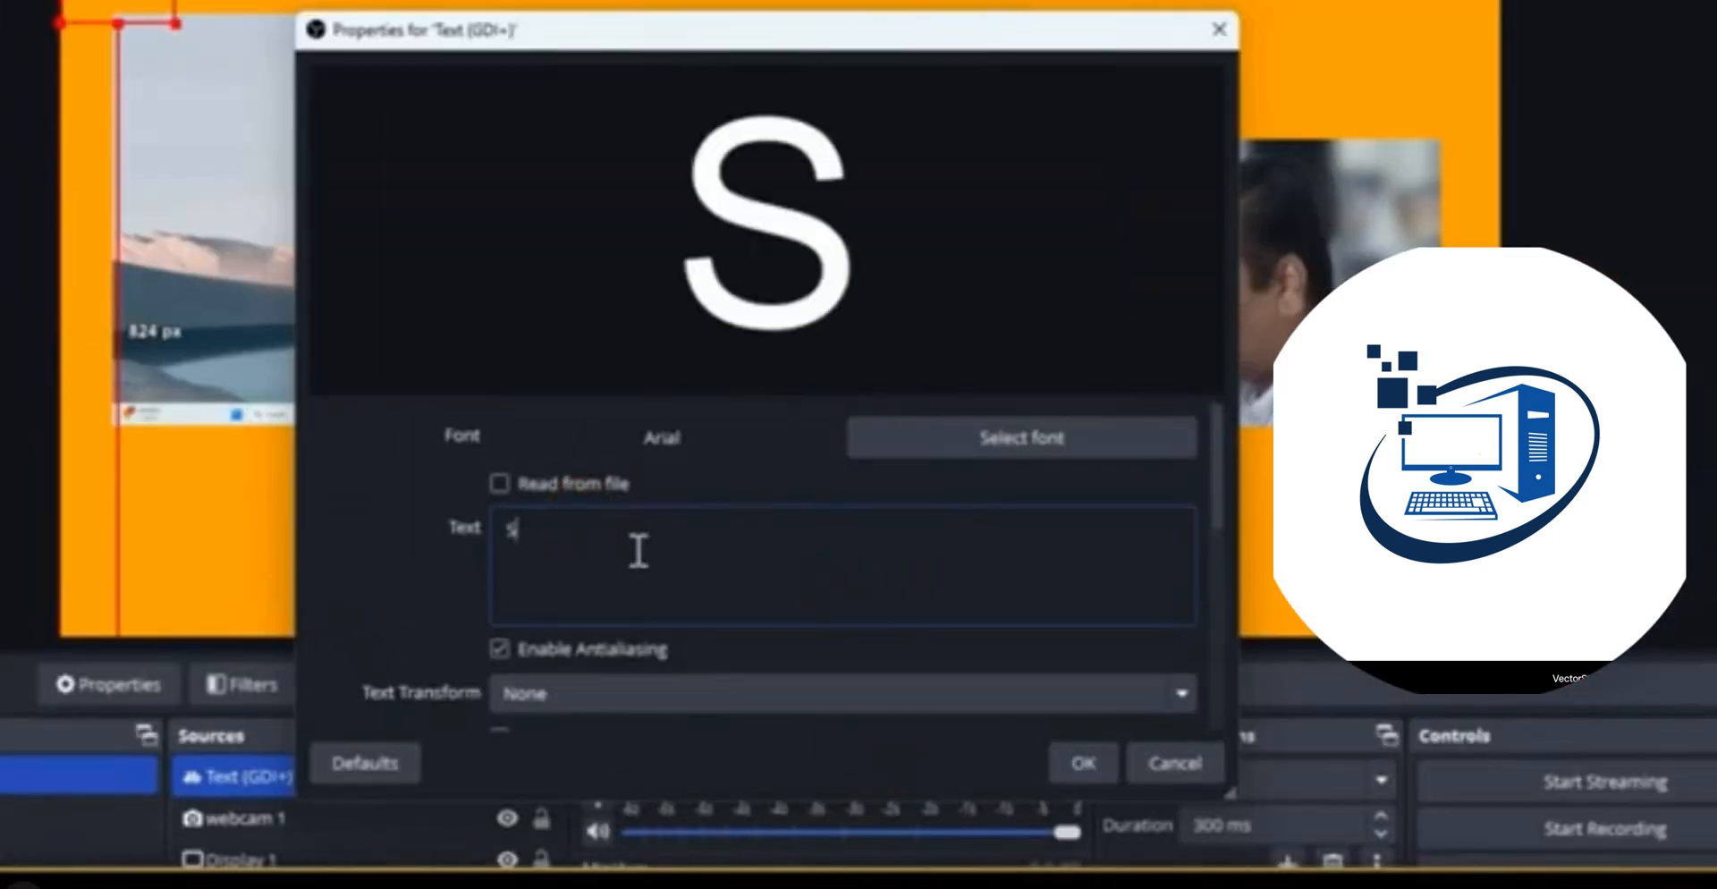
text(cene 1)
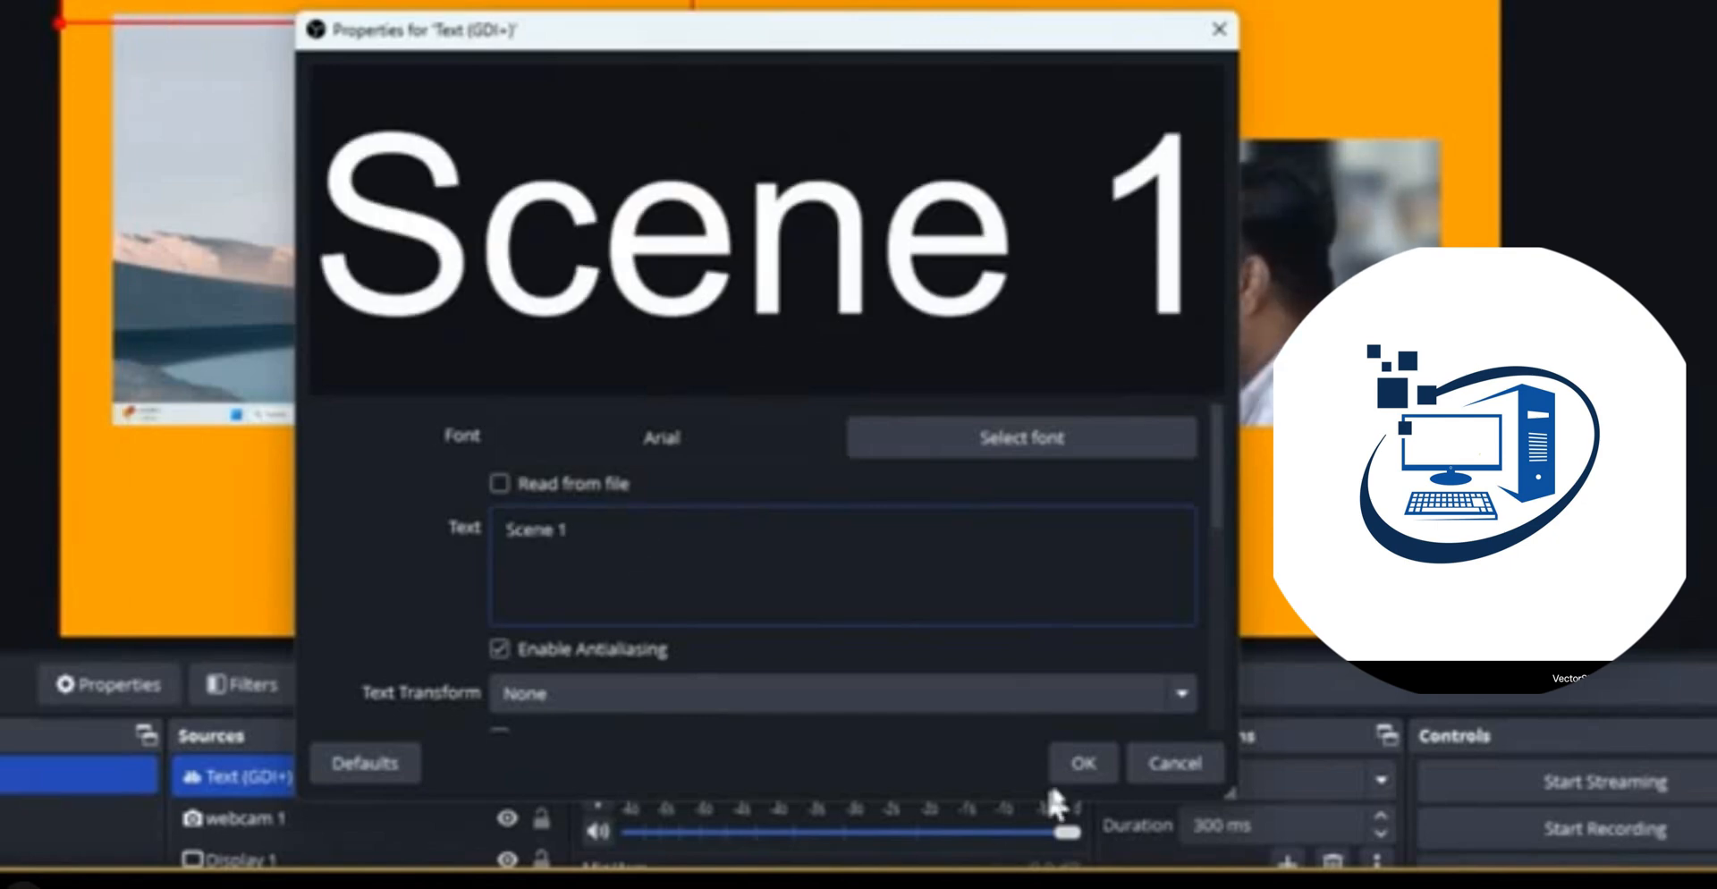
click(1083, 763)
Shrink the "Scene 1" text and place it near the canvas's bottom centre, and move the webcam source slightly higher
drag(479, 84, 785, 521)
drag(1008, 439, 797, 502)
drag(716, 537, 841, 537)
click(1039, 385)
drag(1124, 373, 1121, 320)
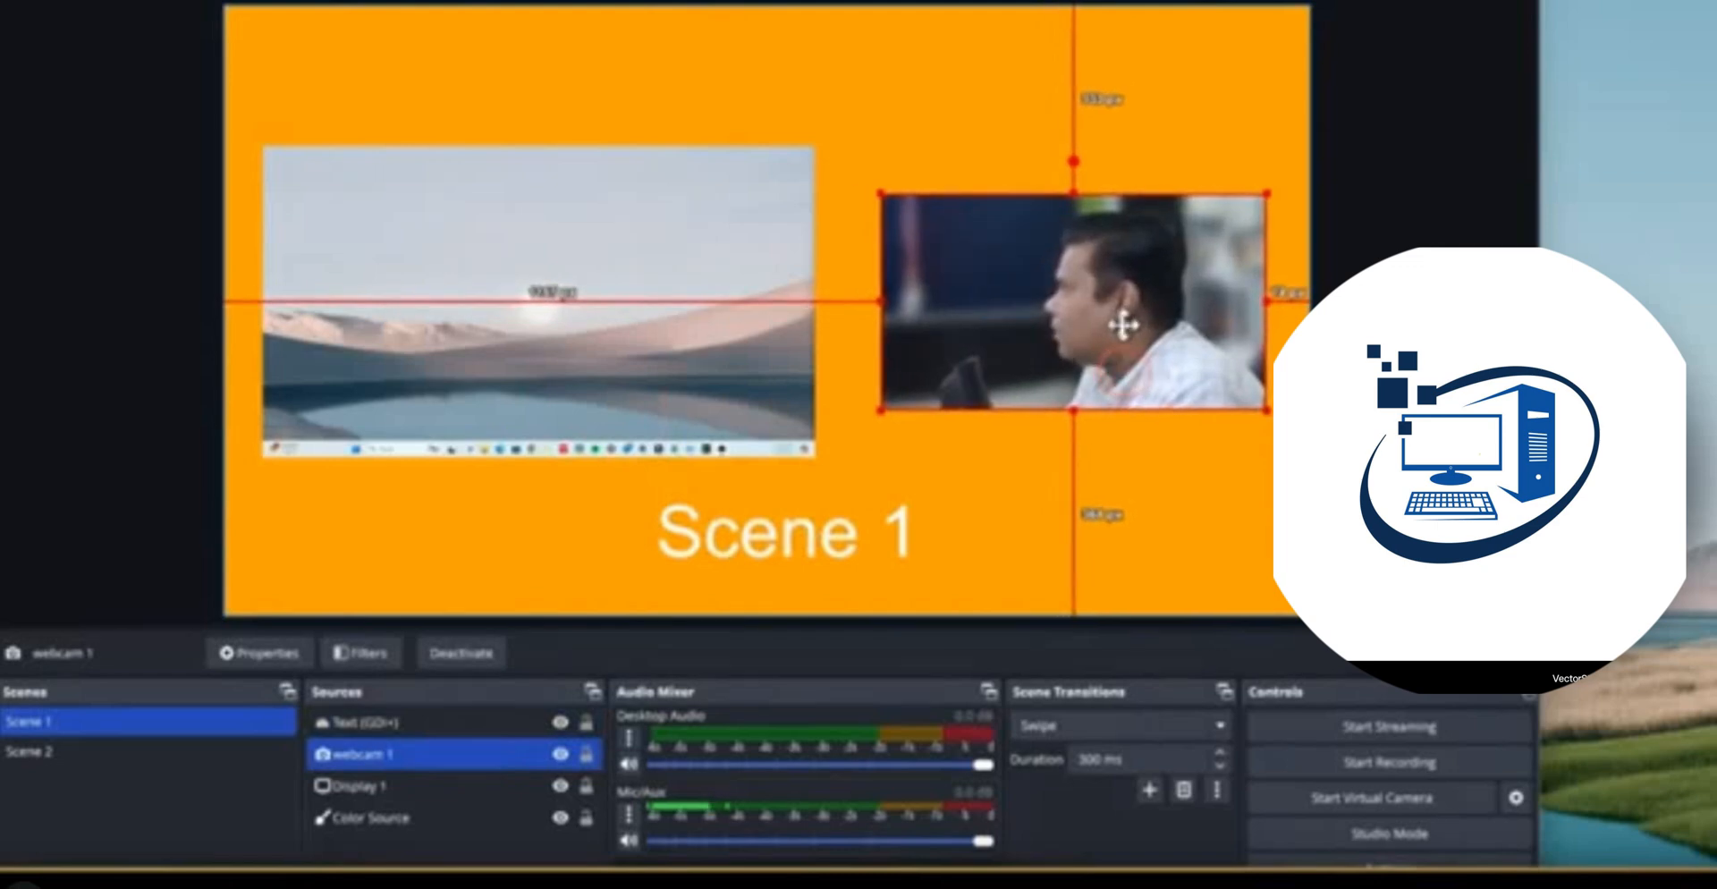
click(802, 568)
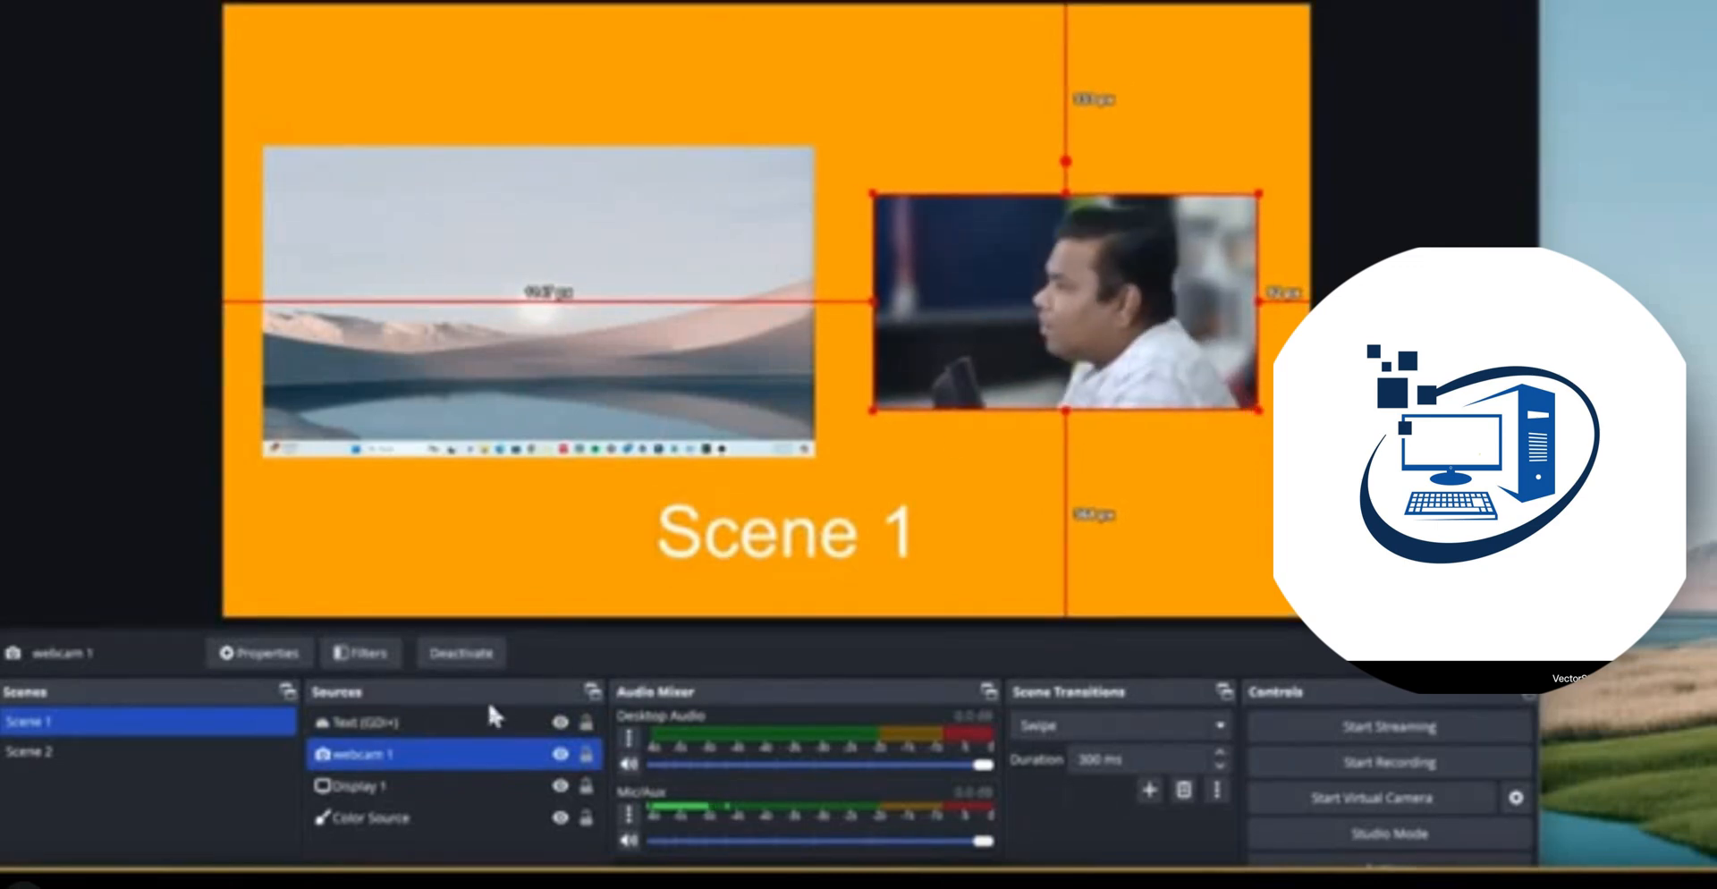
Select the text, webcam, display and color sources of Scene 1 in turn to identify each on the canvas
click(397, 725)
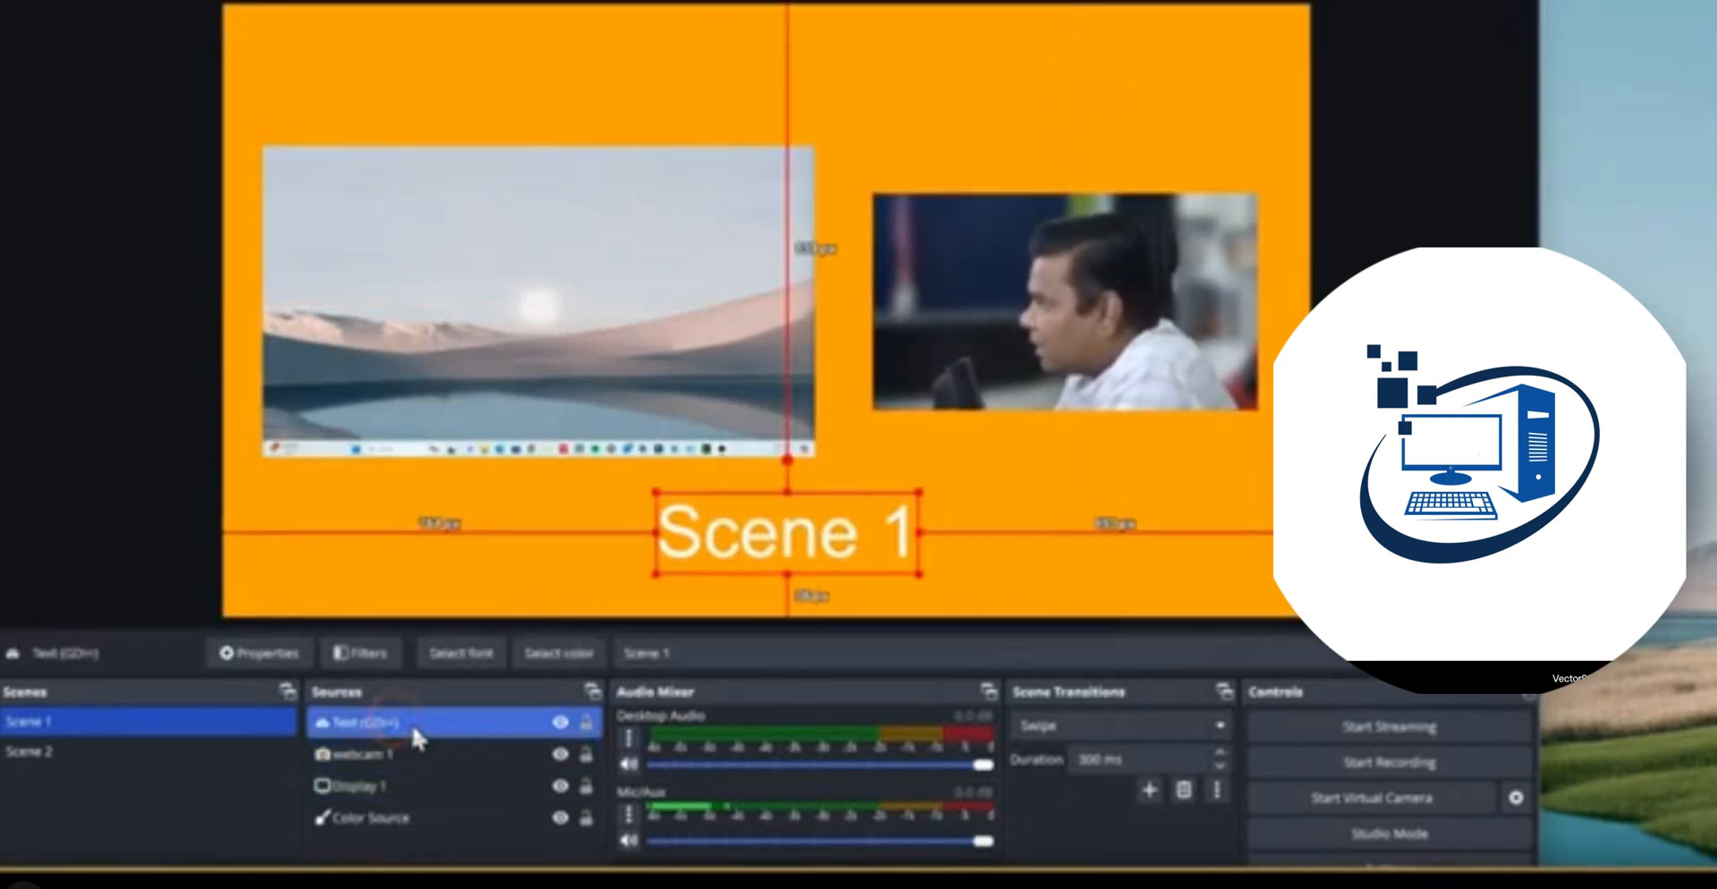
click(416, 755)
ctrl+click(415, 789)
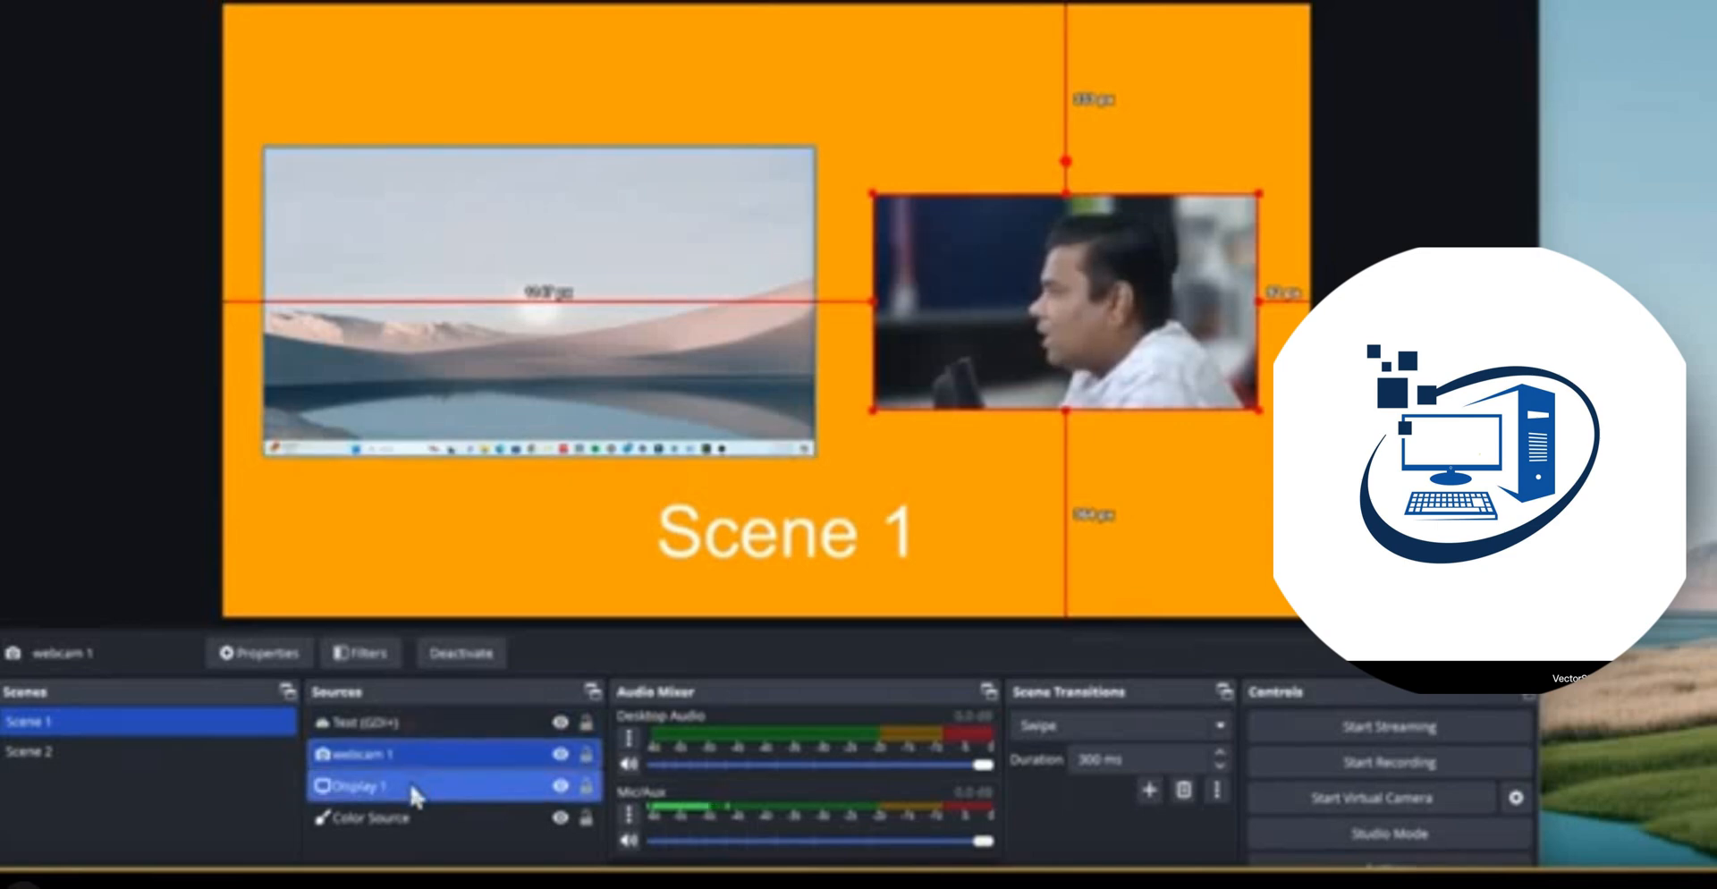
click(415, 789)
click(414, 818)
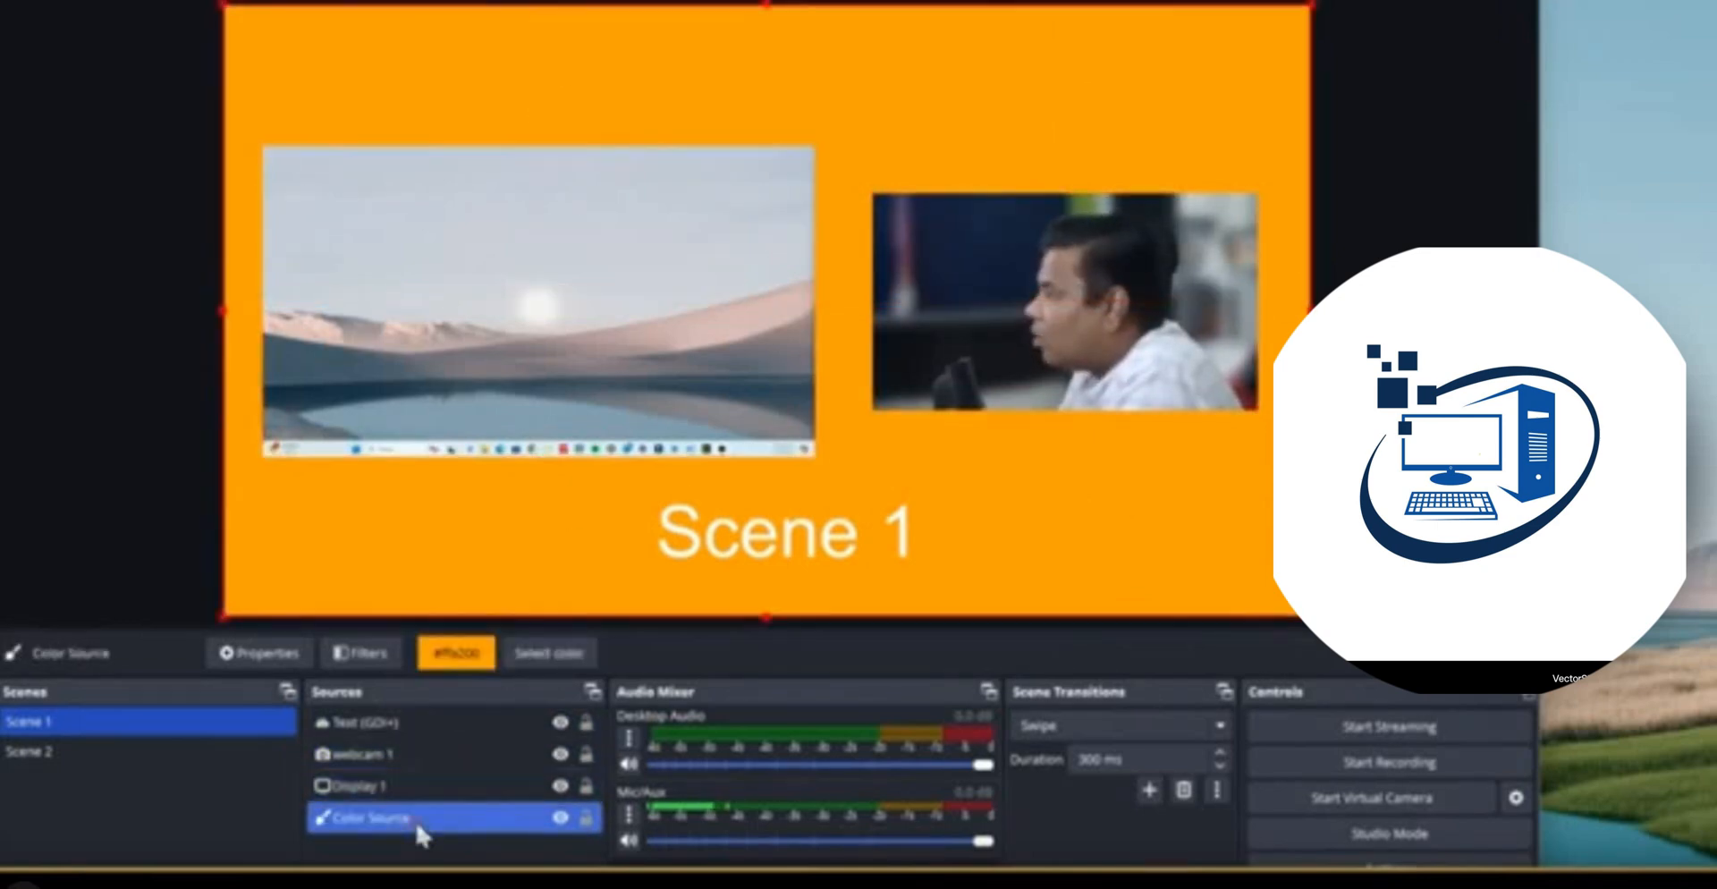
Change the Color Source of Scene 1 to bright blue, #0bcaff, and accept its properties
double_click(417, 820)
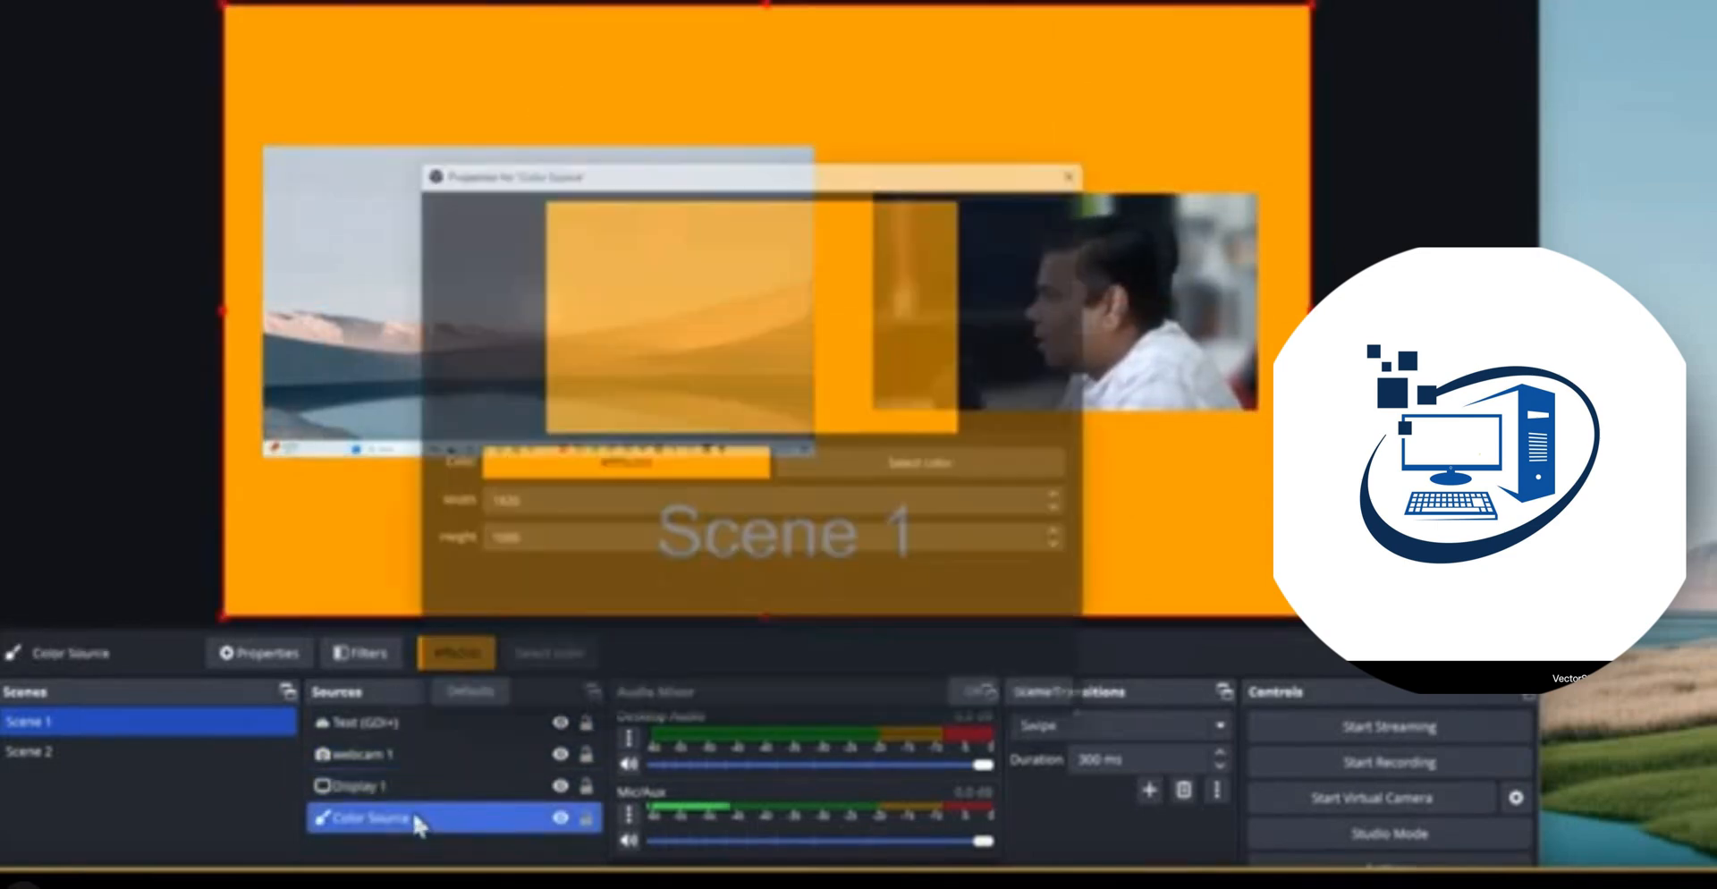
click(904, 479)
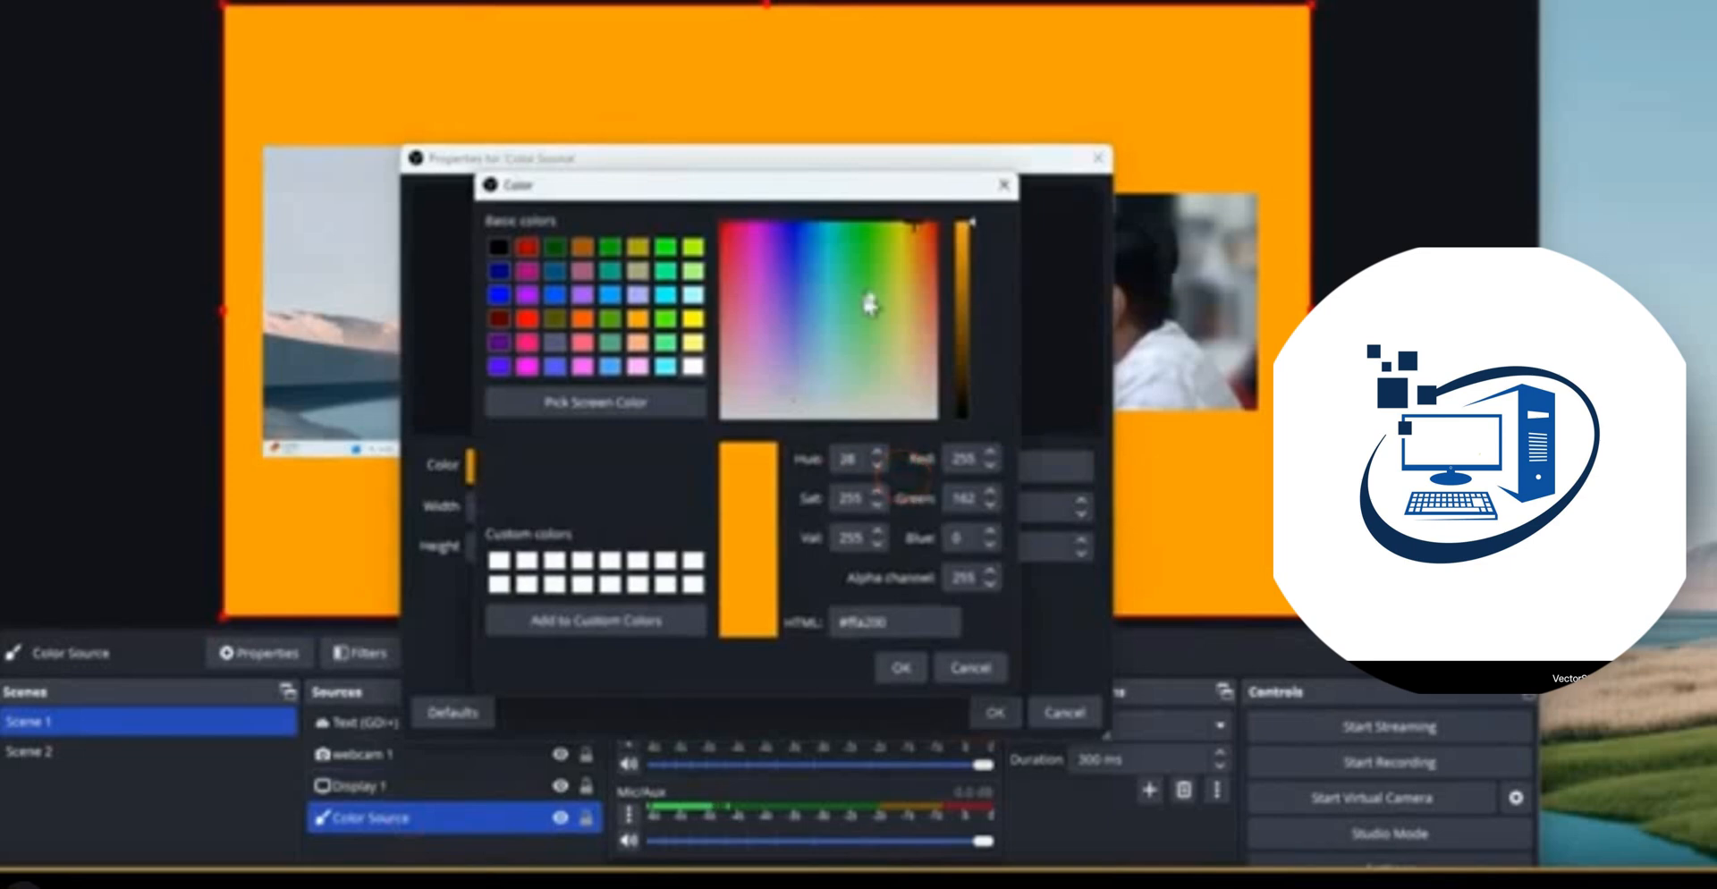
click(823, 235)
click(900, 666)
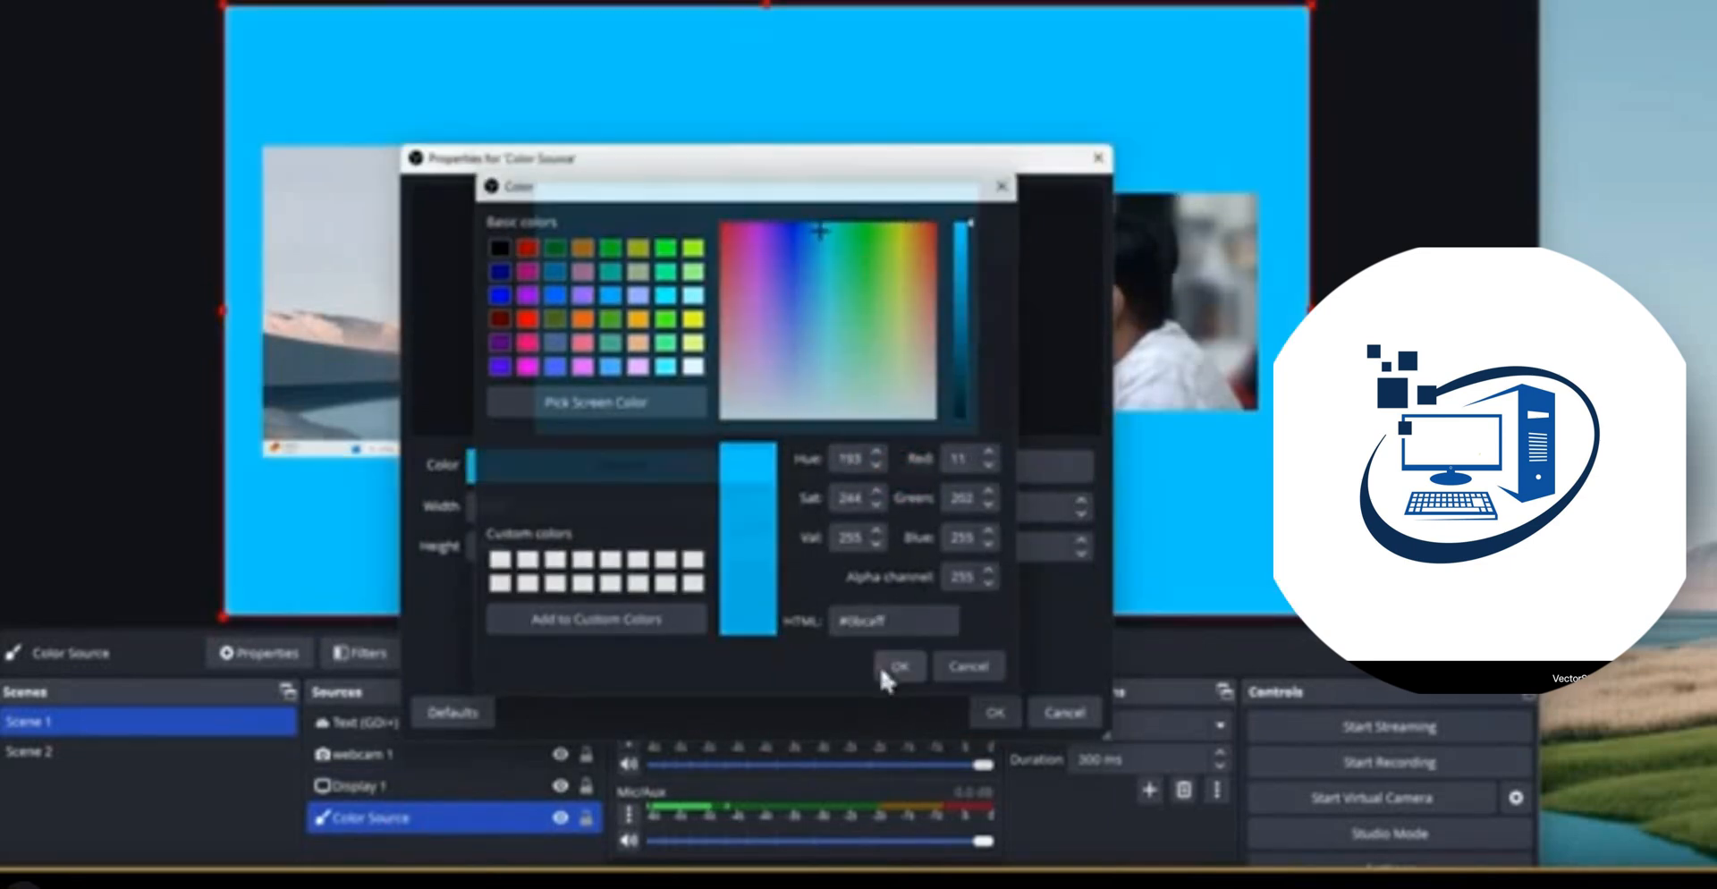
click(993, 712)
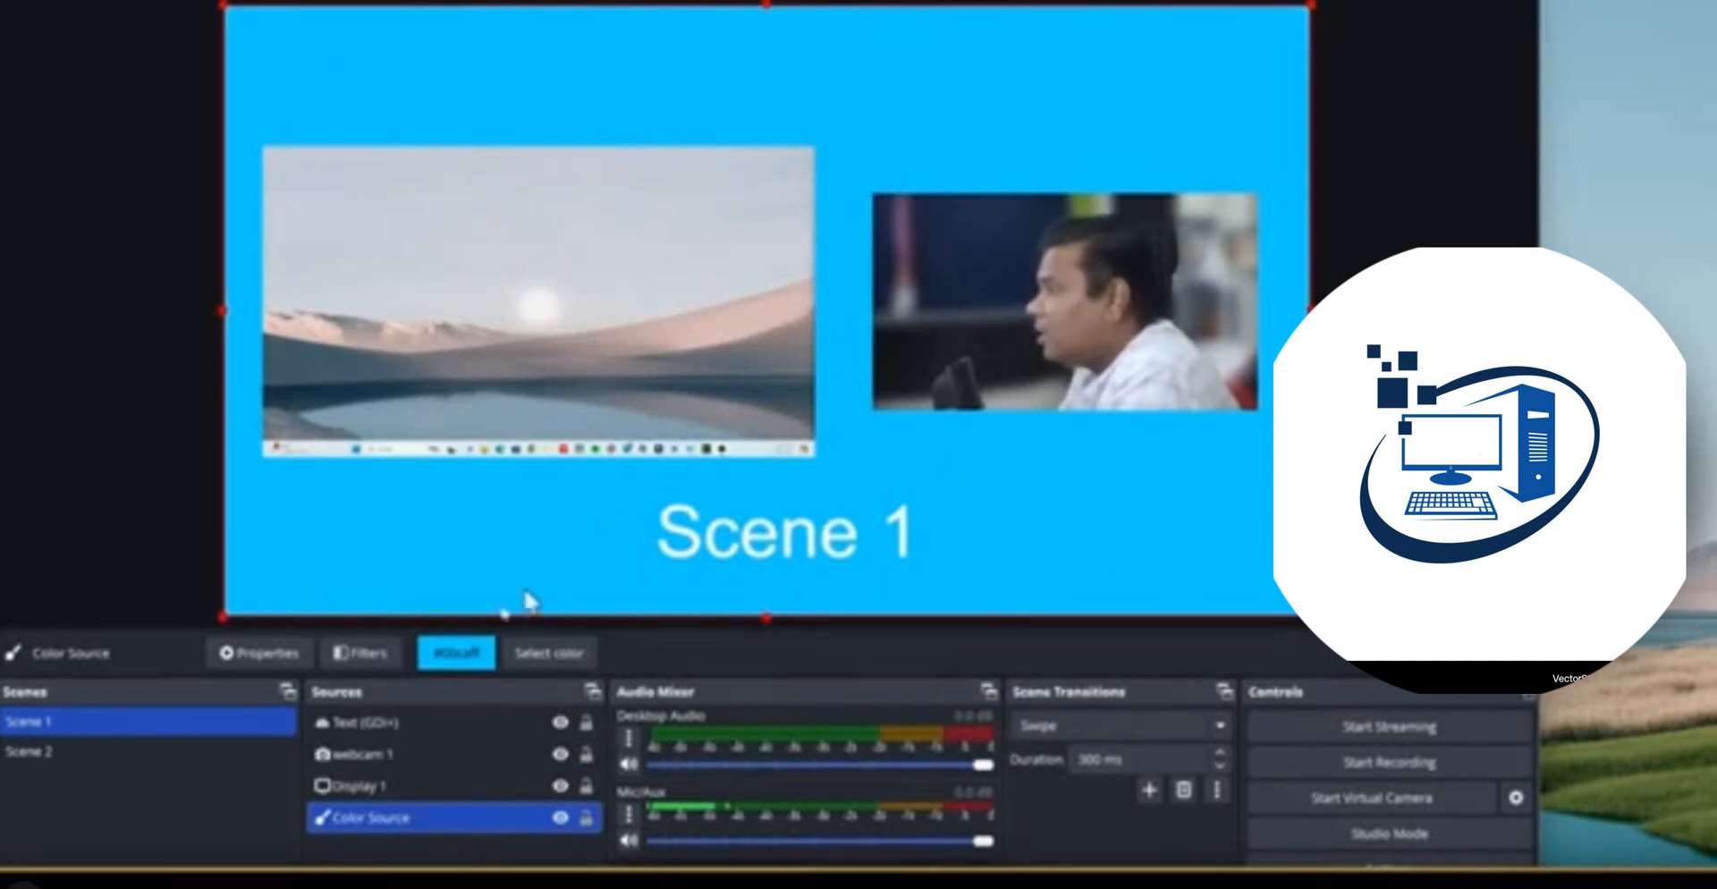
Switch back and forth between Scene 2 and Scene 1 to compare their contents
click(41, 755)
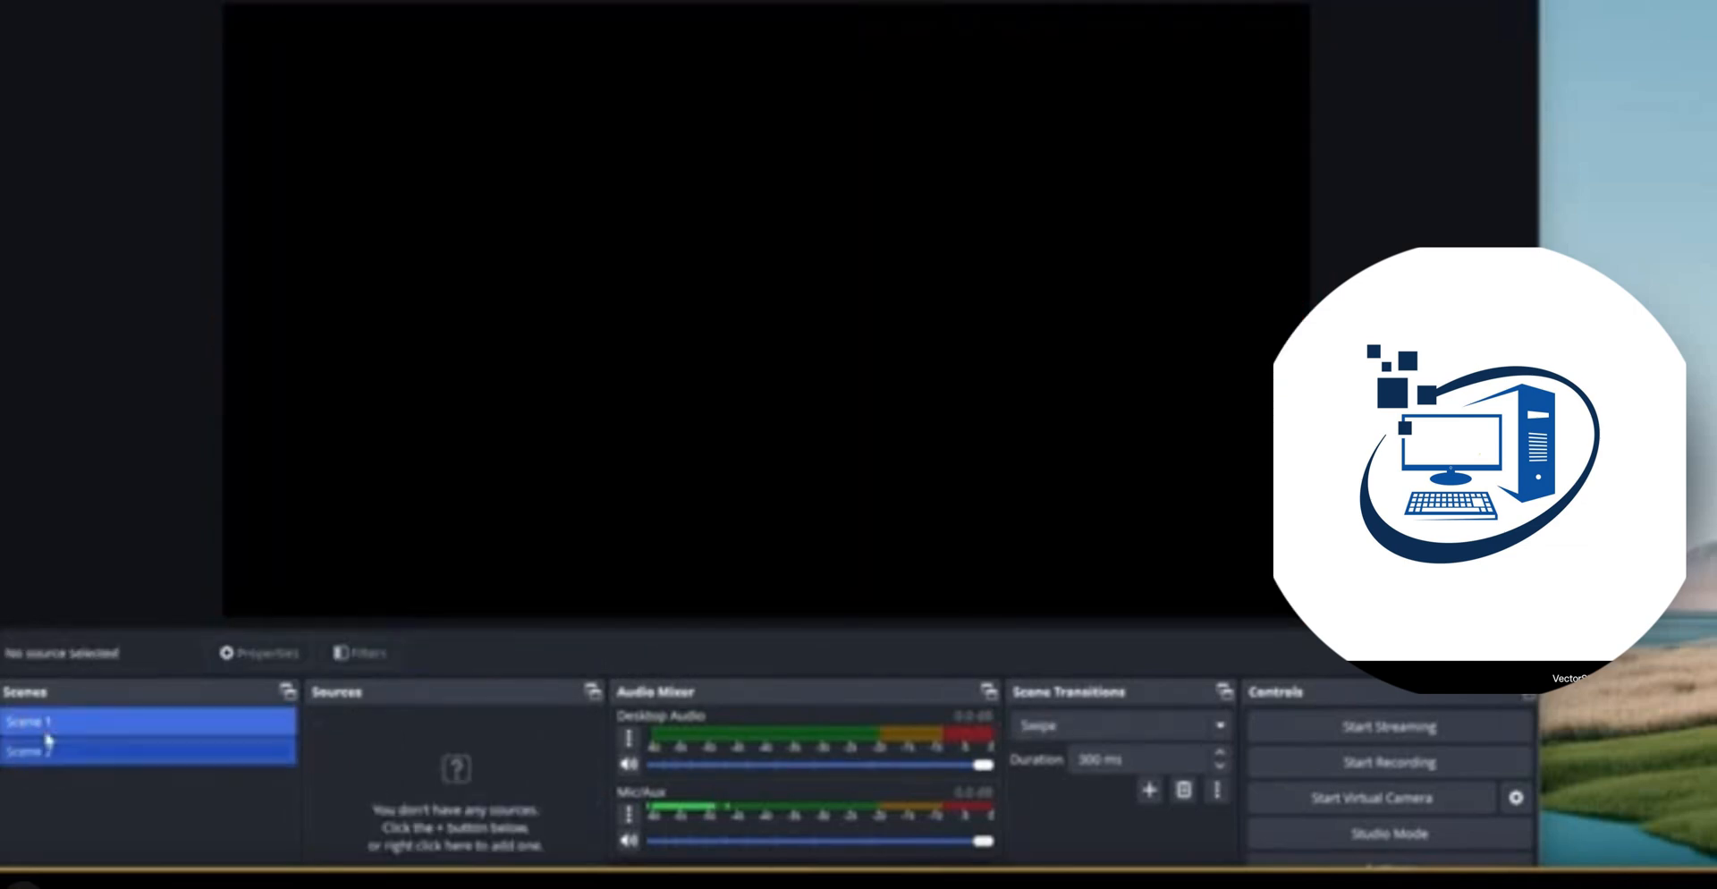
click(45, 730)
click(50, 751)
click(51, 729)
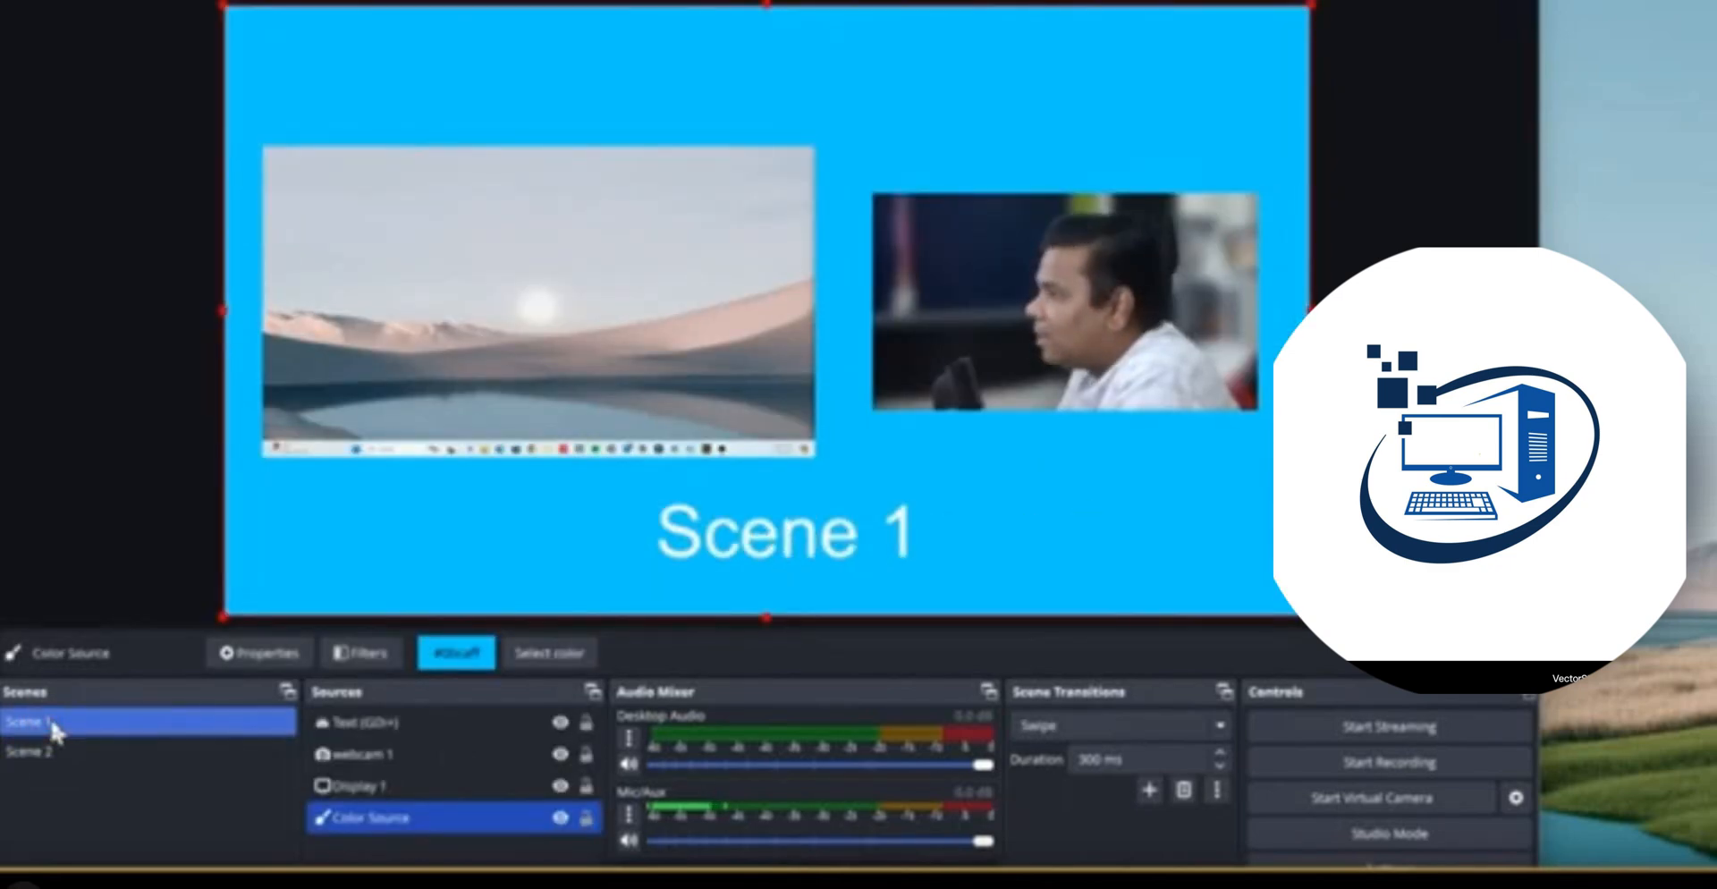
Add the existing Display 1 capture as a source in Scene 2
click(51, 761)
click(51, 756)
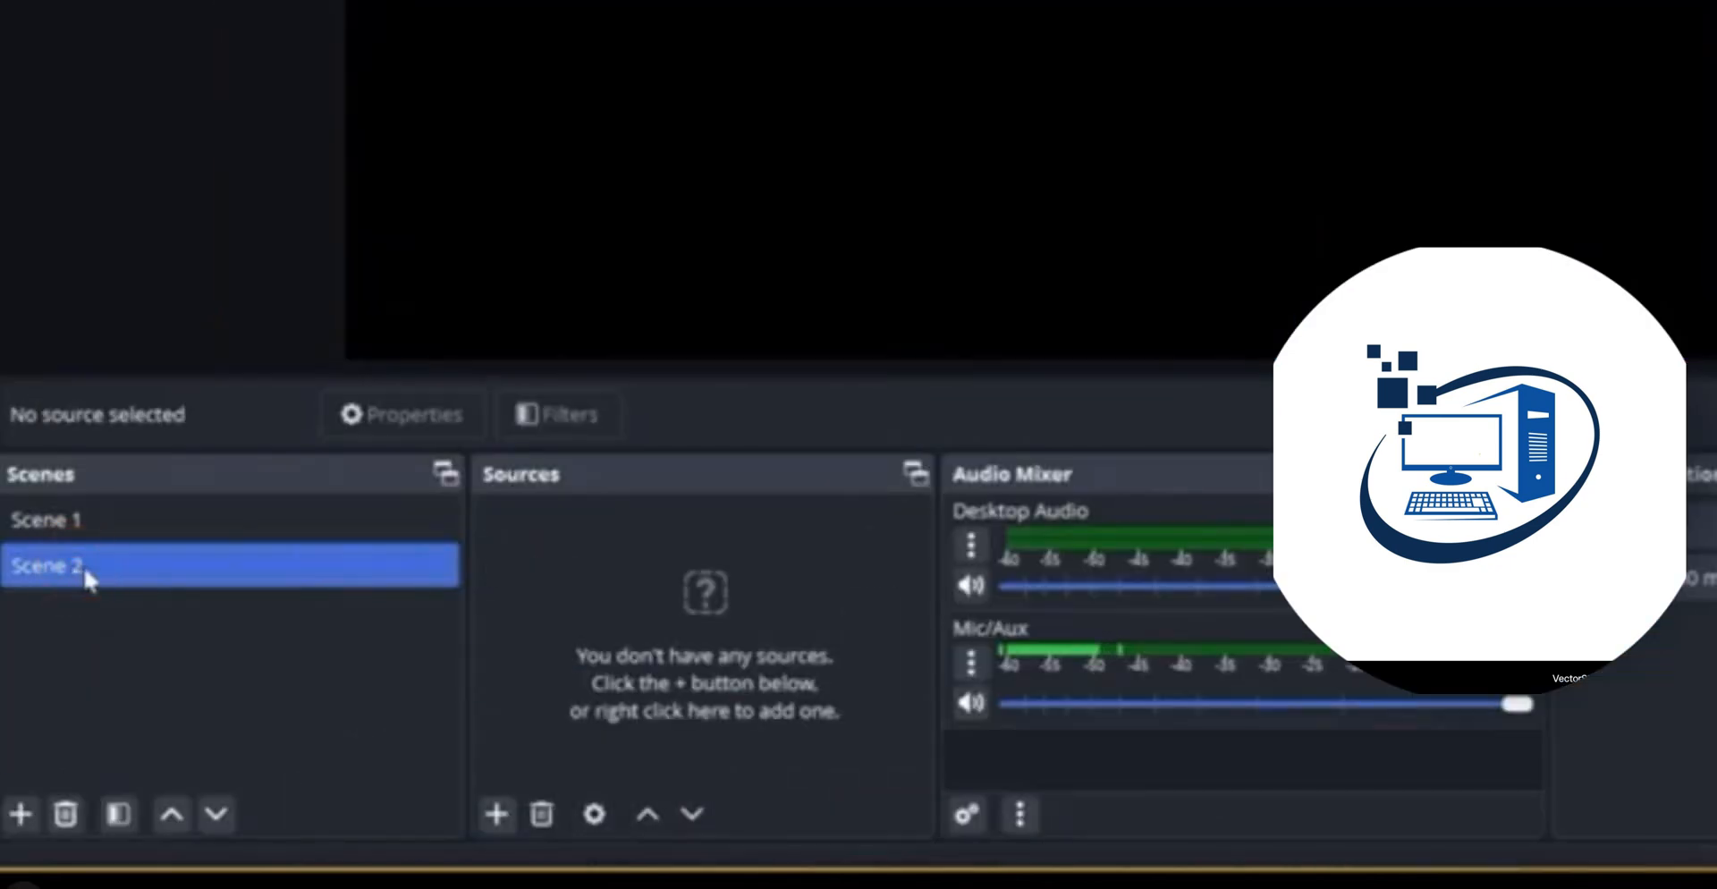
click(497, 814)
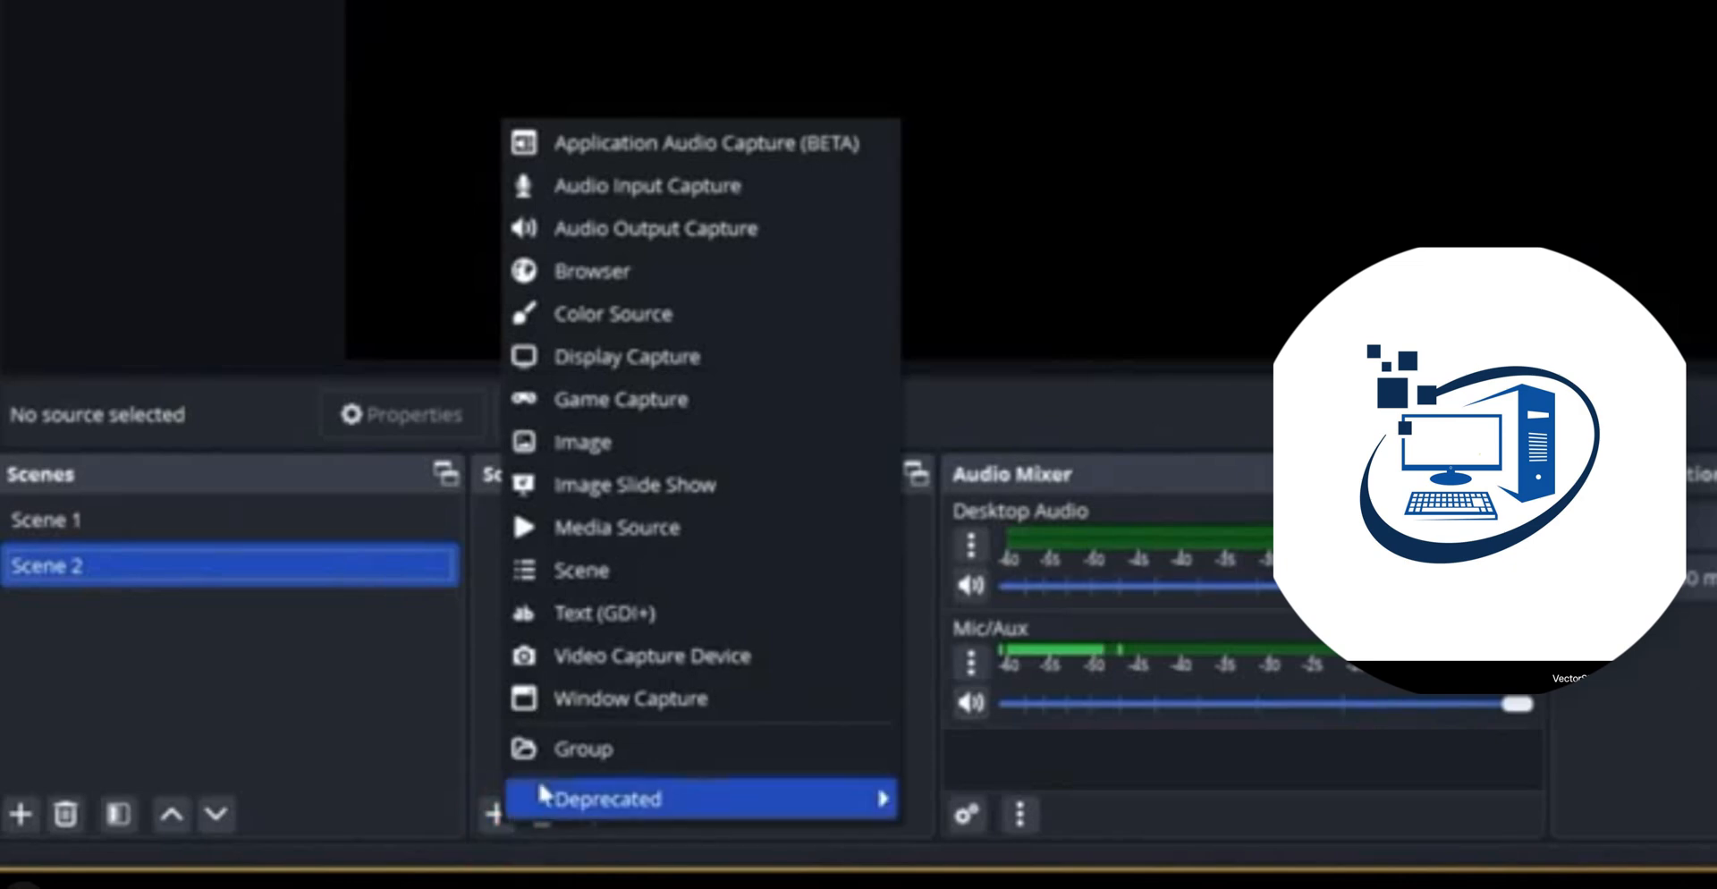
click(735, 365)
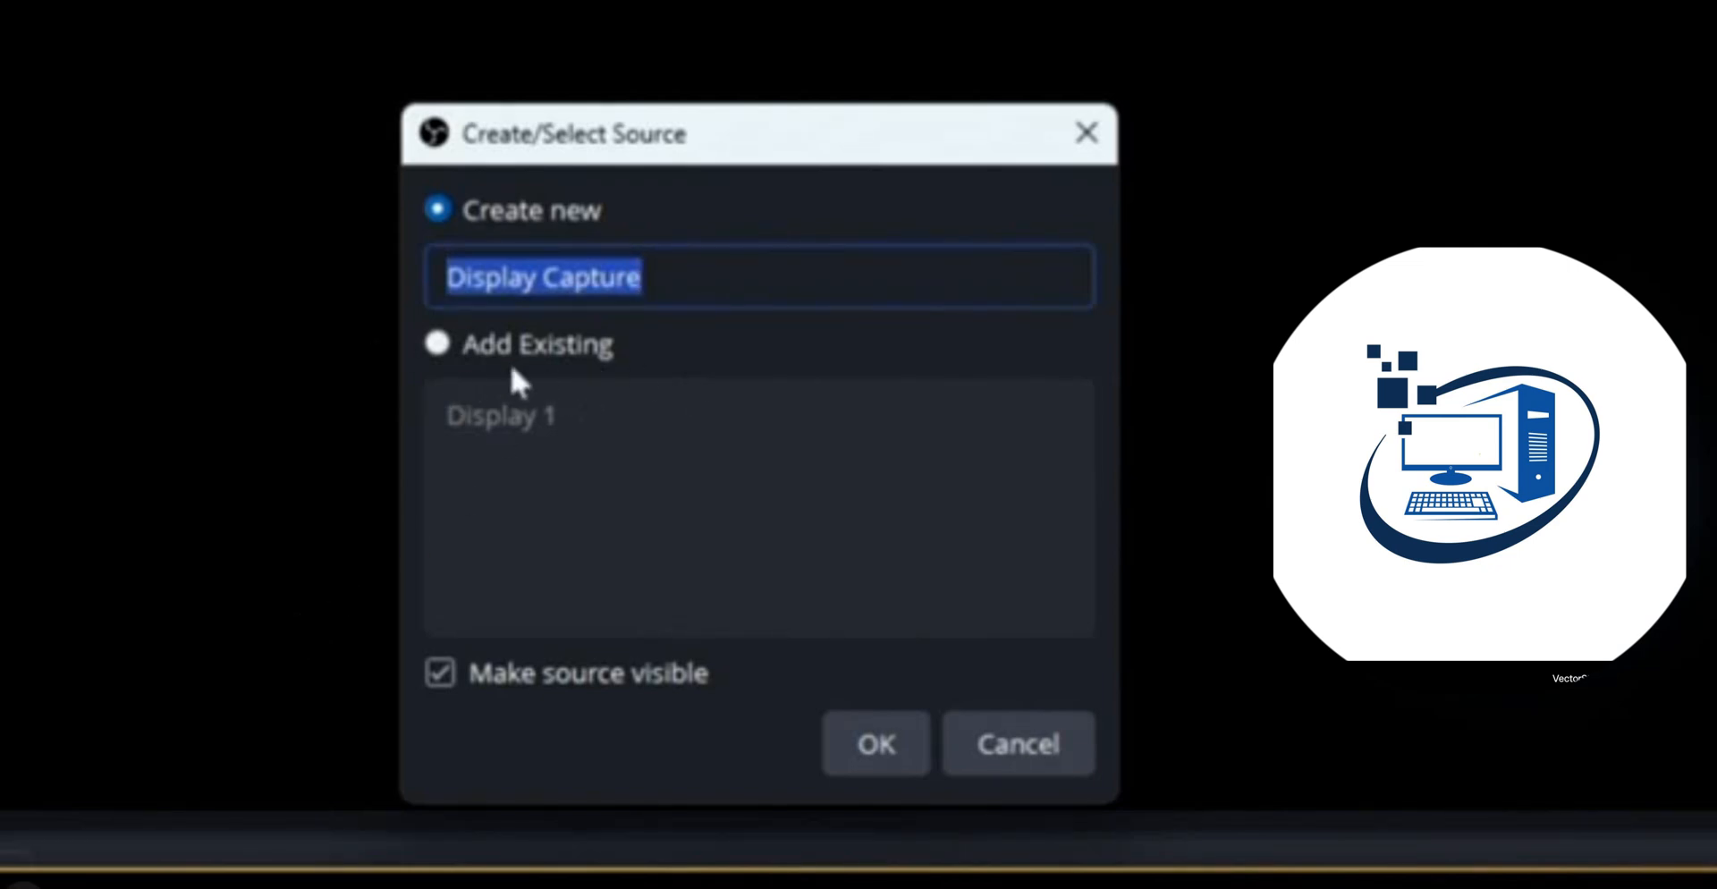
click(439, 345)
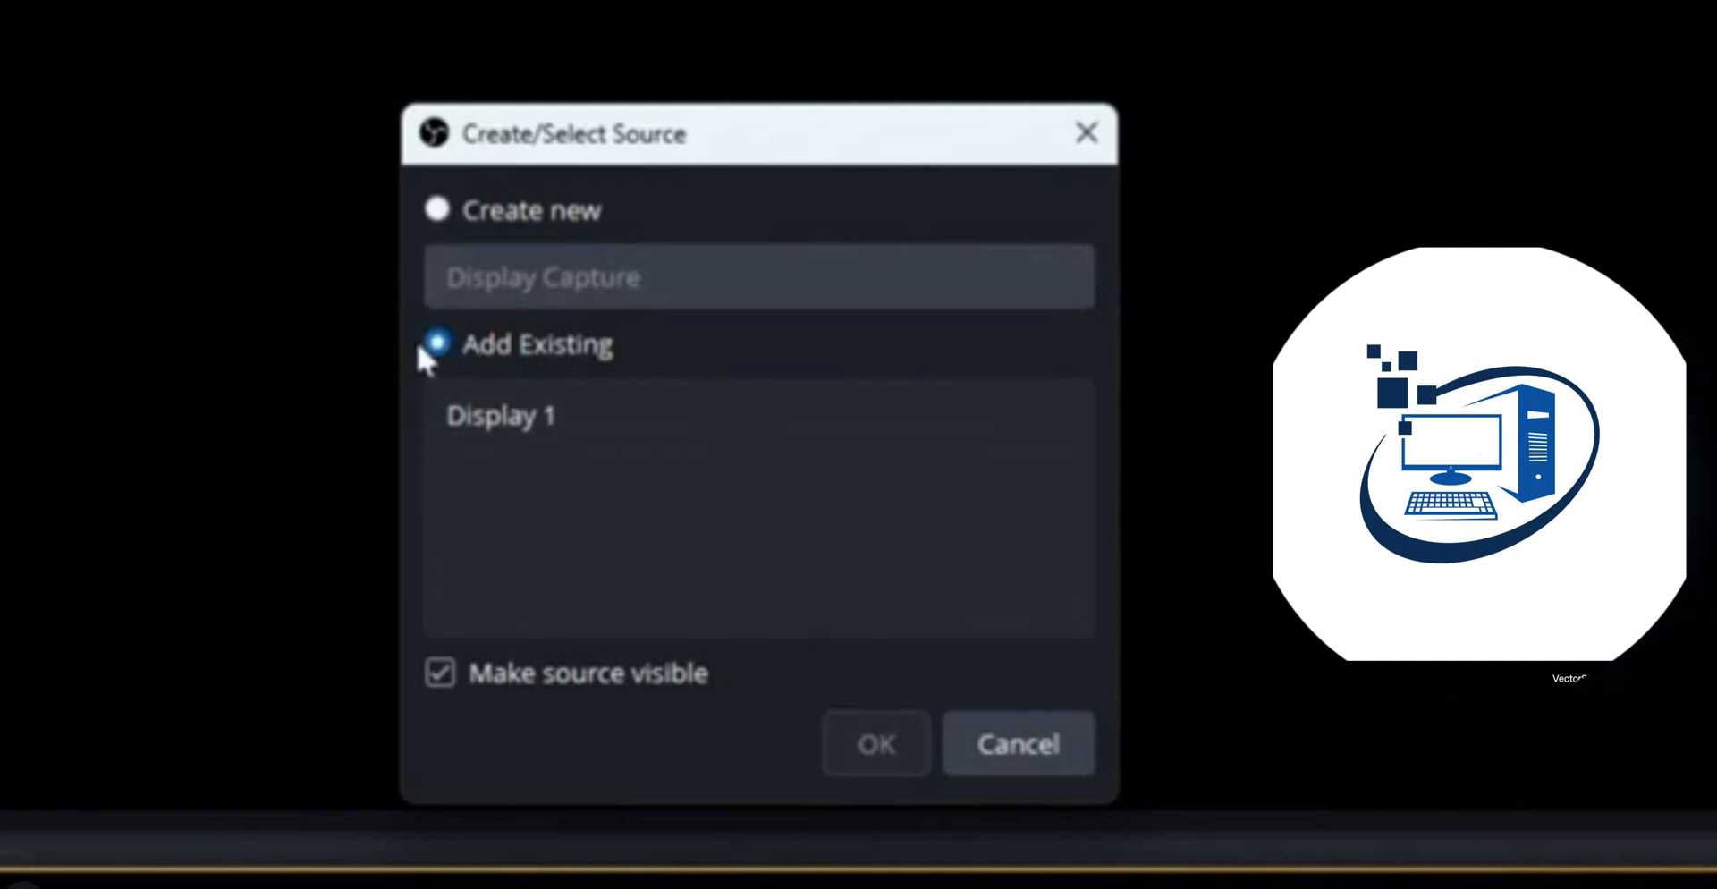
click(500, 433)
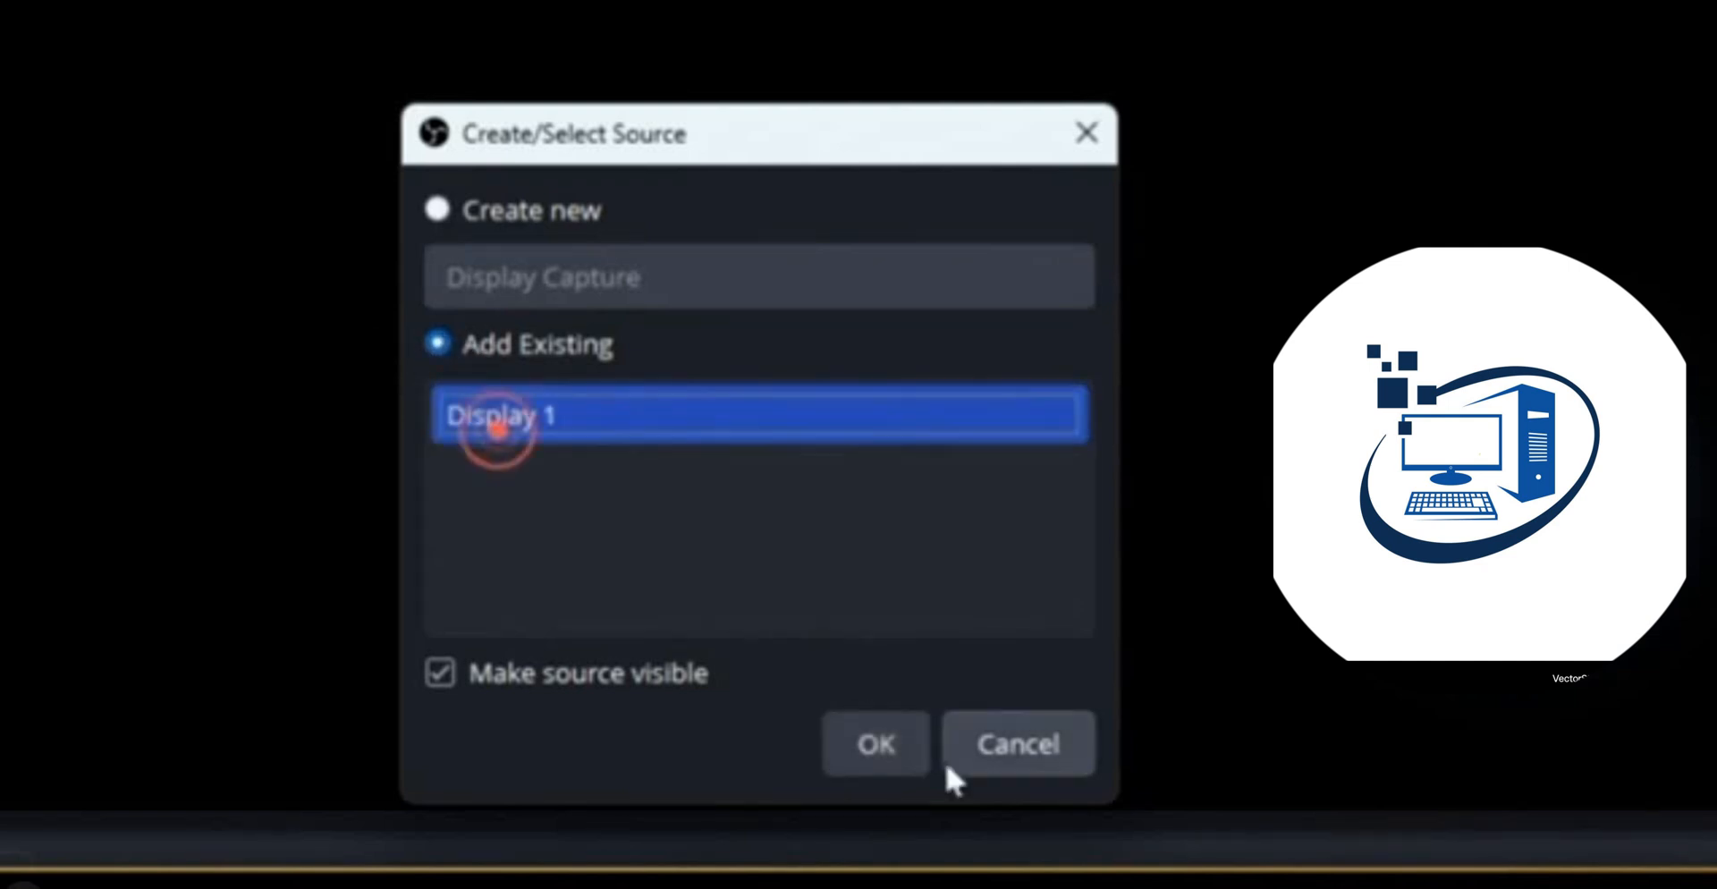
click(877, 761)
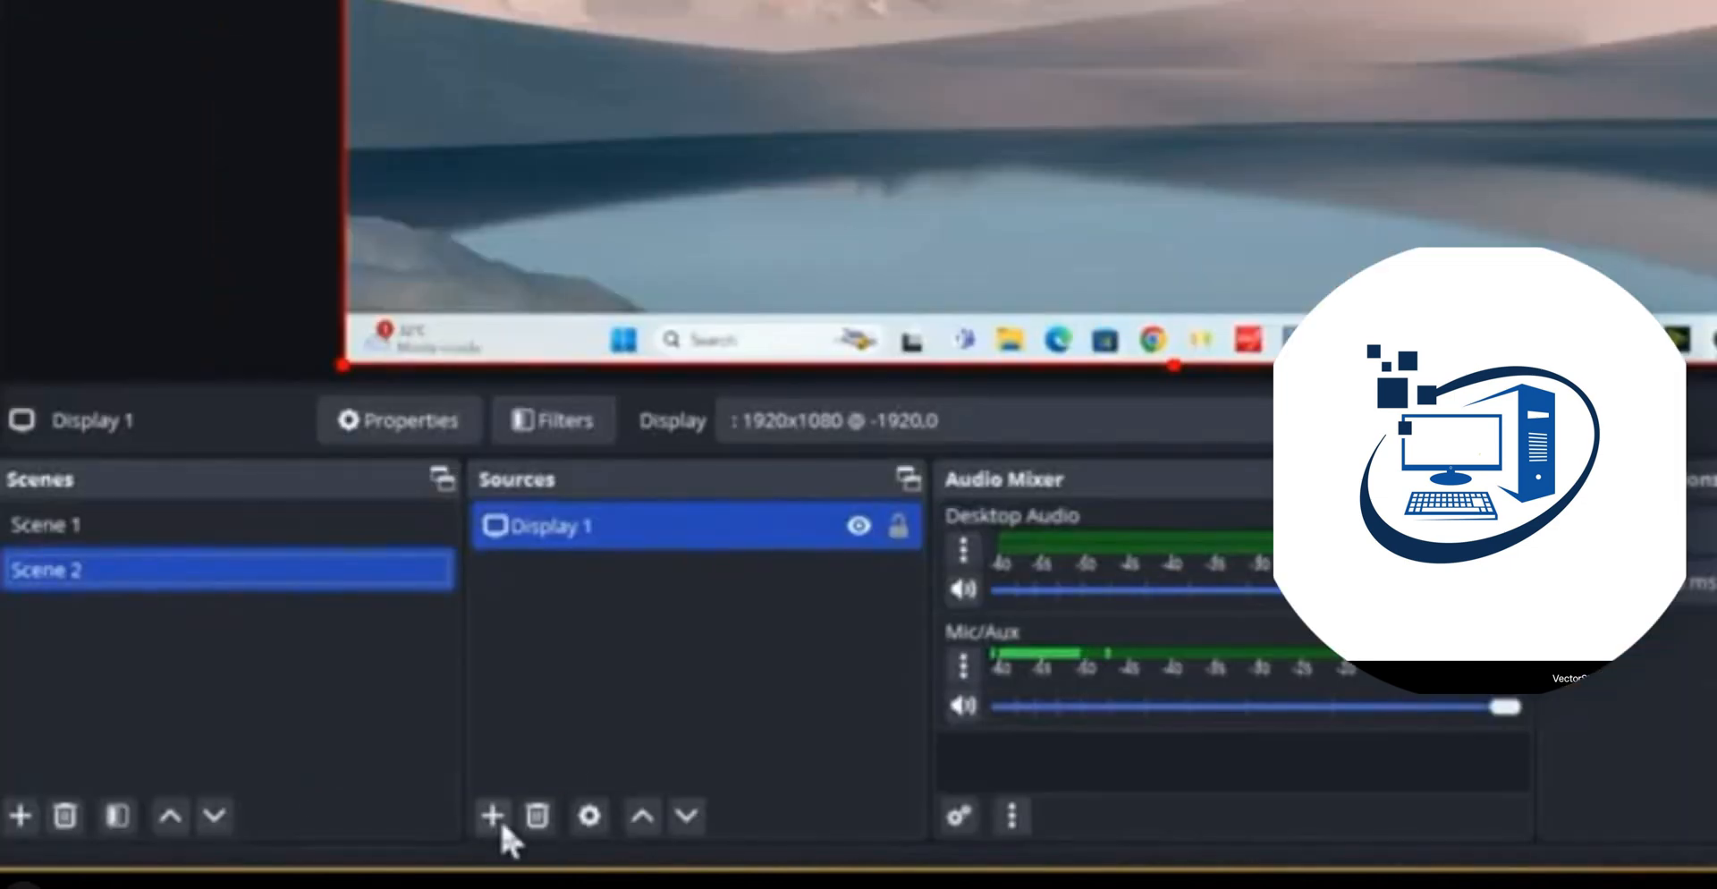
Add the existing webcam 1 video capture device as a source in Scene 2
click(493, 816)
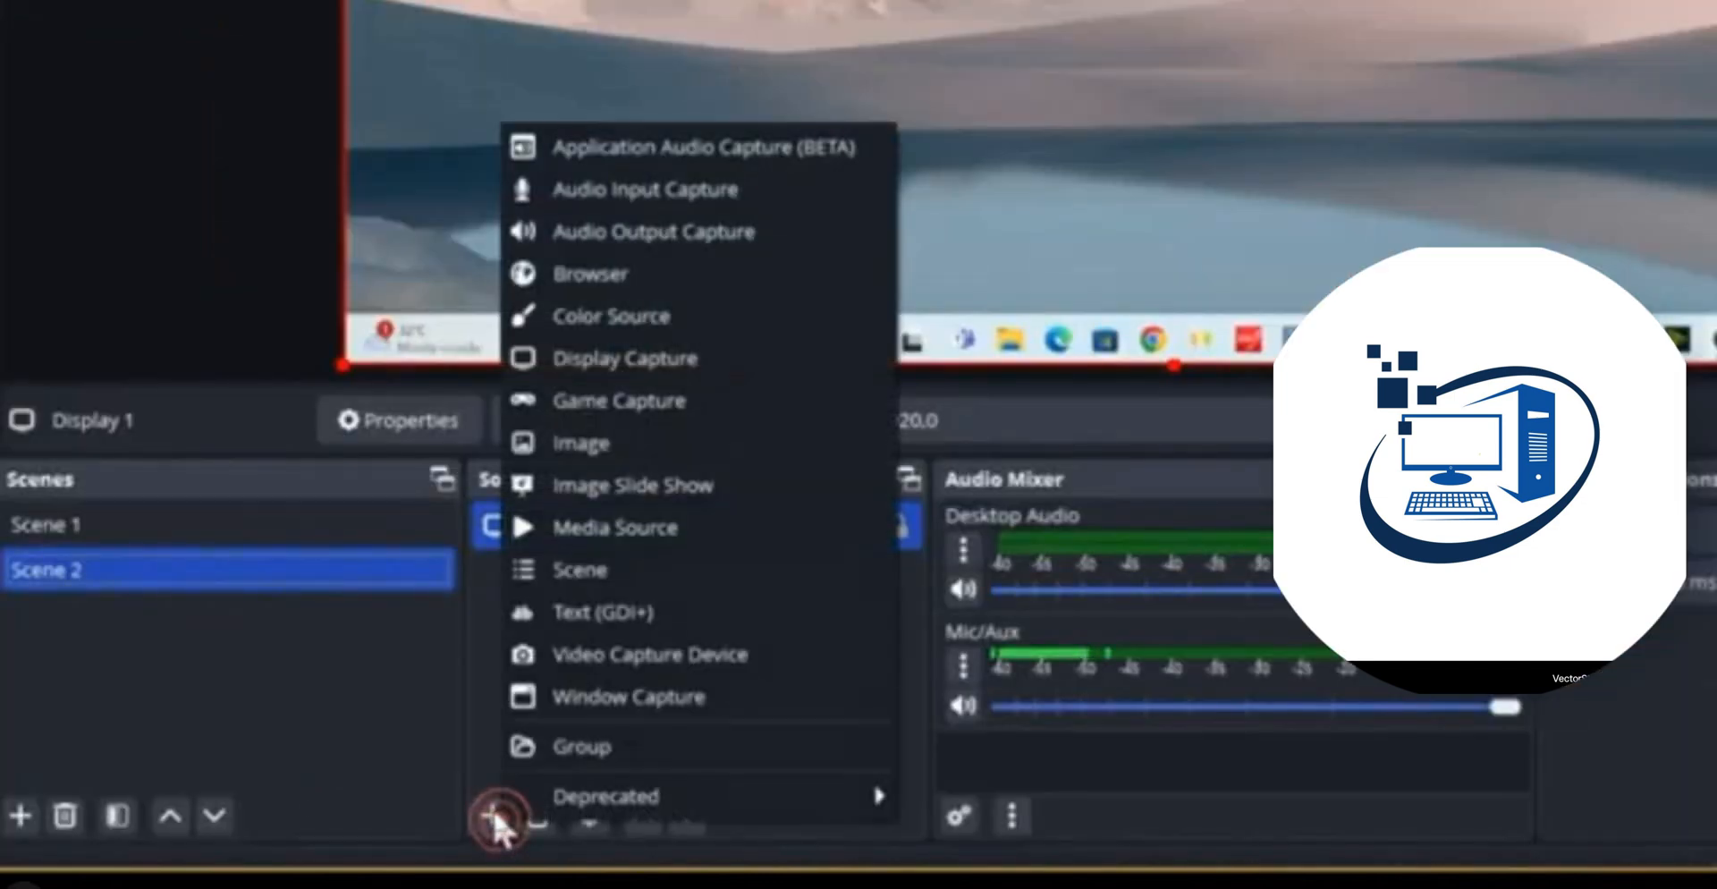
click(766, 664)
click(435, 331)
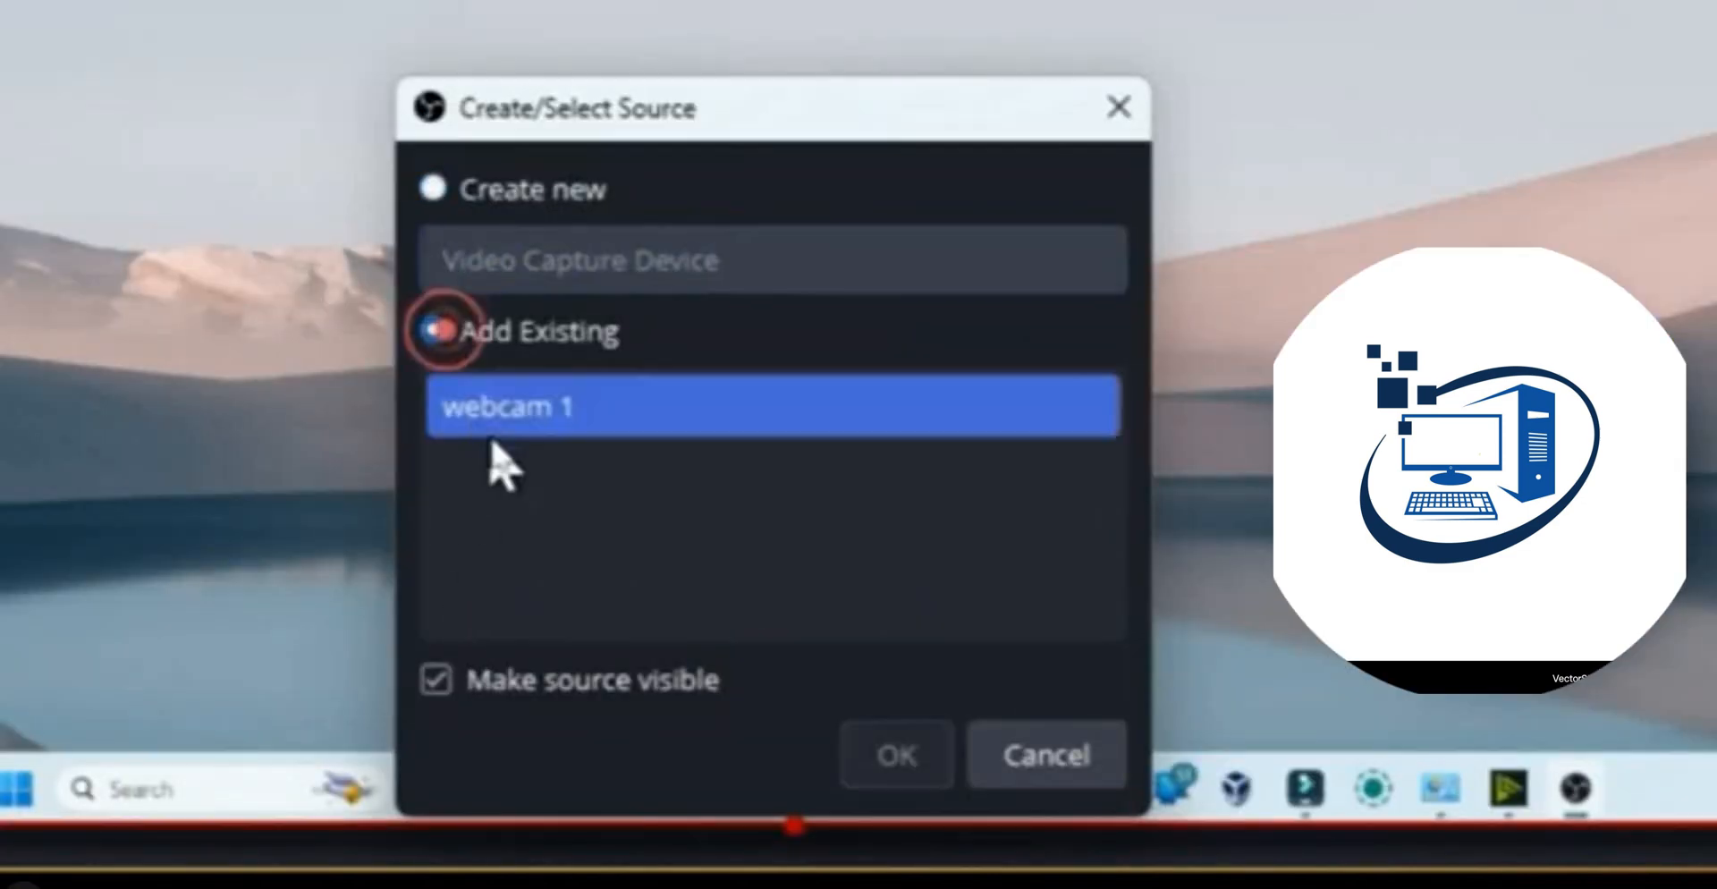
click(498, 412)
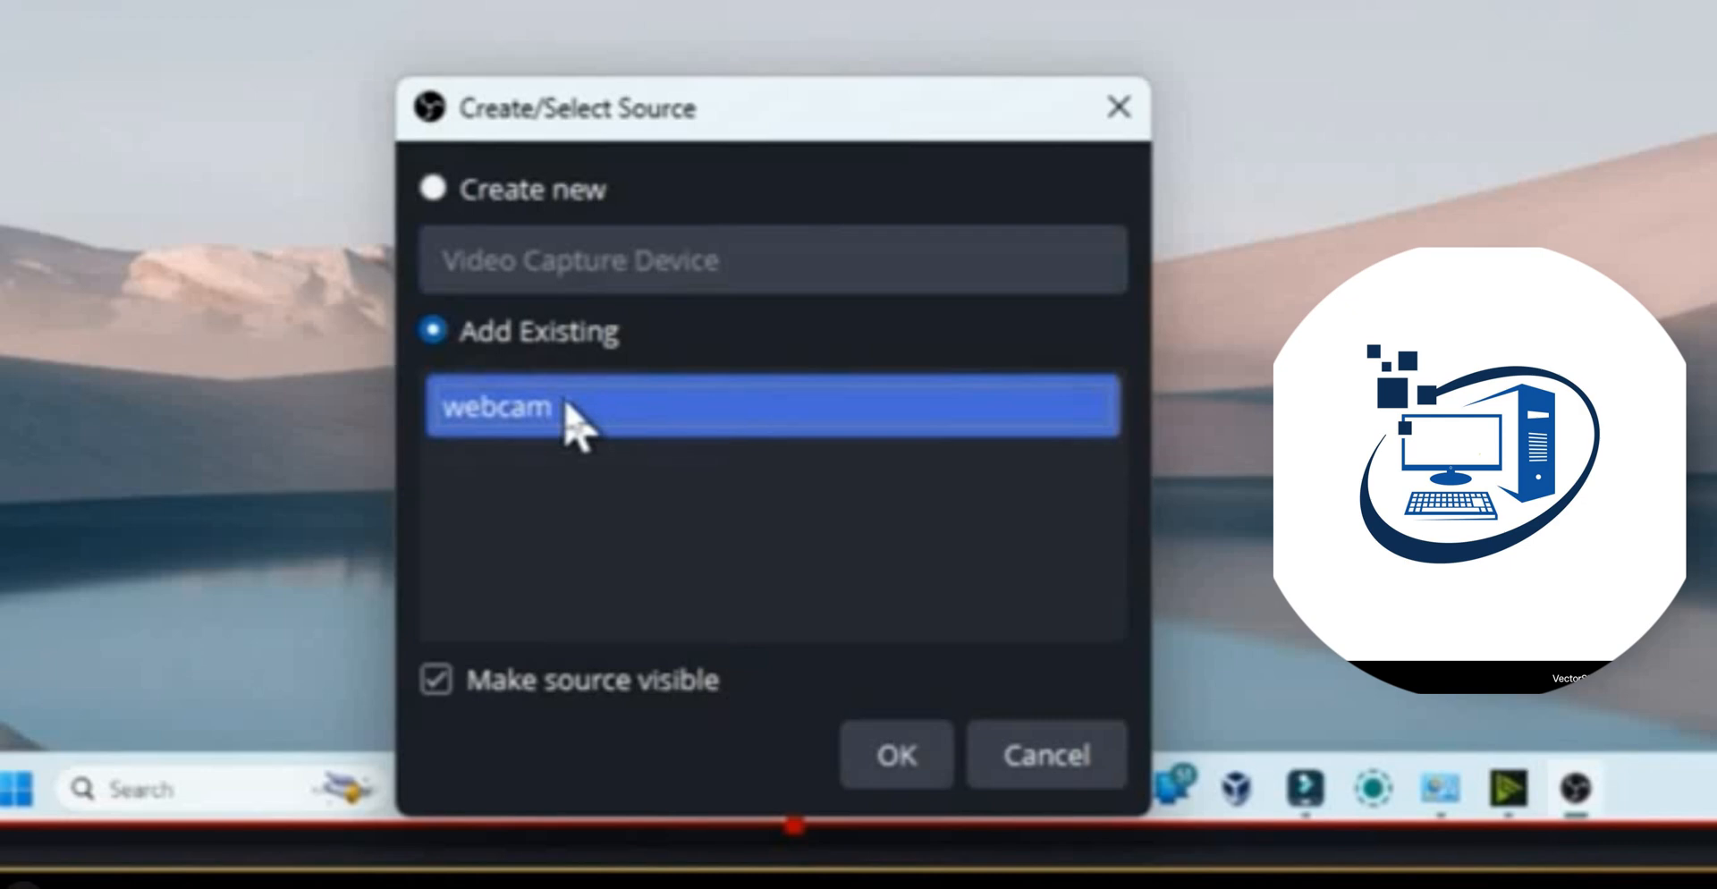
click(899, 761)
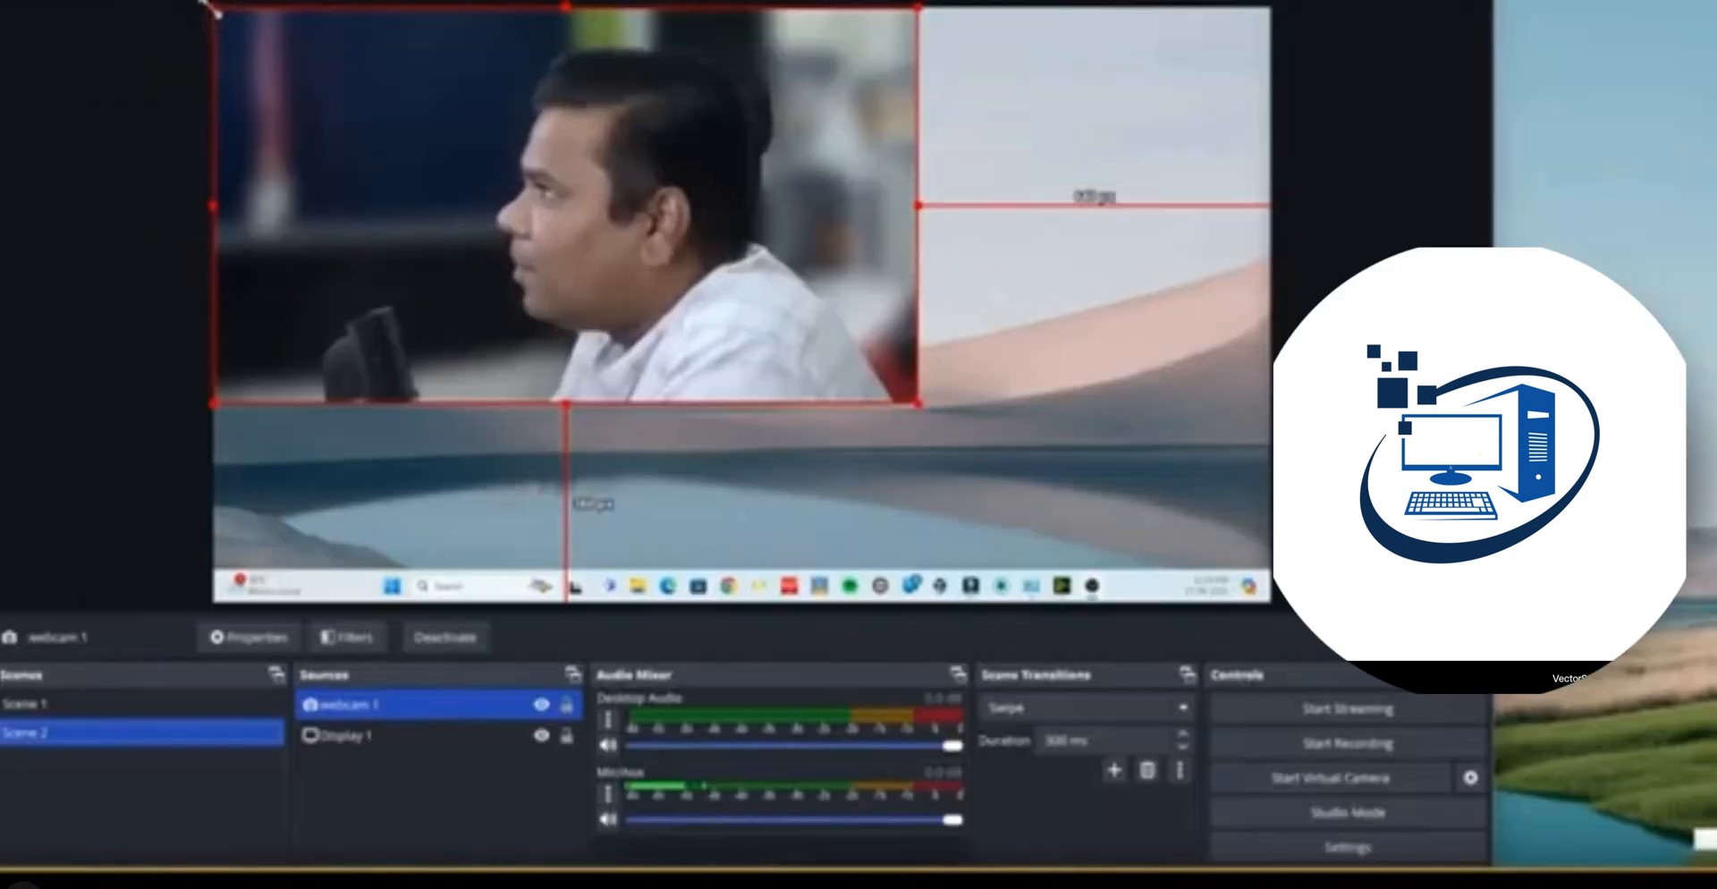
Shrink the webcam 1 source in Scene 2 and place it in the canvas's lower-right corner, just above the captured taskbar
drag(210, 9, 582, 212)
drag(651, 298, 990, 457)
drag(988, 458, 991, 470)
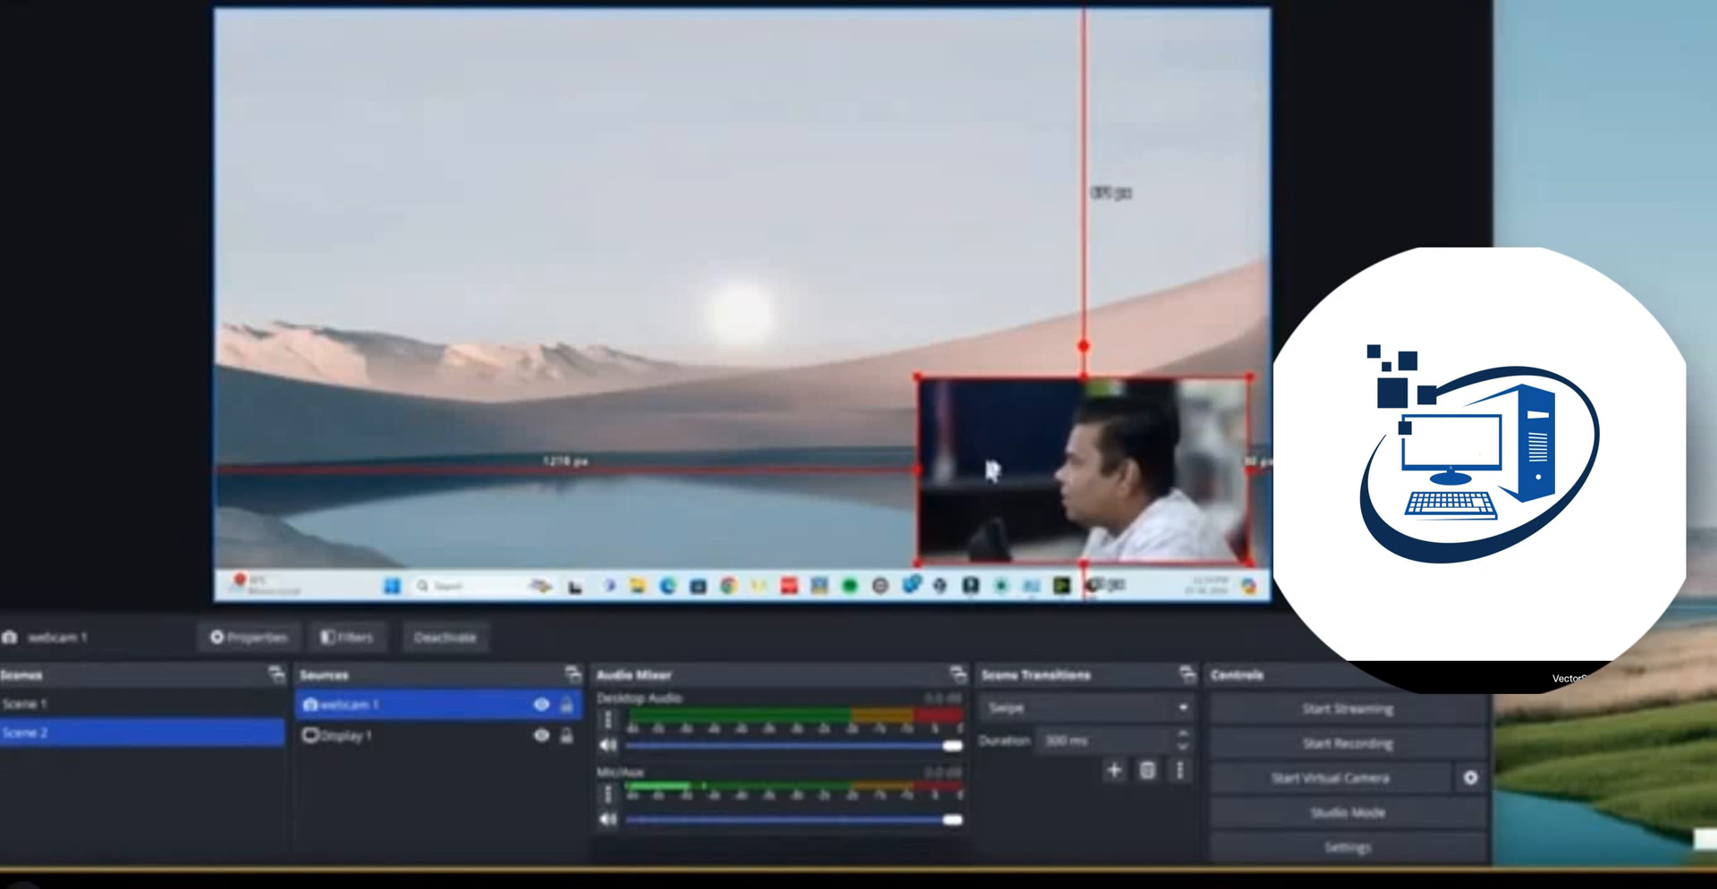
drag(1093, 494, 1104, 498)
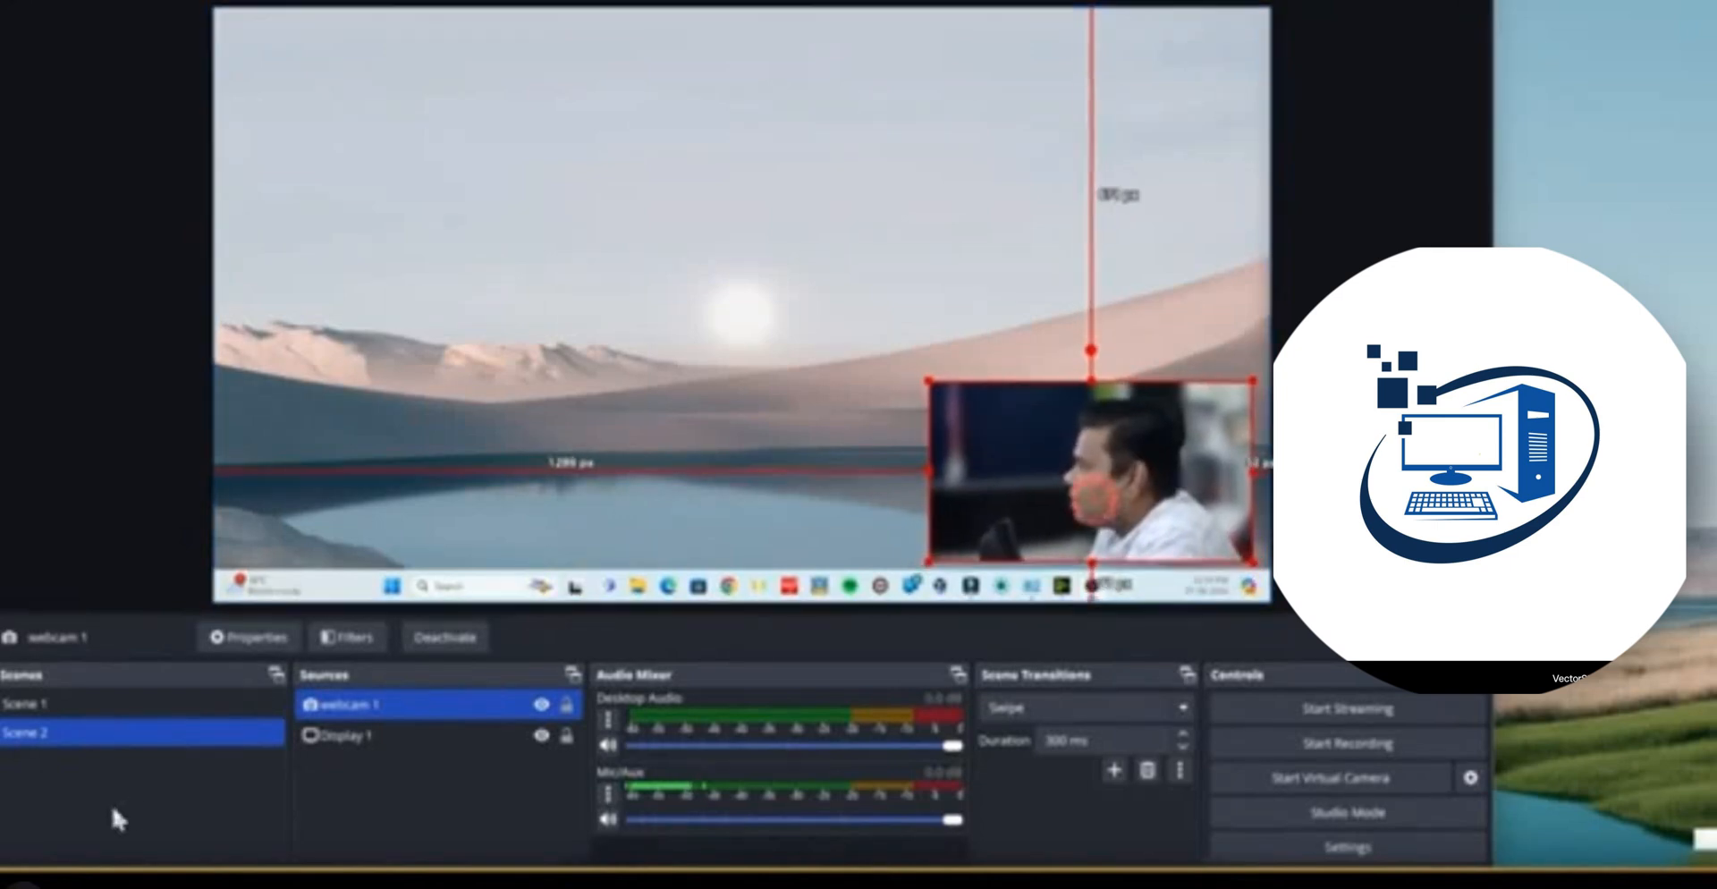
View Scene 1, return to Scene 2, and add a new scene named Scene 3
click(53, 714)
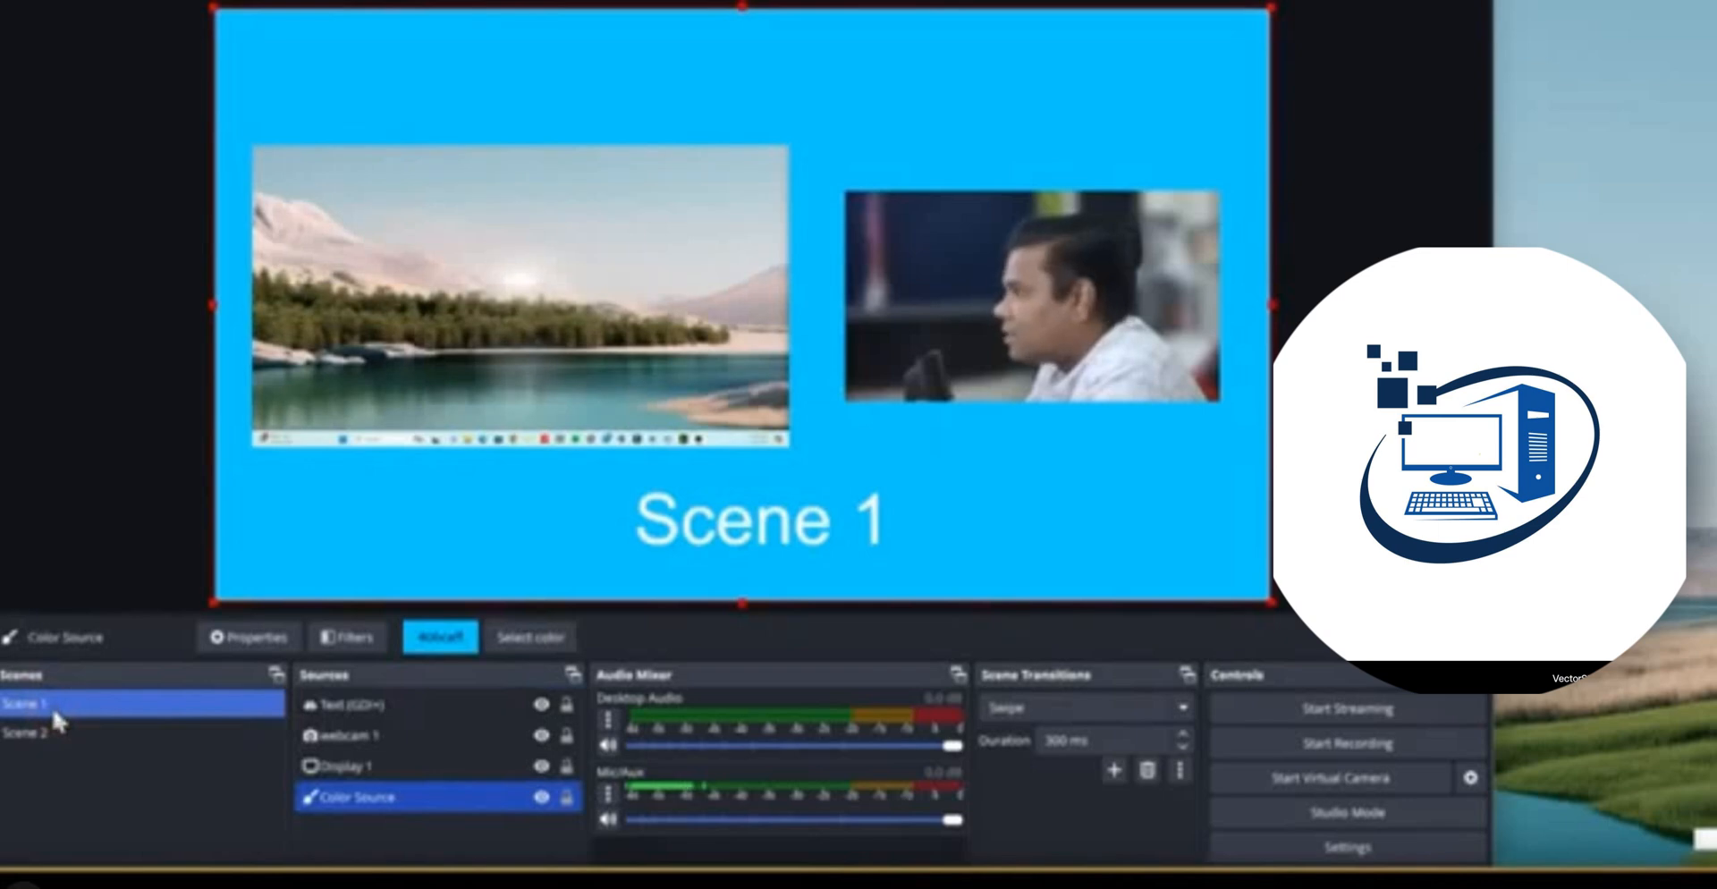
click(59, 741)
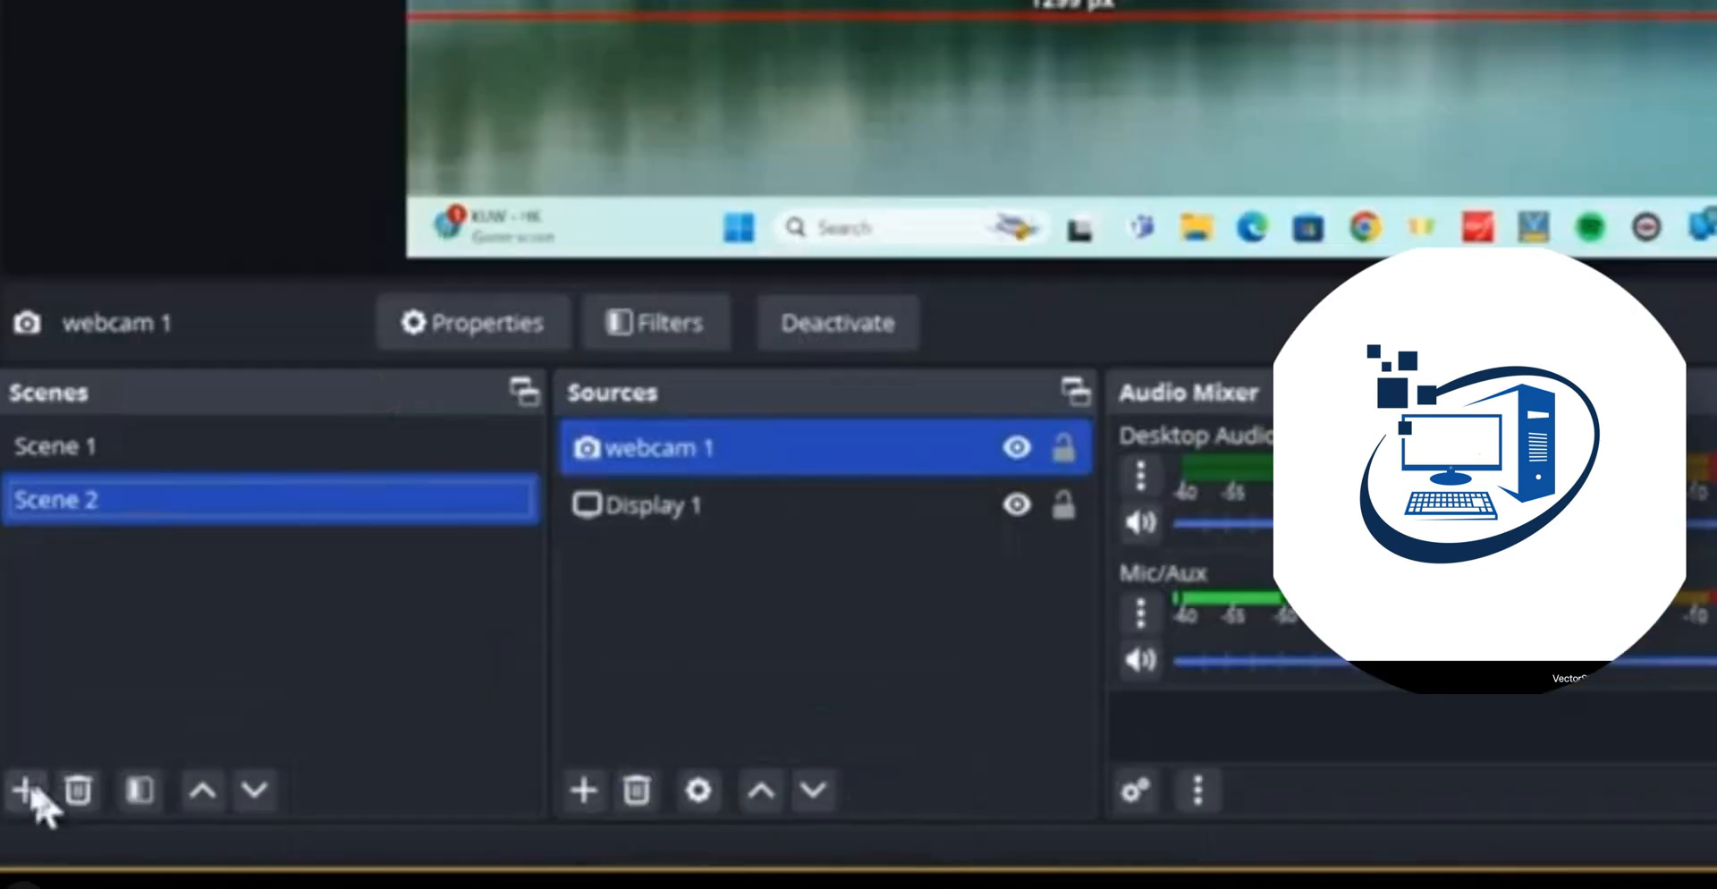
click(27, 792)
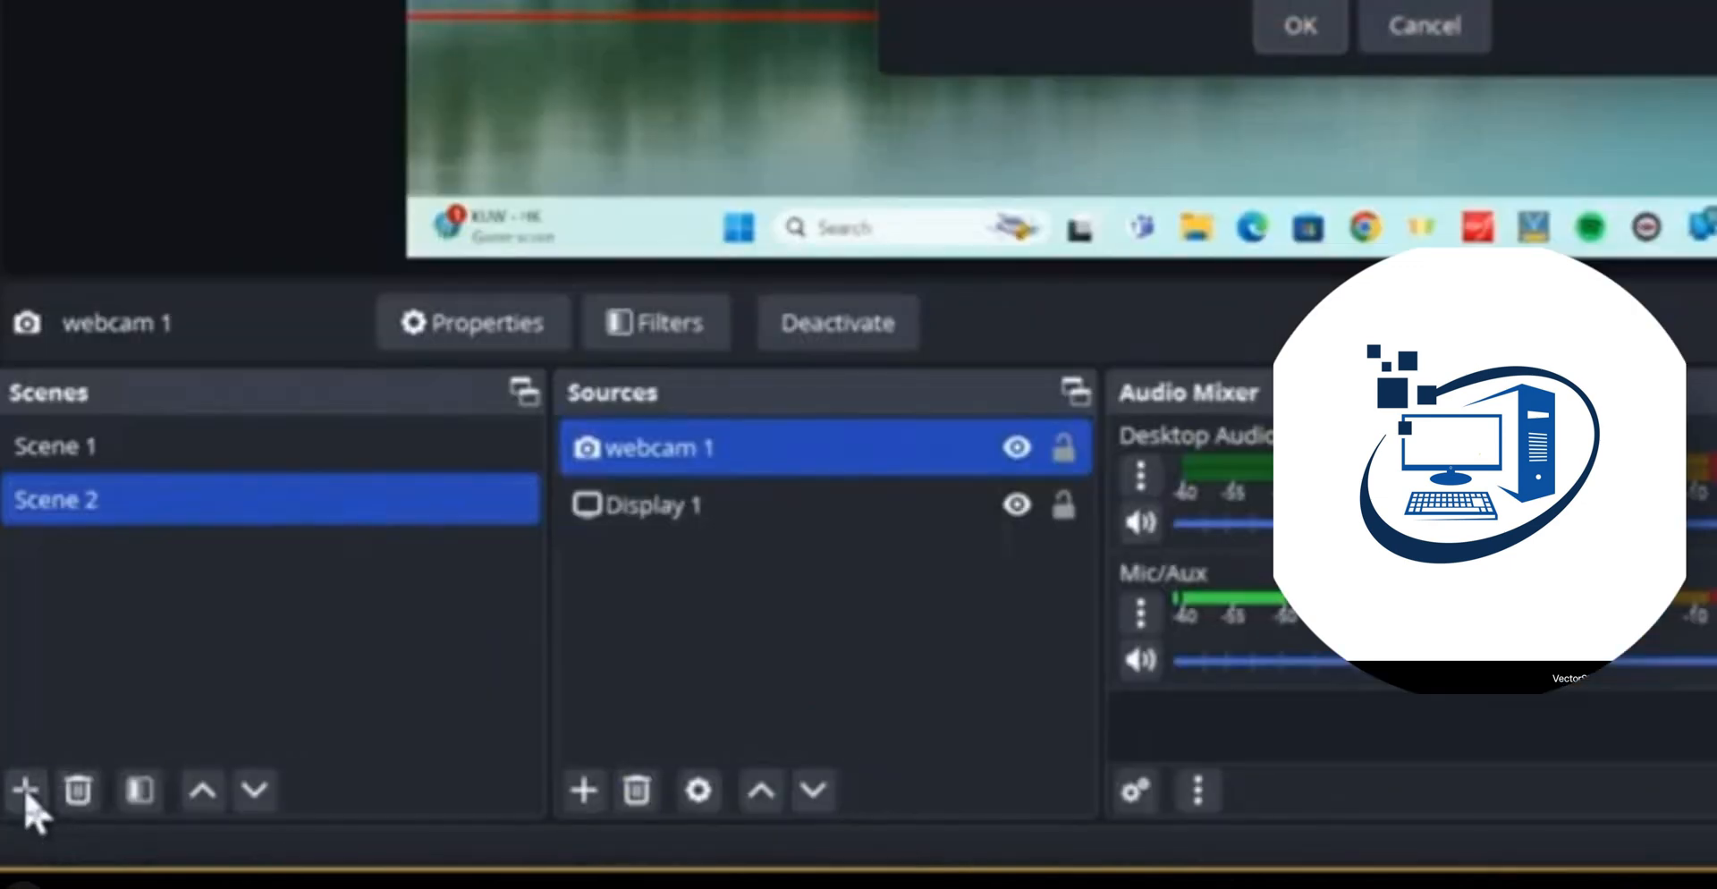
click(678, 439)
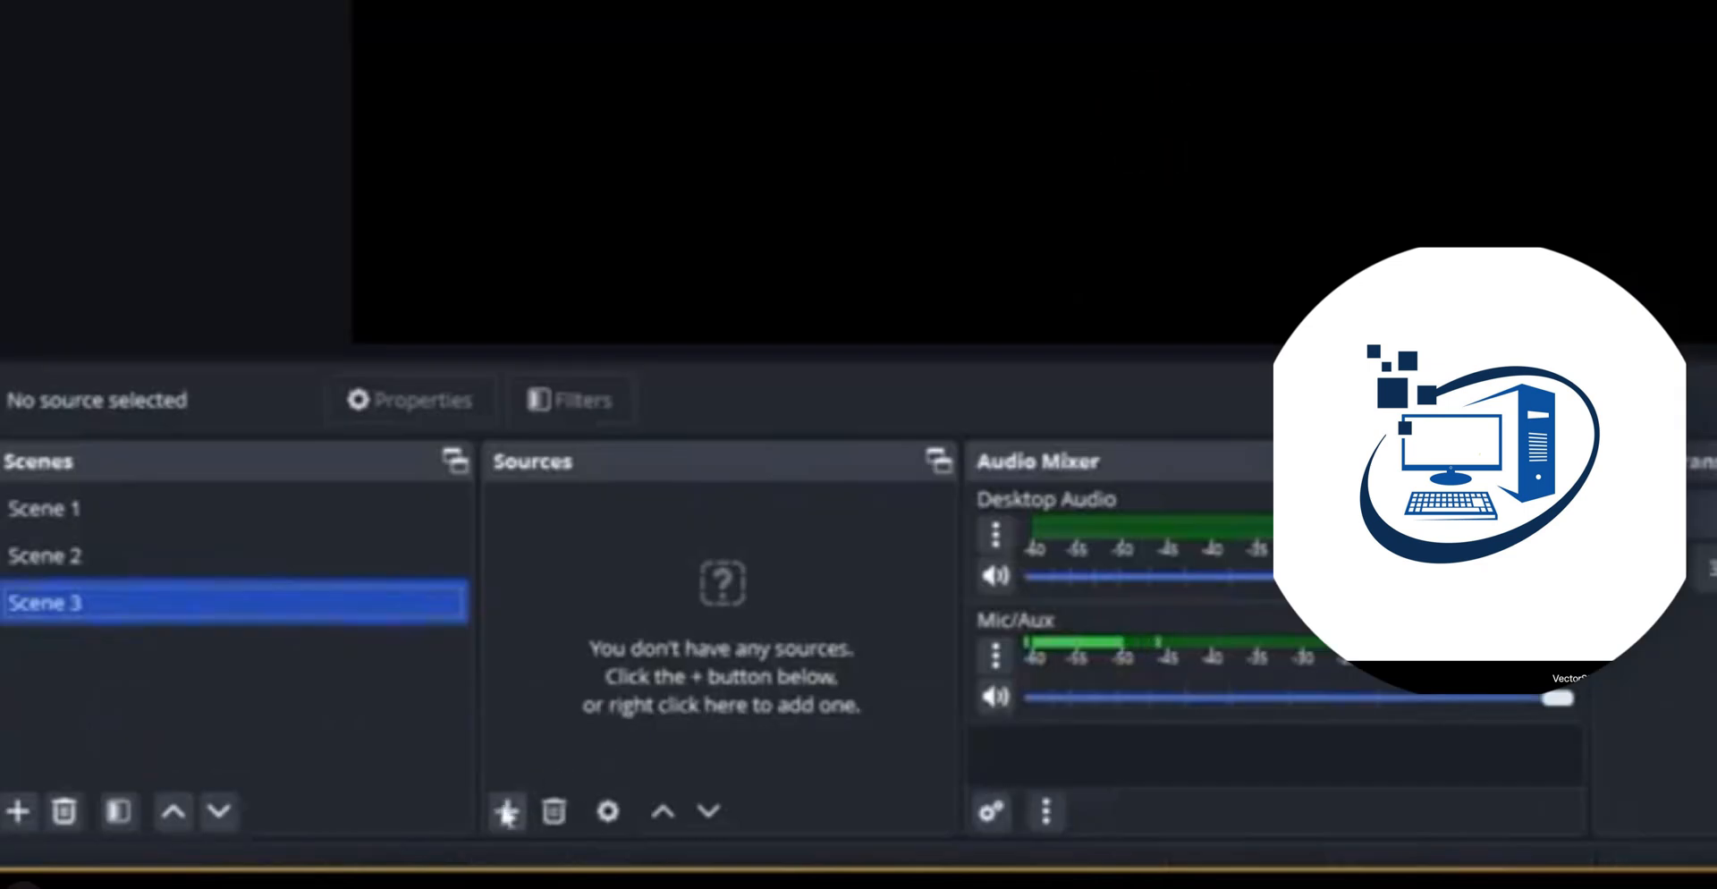
Add a new Image source with the default name to Scene 3
click(507, 811)
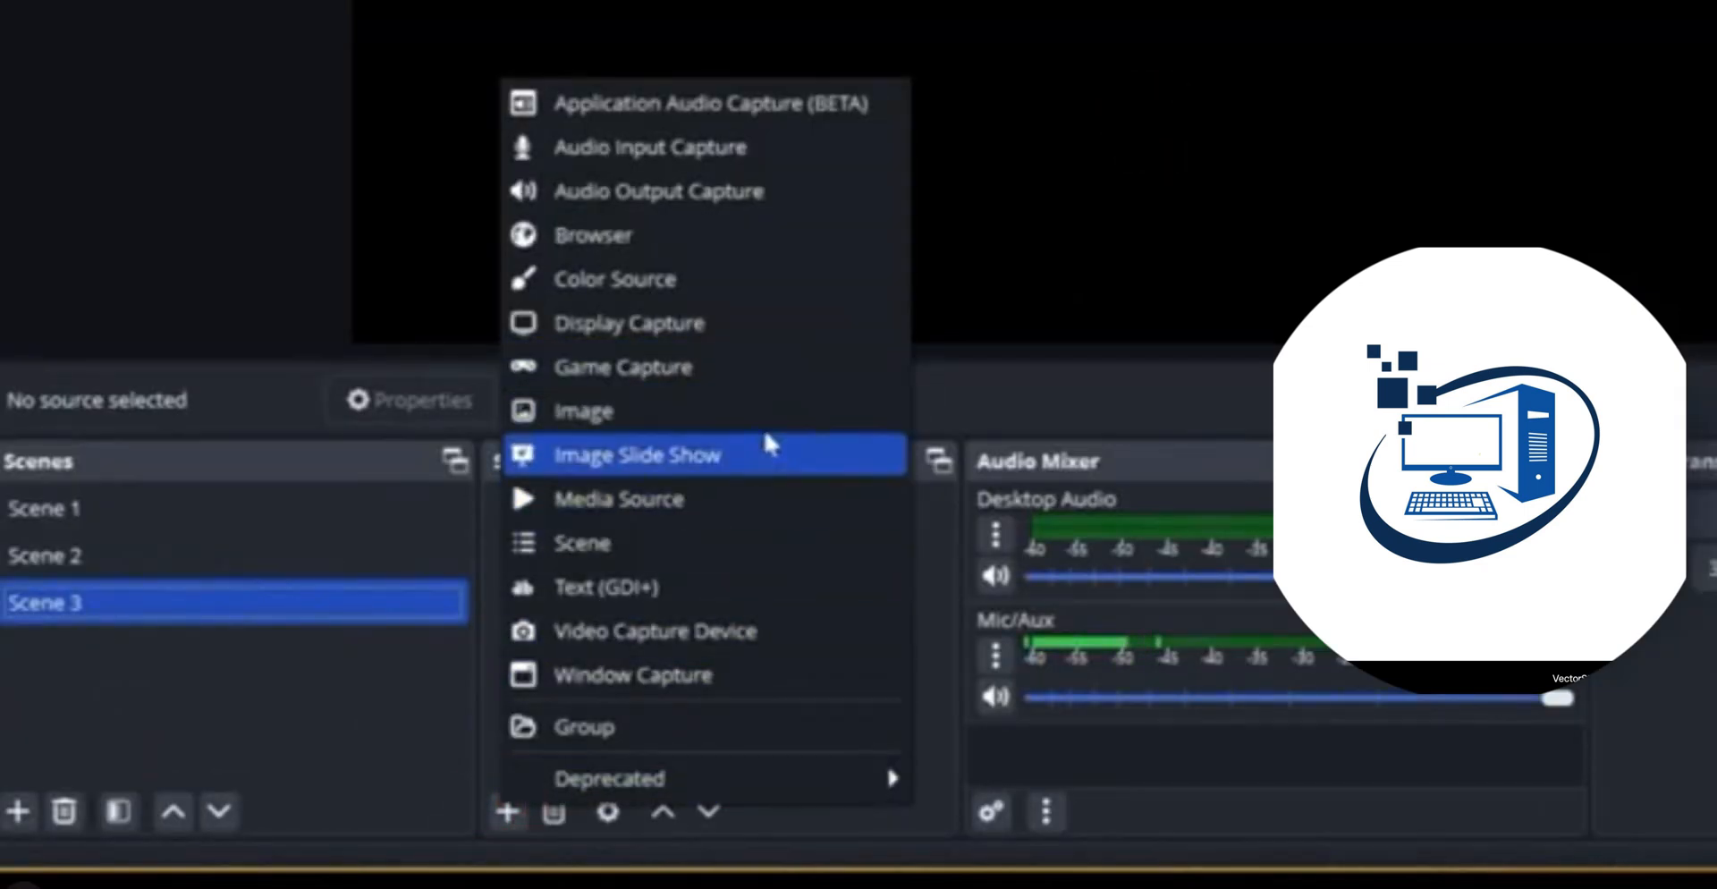
click(764, 404)
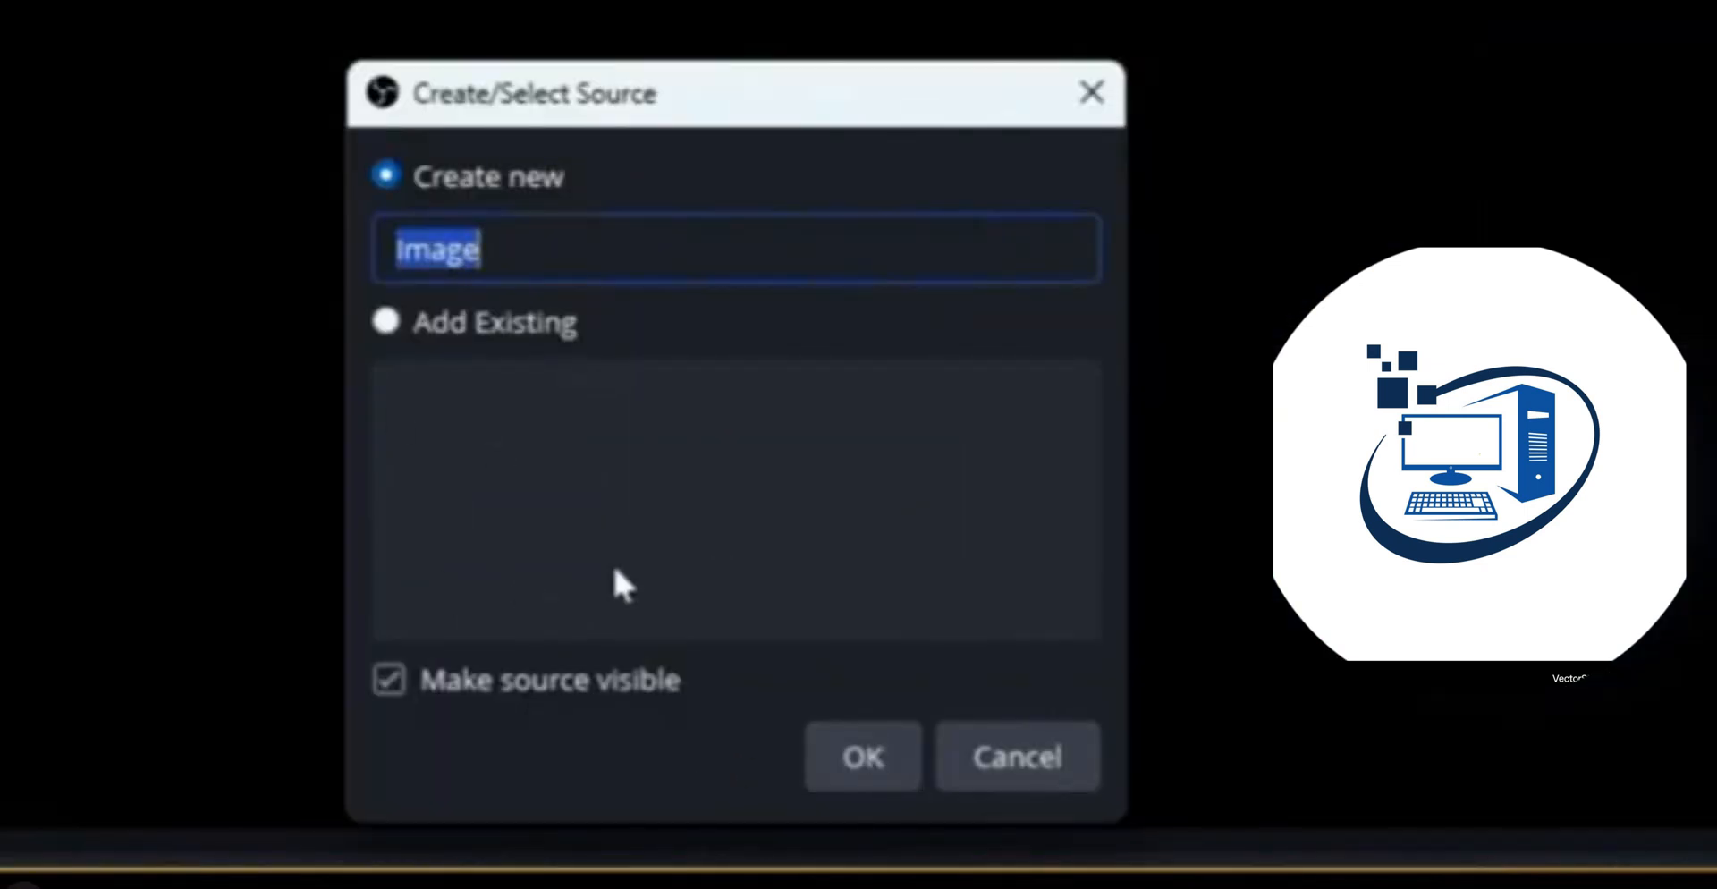
click(881, 775)
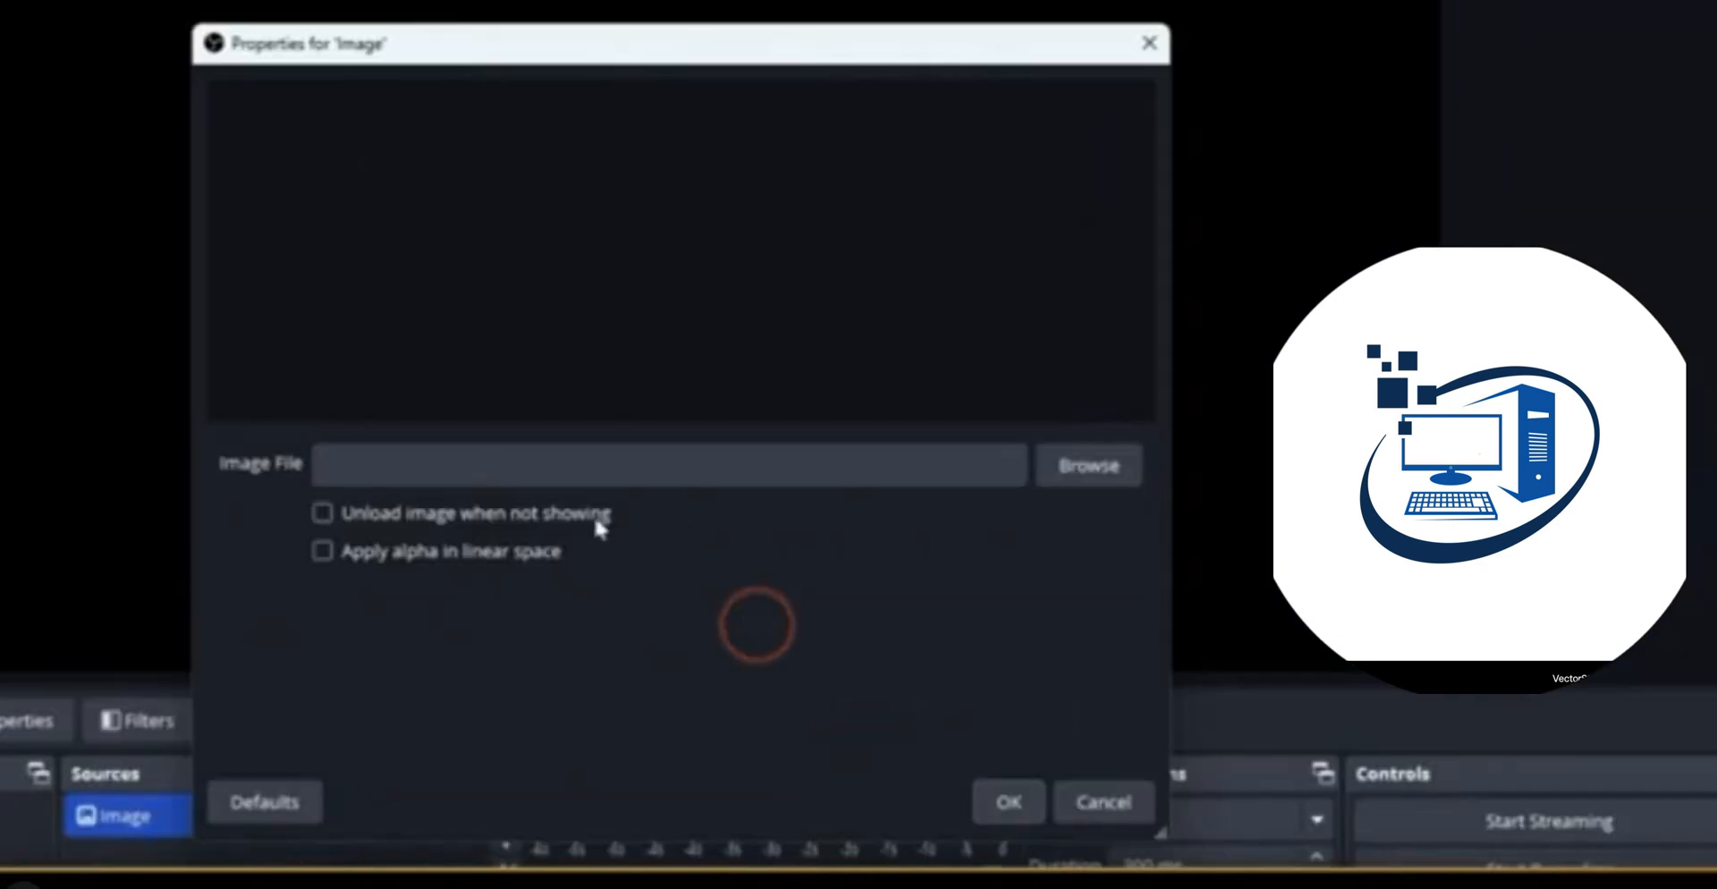
Load 2.png into the Image source, accept its properties, and enlarge the picture to fill the canvas
click(1109, 474)
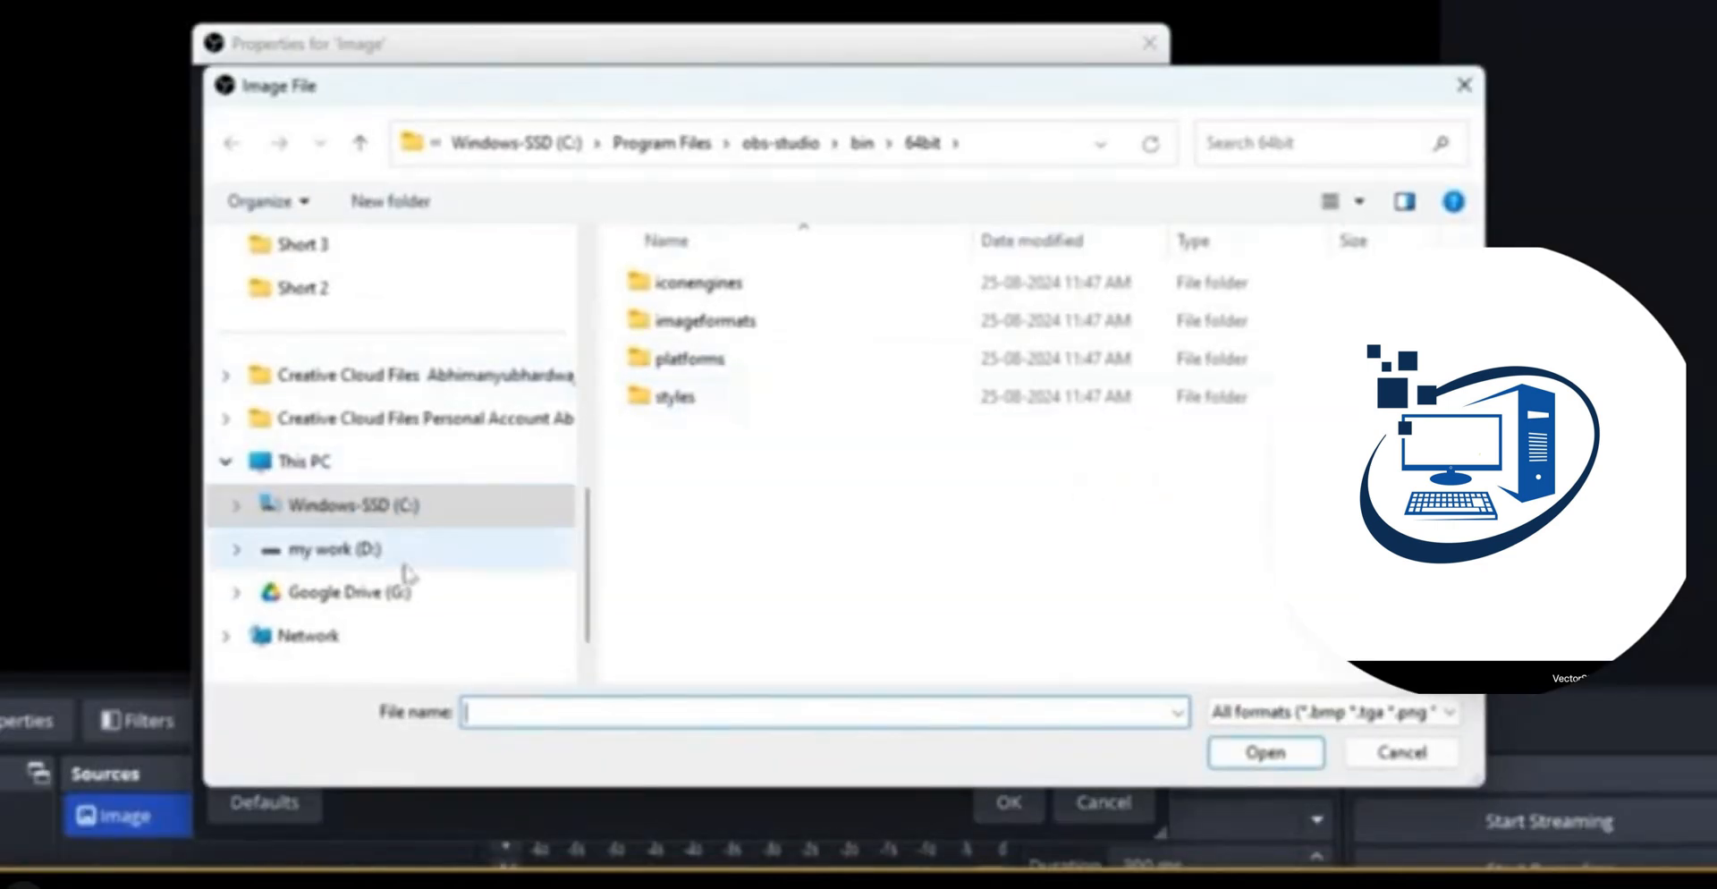
scroll(403, 554, down, 1)
scroll(393, 465, up, 5)
click(381, 380)
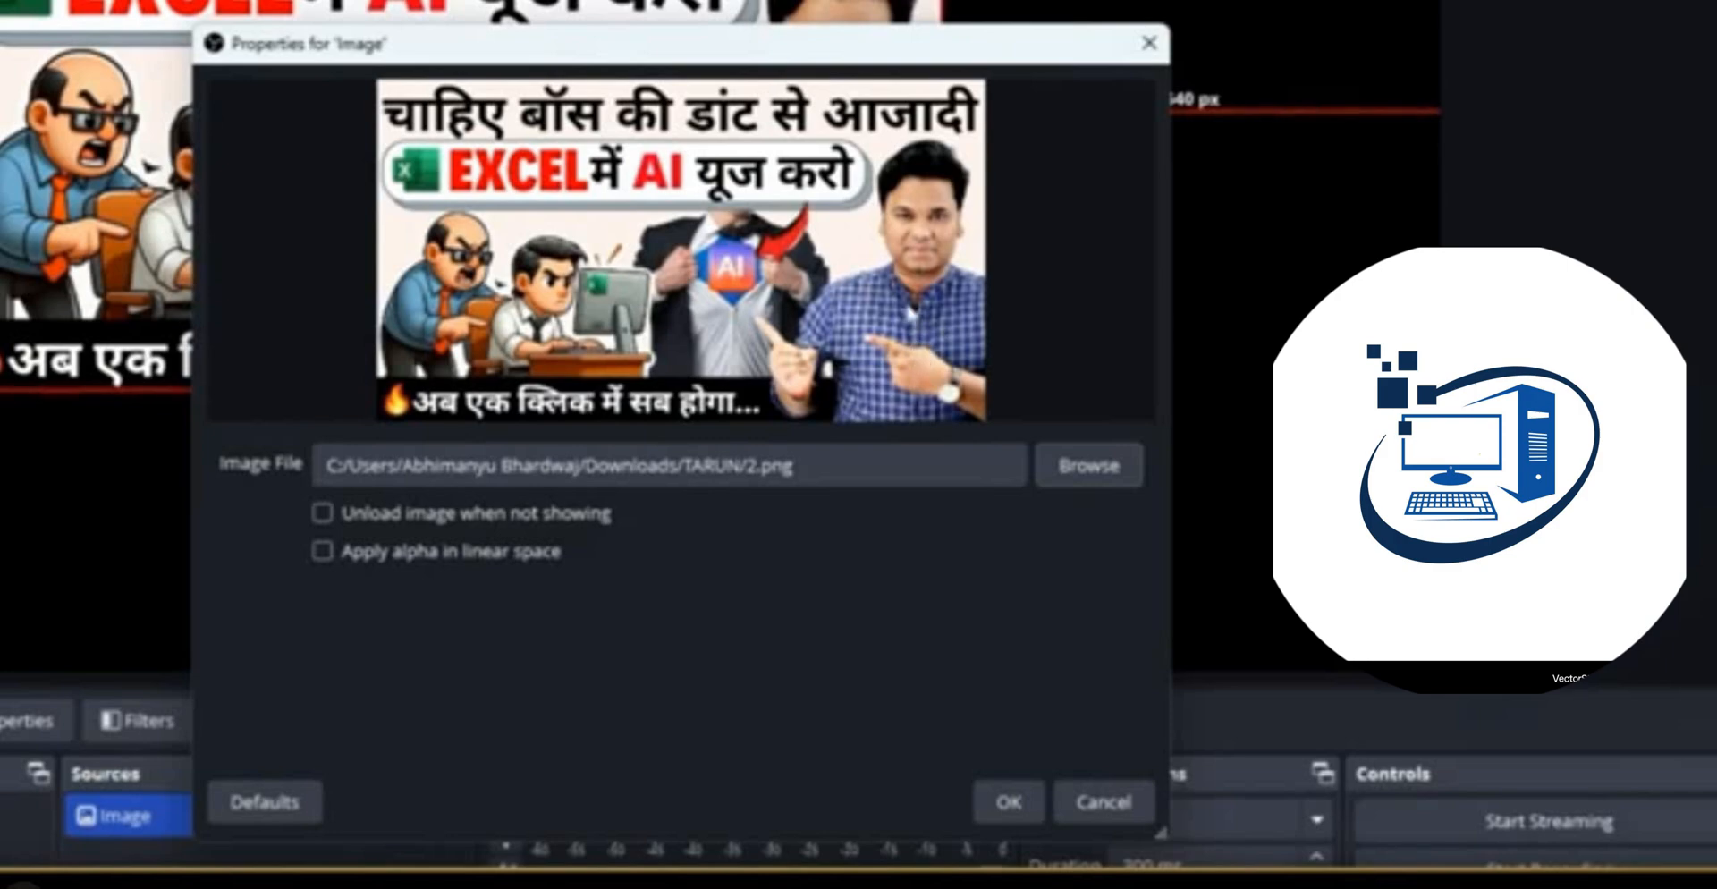
click(1009, 802)
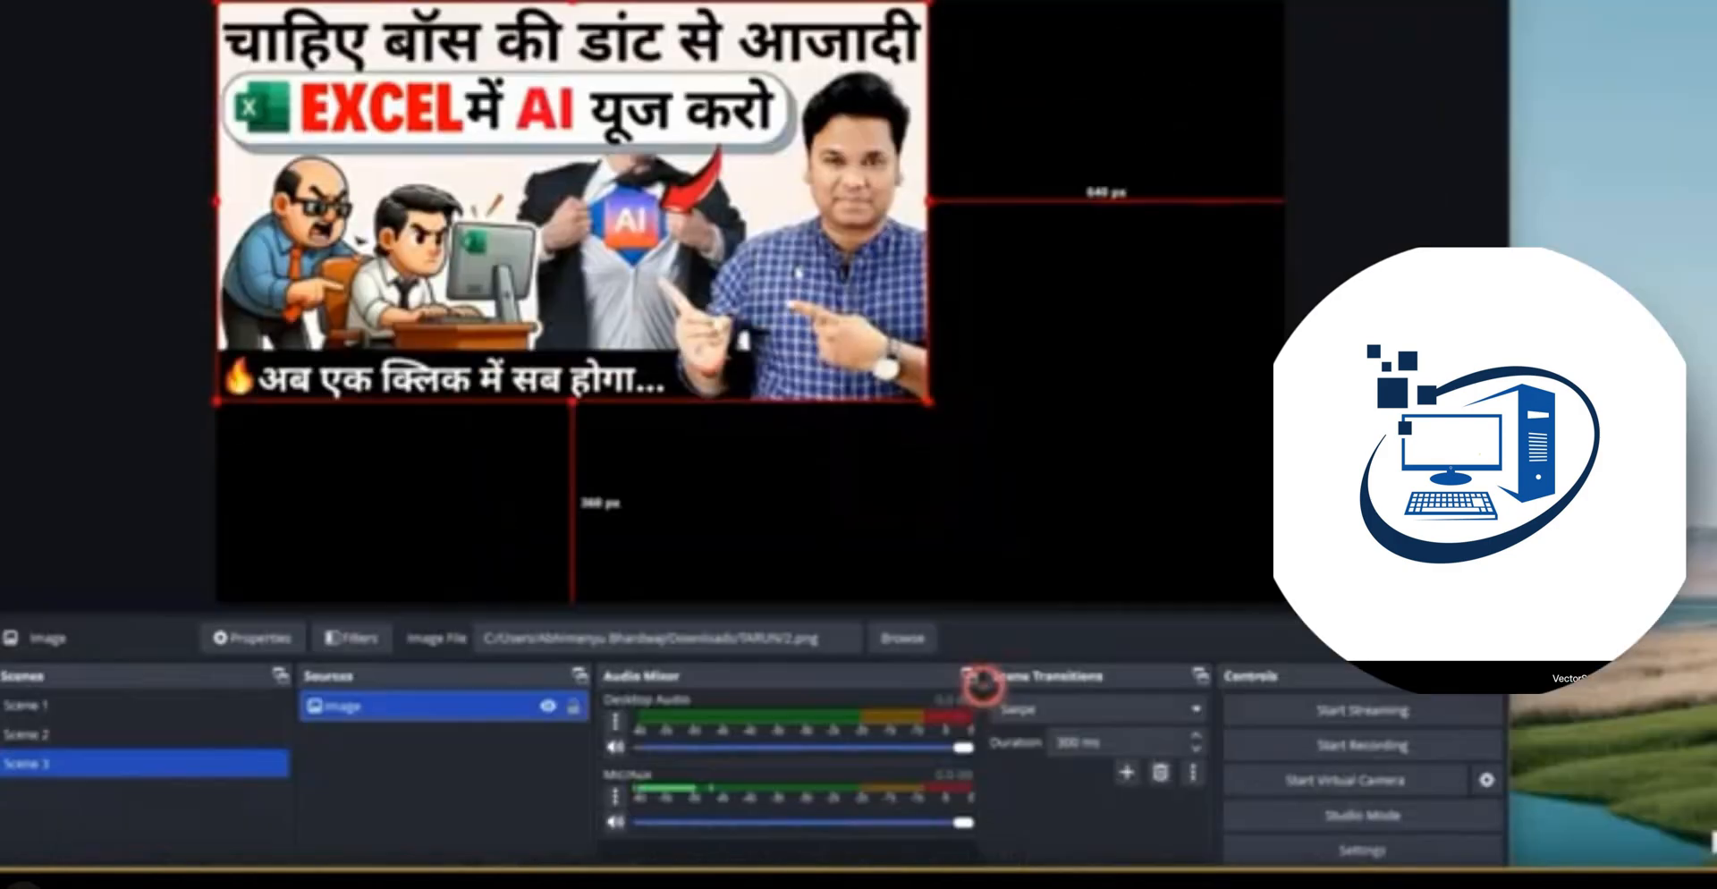
drag(930, 401, 1286, 601)
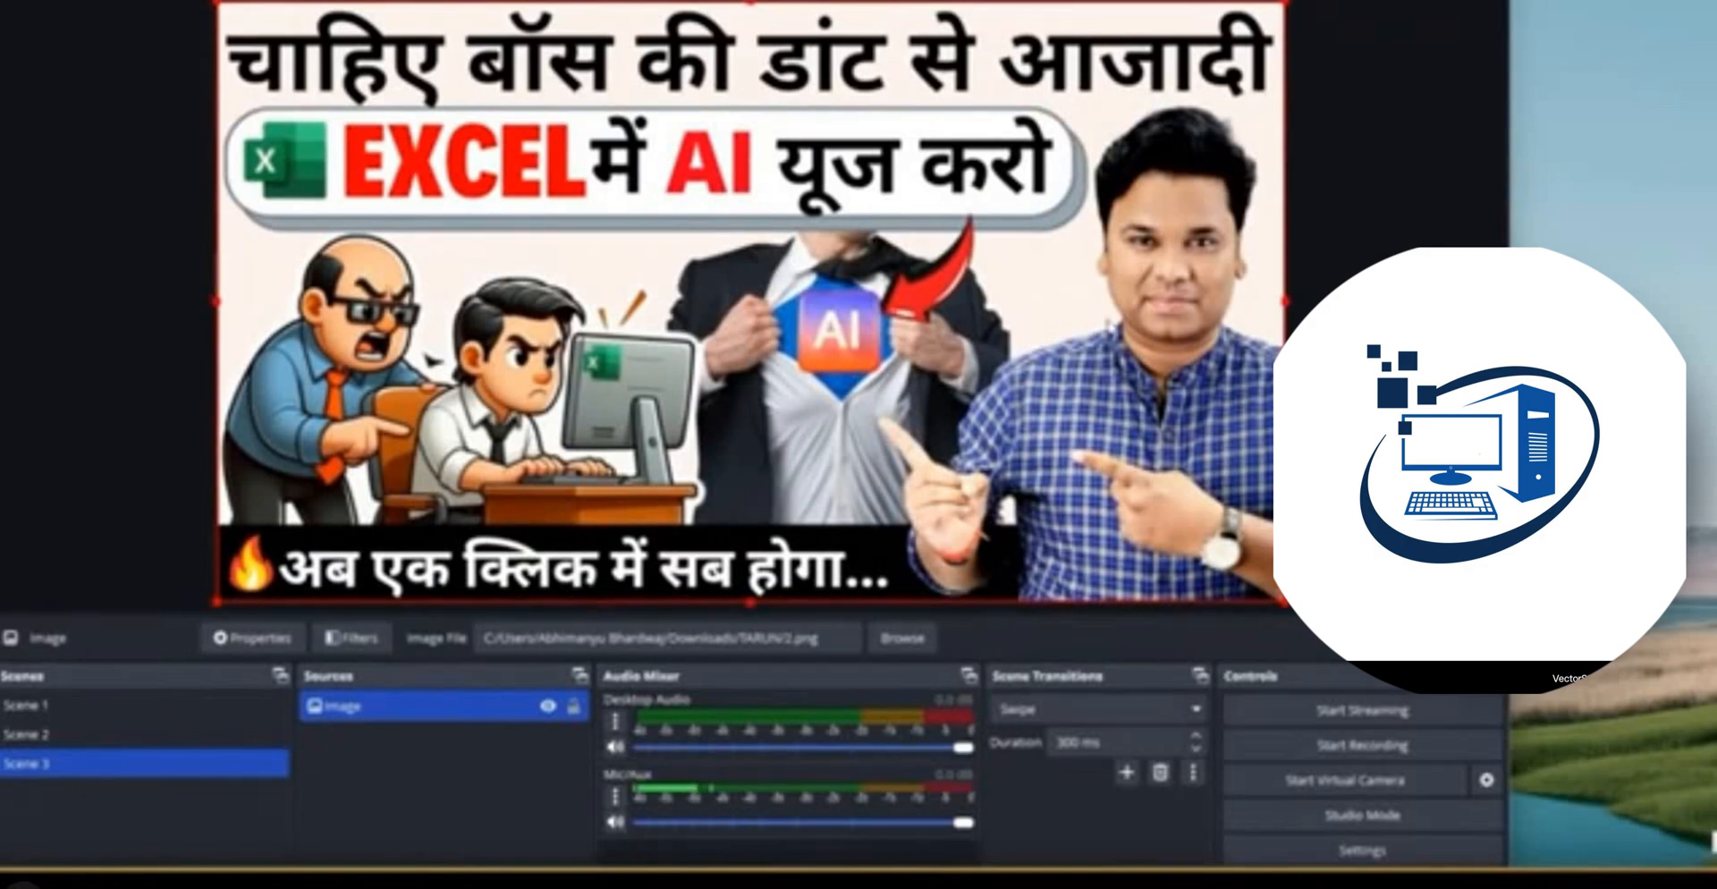
Add the existing Display 1 capture to Scene 3, shrink it, and place it right of the canvas's centre
click(307, 885)
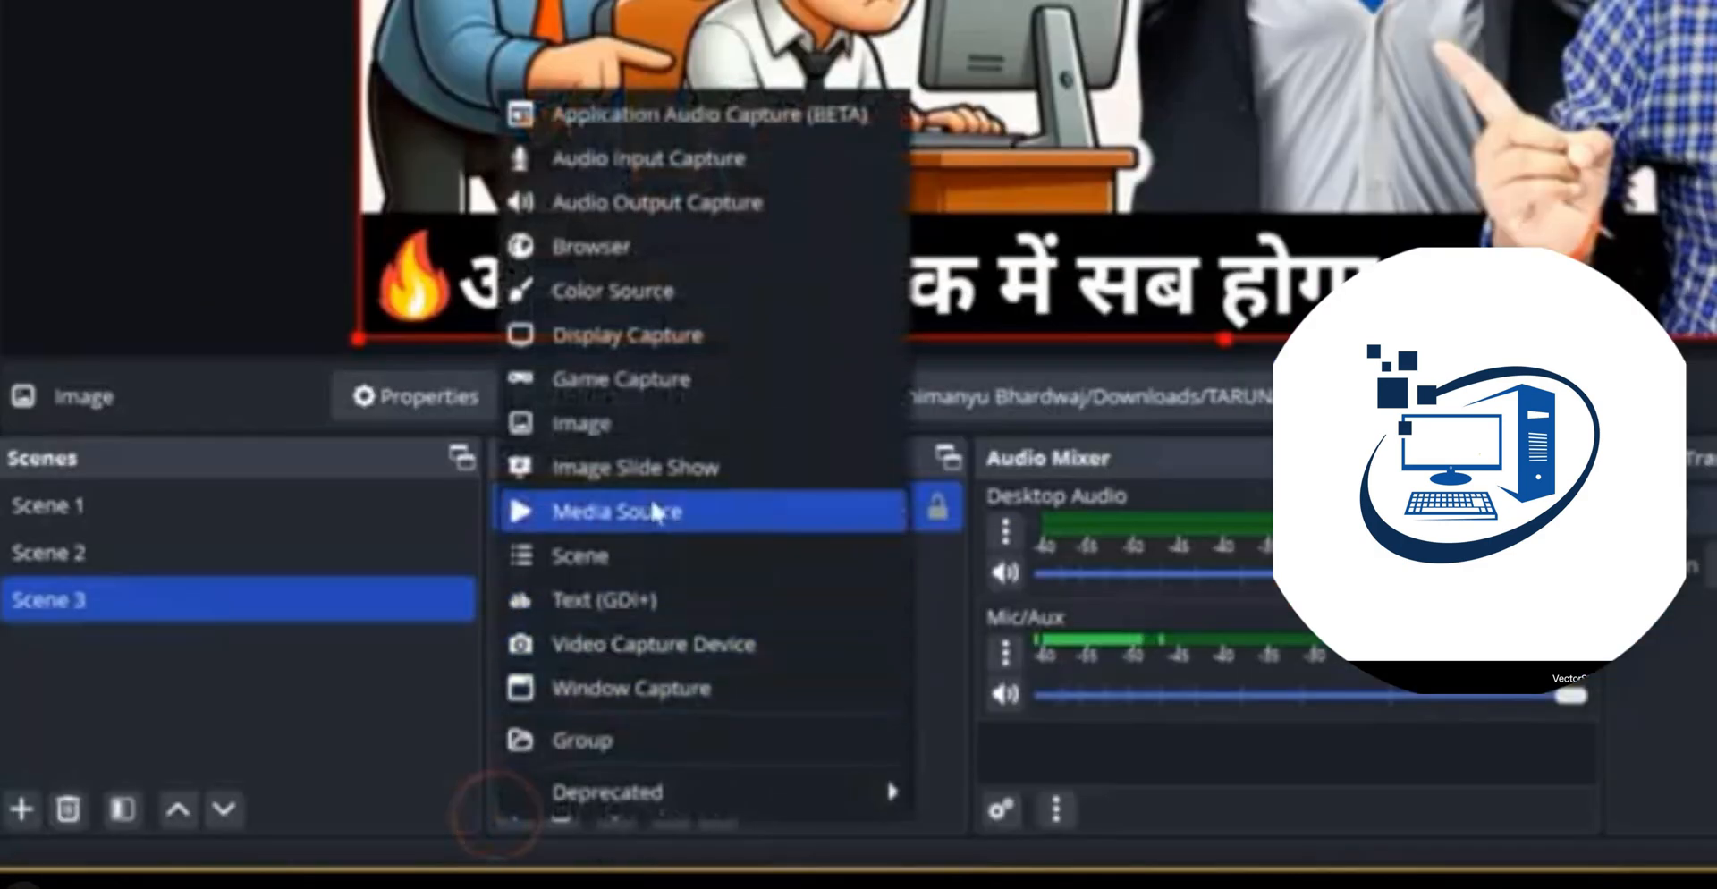
click(750, 350)
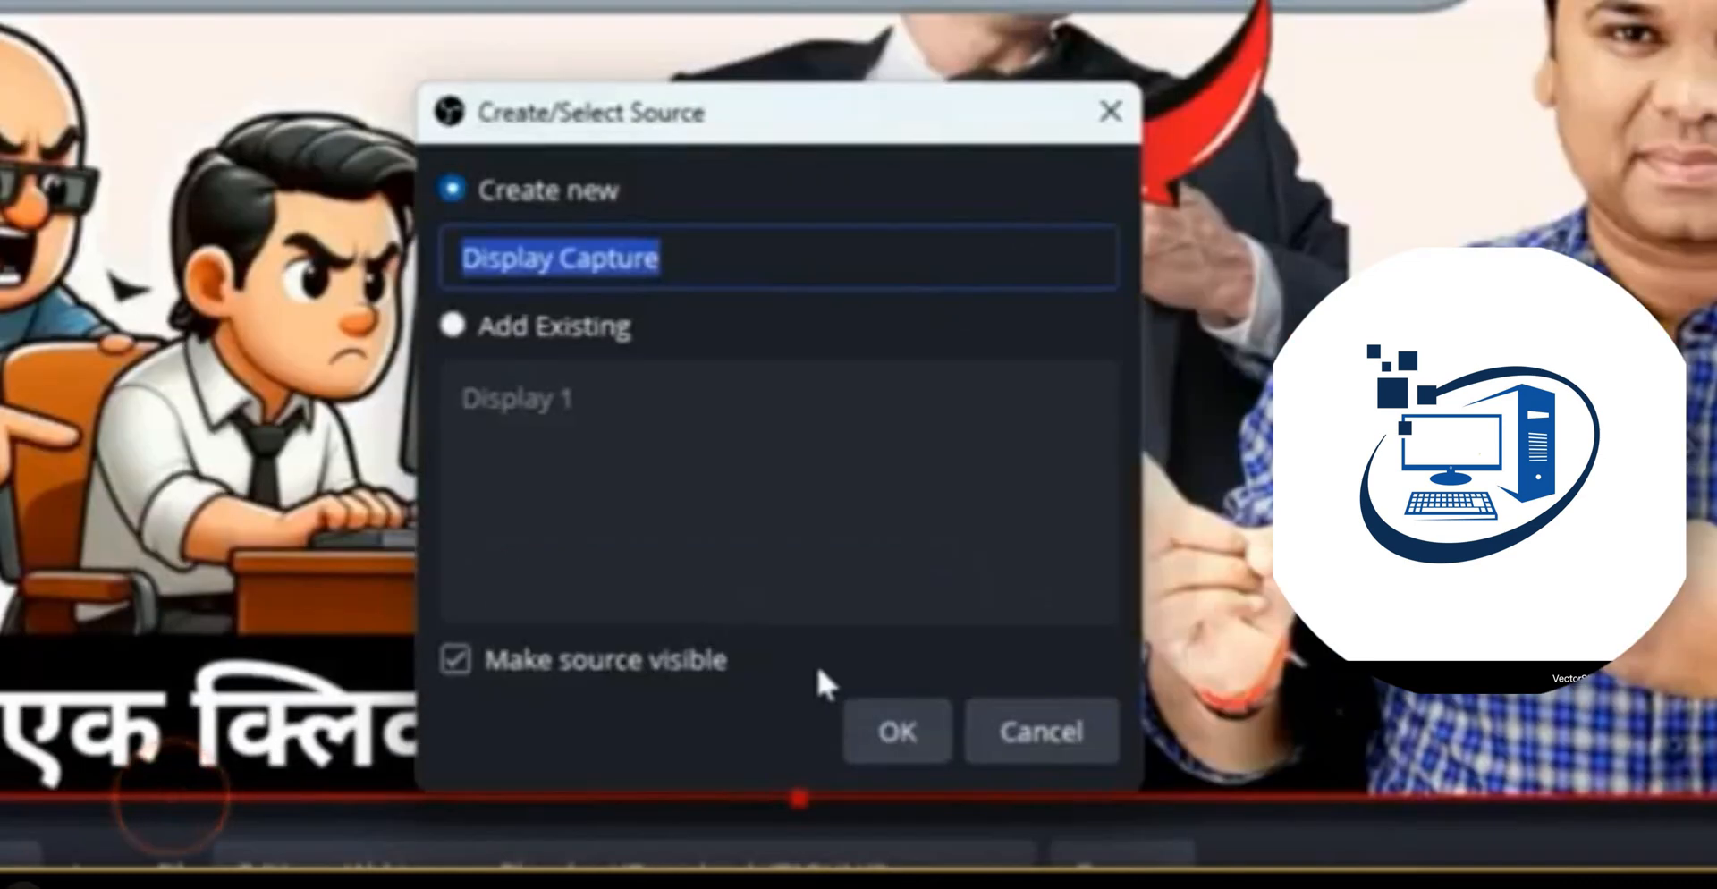
click(454, 325)
click(517, 418)
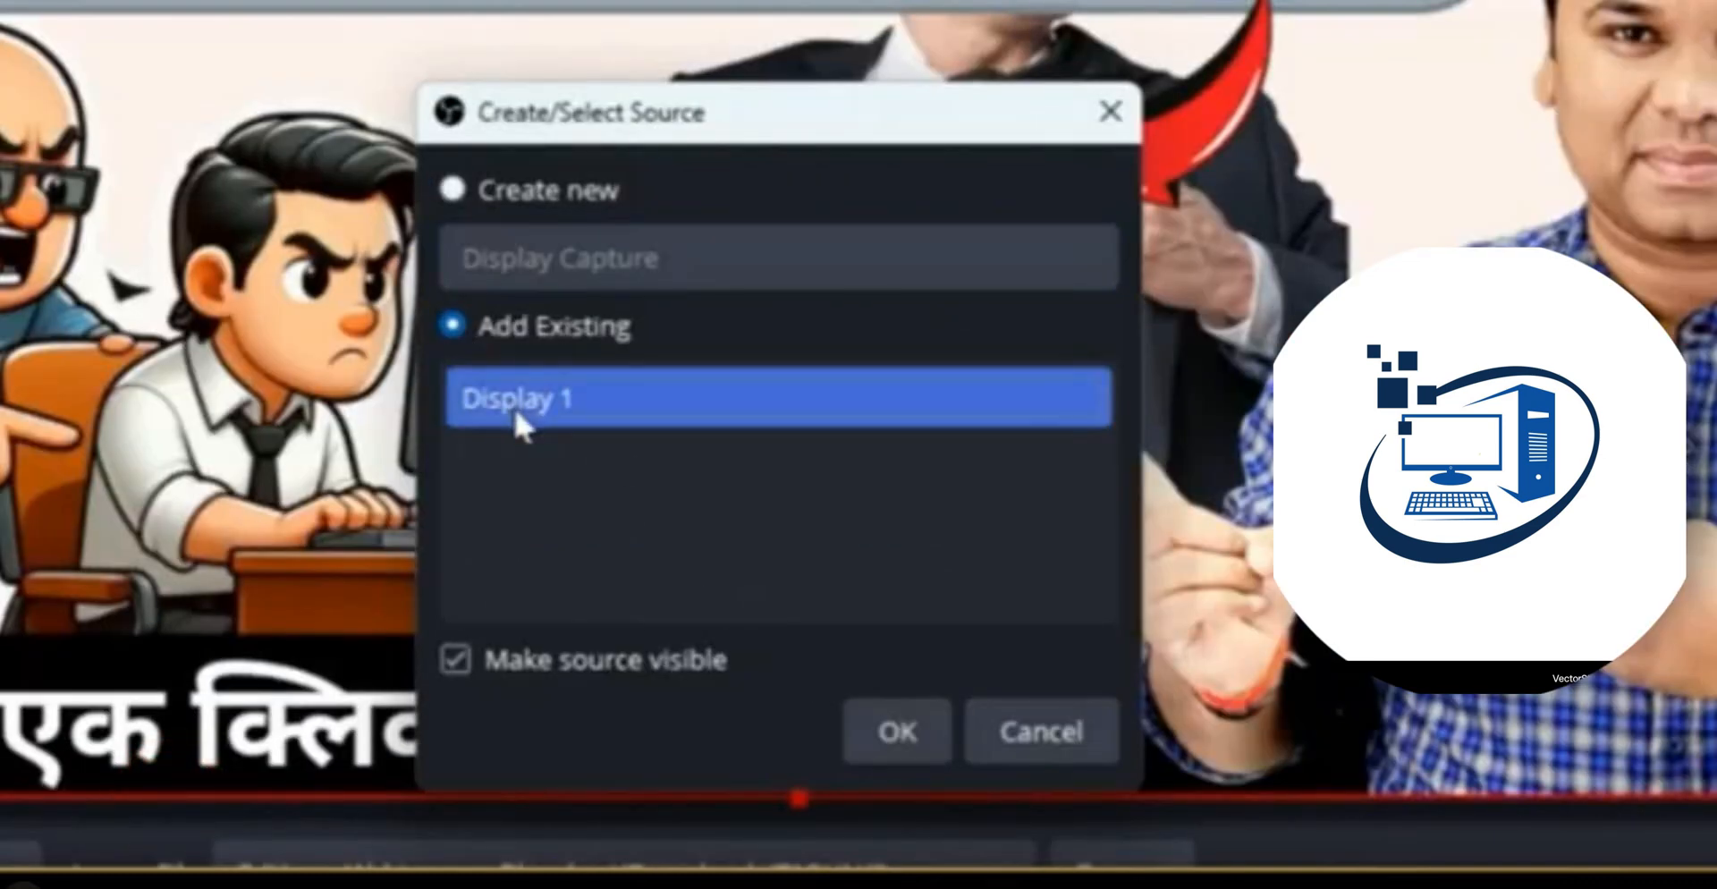
click(900, 735)
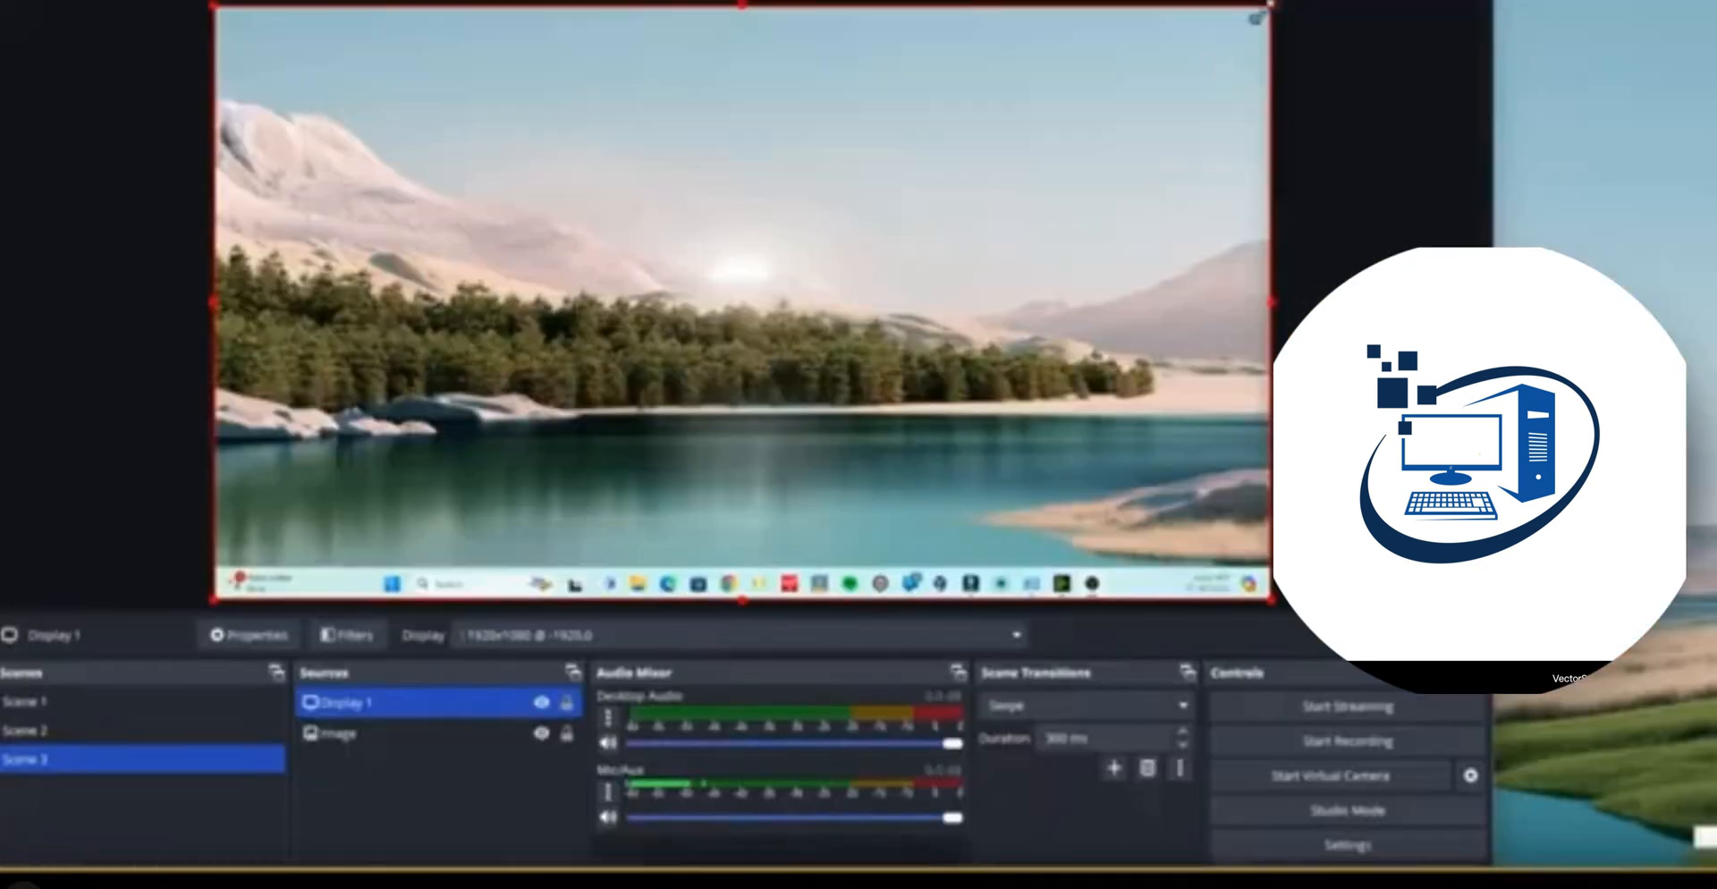
drag(1258, 17, 534, 420)
drag(455, 577, 974, 440)
Add the existing webcam 1 source to Scene 3 and place it beside the display capture, on its left
click(305, 885)
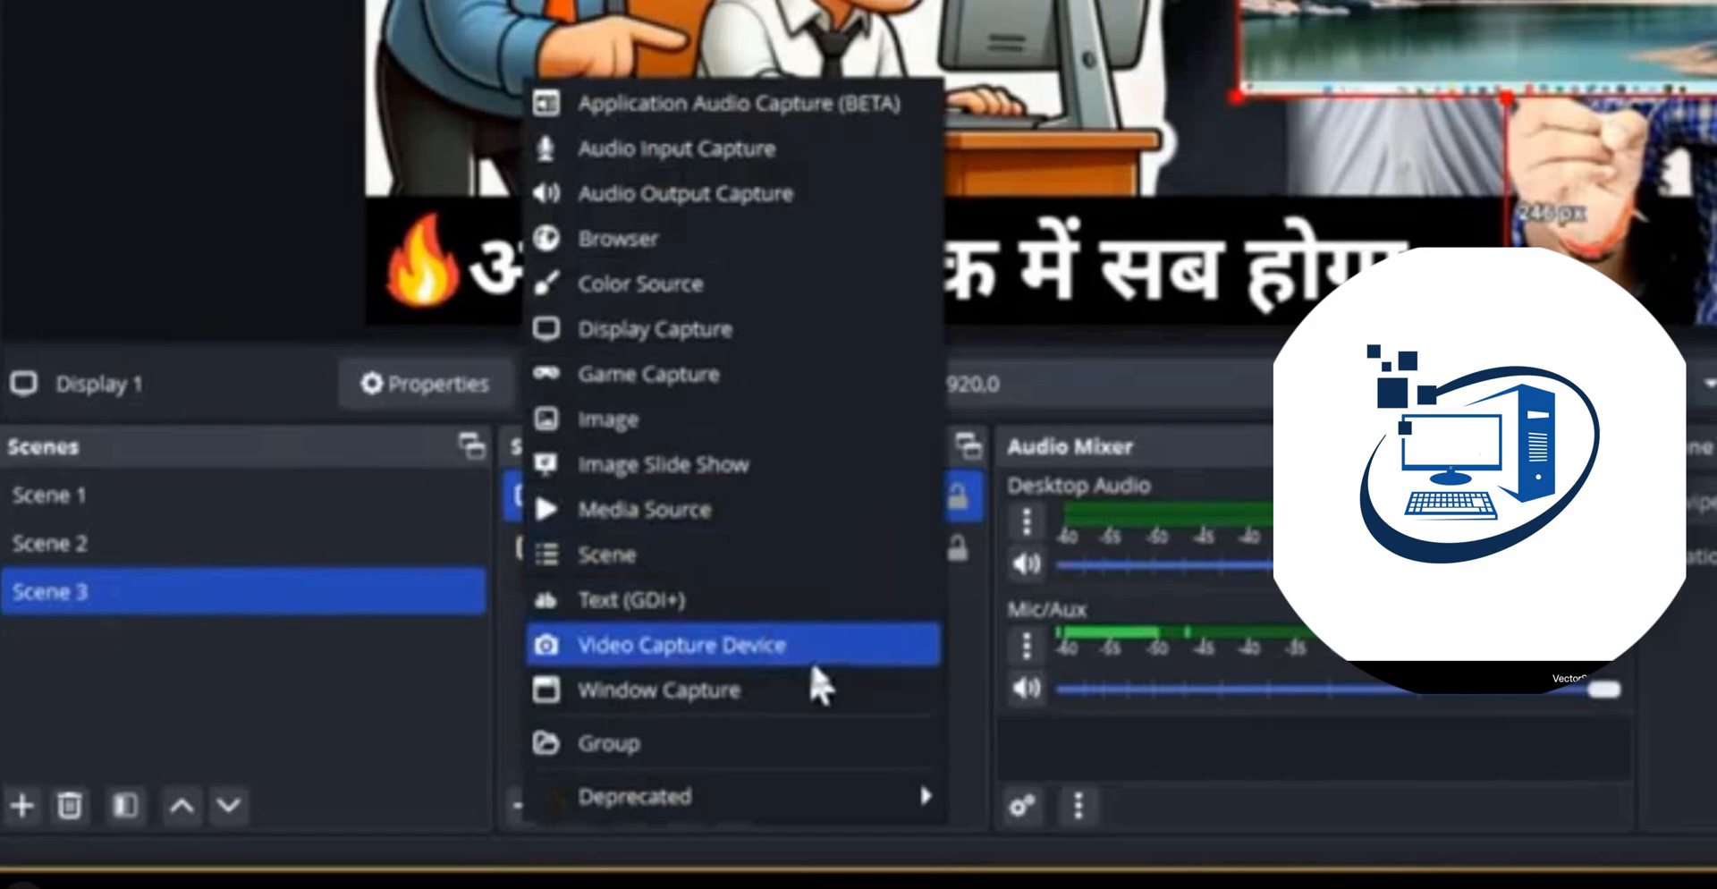
click(816, 667)
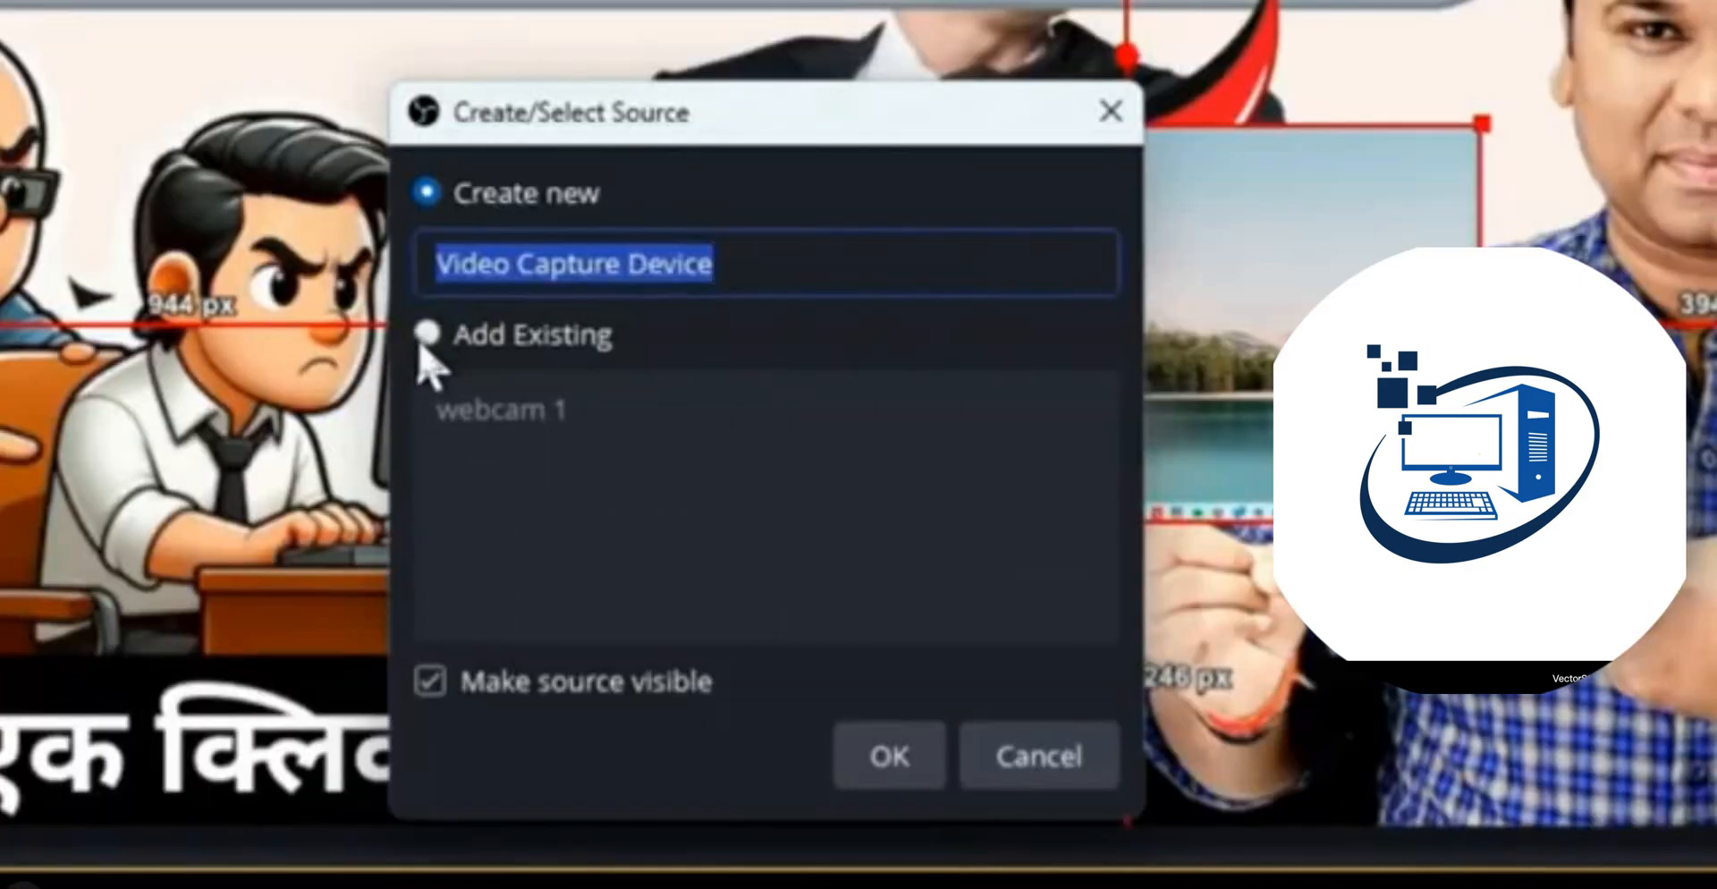
click(428, 334)
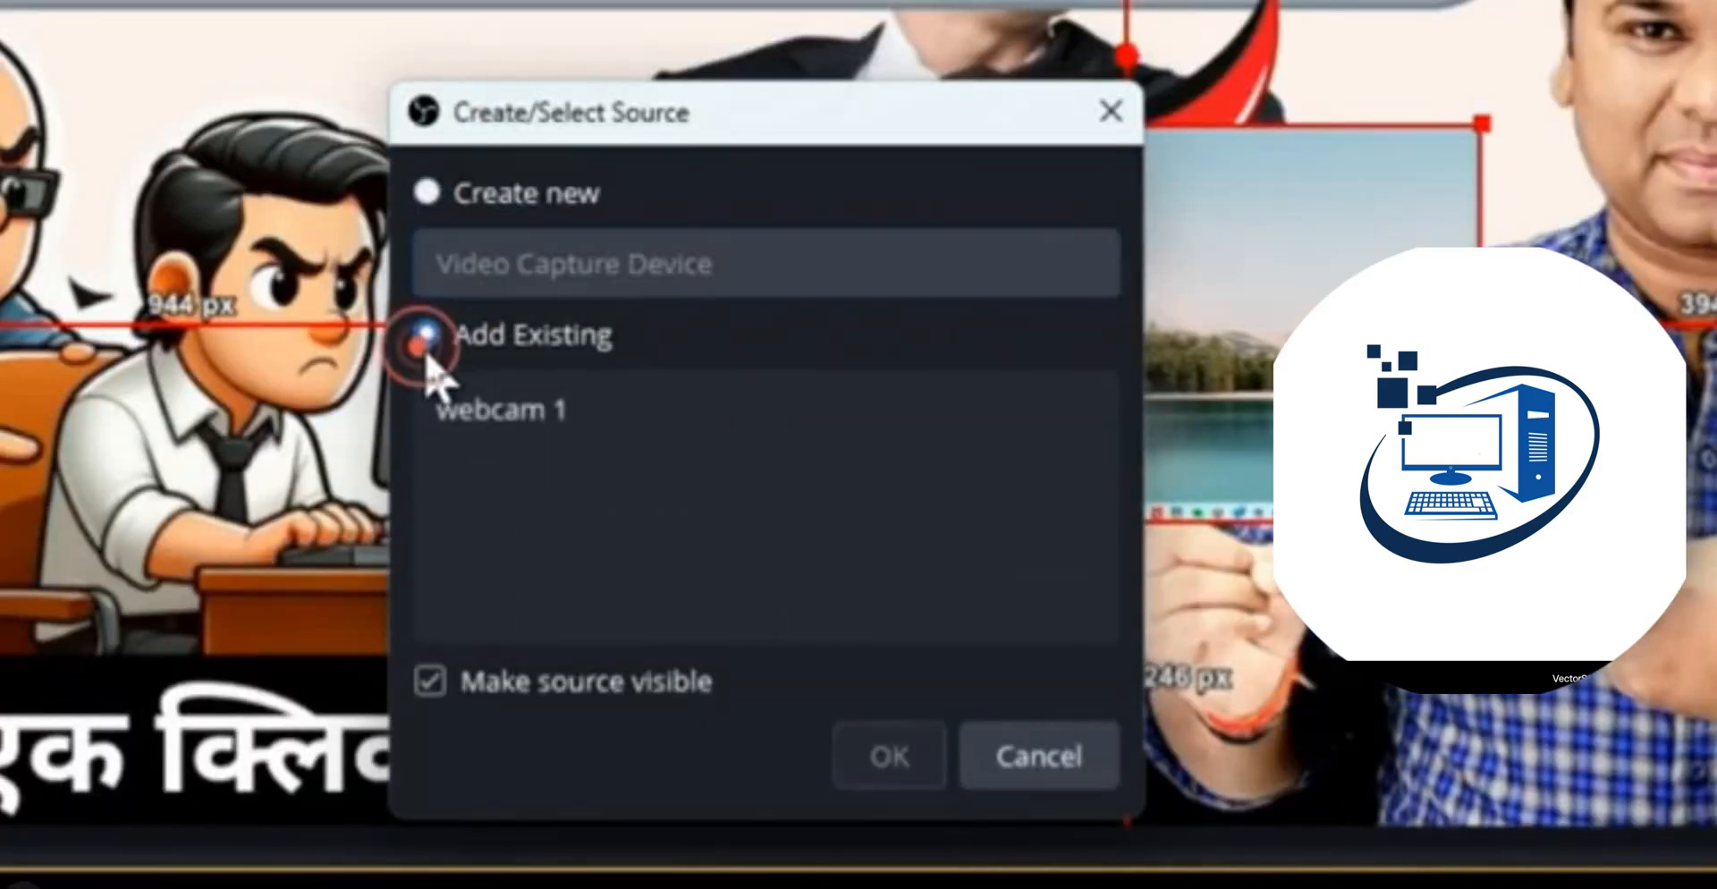
click(492, 410)
click(890, 756)
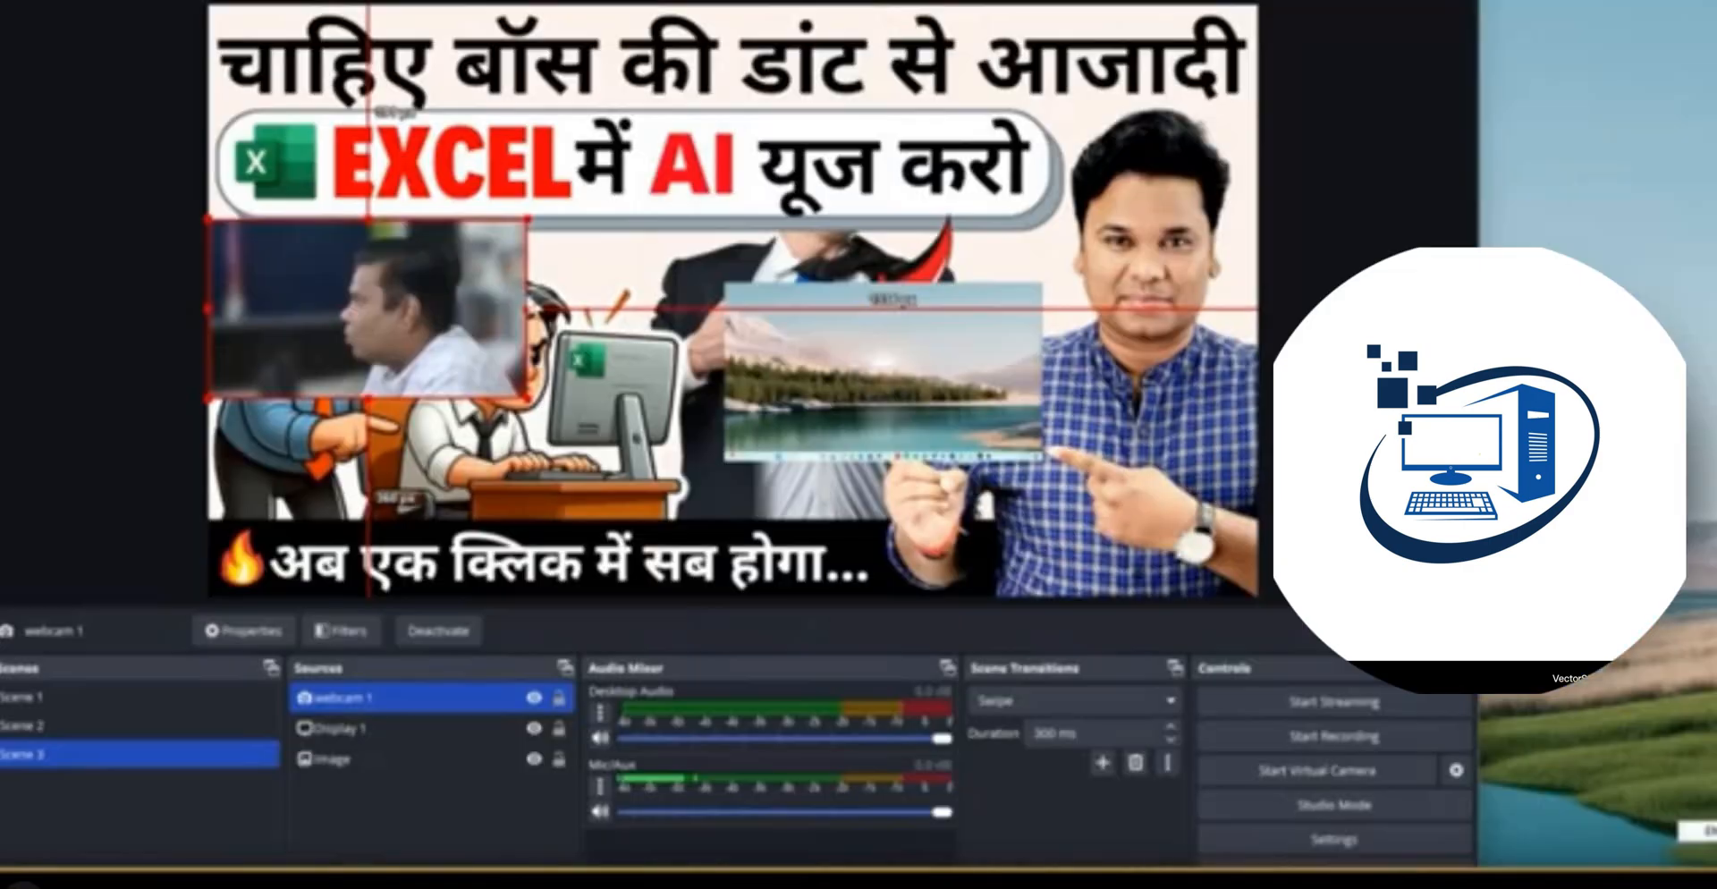
drag(470, 332, 619, 396)
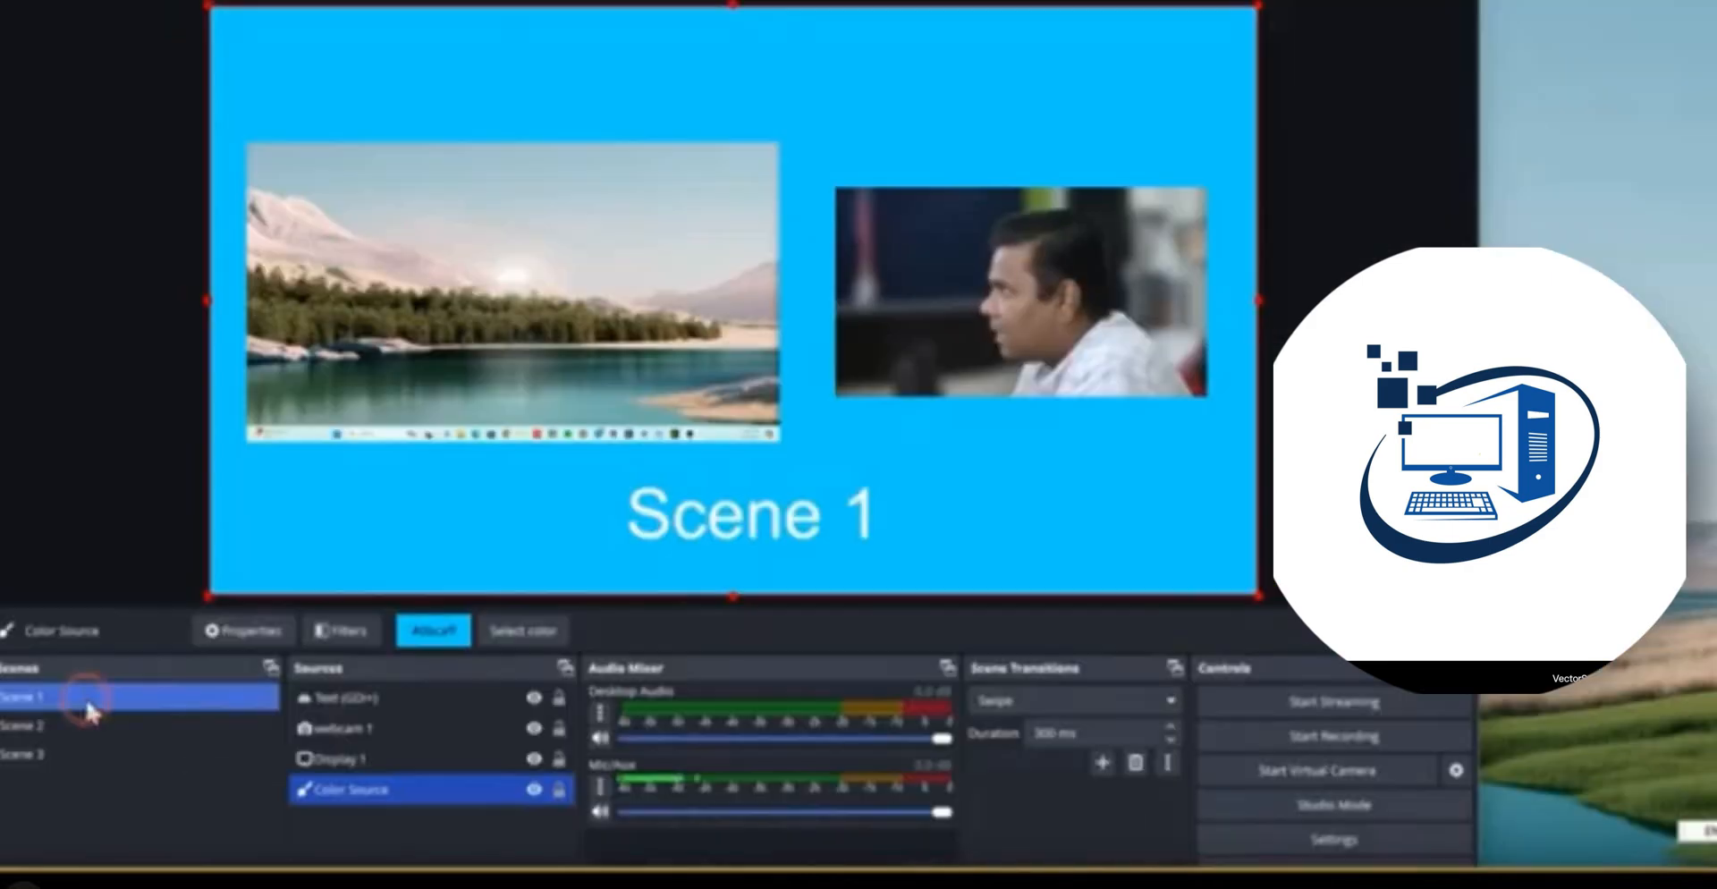
Preview Scene 1, Scene 2 and Scene 3 in turn, and end on Scene 2
click(183, 483)
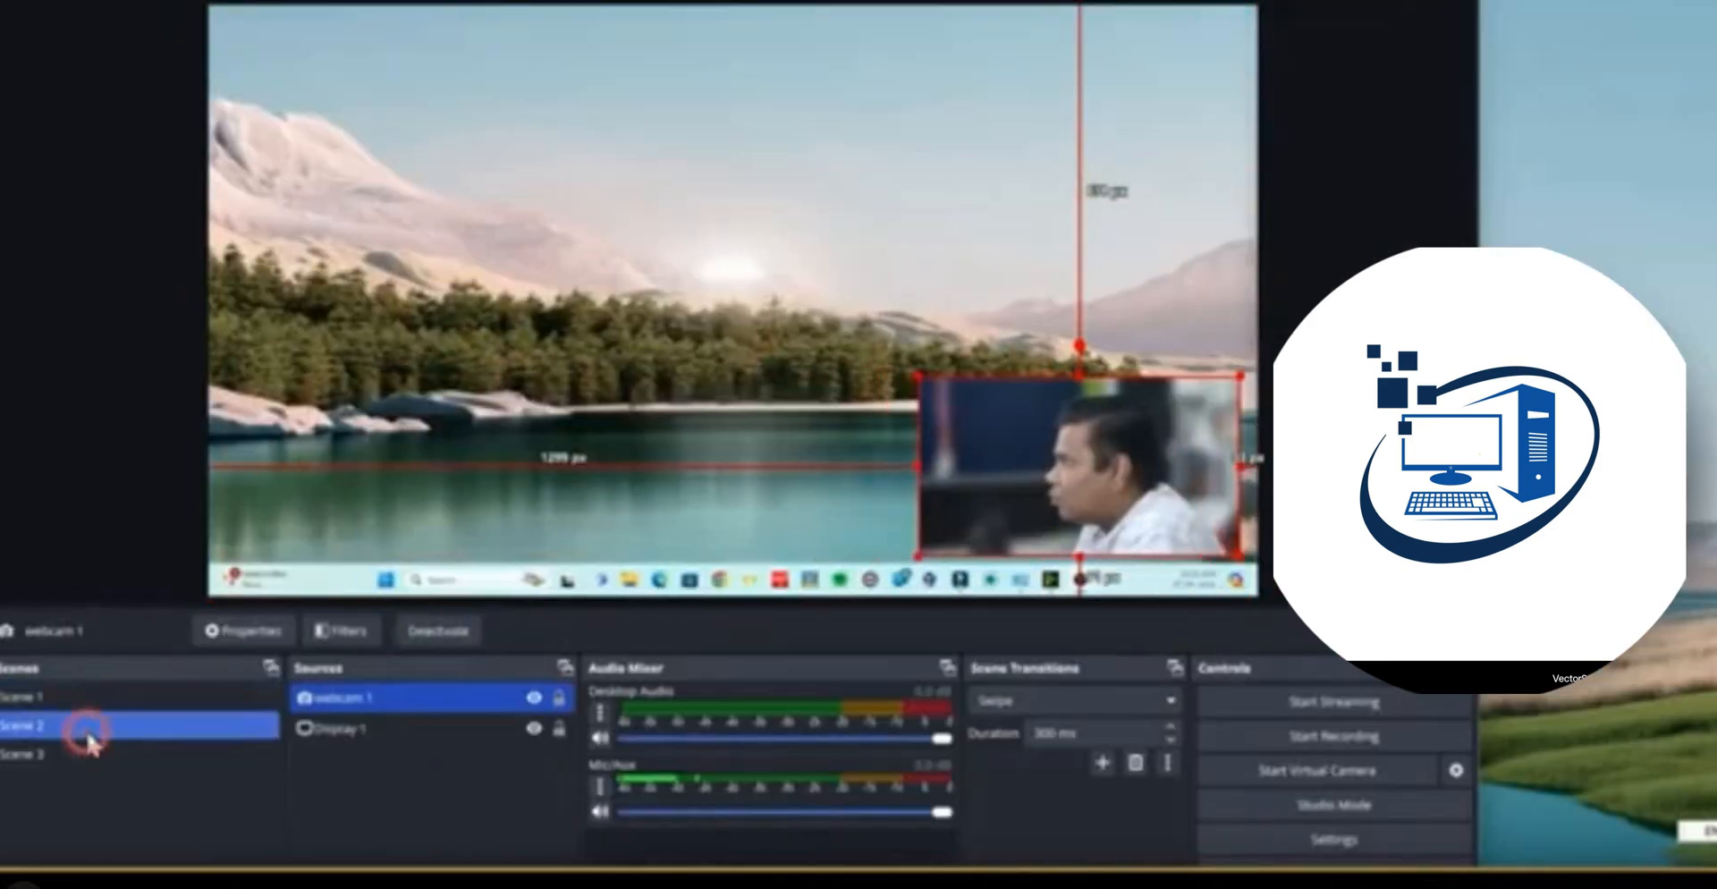
click(92, 754)
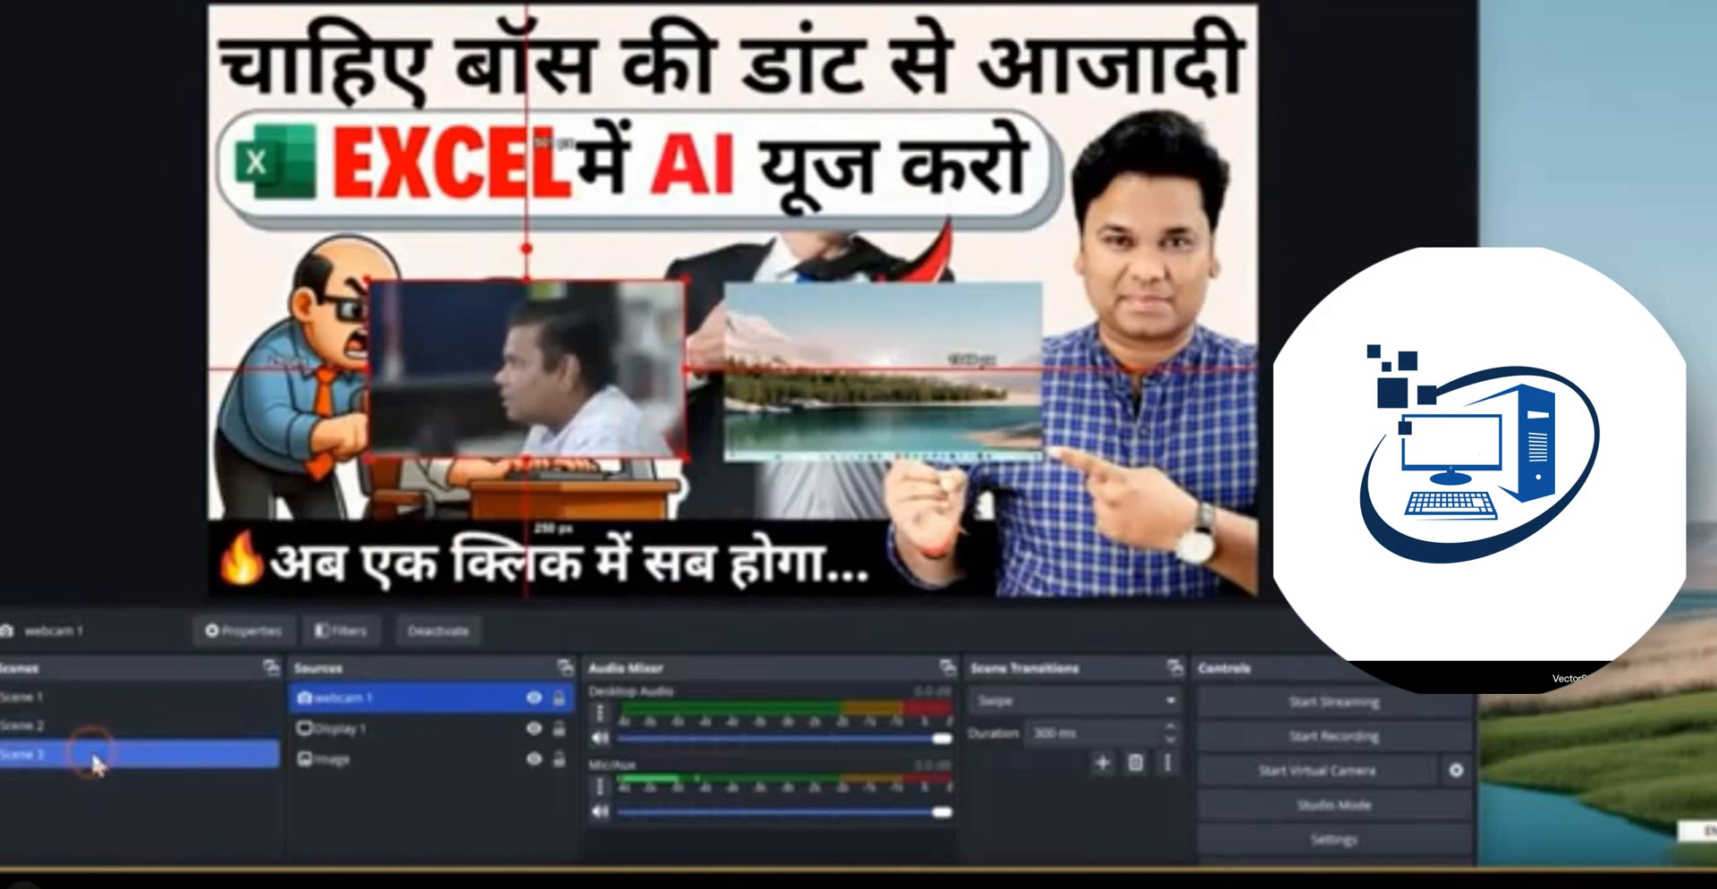
click(94, 726)
click(96, 694)
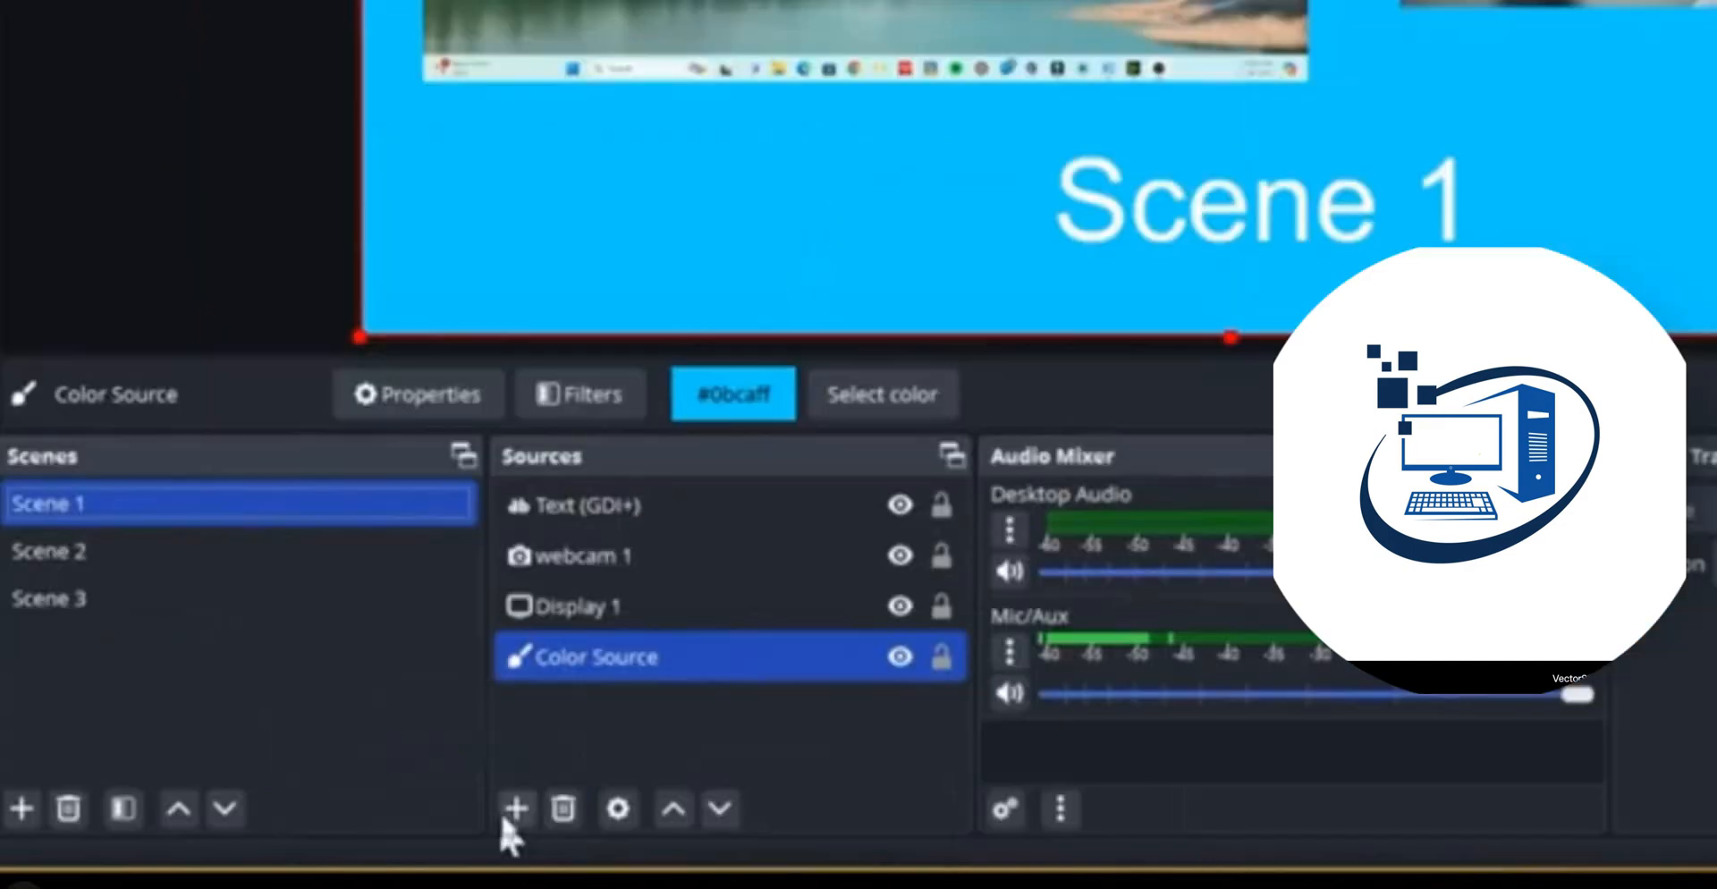
click(138, 728)
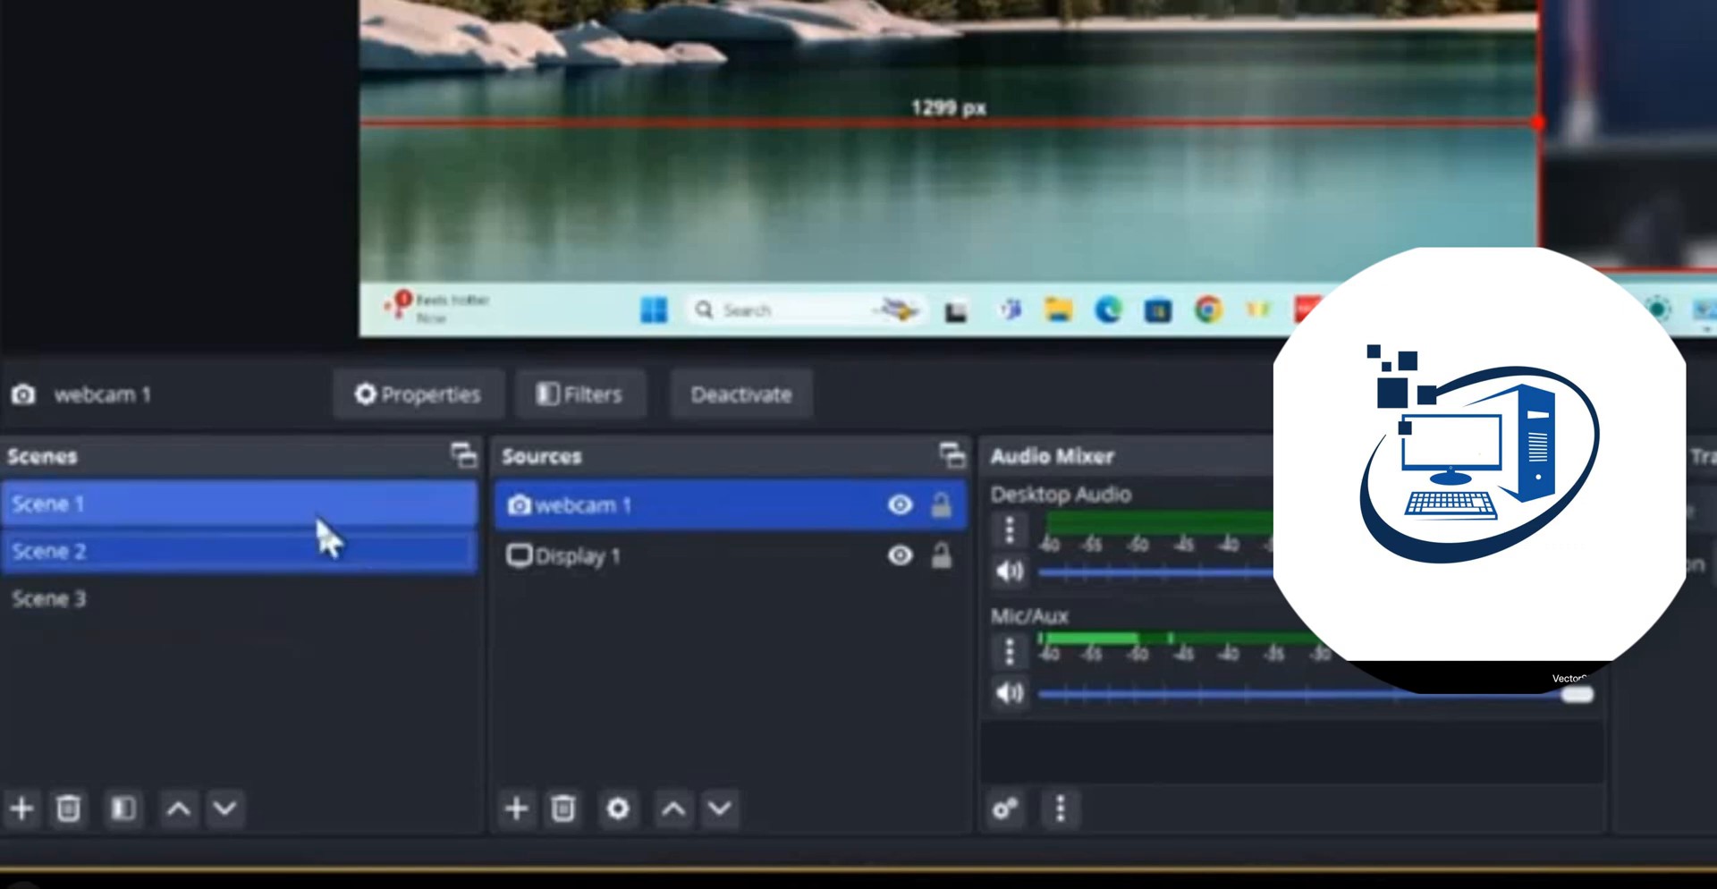
Try reusing the existing Text (GDI+) source in Scene 2, and remove it from the scene
click(516, 808)
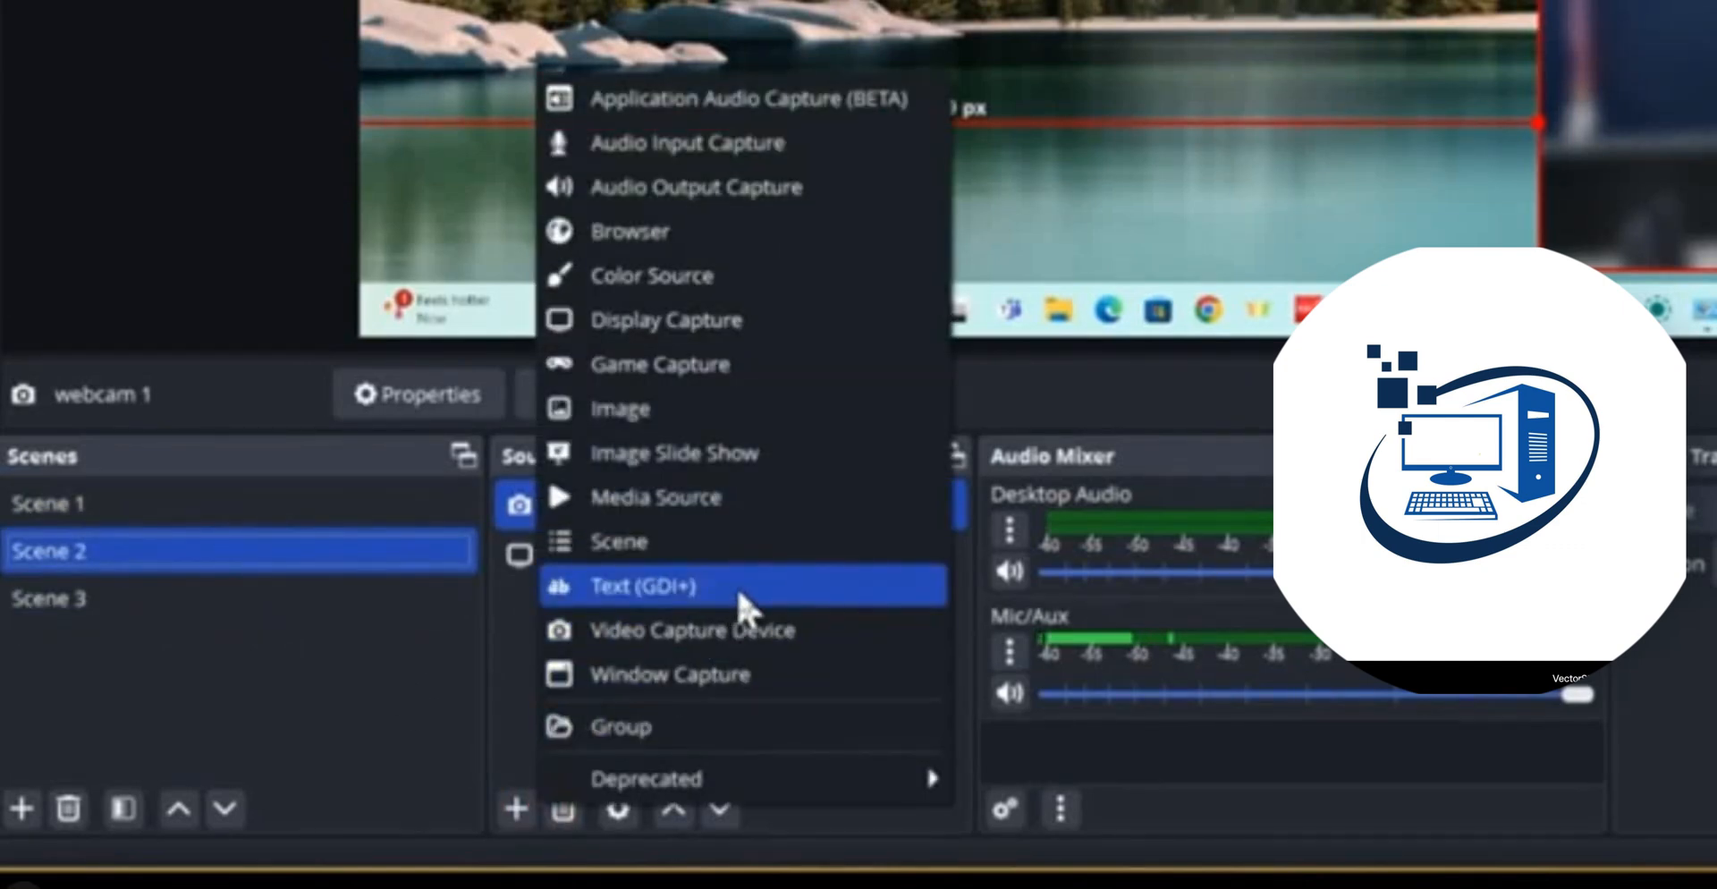
click(737, 589)
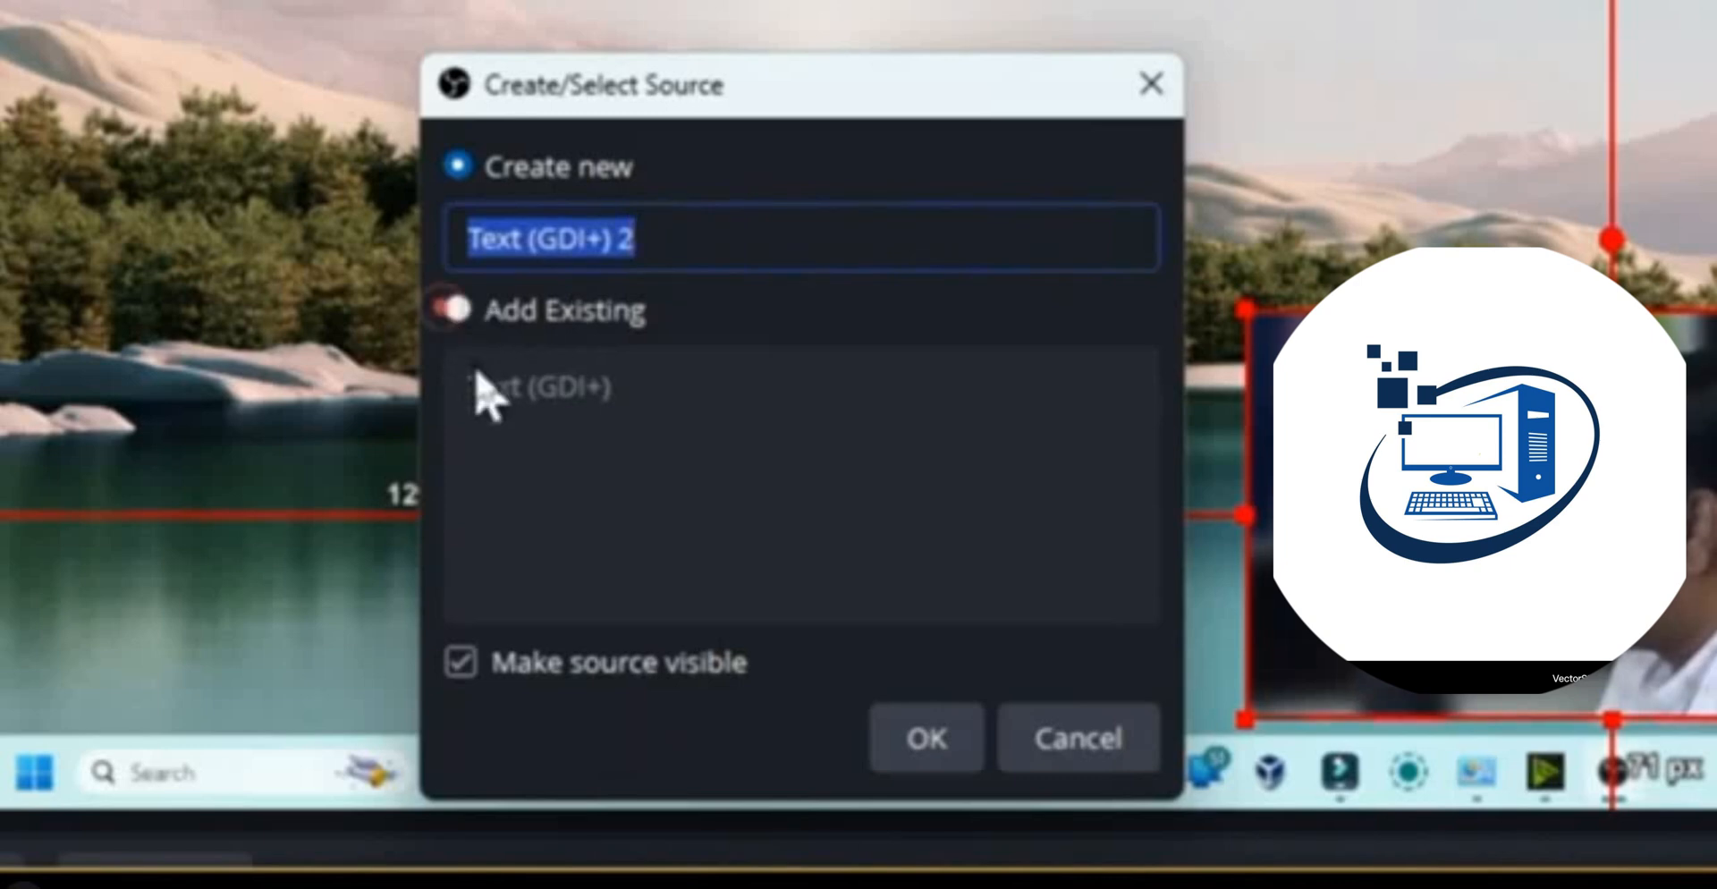
click(459, 311)
click(516, 386)
click(924, 738)
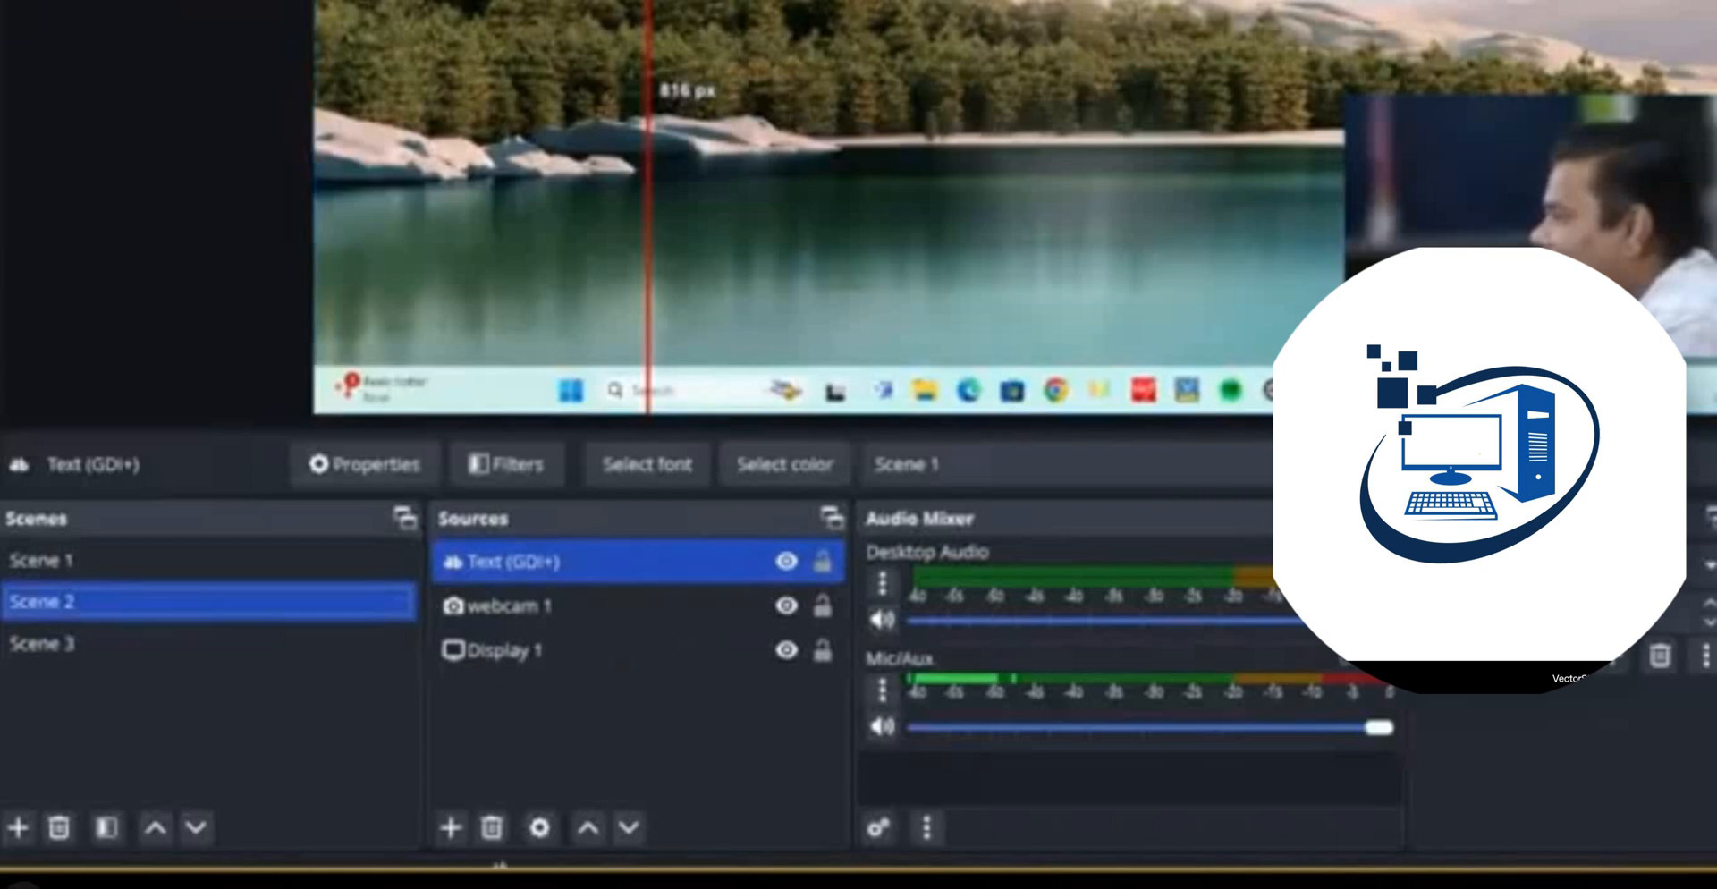
click(491, 827)
click(1173, 225)
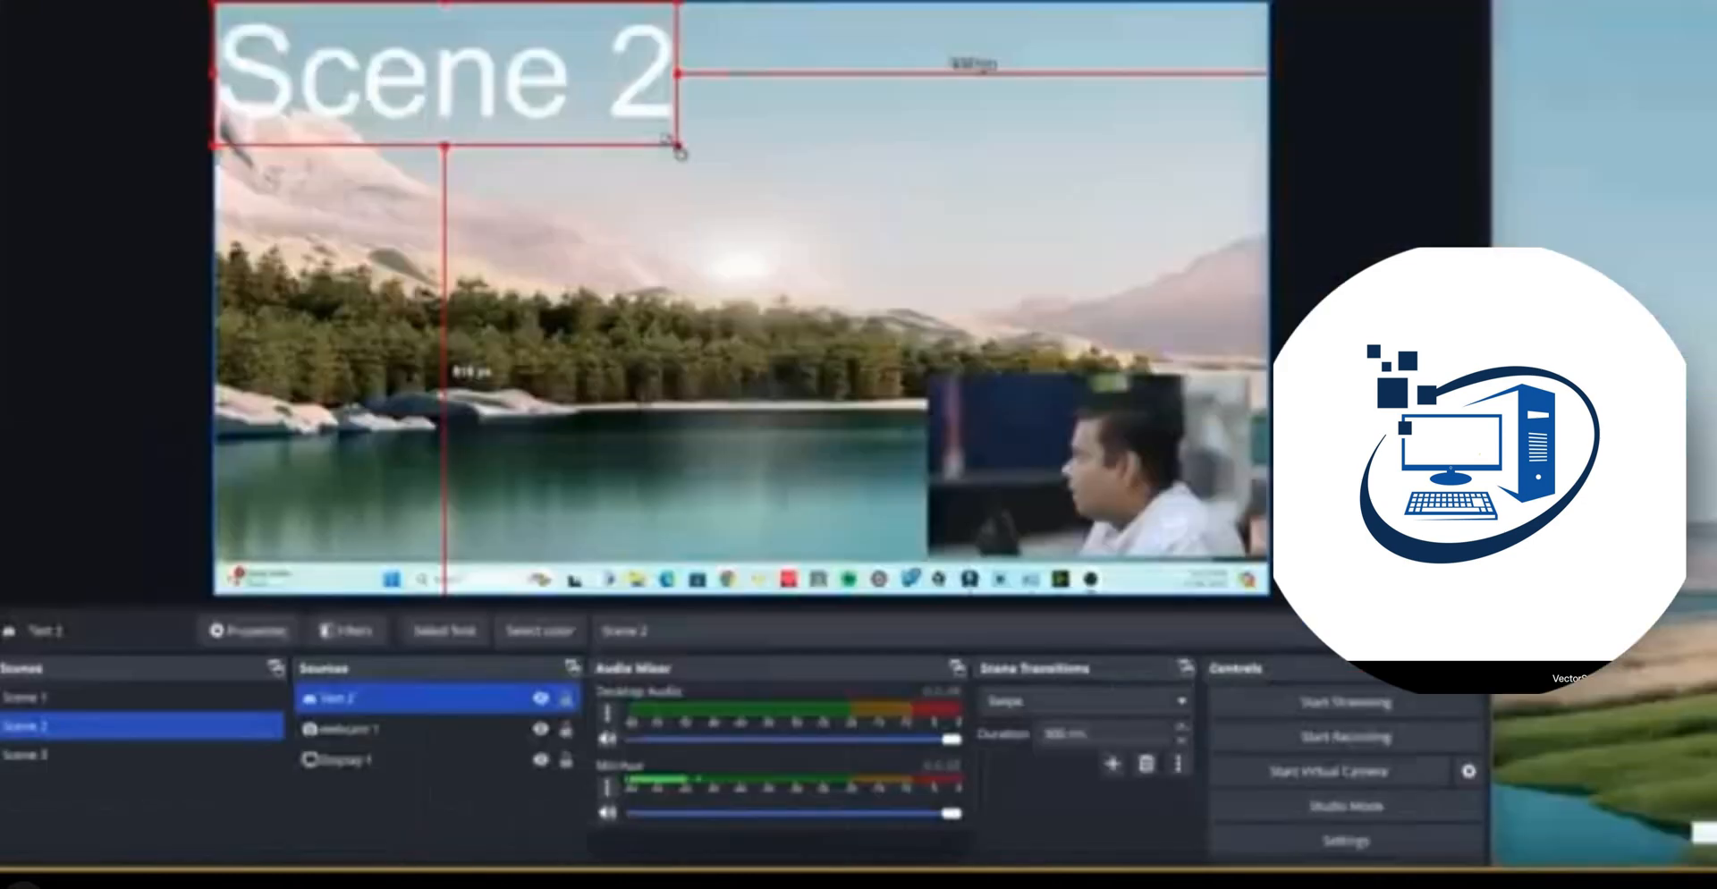
Shrink the Text 2 title in Scene 2 and place it just above the captured taskbar, left of the webcam
drag(682, 138, 555, 107)
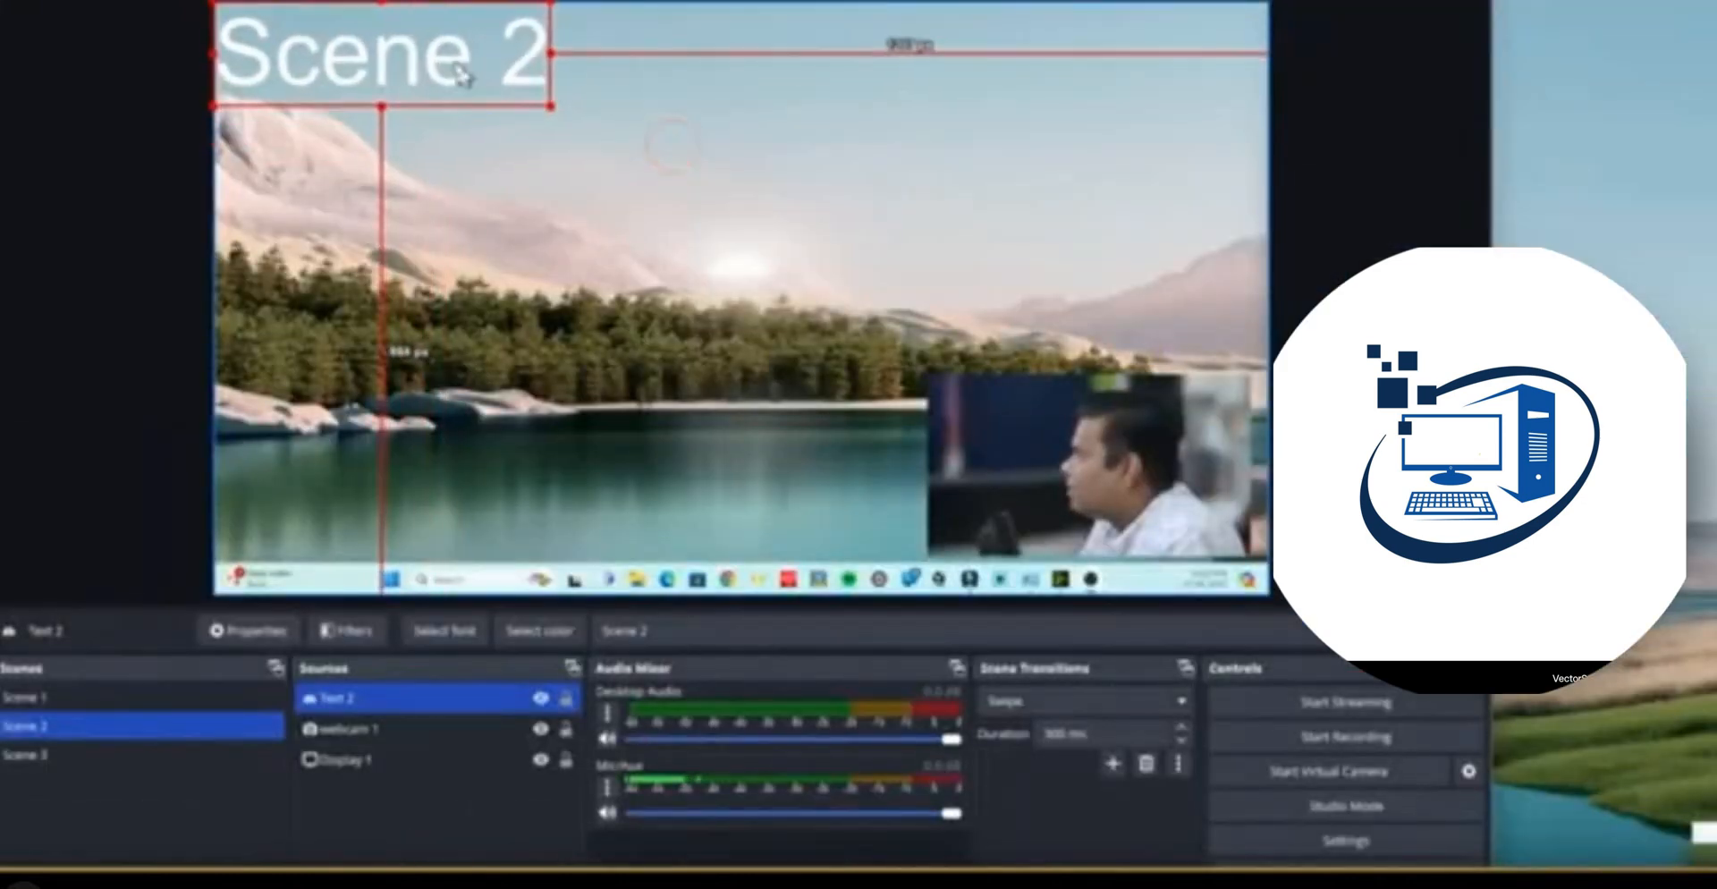
drag(458, 59, 799, 503)
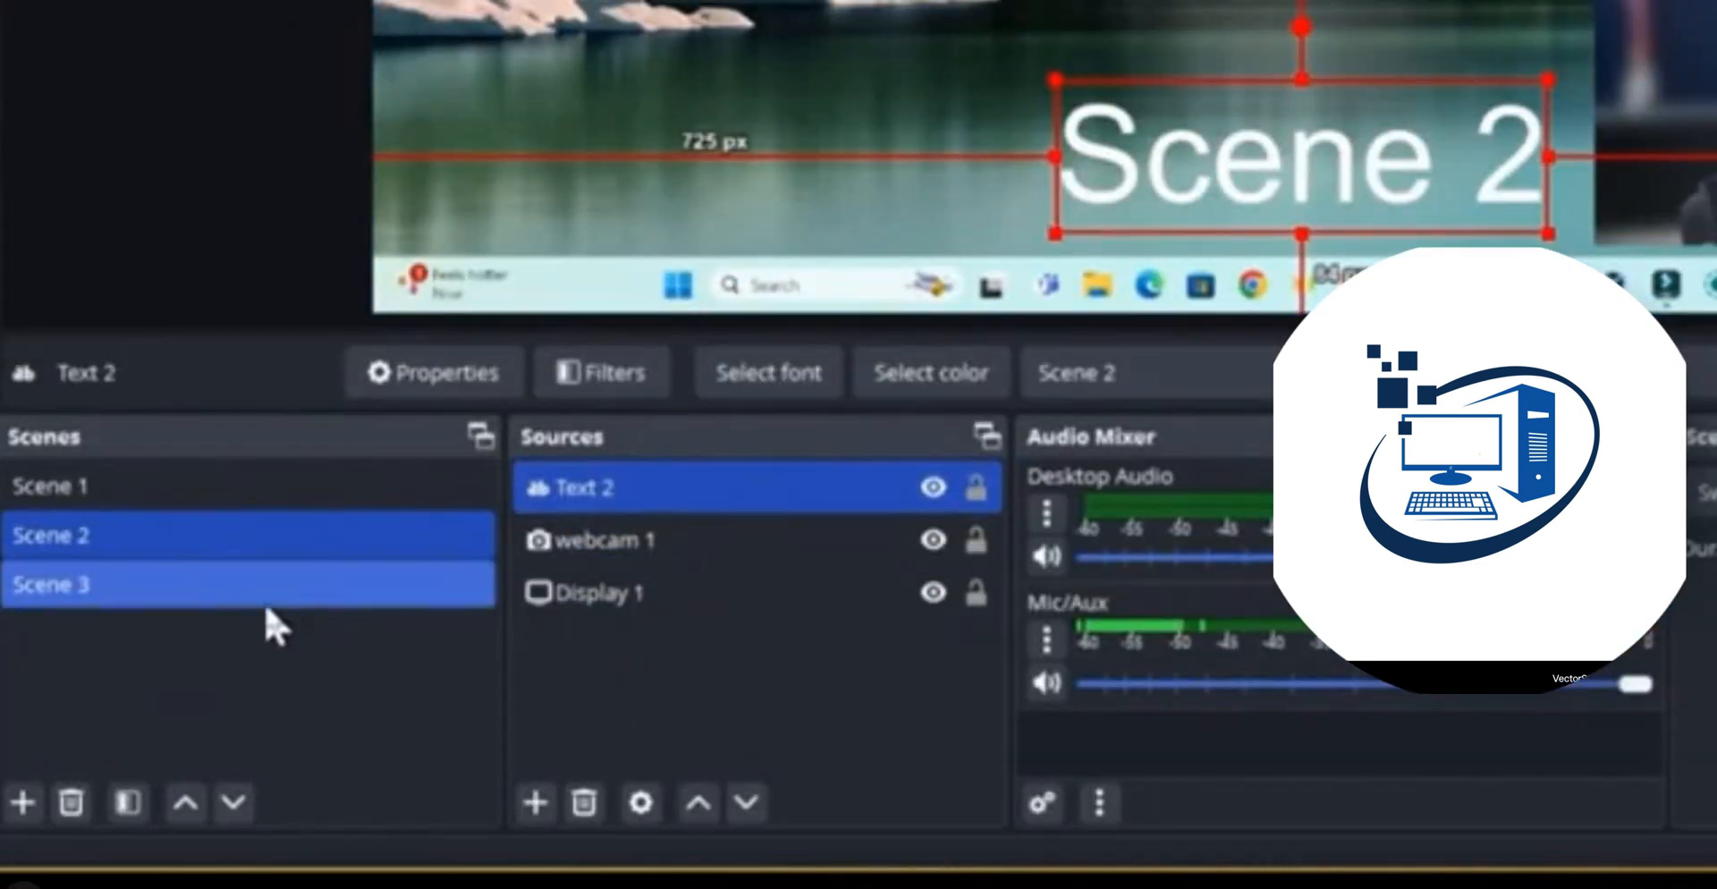
Create a new text source named Text 3 in Scene 3 with the text "Scene 3"
click(266, 606)
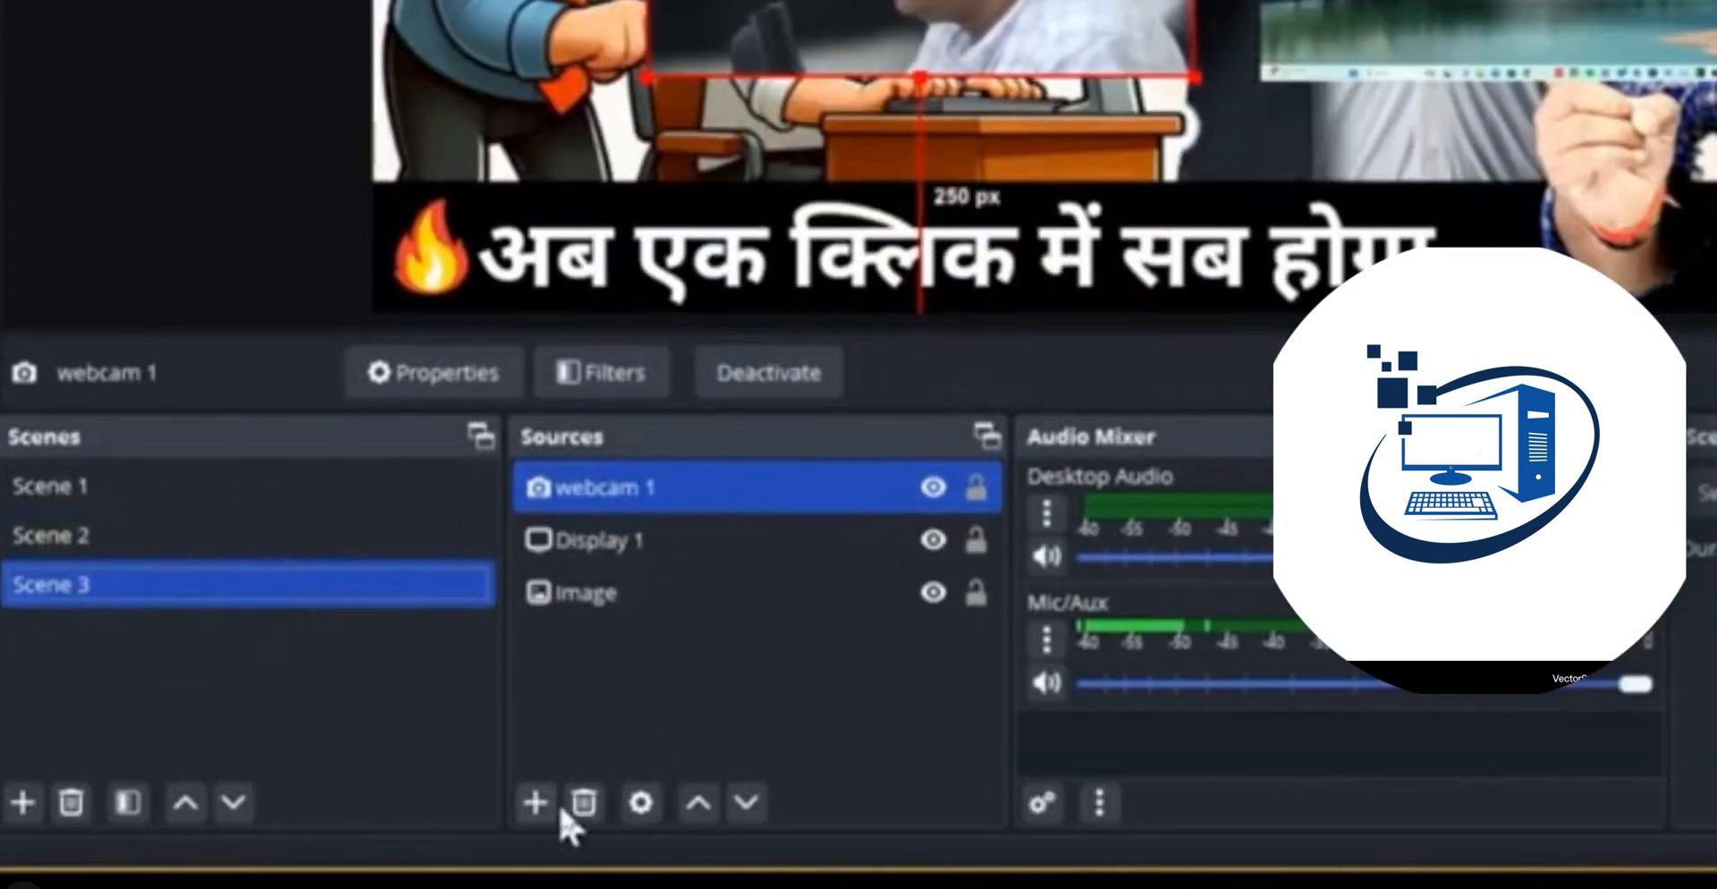
click(534, 802)
click(684, 586)
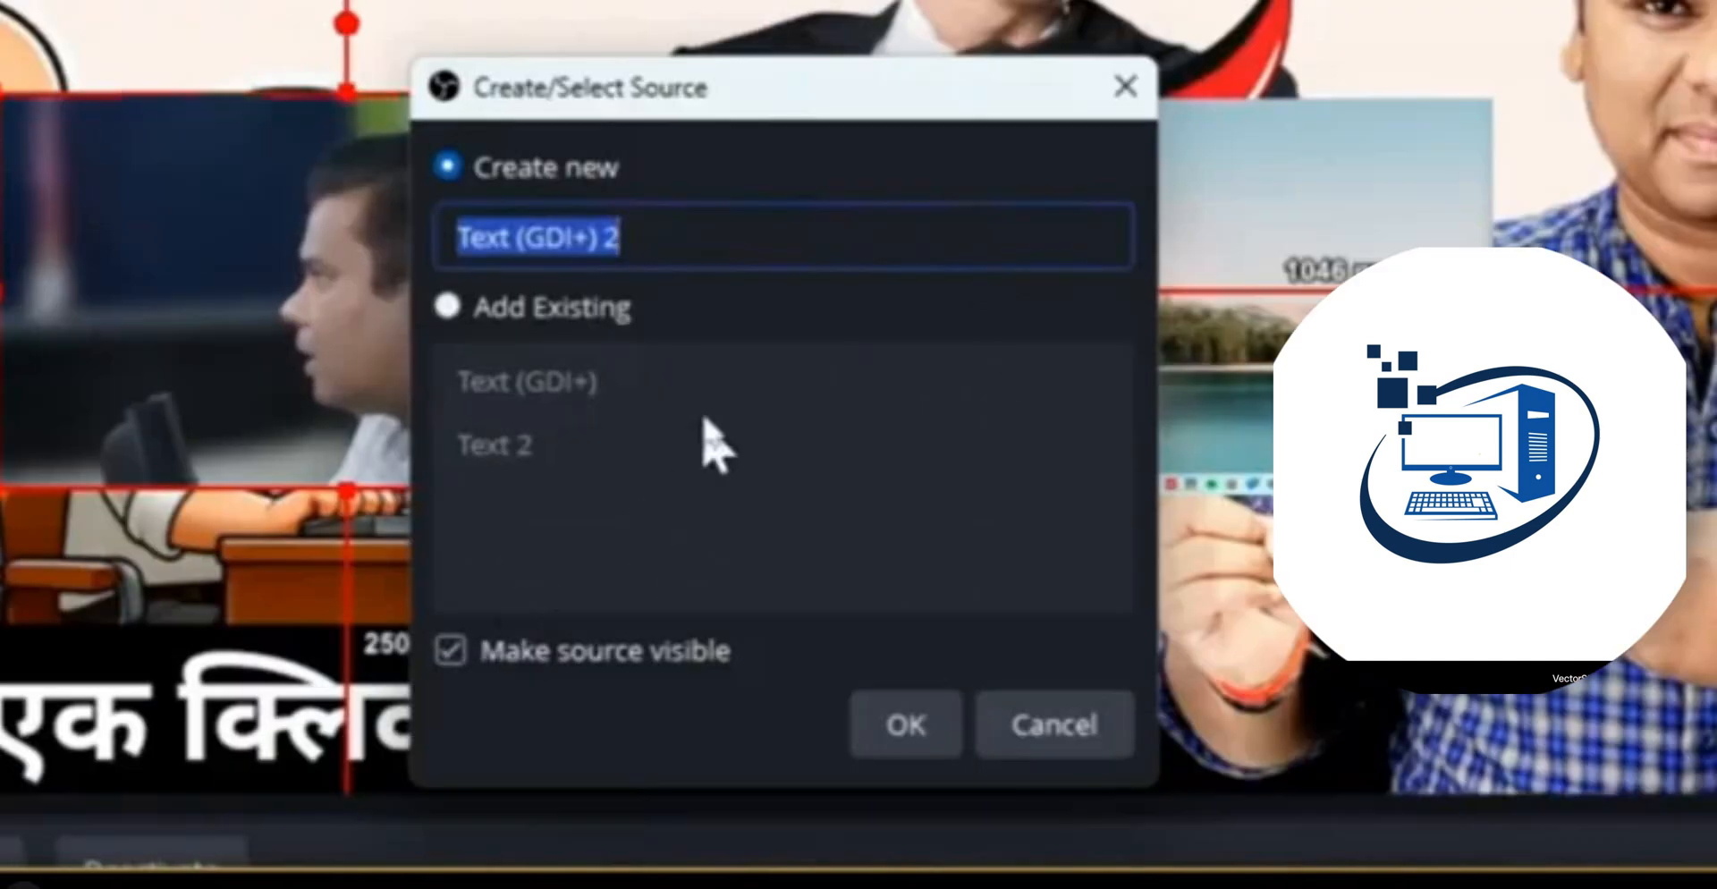
click(877, 614)
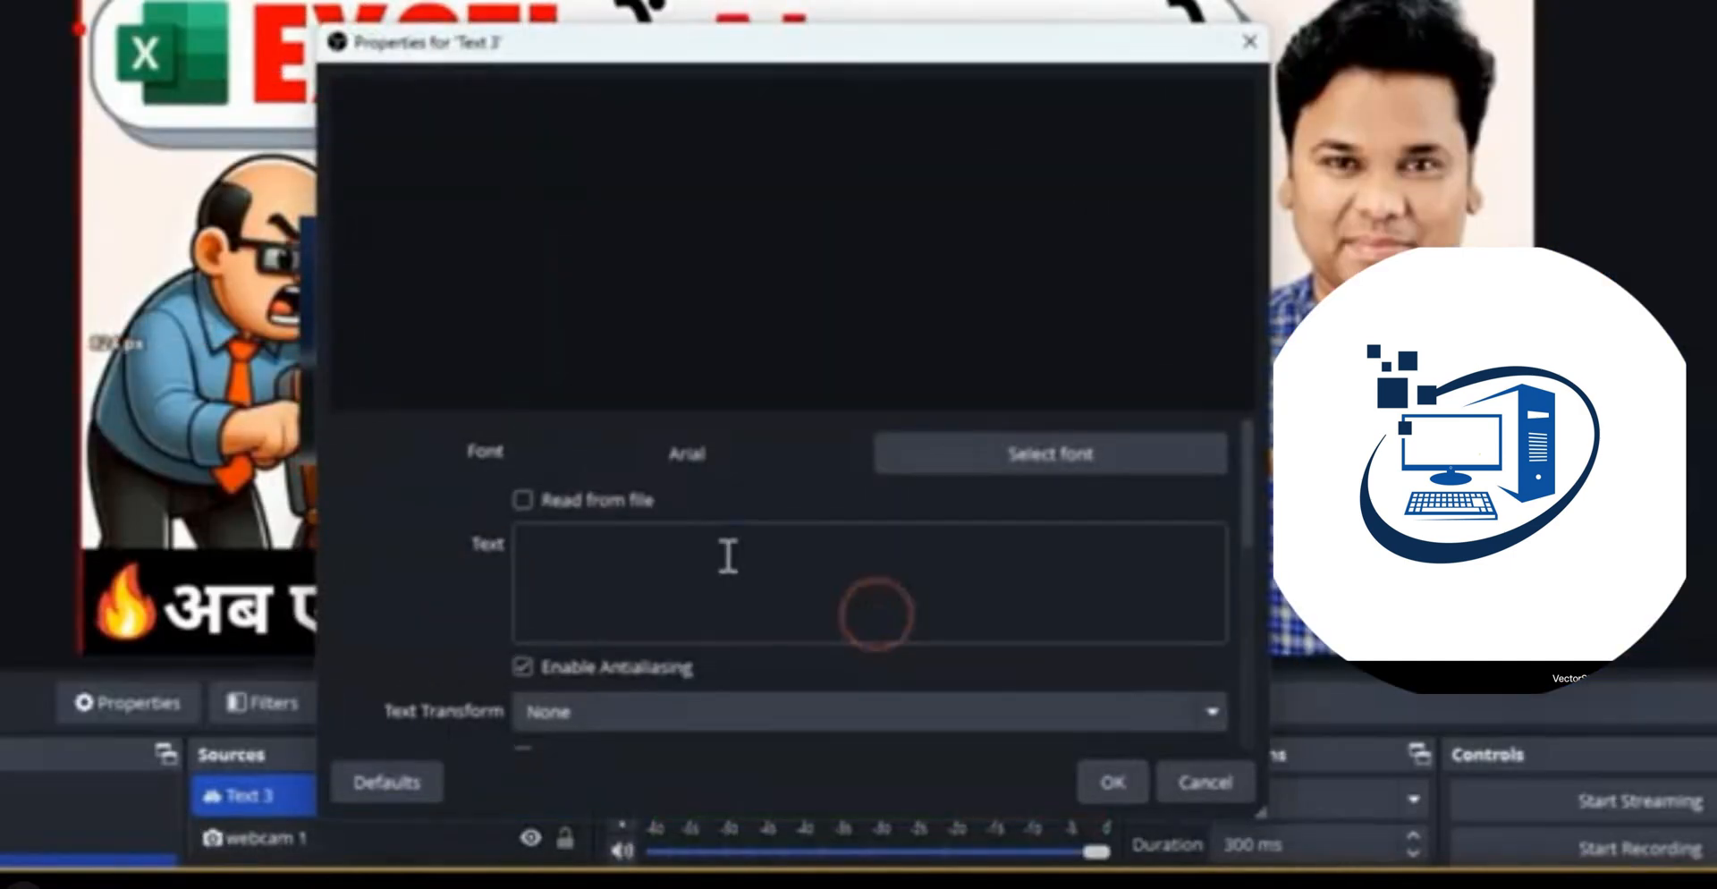
text(Scene 2)
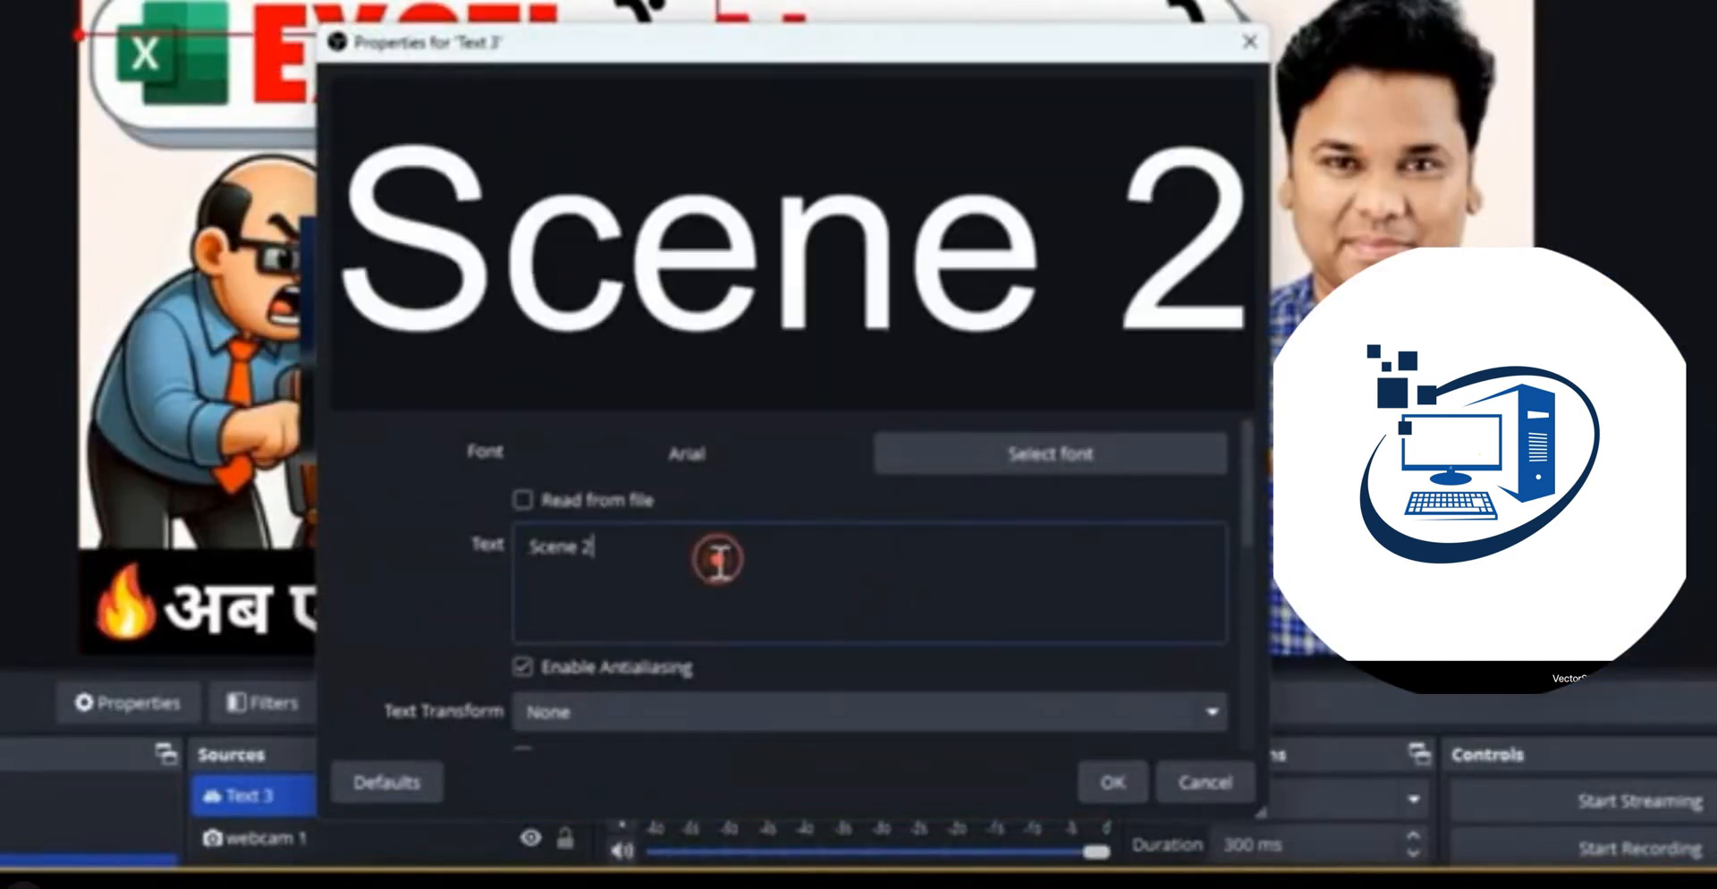
key(BackSpace)
text(3)
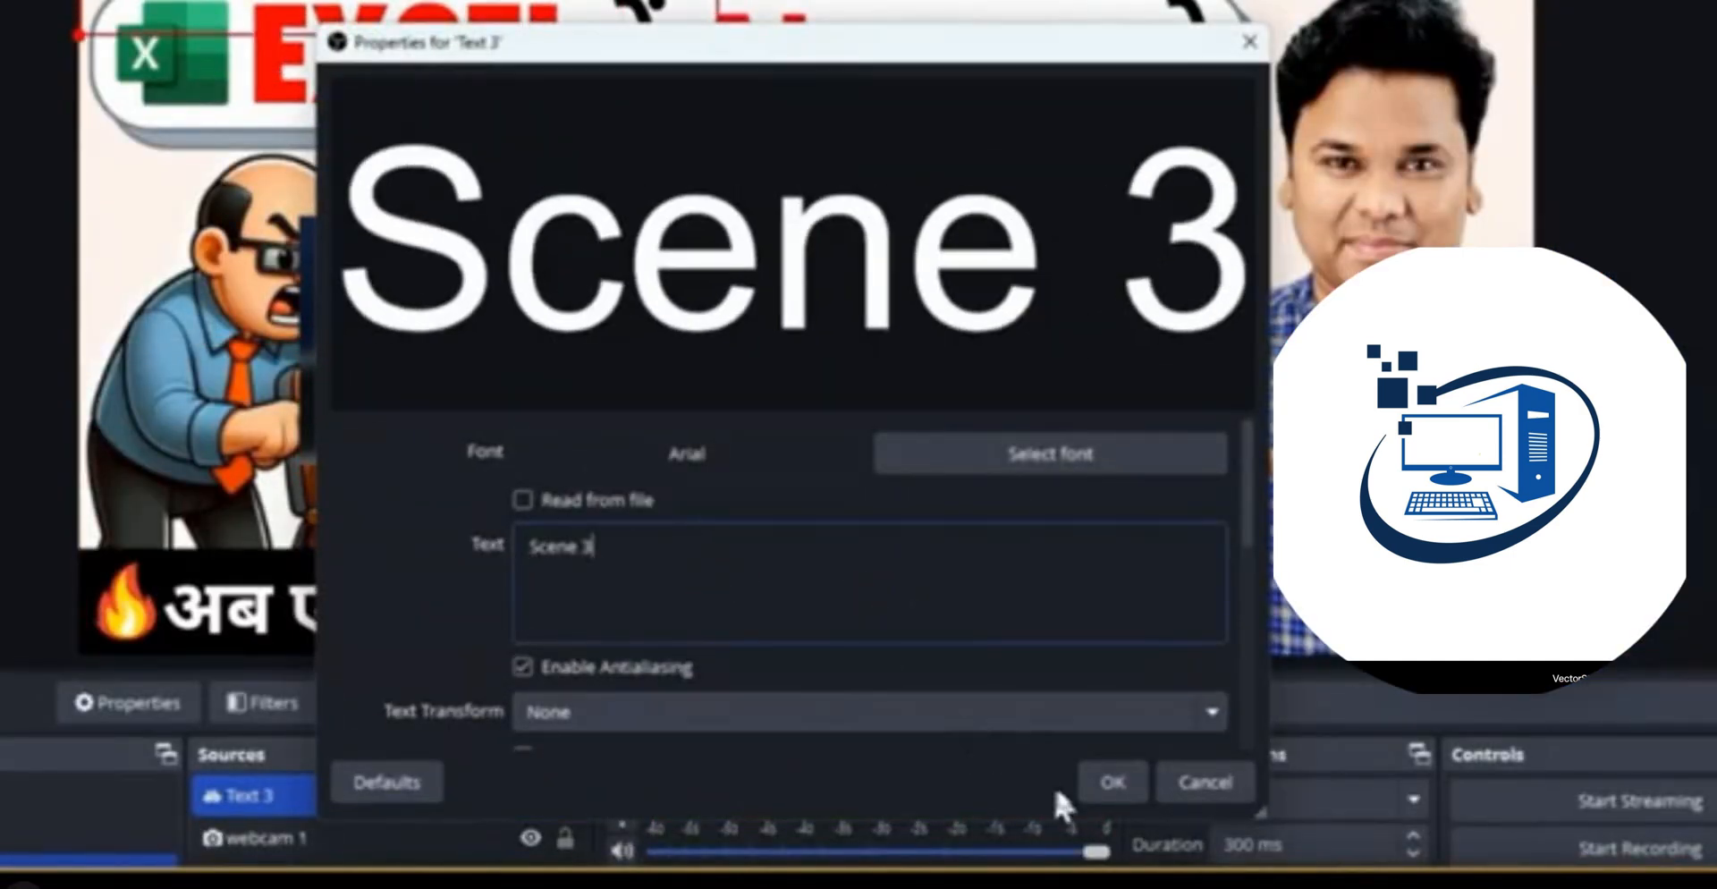
click(1113, 783)
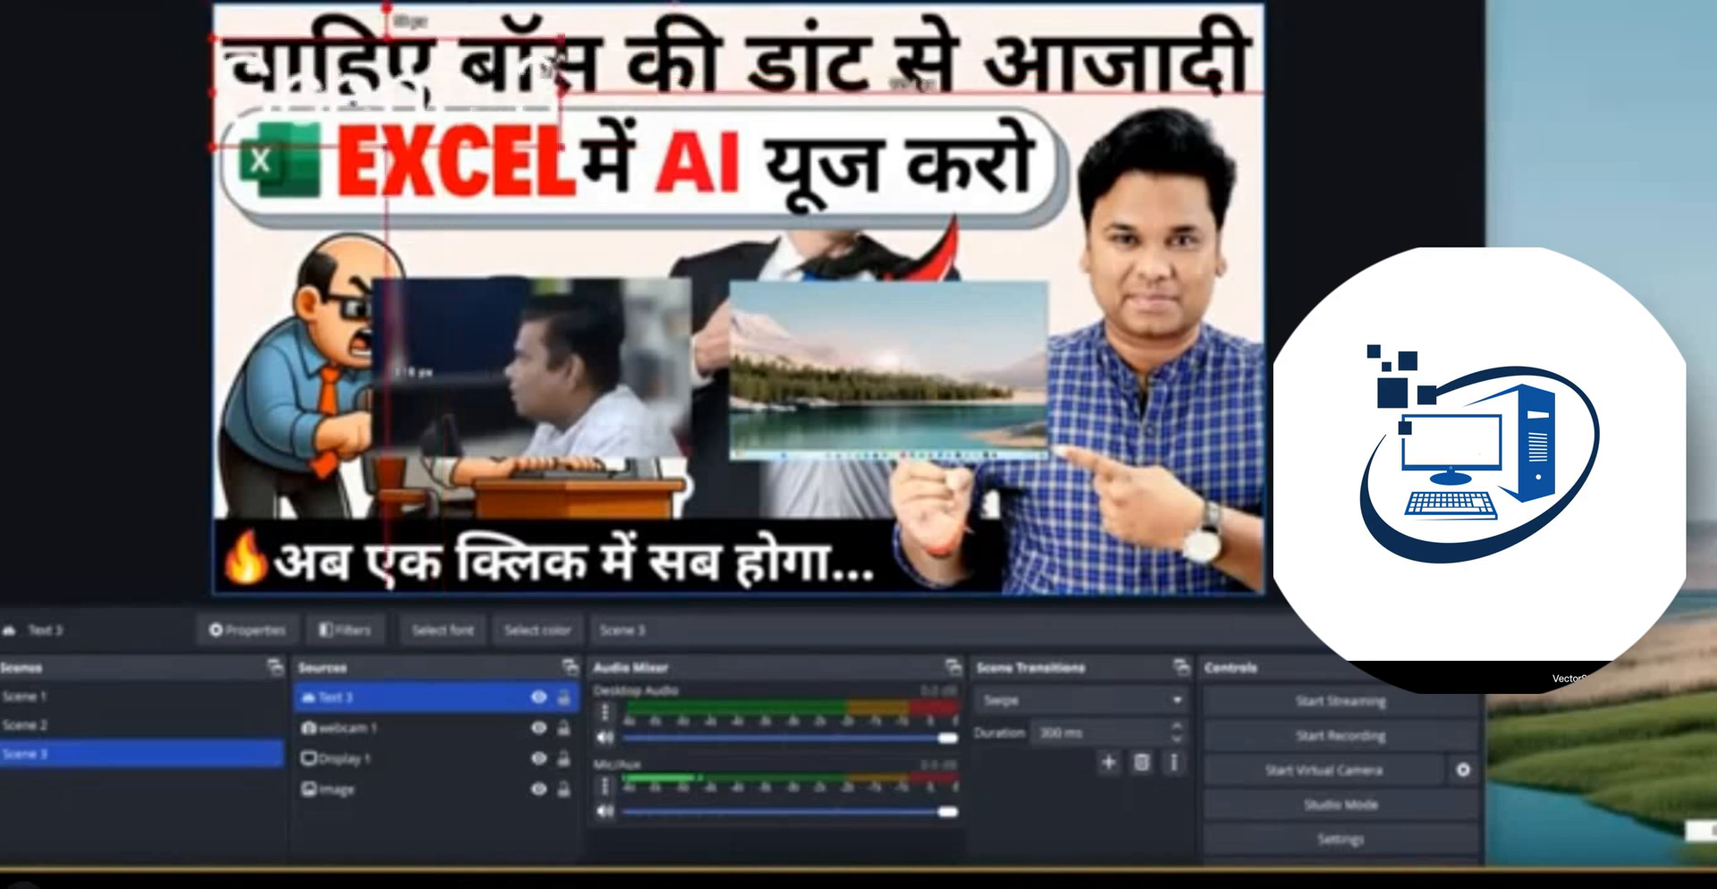
View Scene 1 and Scene 2, and return to Scene 3
click(74, 697)
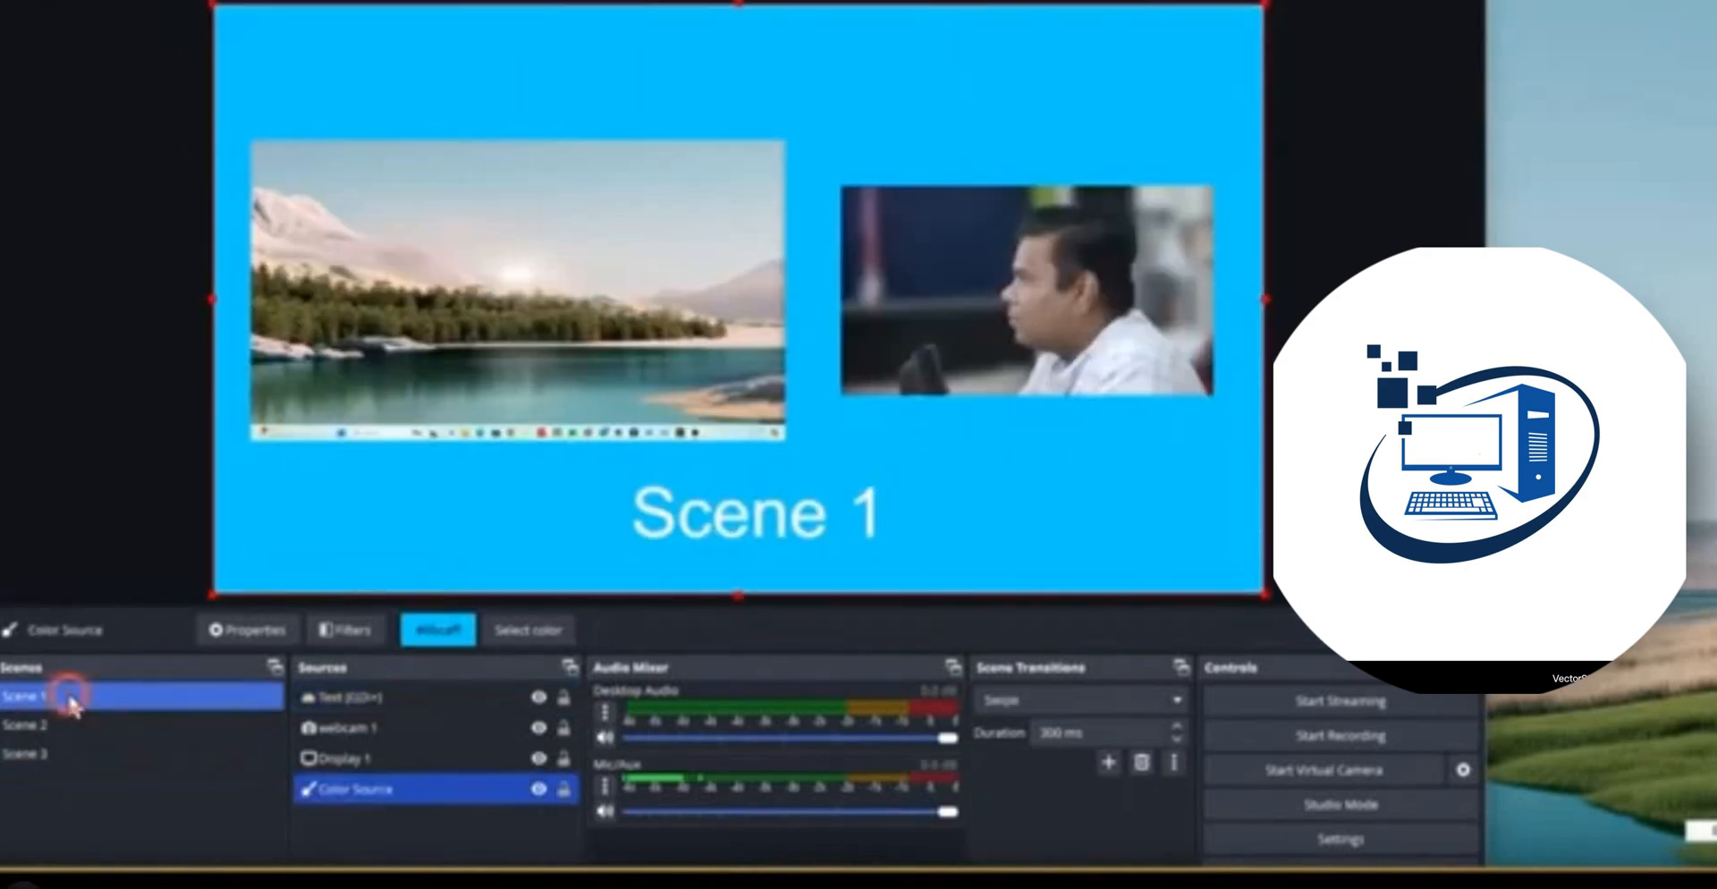
click(81, 723)
click(83, 752)
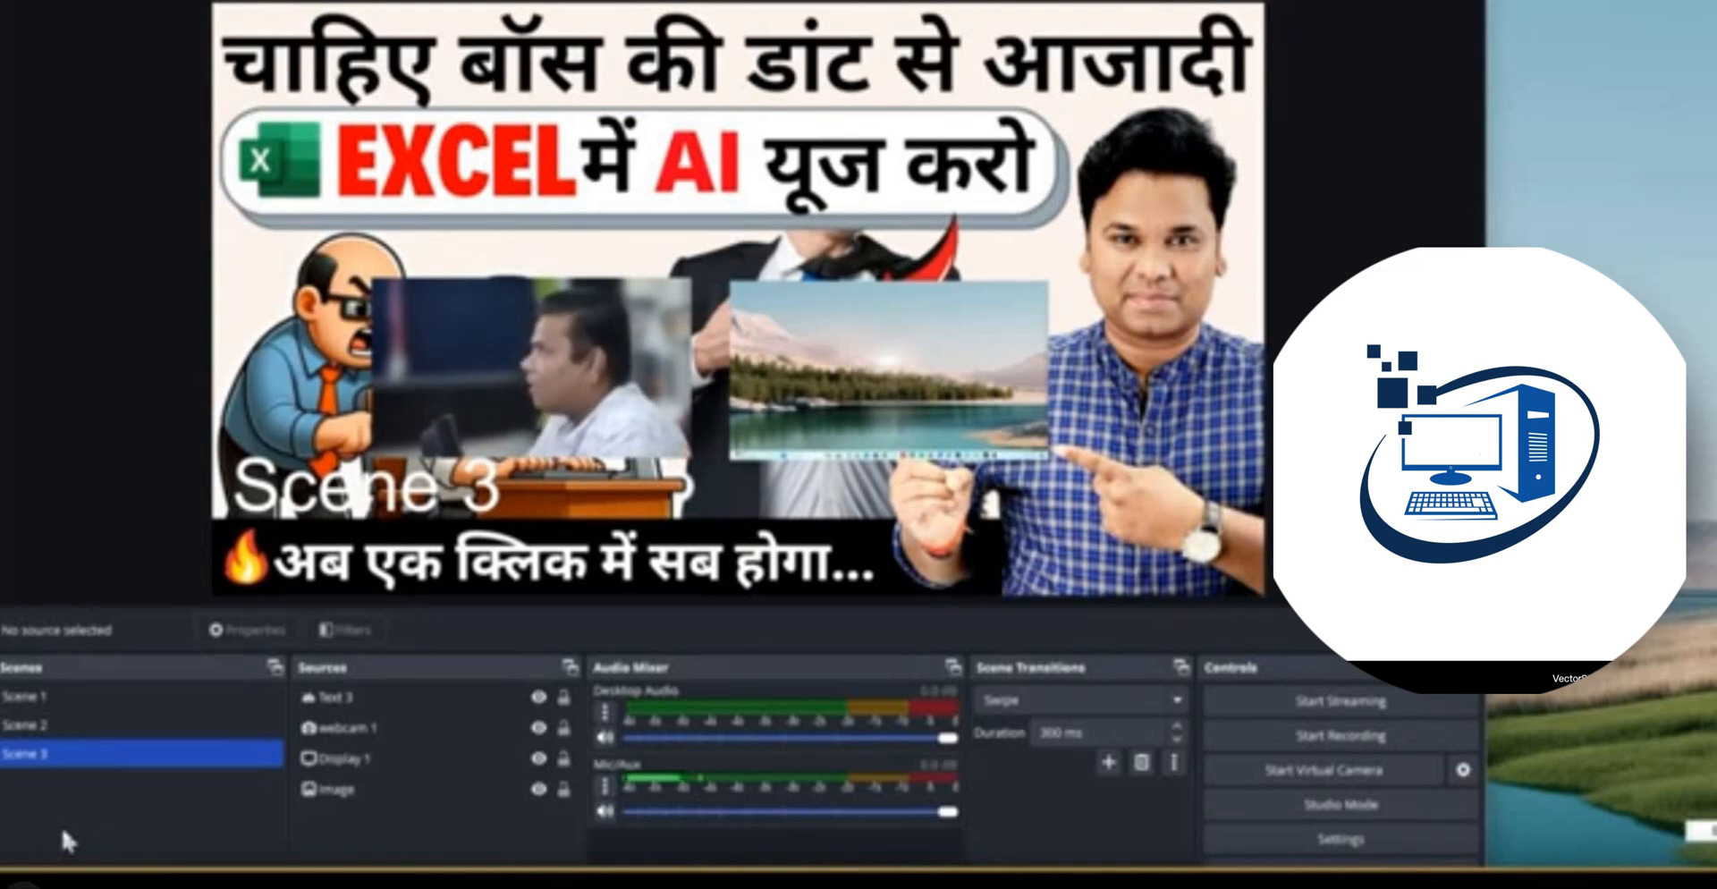
Swap the two captures in Scene 3 so Display 1 sits on the left and webcam 1 on the right, with a small gap
click(775, 414)
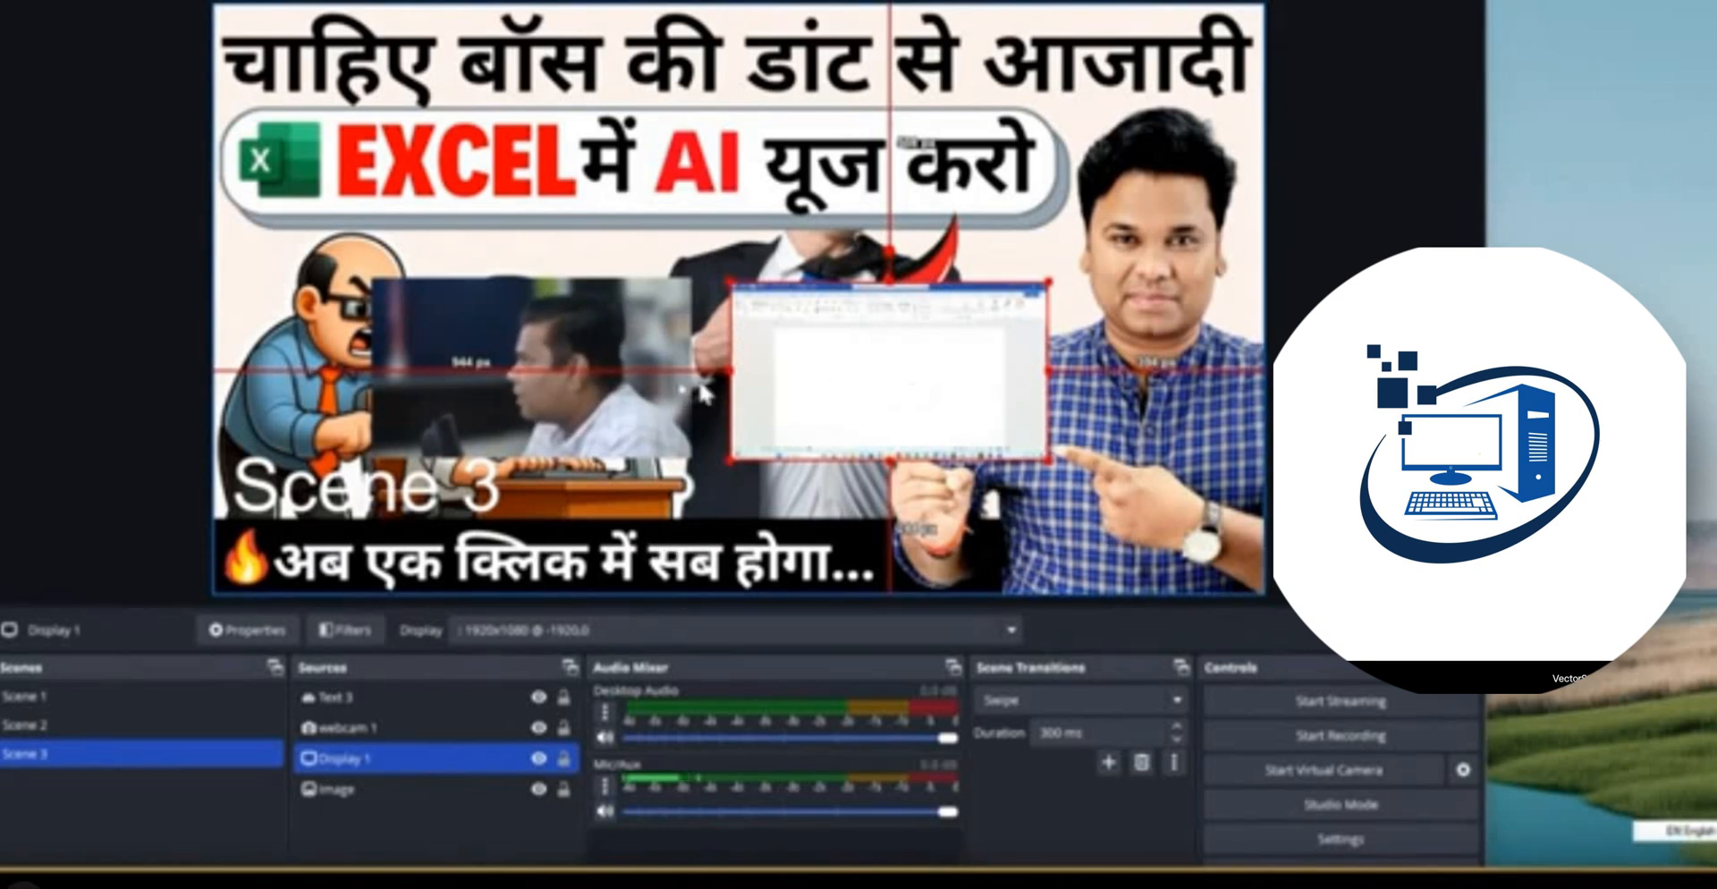
click(537, 394)
drag(537, 393, 1001, 394)
drag(798, 395, 470, 394)
drag(943, 424, 860, 428)
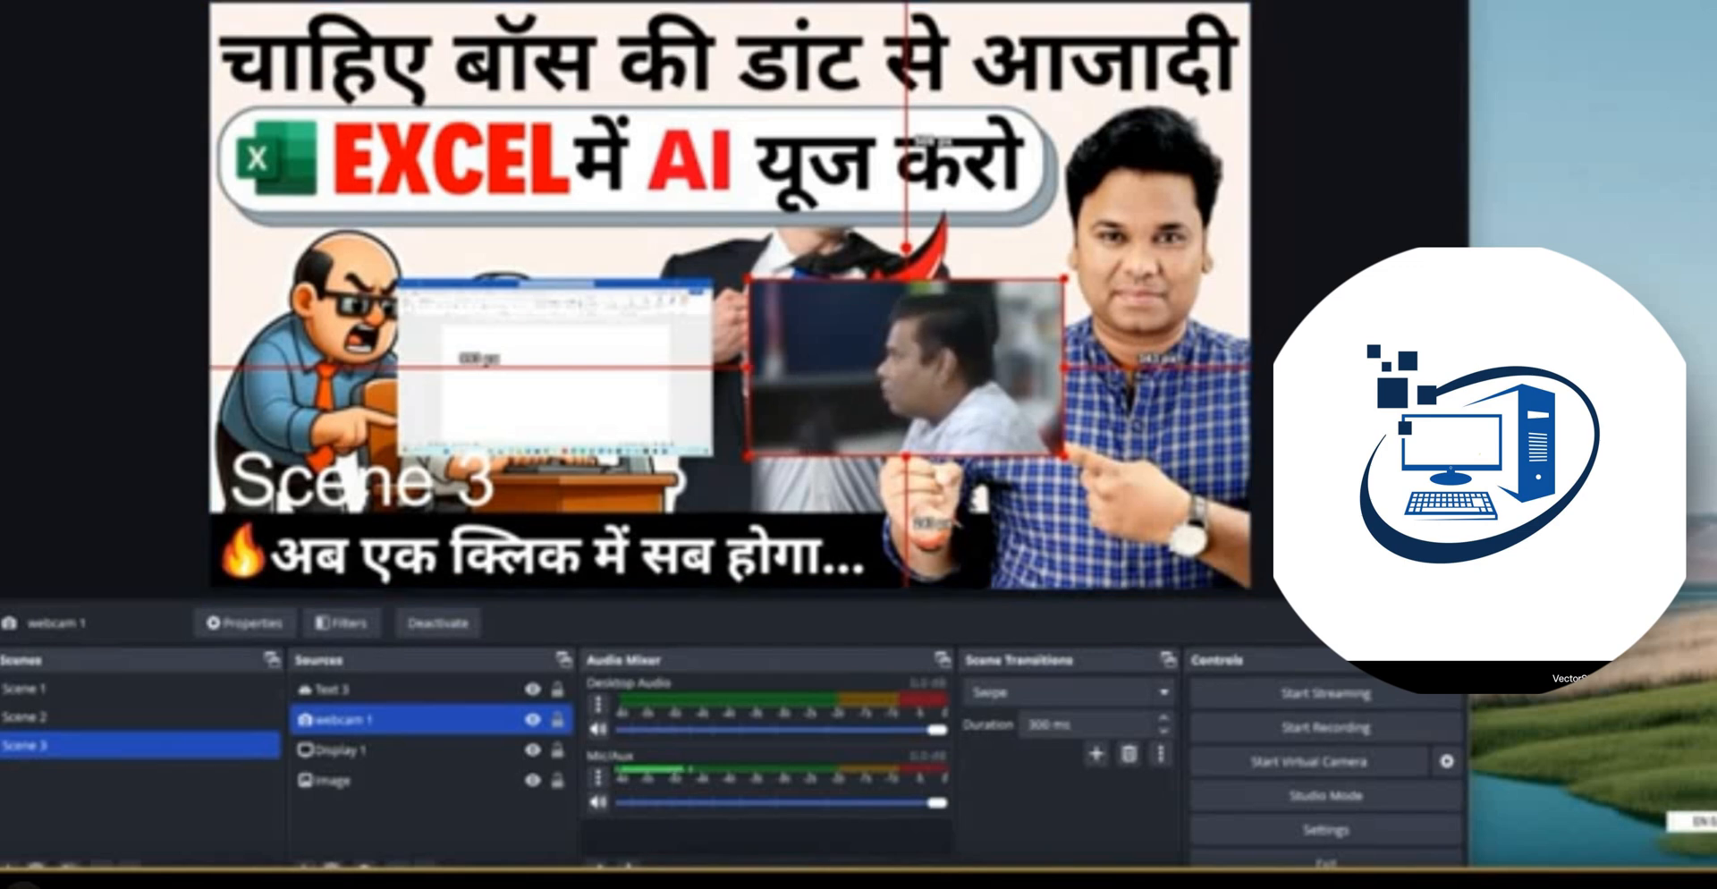
key(Escape)
Make Scene 1 the active scene and start recording
click(185, 691)
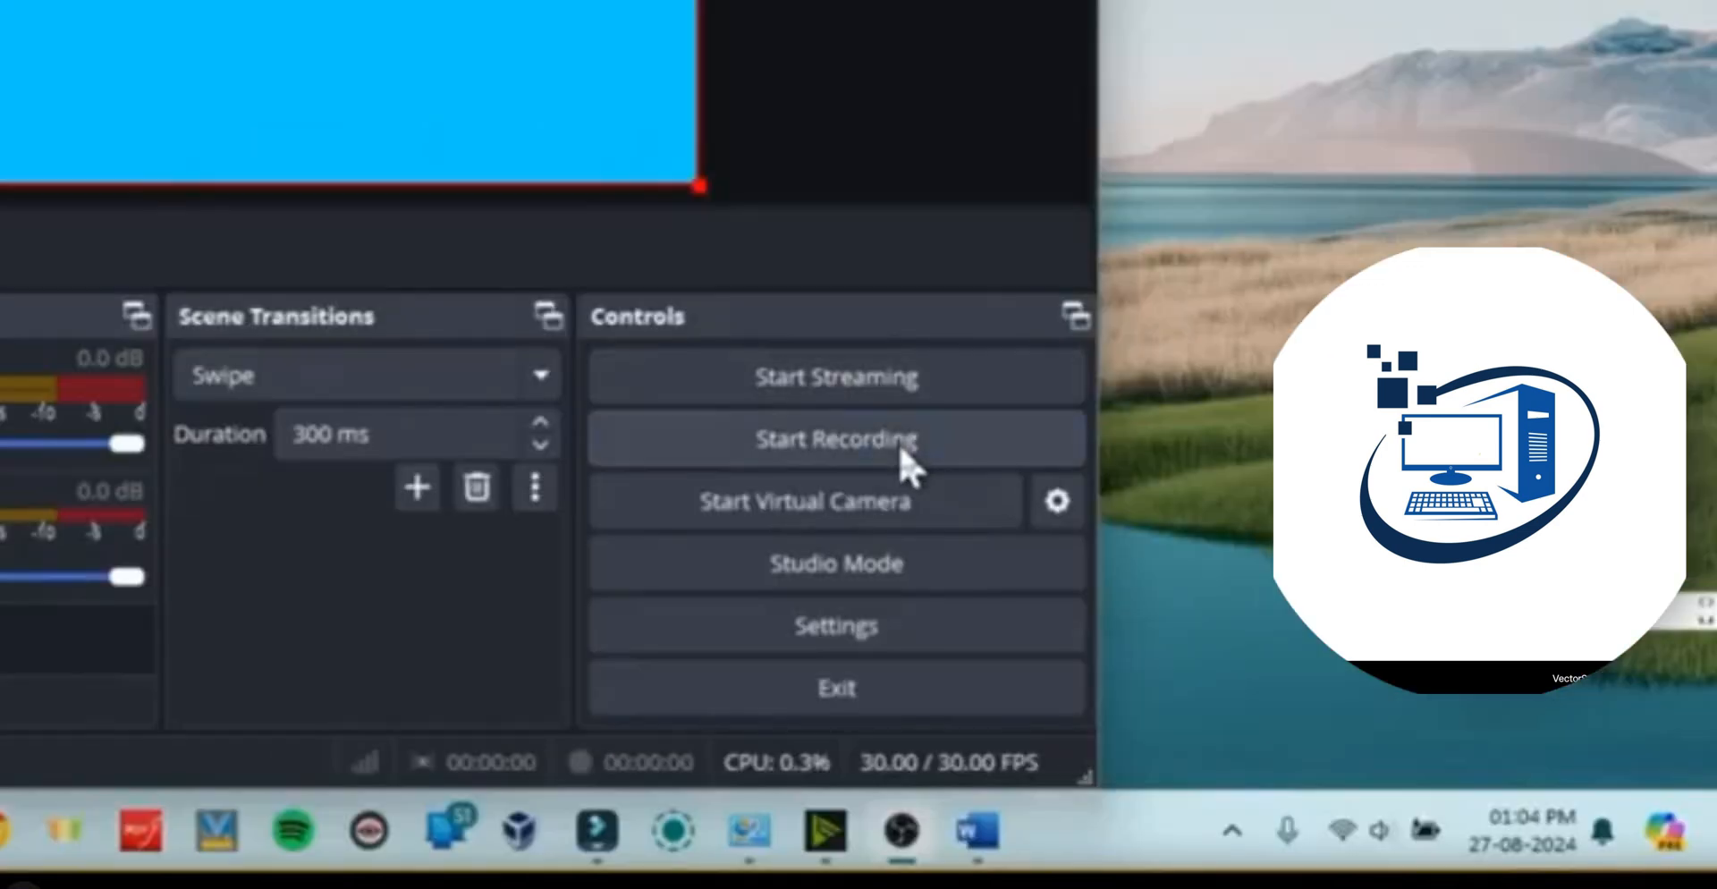
click(1359, 733)
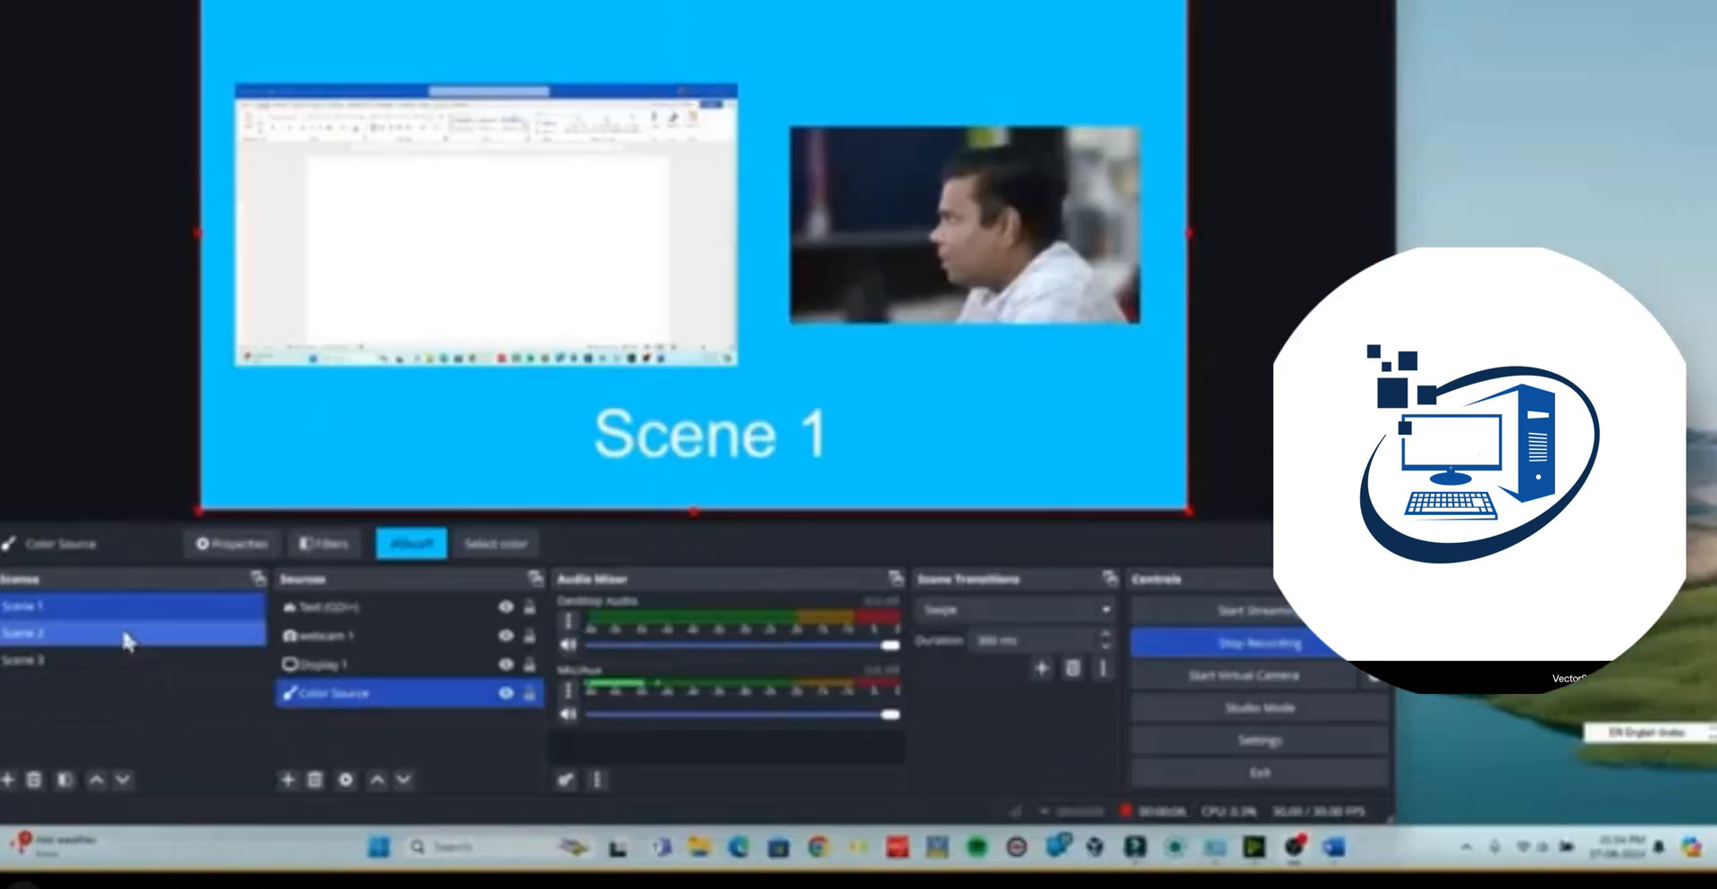
Switch the running recording to Scene 2, clear its source selection, and change over to Scene 3
click(127, 636)
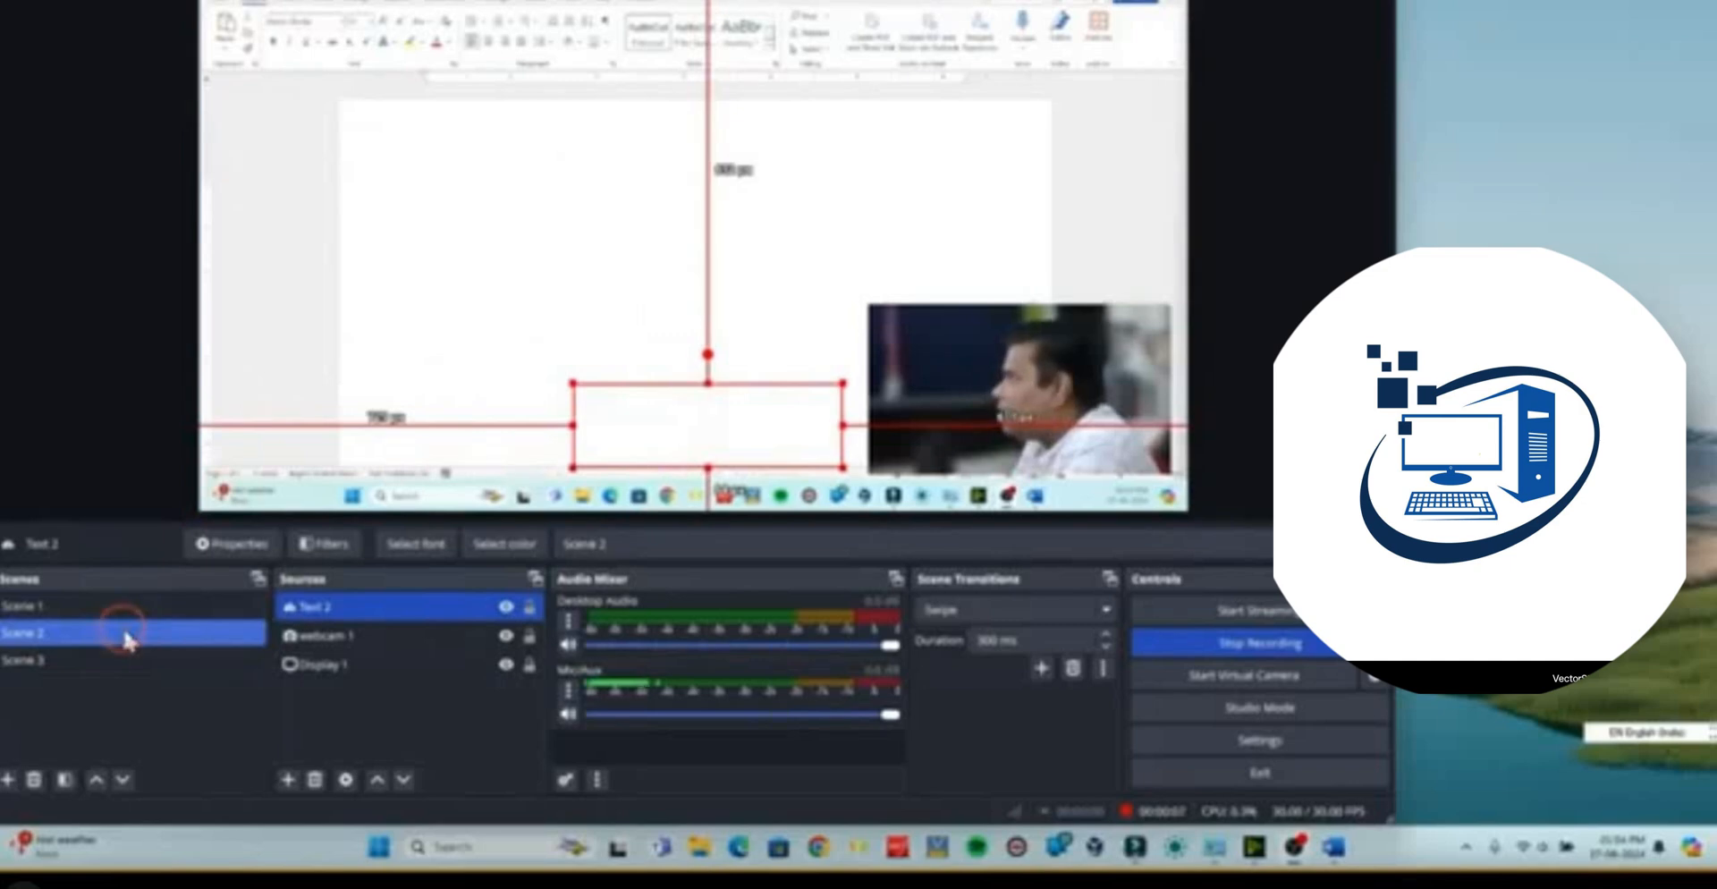
click(89, 466)
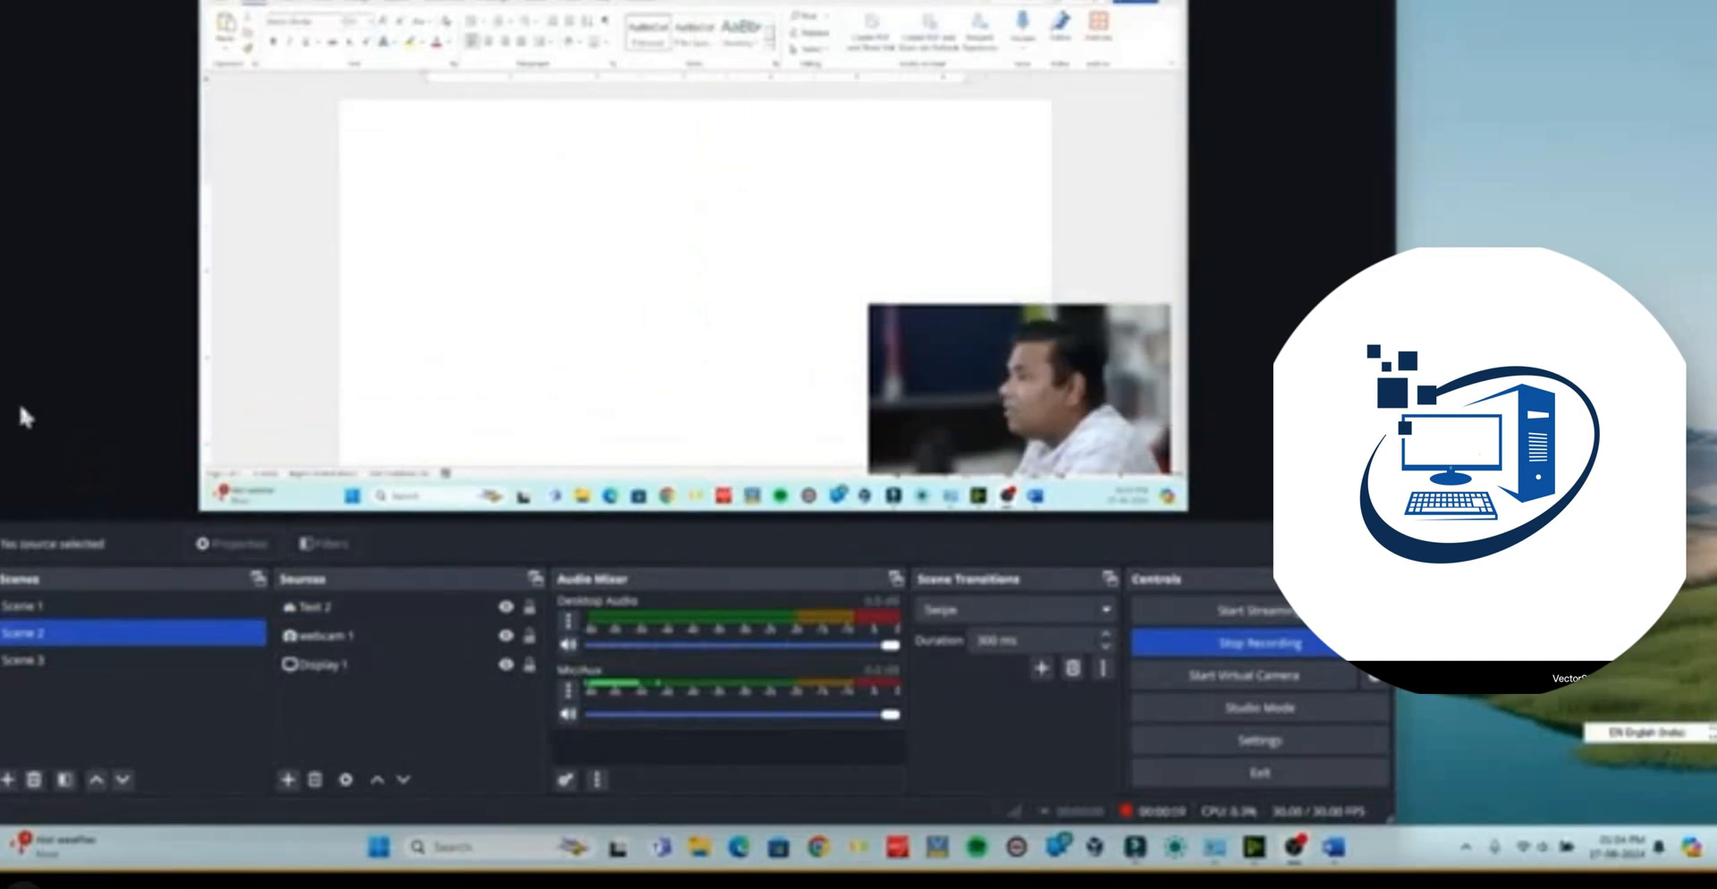
click(80, 667)
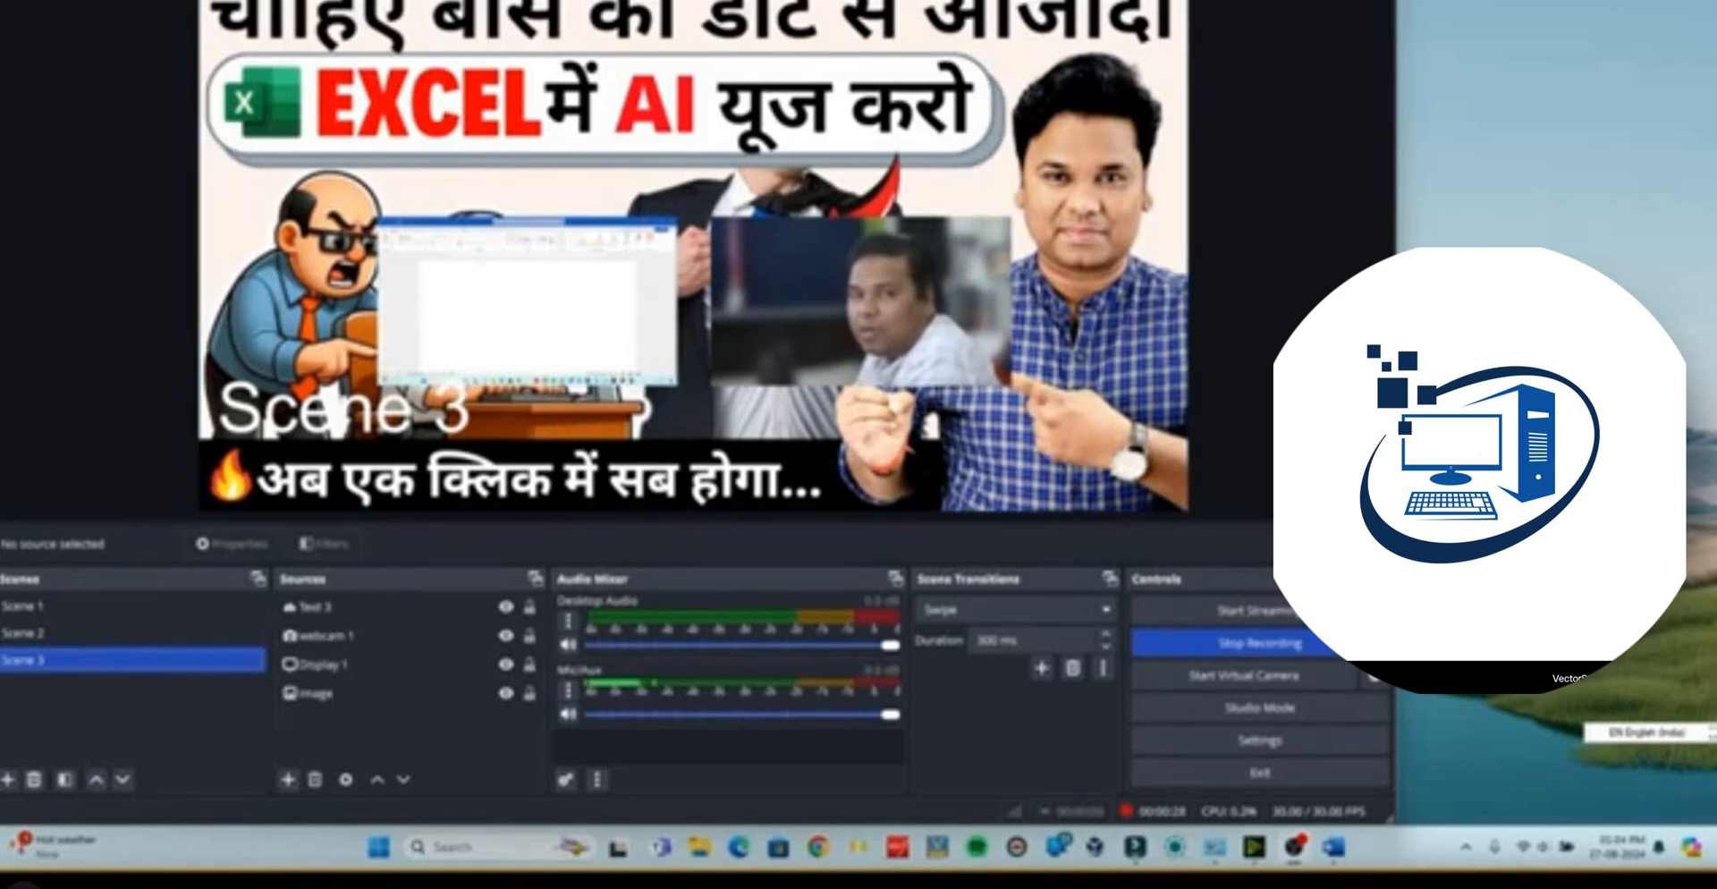
click(517, 308)
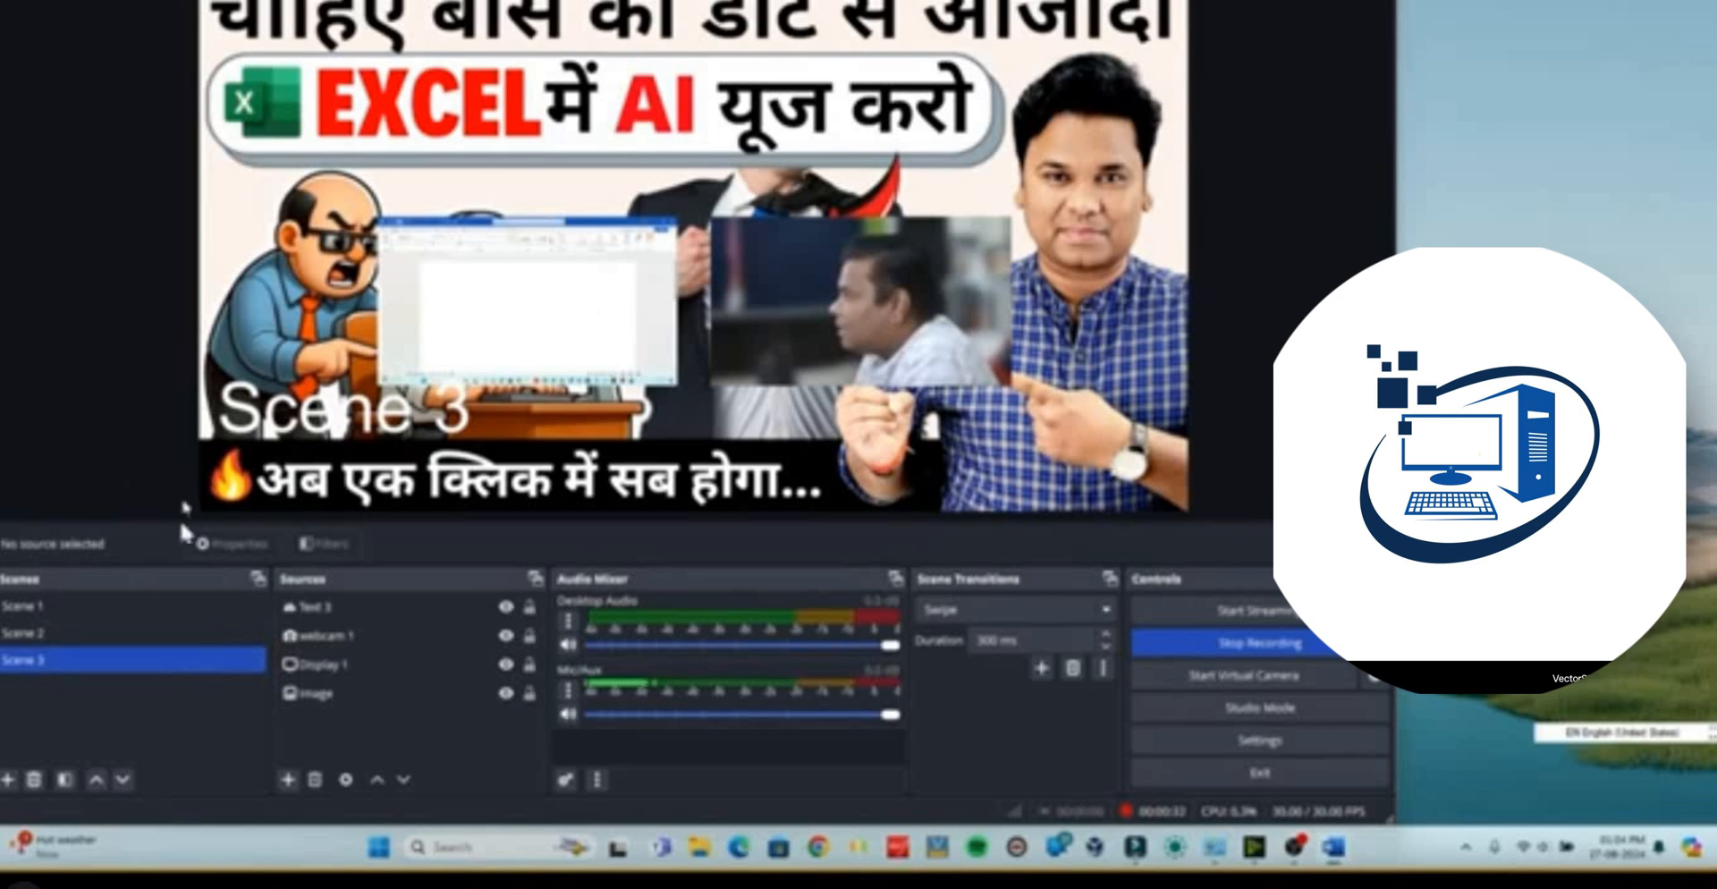
Switch the running recording to Scene 1 and Scene 2, and stop recording
click(61, 610)
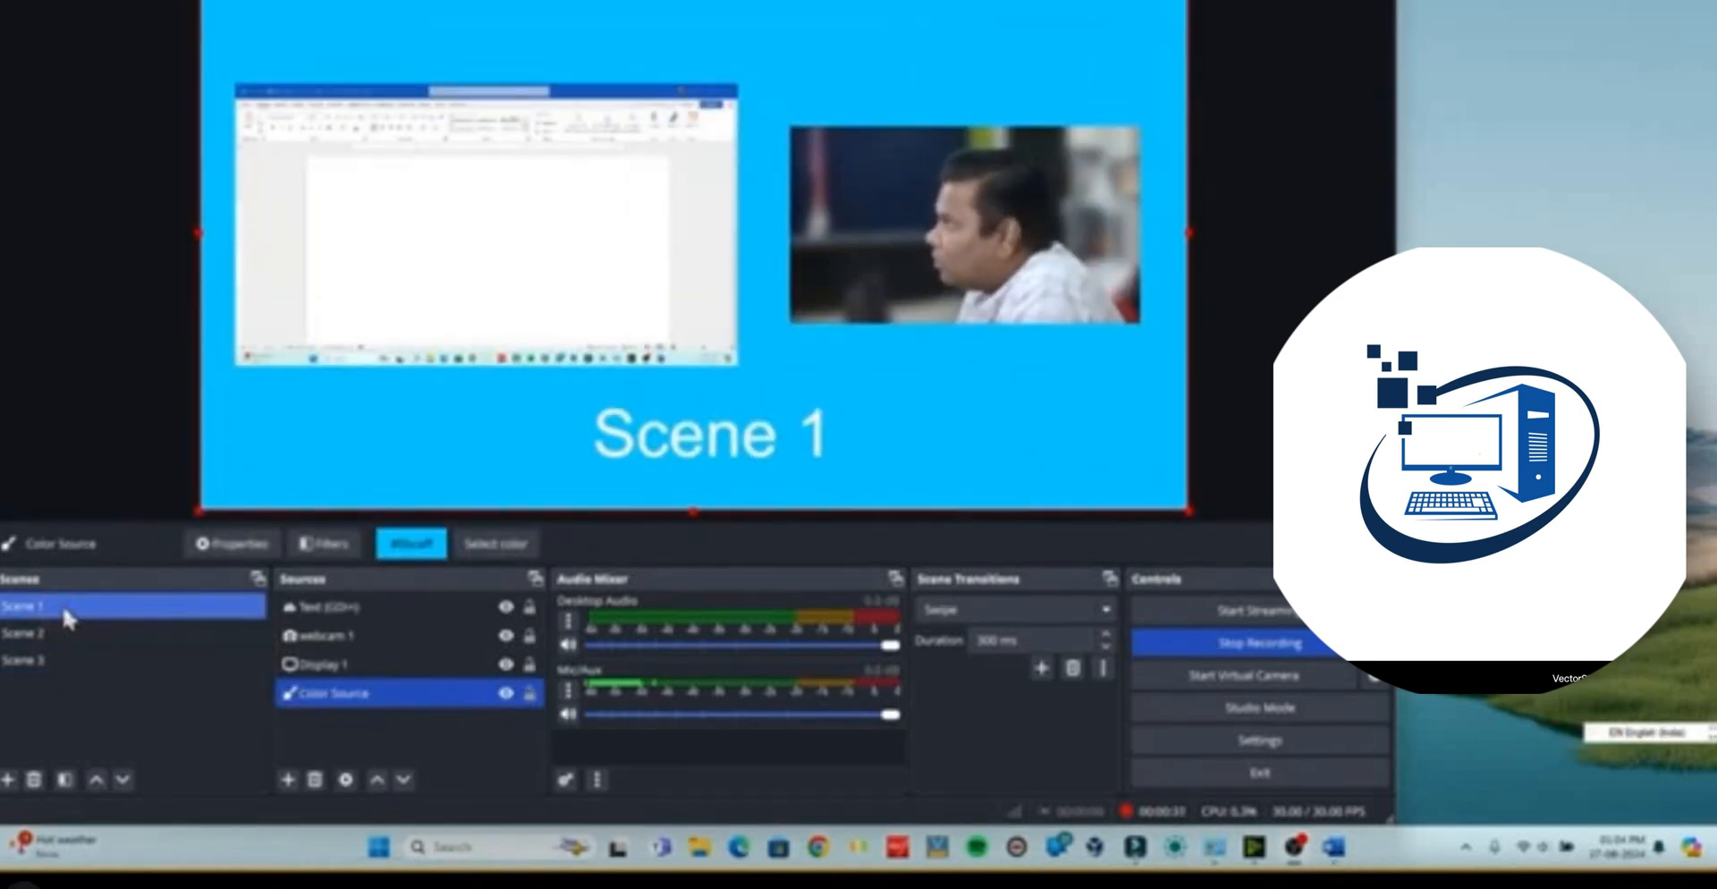
click(73, 635)
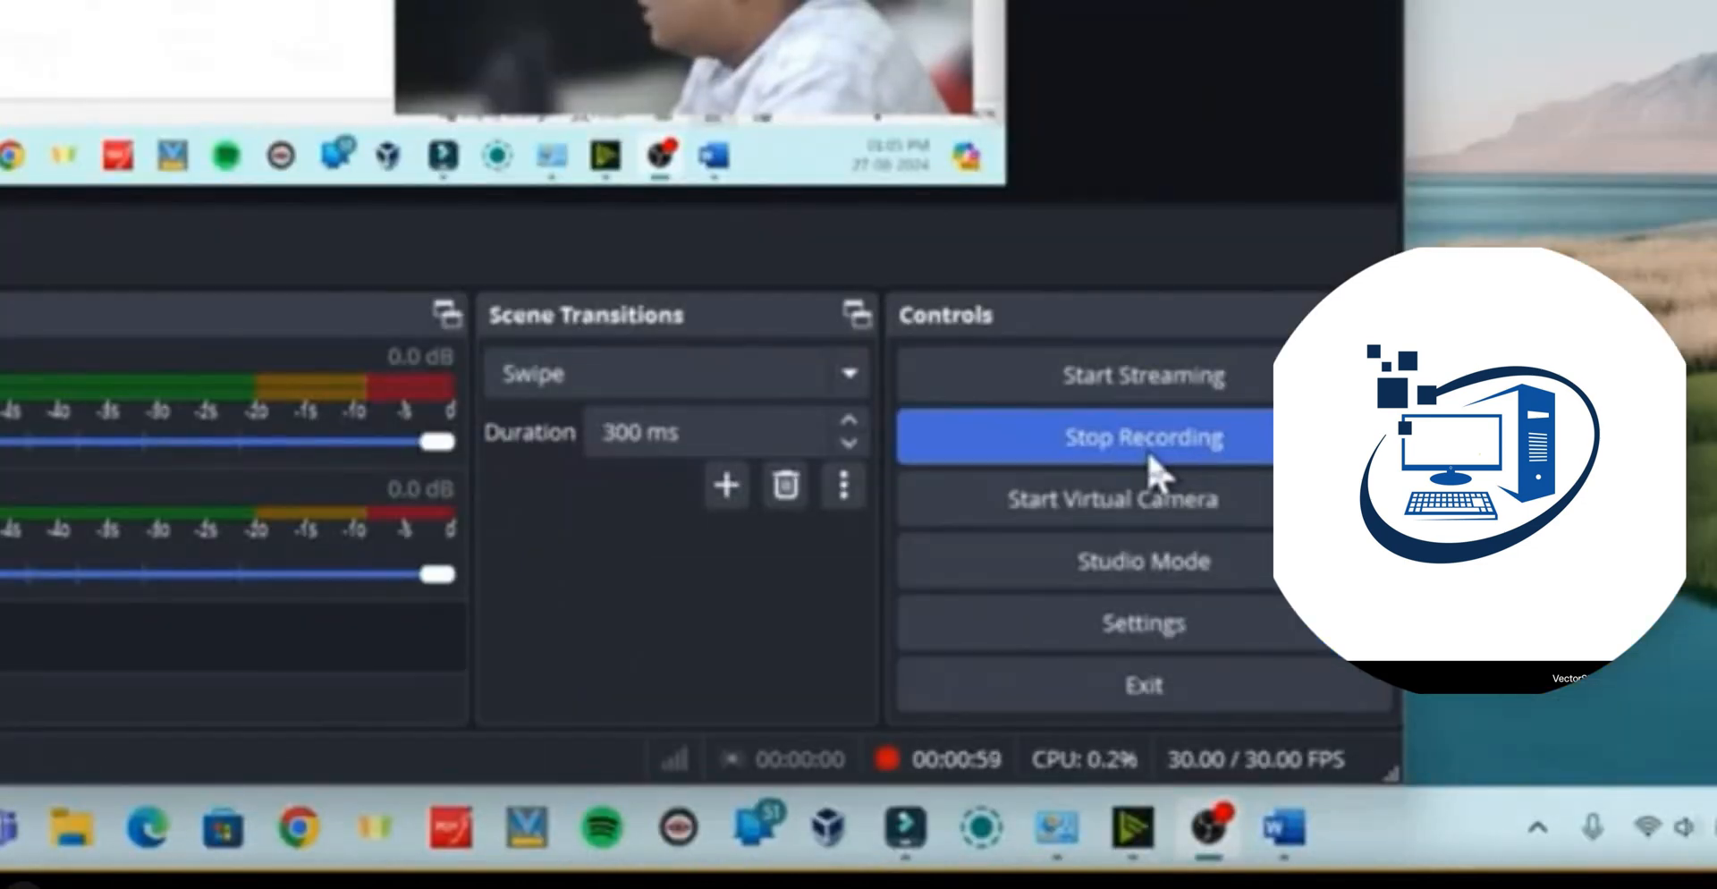
click(1150, 455)
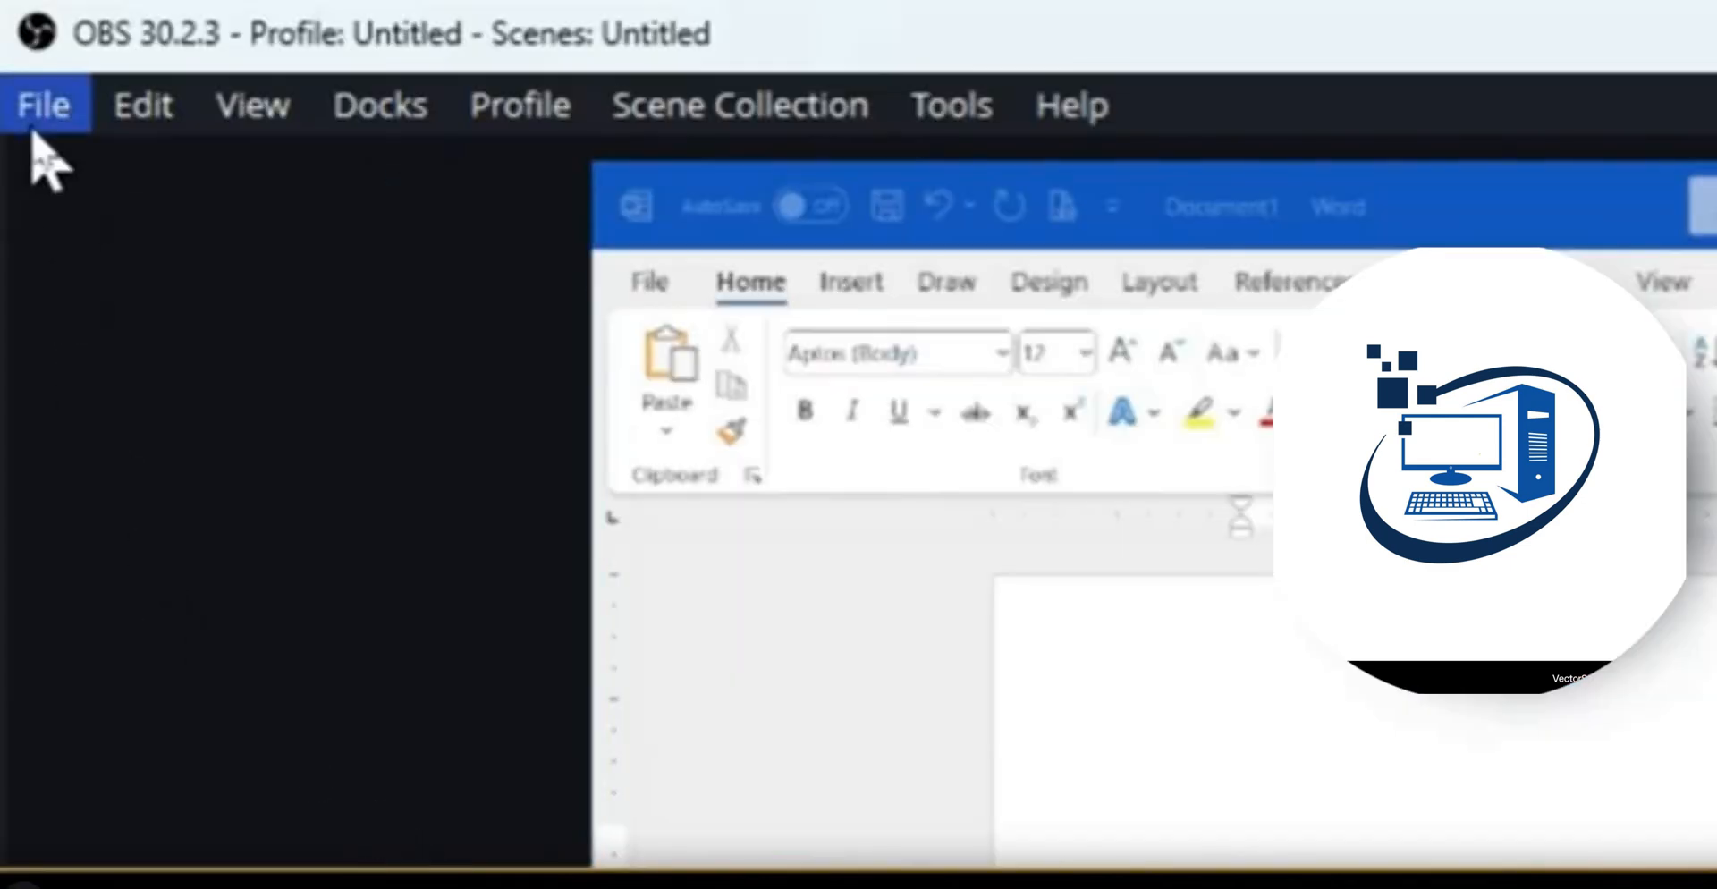
click(39, 125)
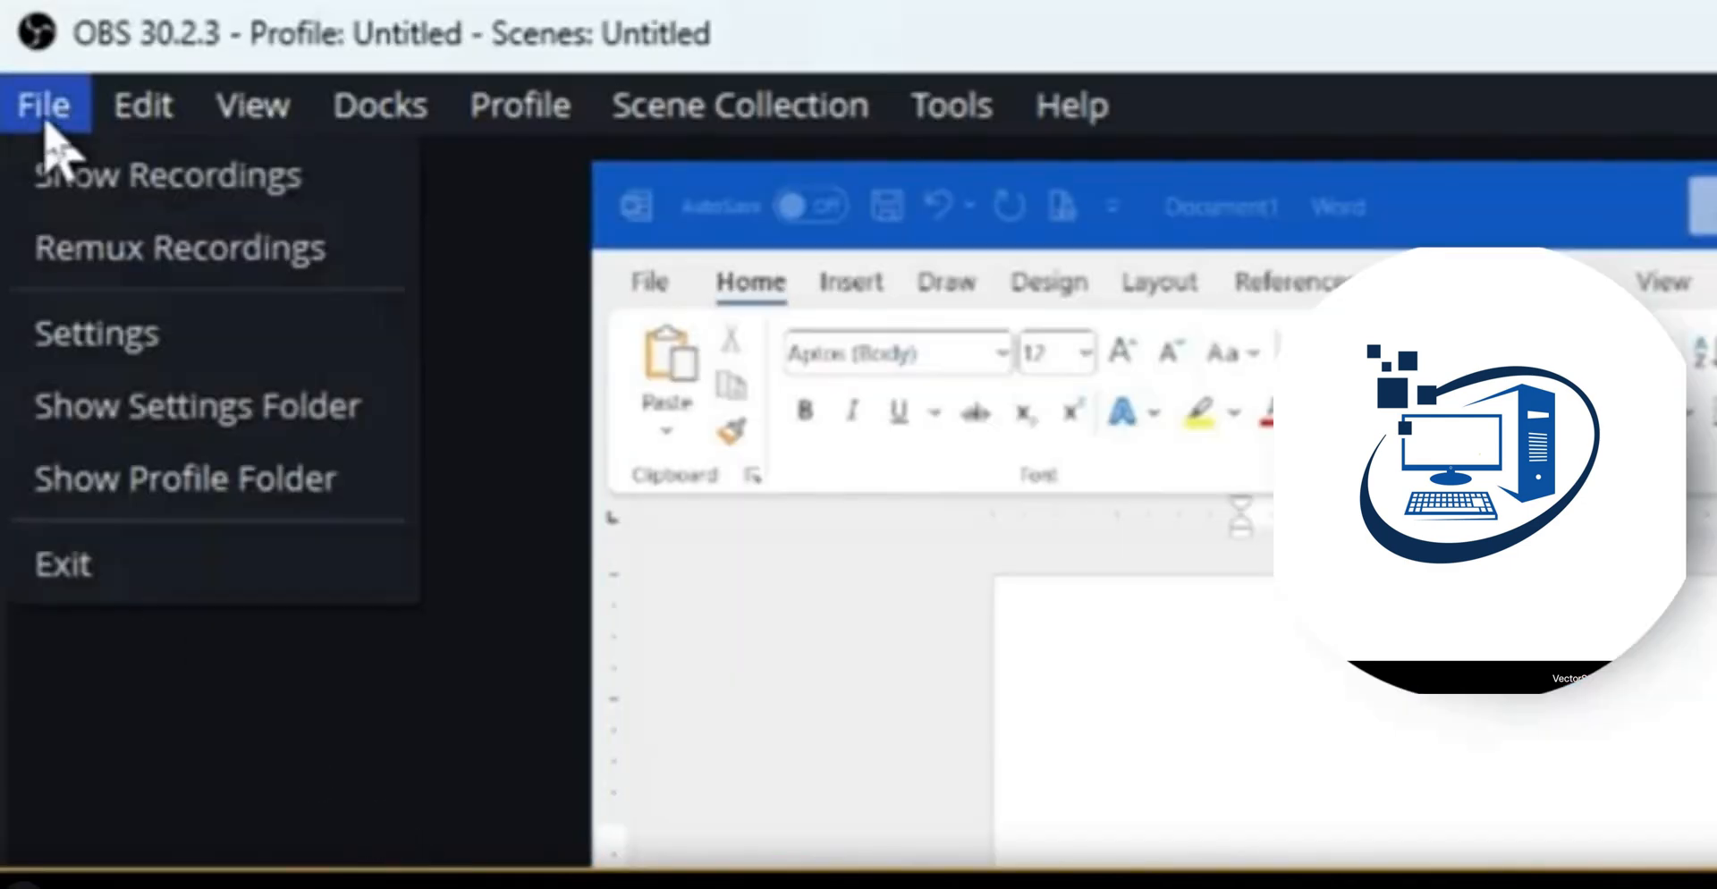
click(359, 192)
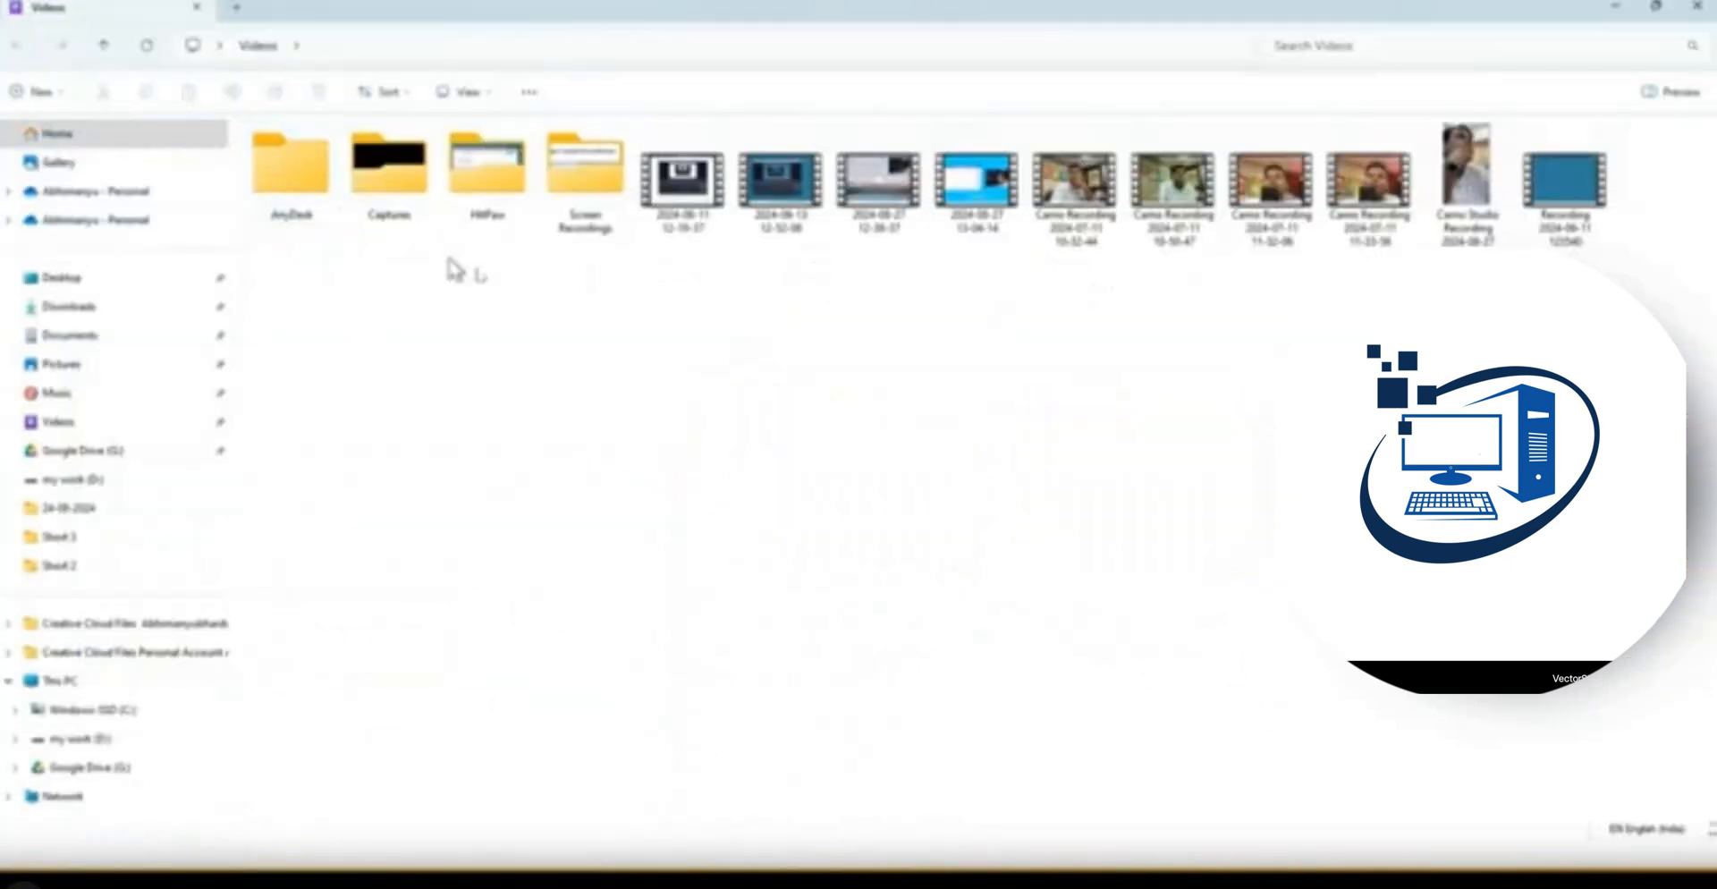
click(996, 173)
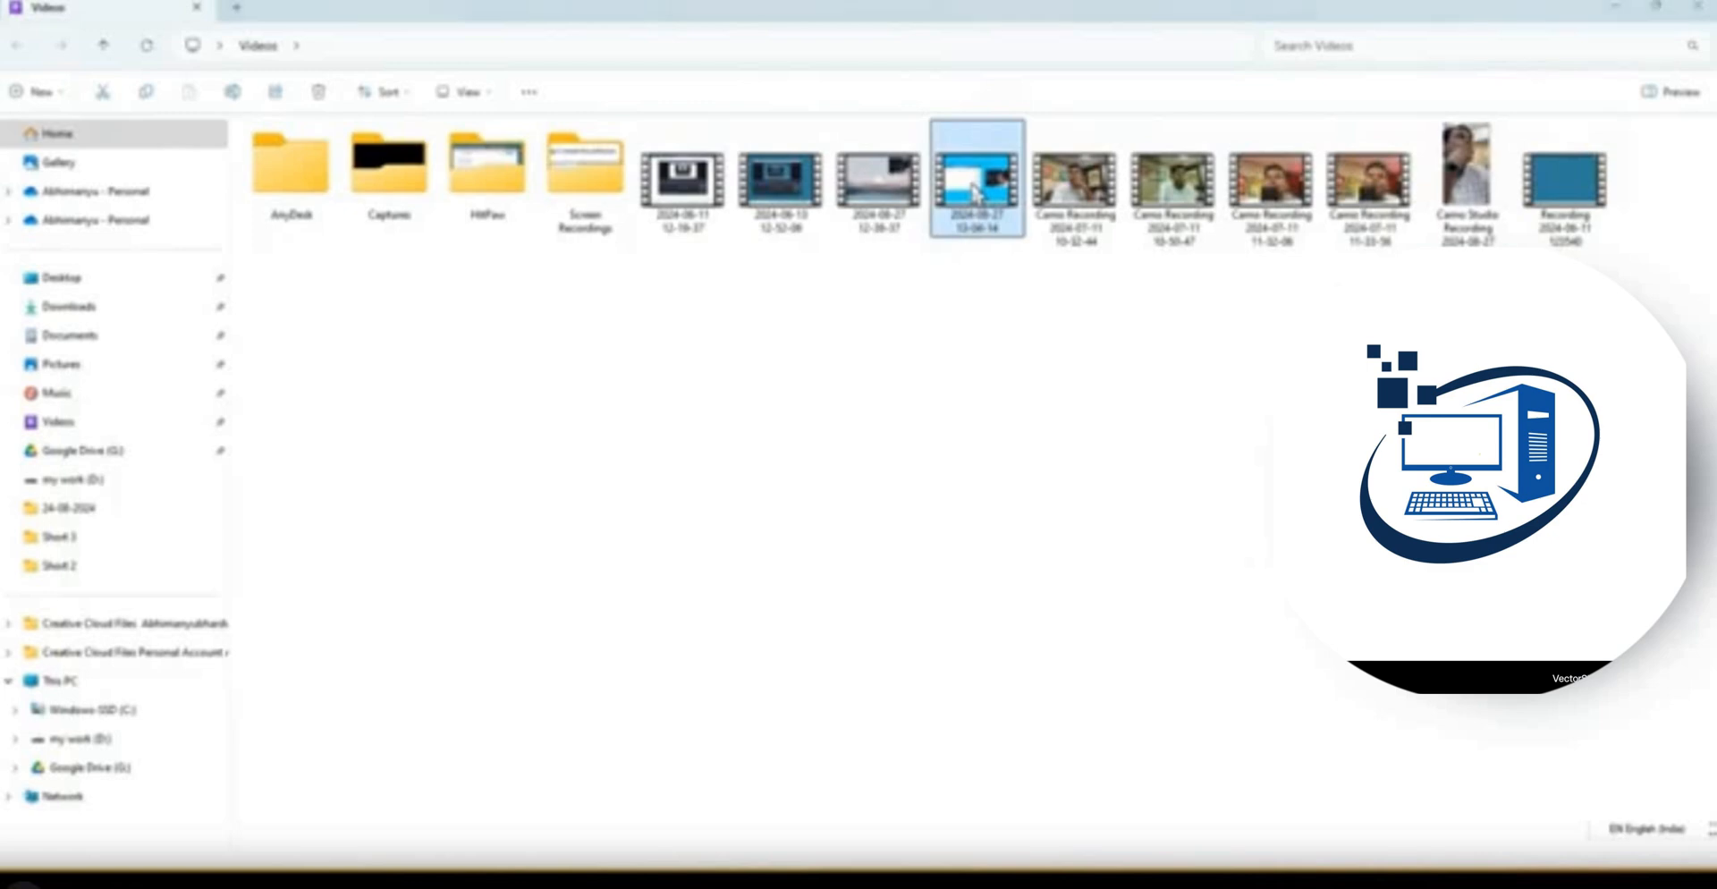
double_click(975, 192)
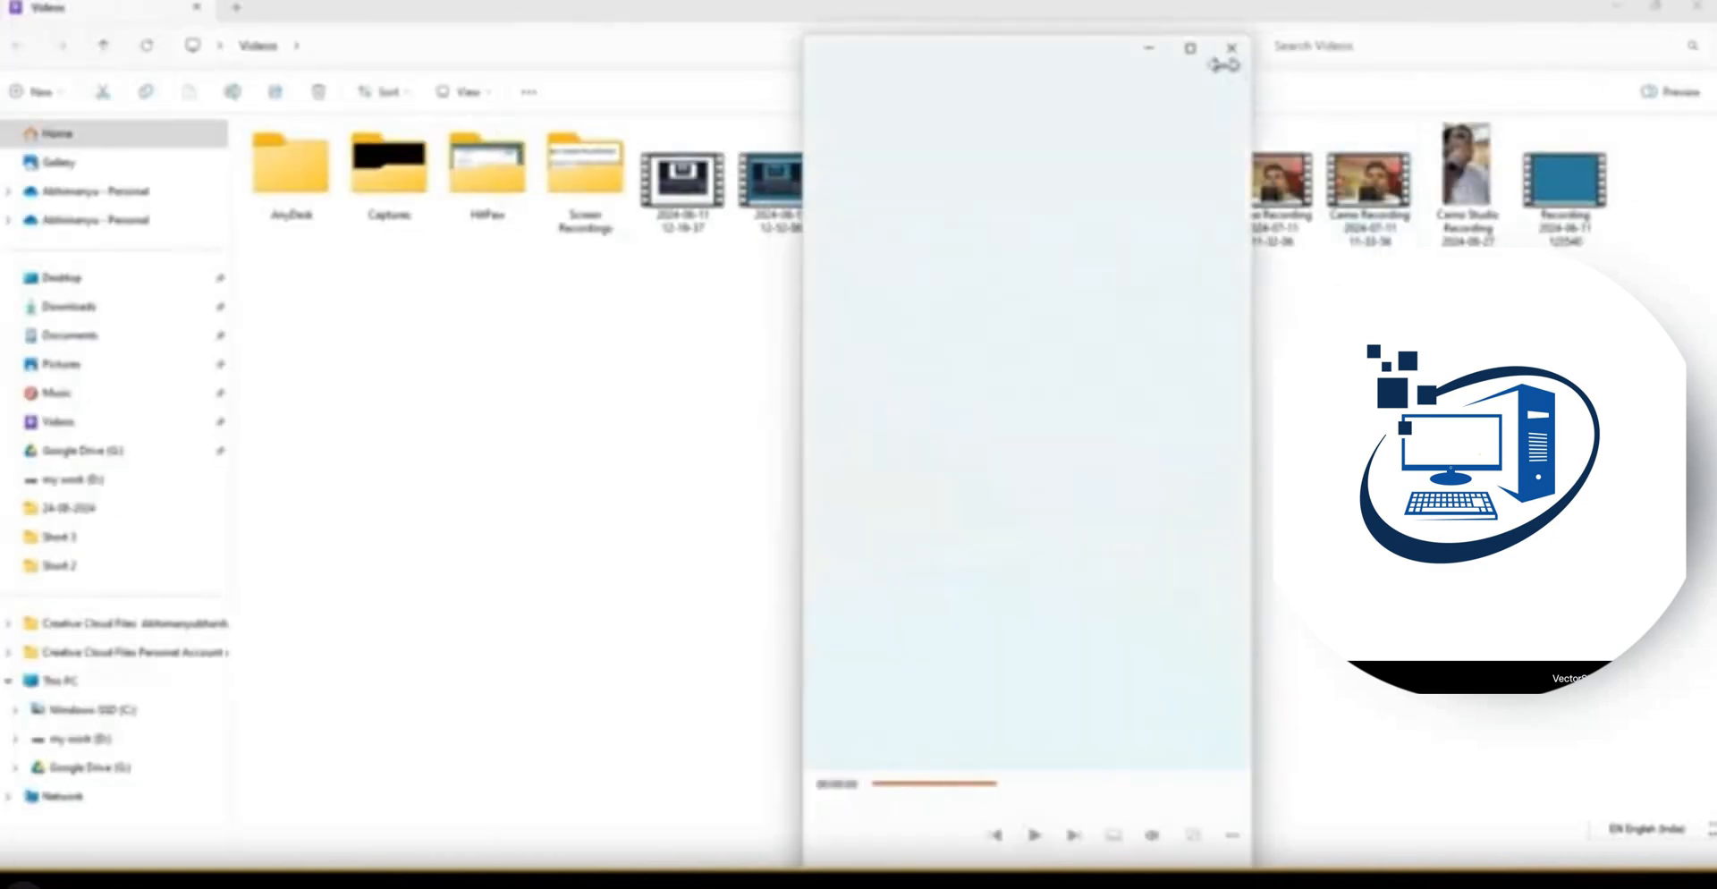
Move and widen the media player to review the recording, minimise the Videos folder, and close the player
drag(1009, 46, 251, 15)
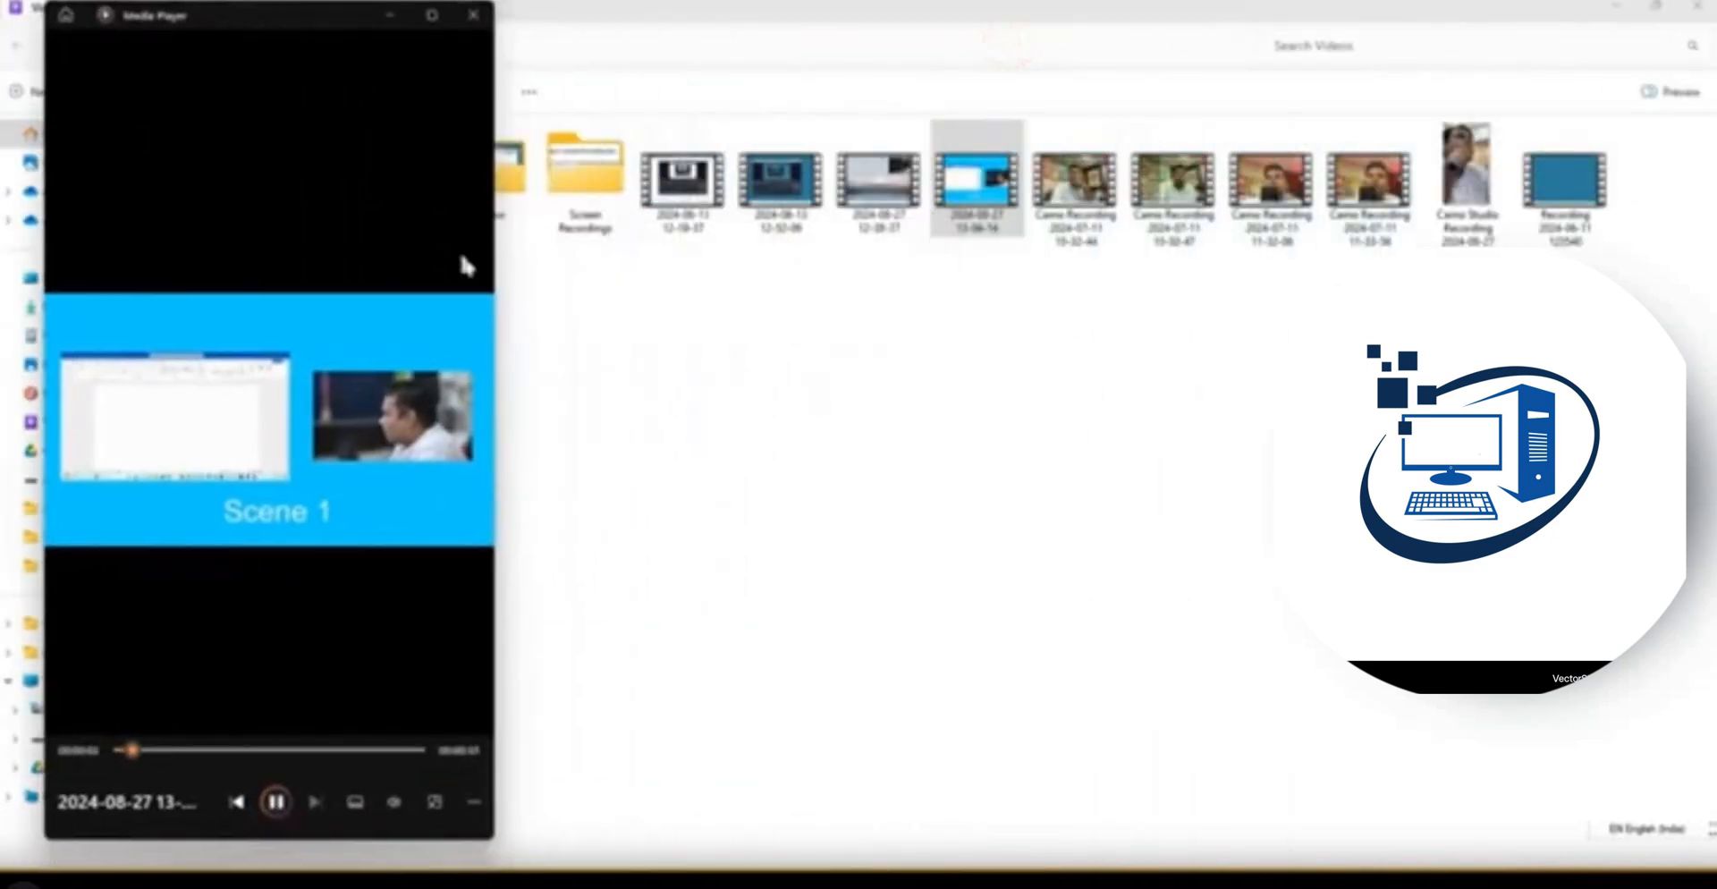
drag(495, 315, 1333, 315)
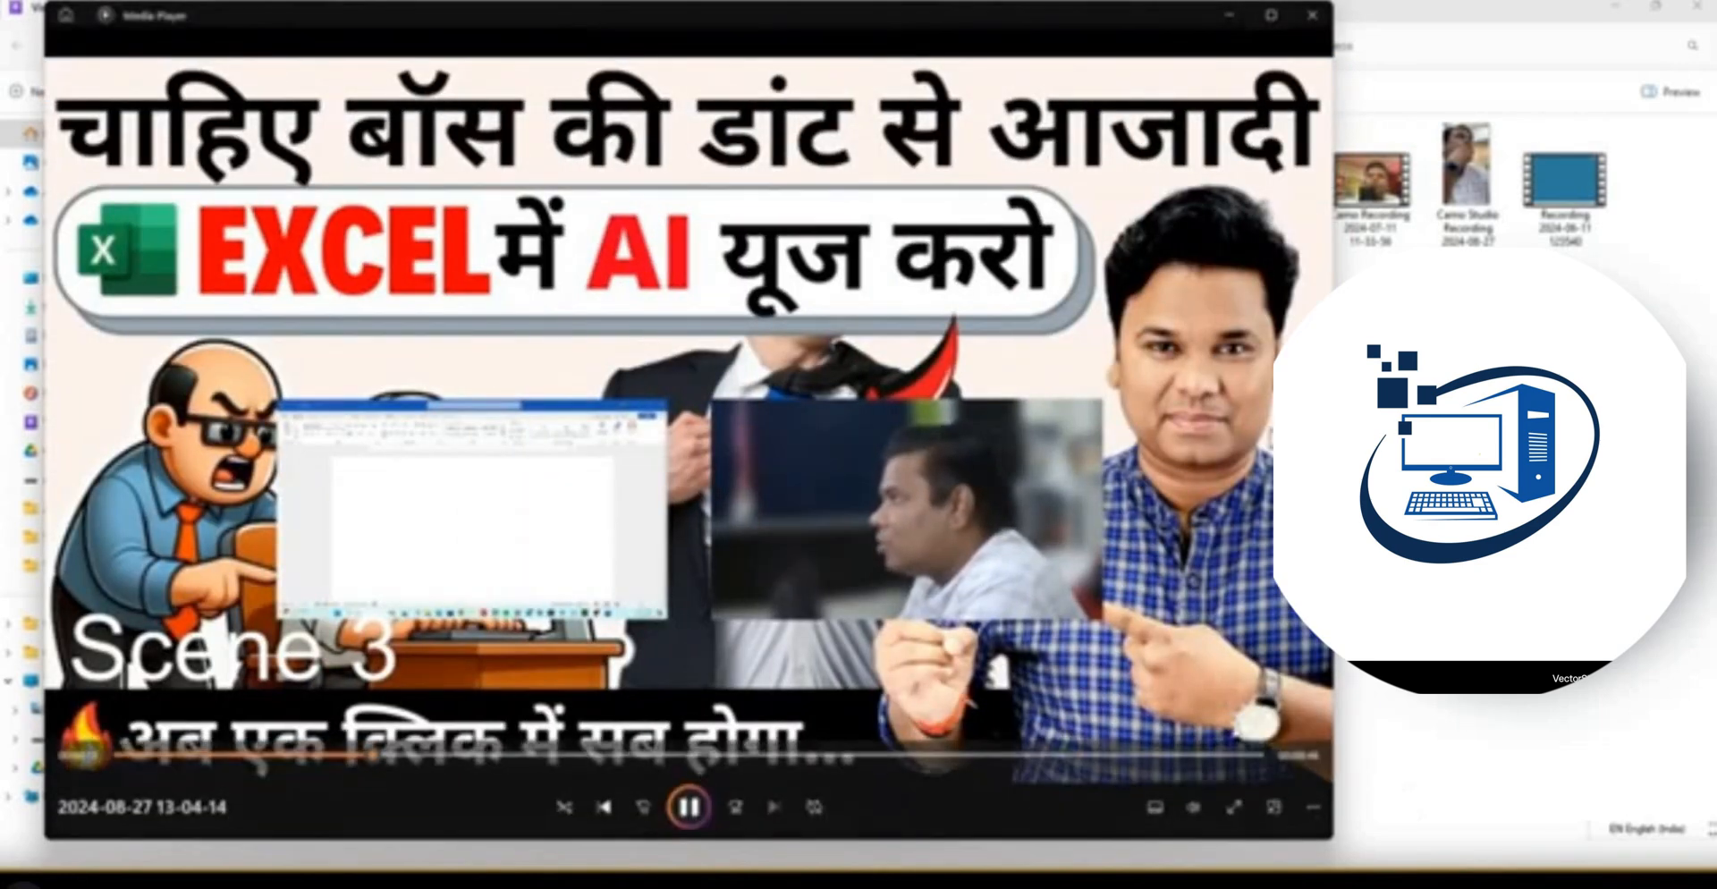
click(1615, 11)
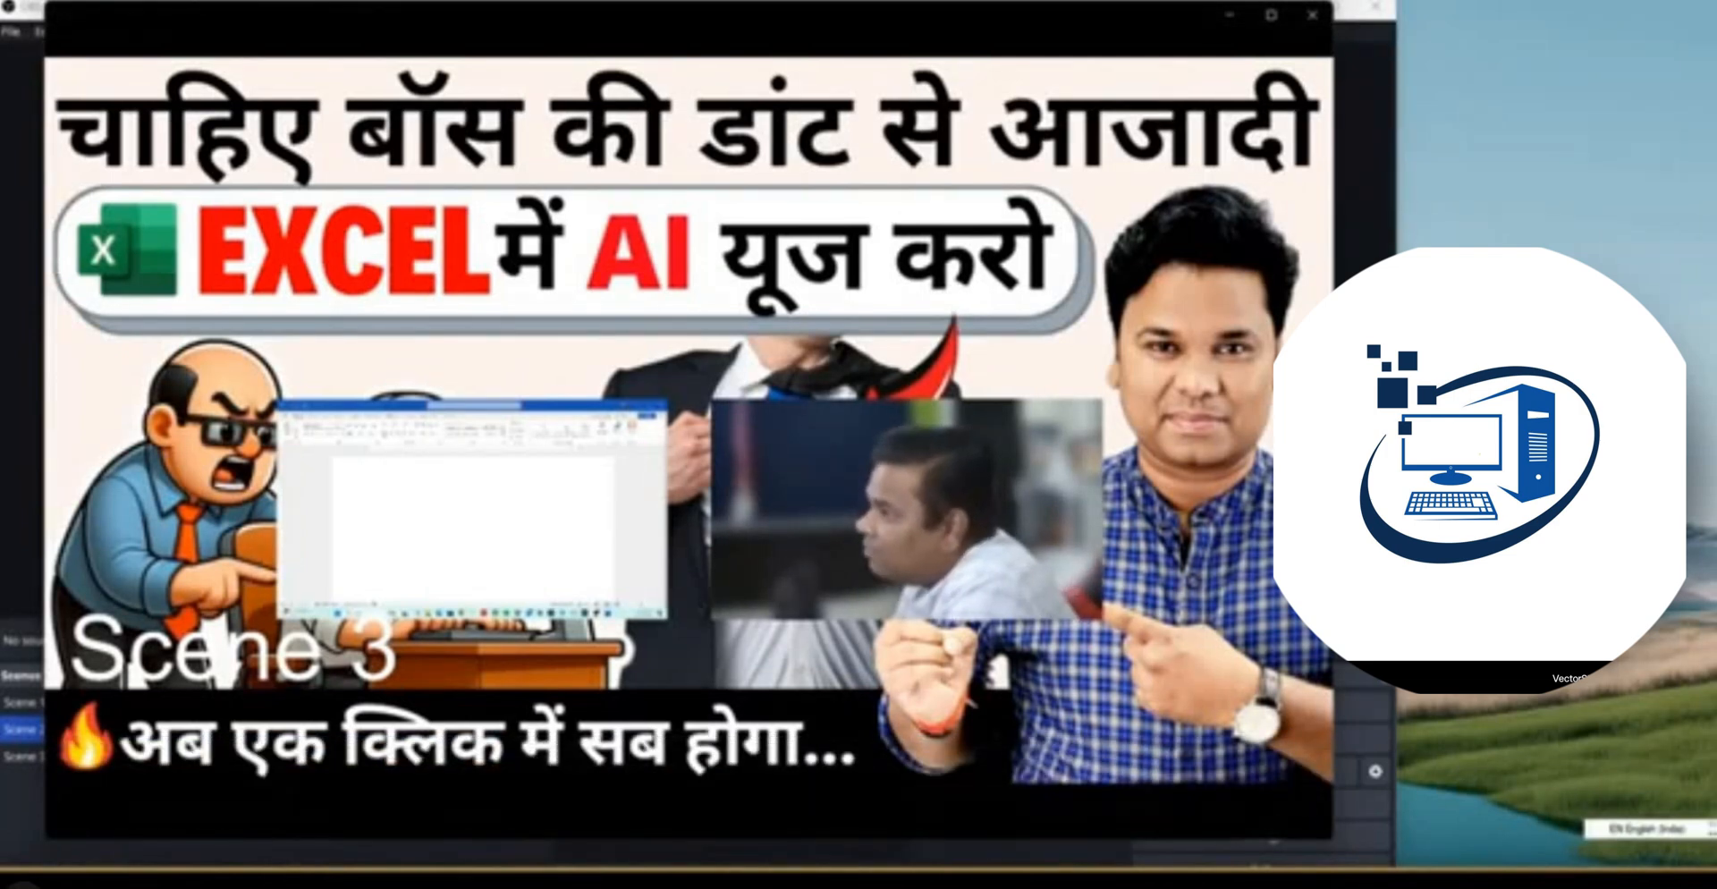
click(1309, 20)
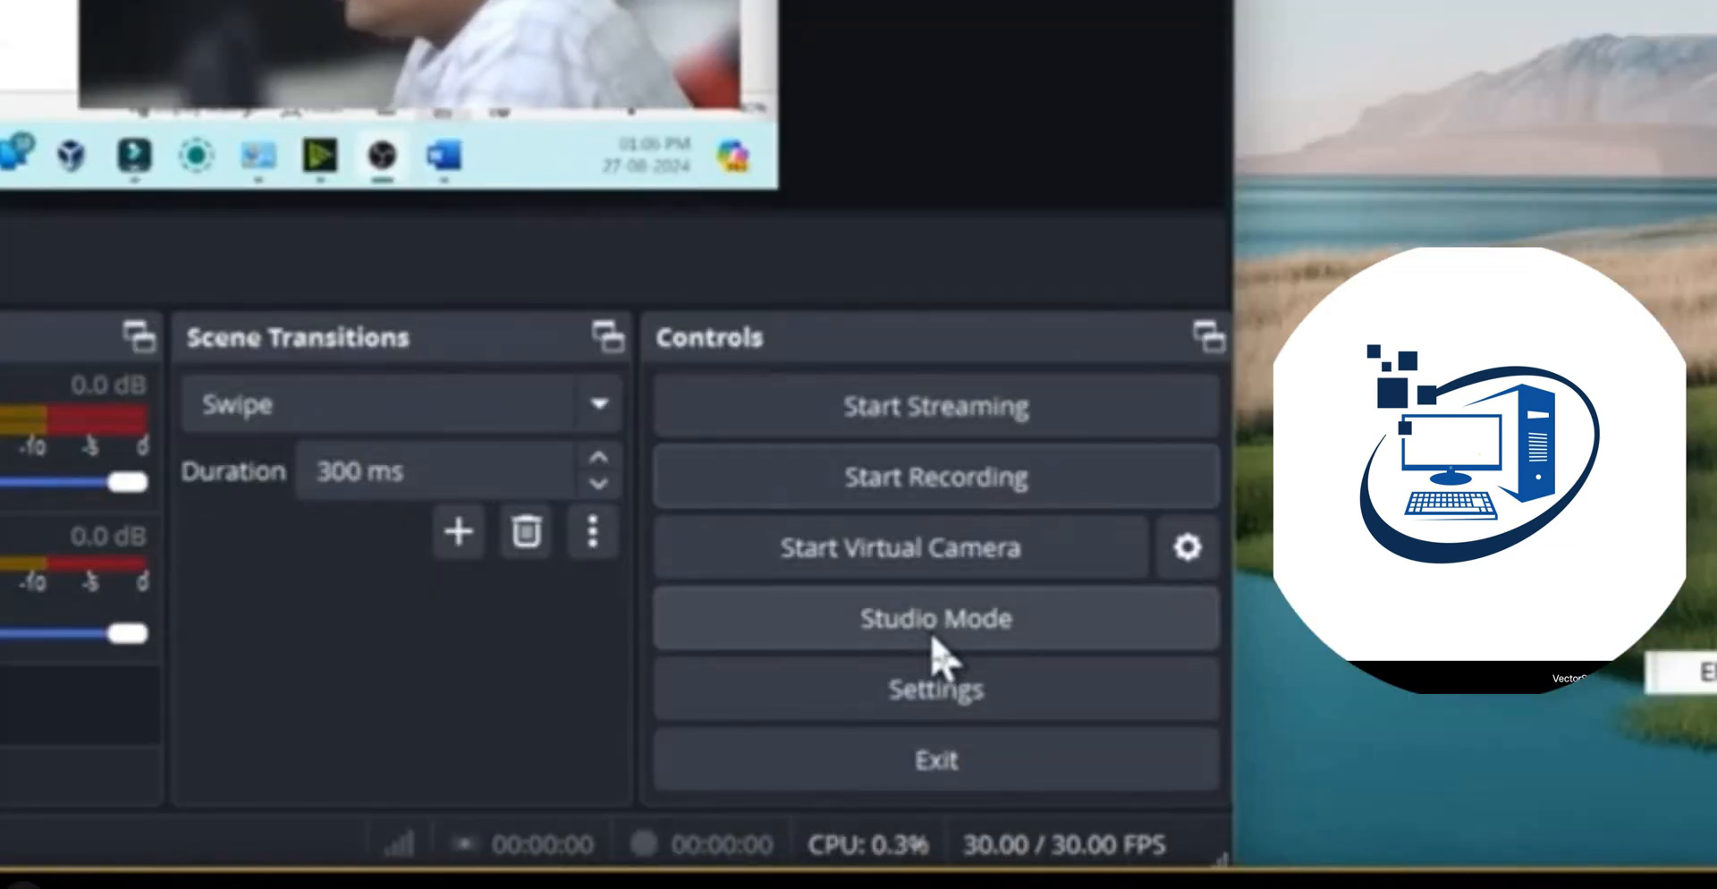
Turn on Studio Mode and move webcam 1 from the lower-right to the upper-right corner of Scene 2's preview
click(1100, 617)
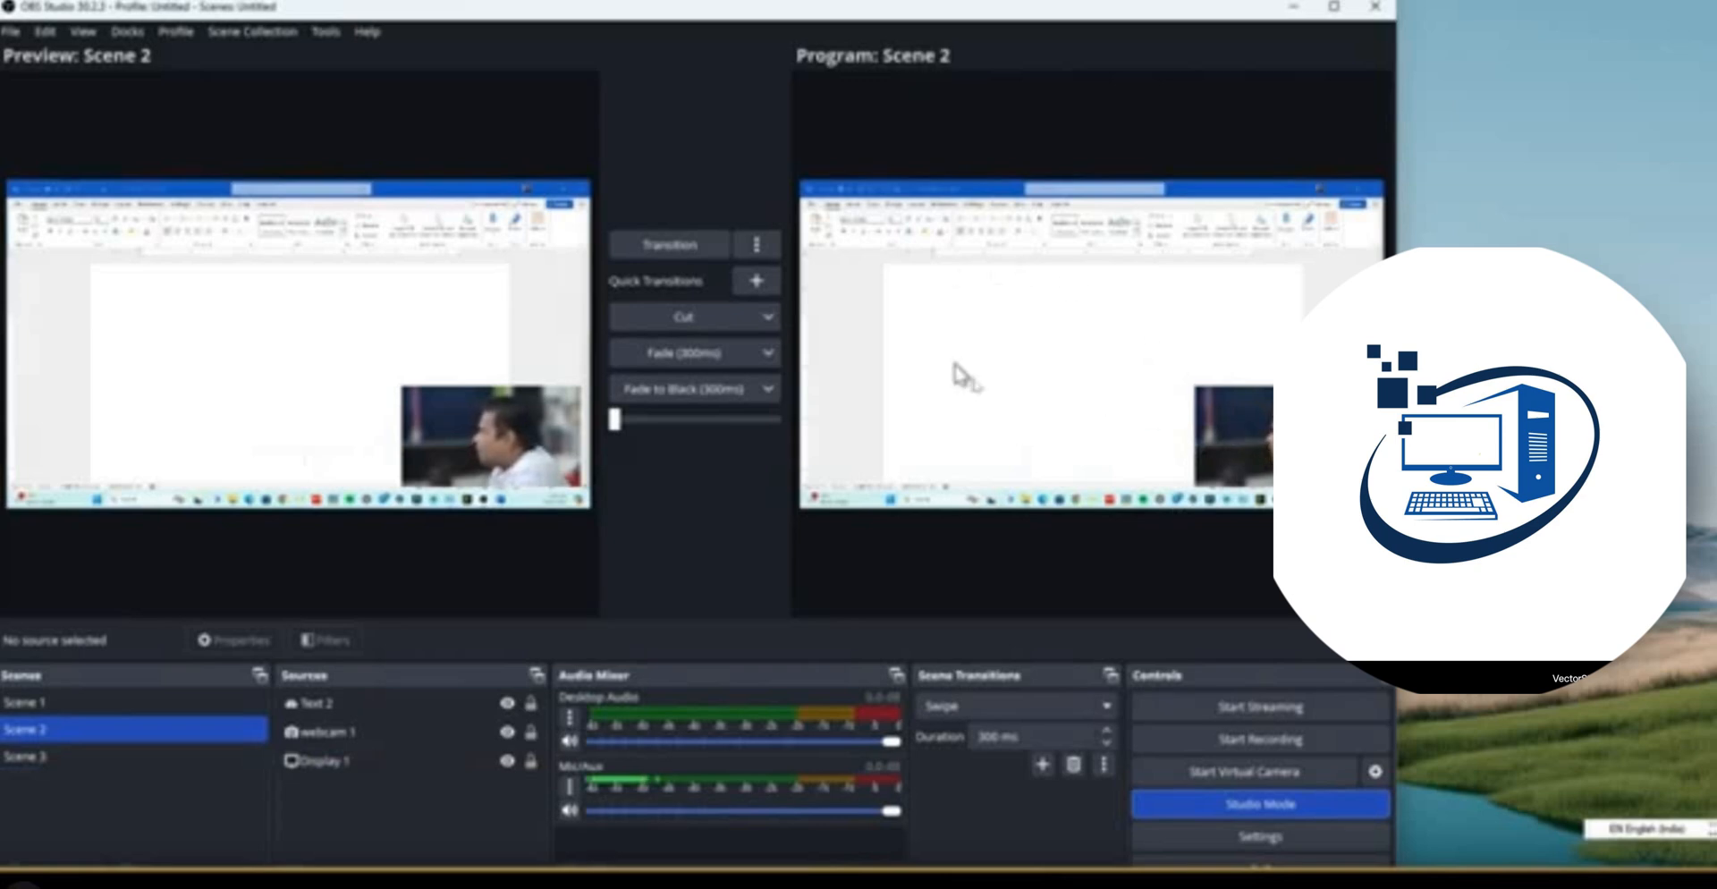
click(490, 382)
click(501, 449)
drag(501, 449, 494, 273)
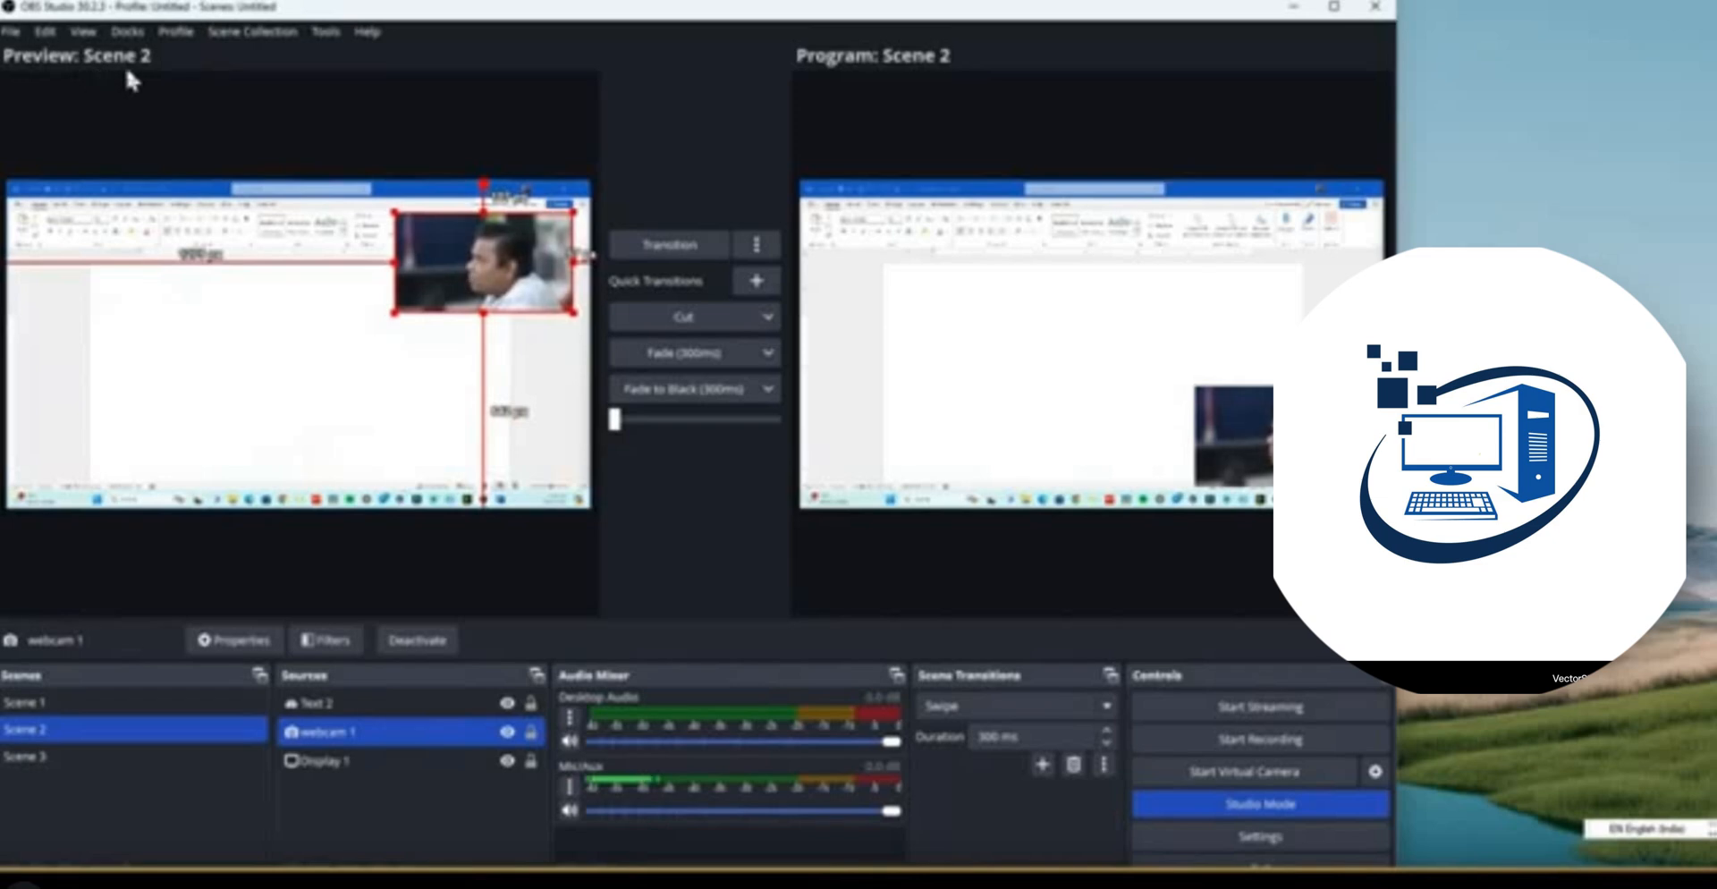
Nudge webcam 1 upward and shrink it slightly in Scene 2's preview, and send the layout to the program with Cut
drag(449, 272, 453, 261)
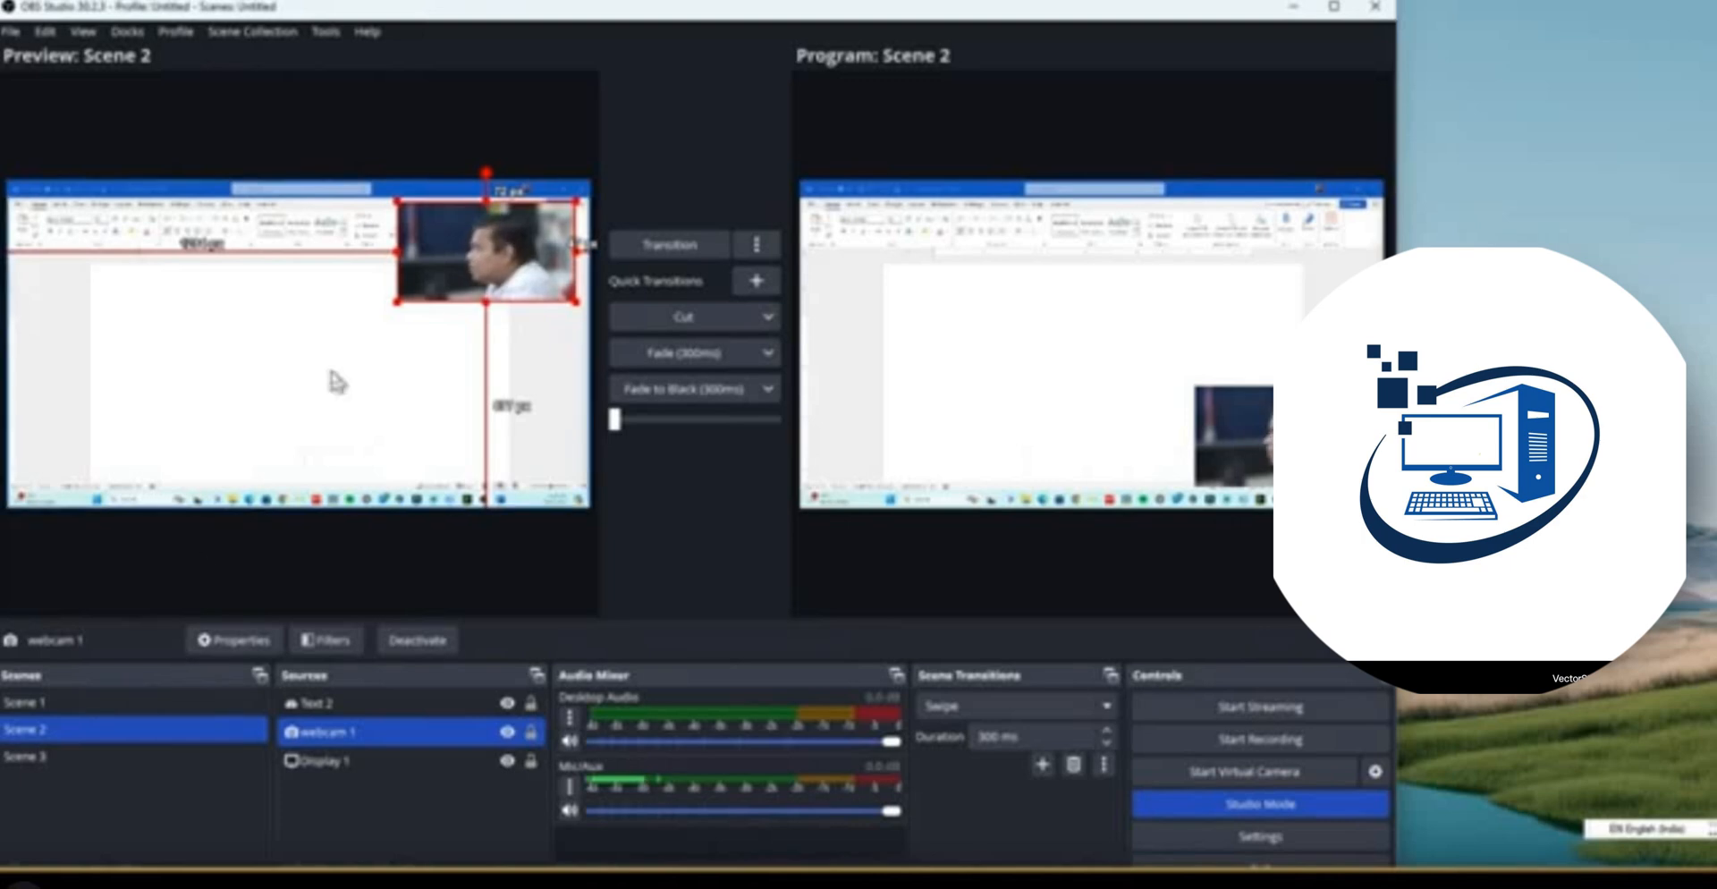
drag(390, 309, 416, 275)
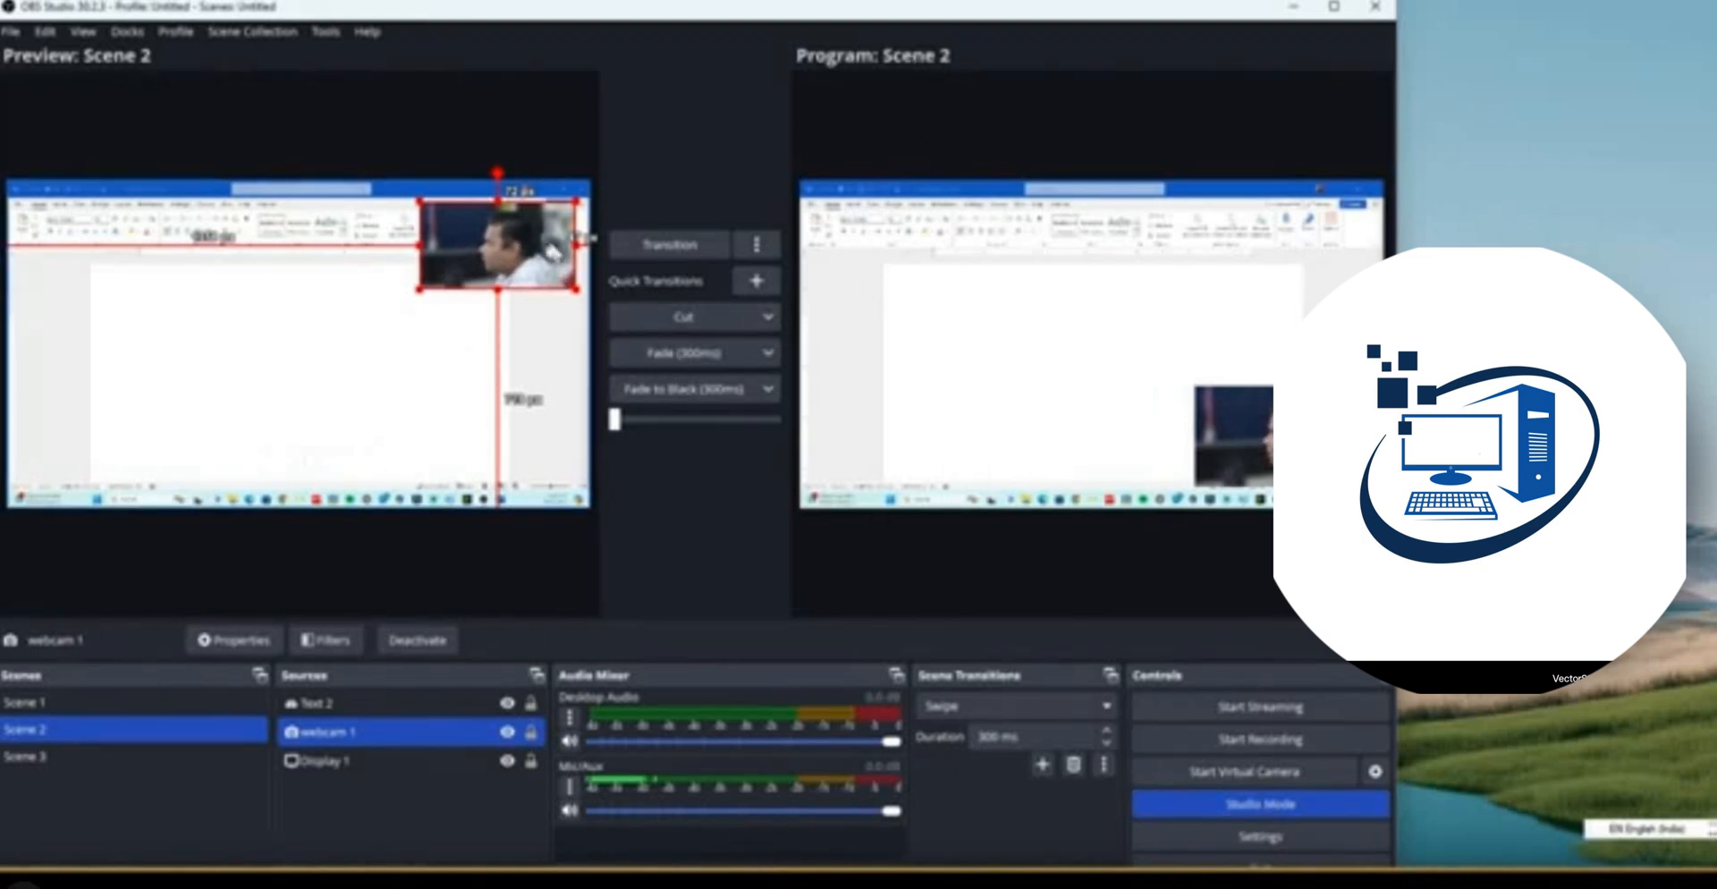
mouse_move(516, 250)
mouse_down()
mouse_move(510, 432)
mouse_move(514, 251)
mouse_up()
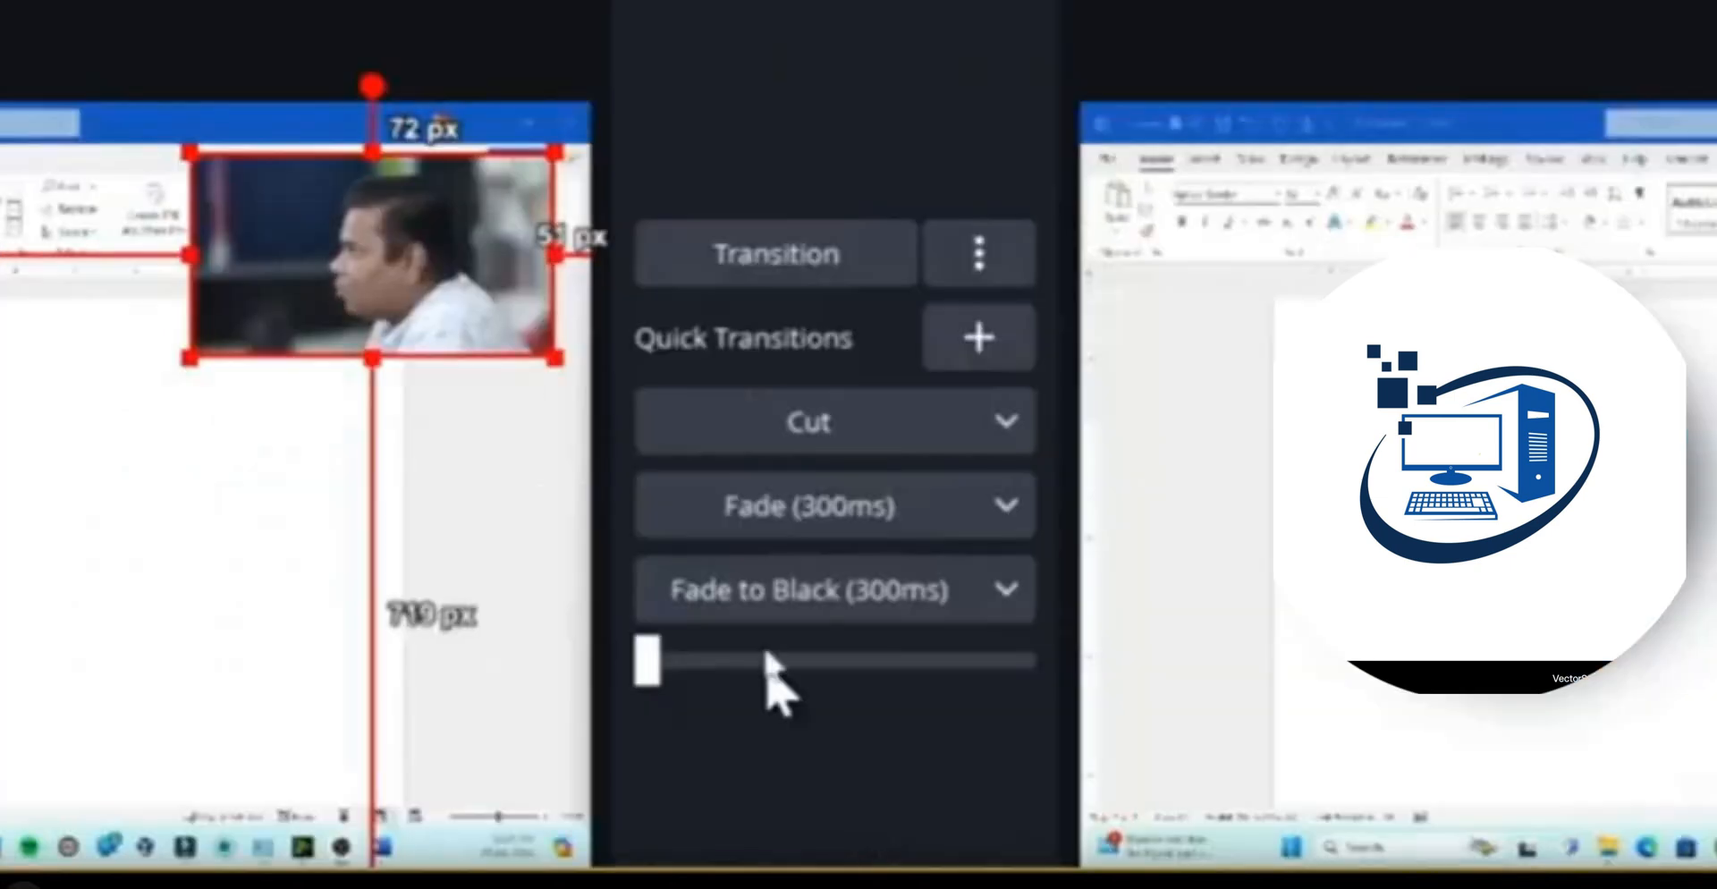
click(810, 437)
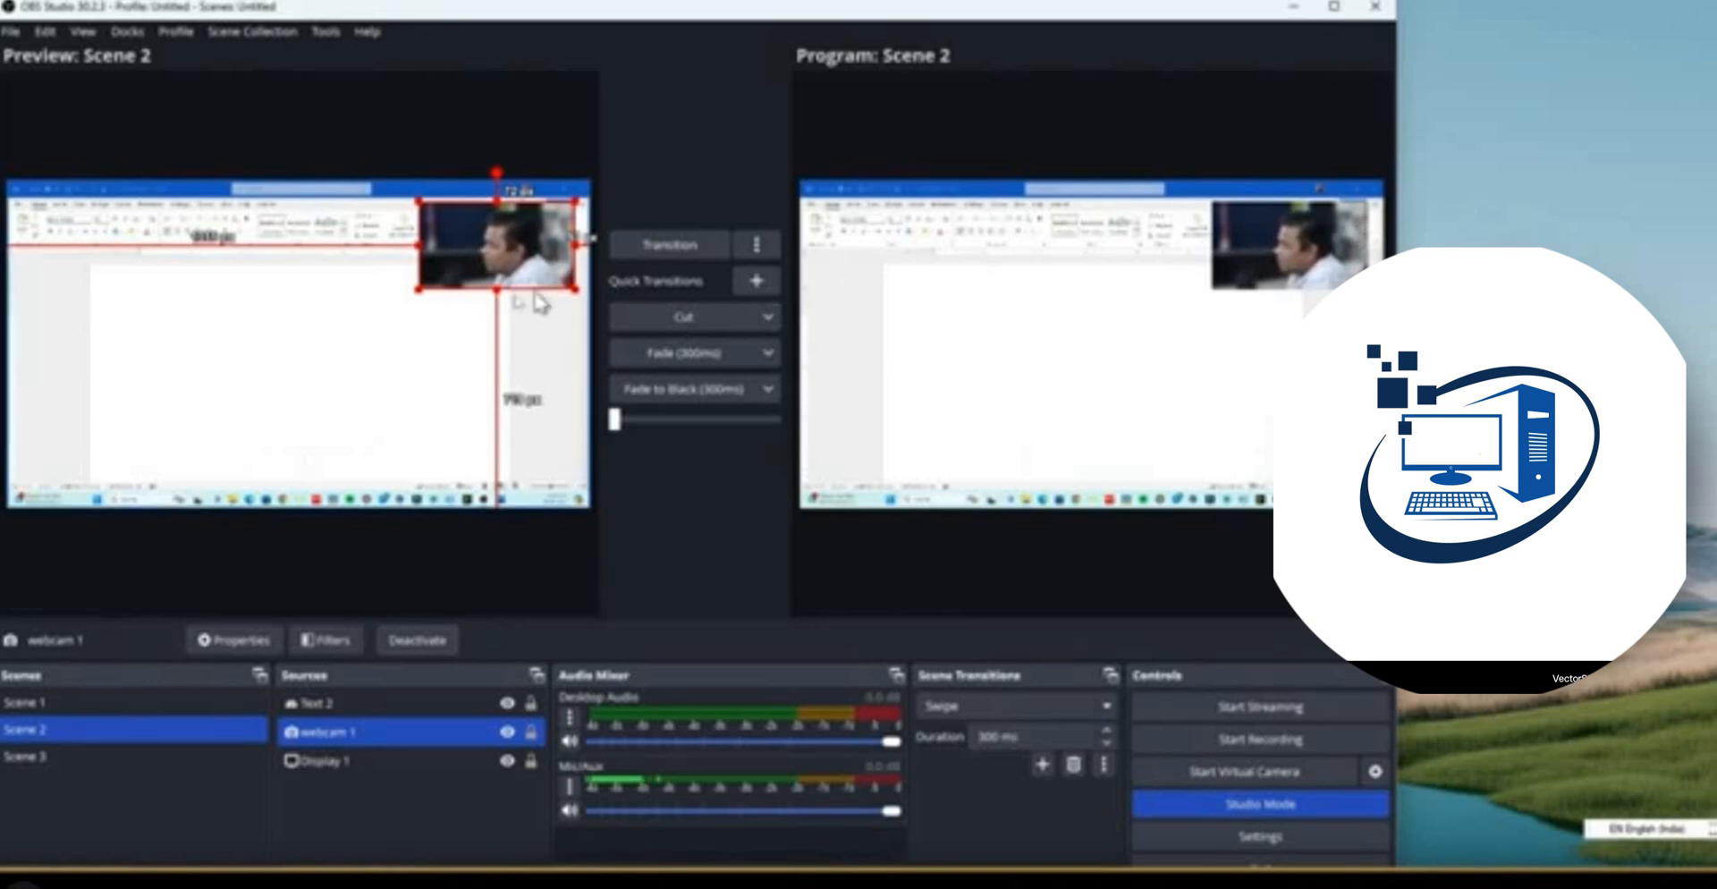
Place an enlarged webcam 1 near the middle of Scene 2's preview and send it to the program with Fade (300ms)
drag(412, 293, 163, 433)
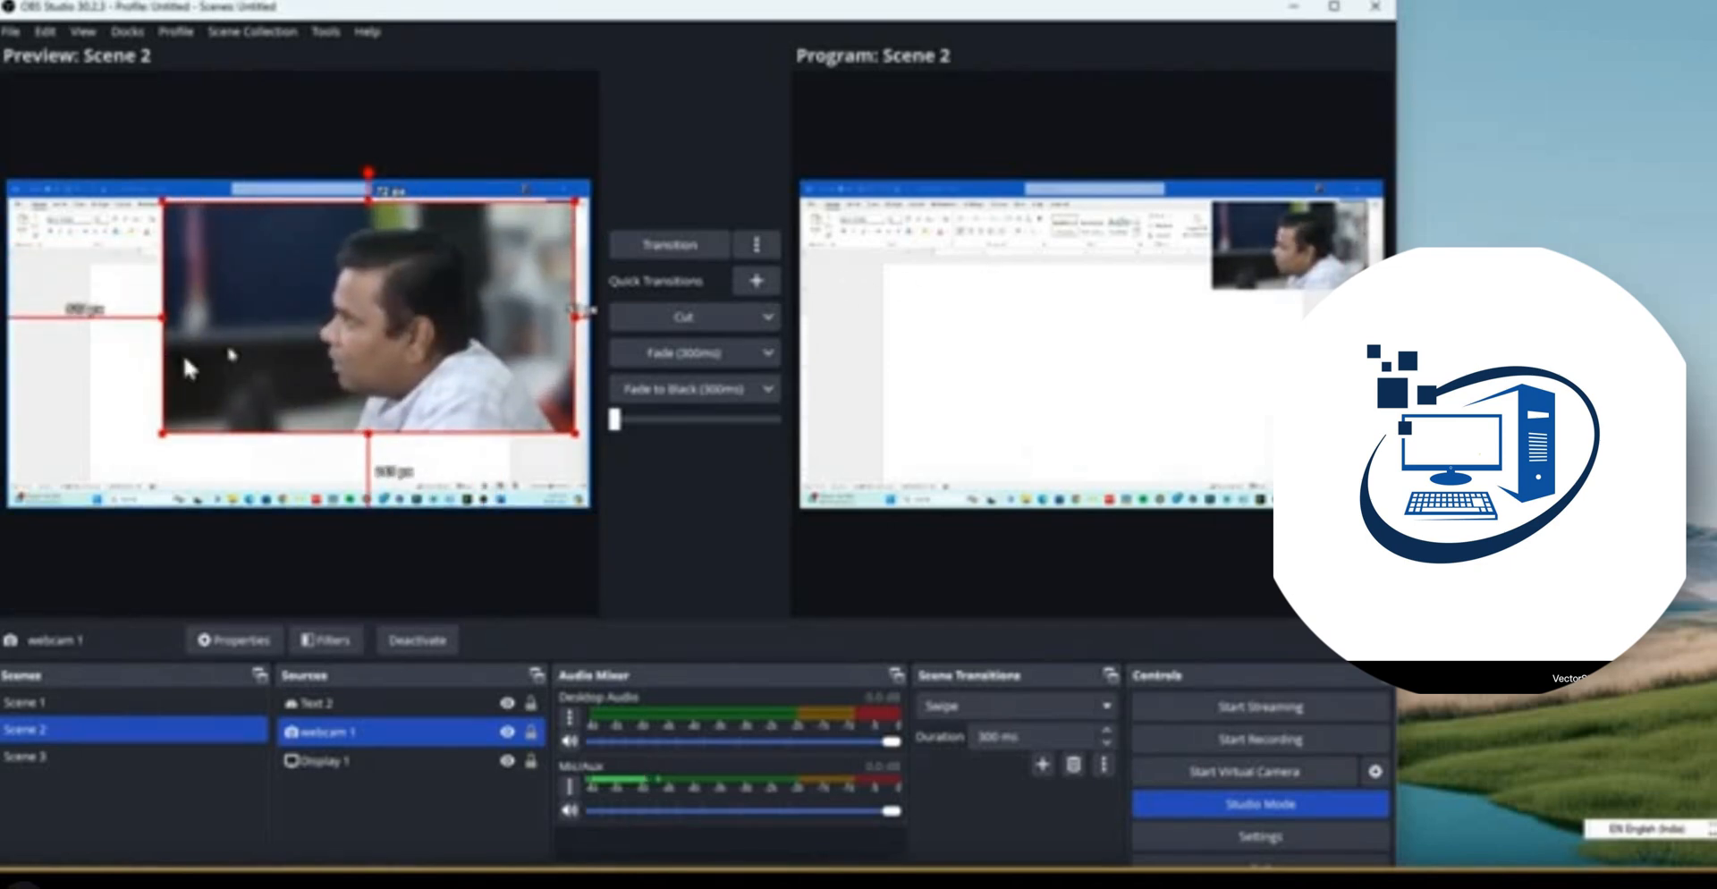
drag(586, 261, 457, 301)
key(ctrl+z)
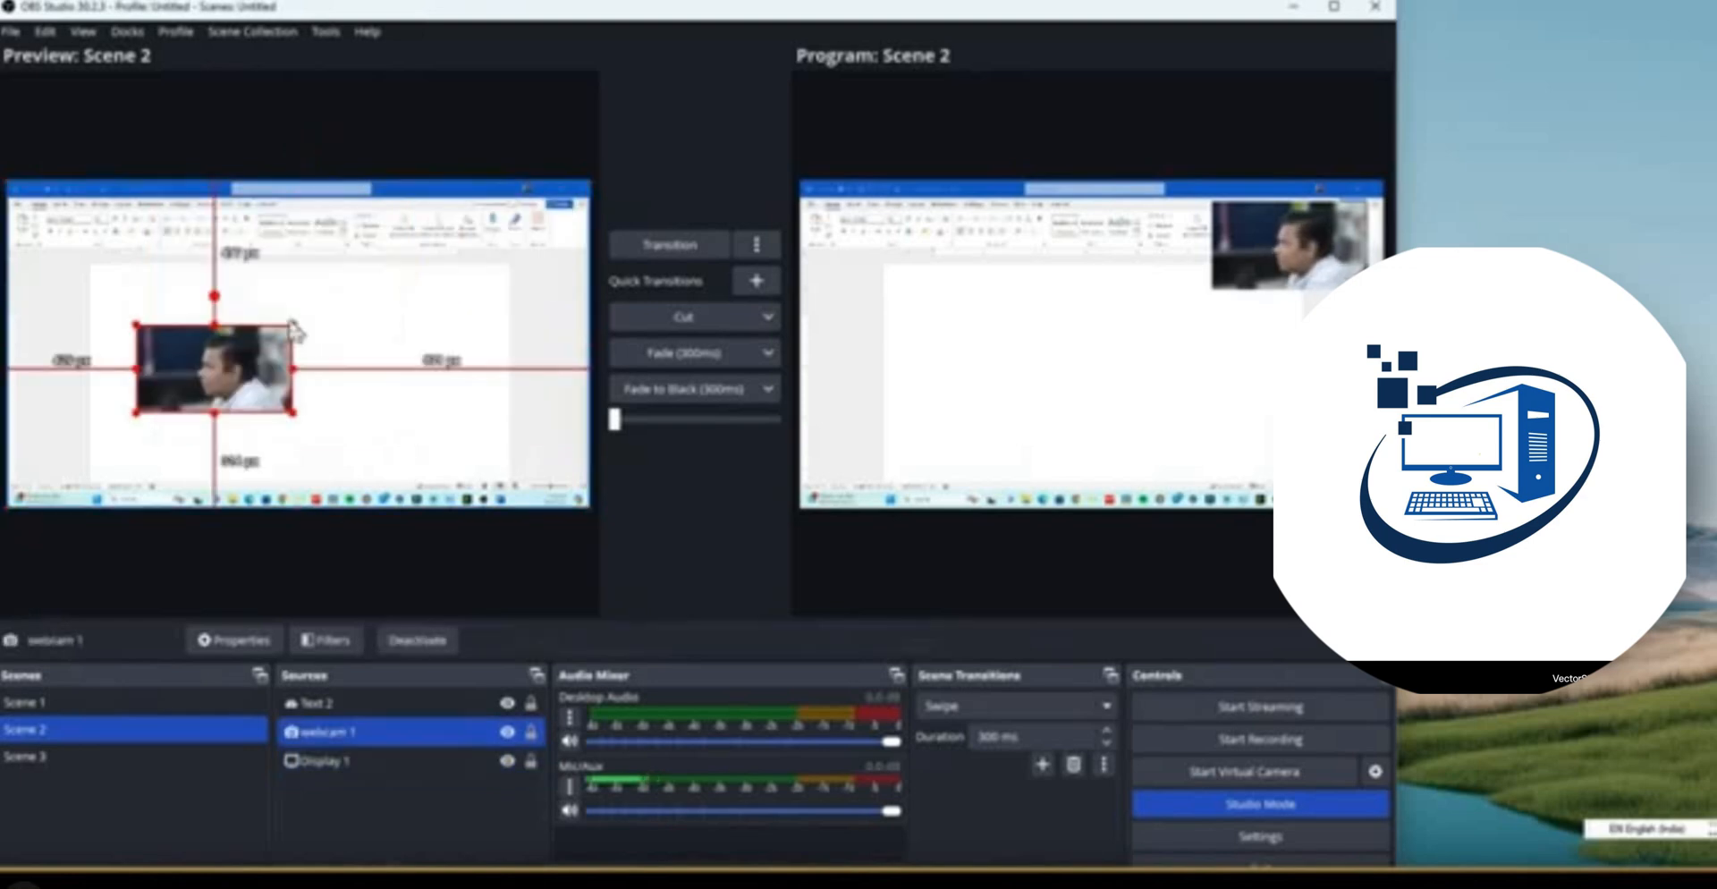
drag(293, 324, 445, 239)
drag(372, 280, 376, 299)
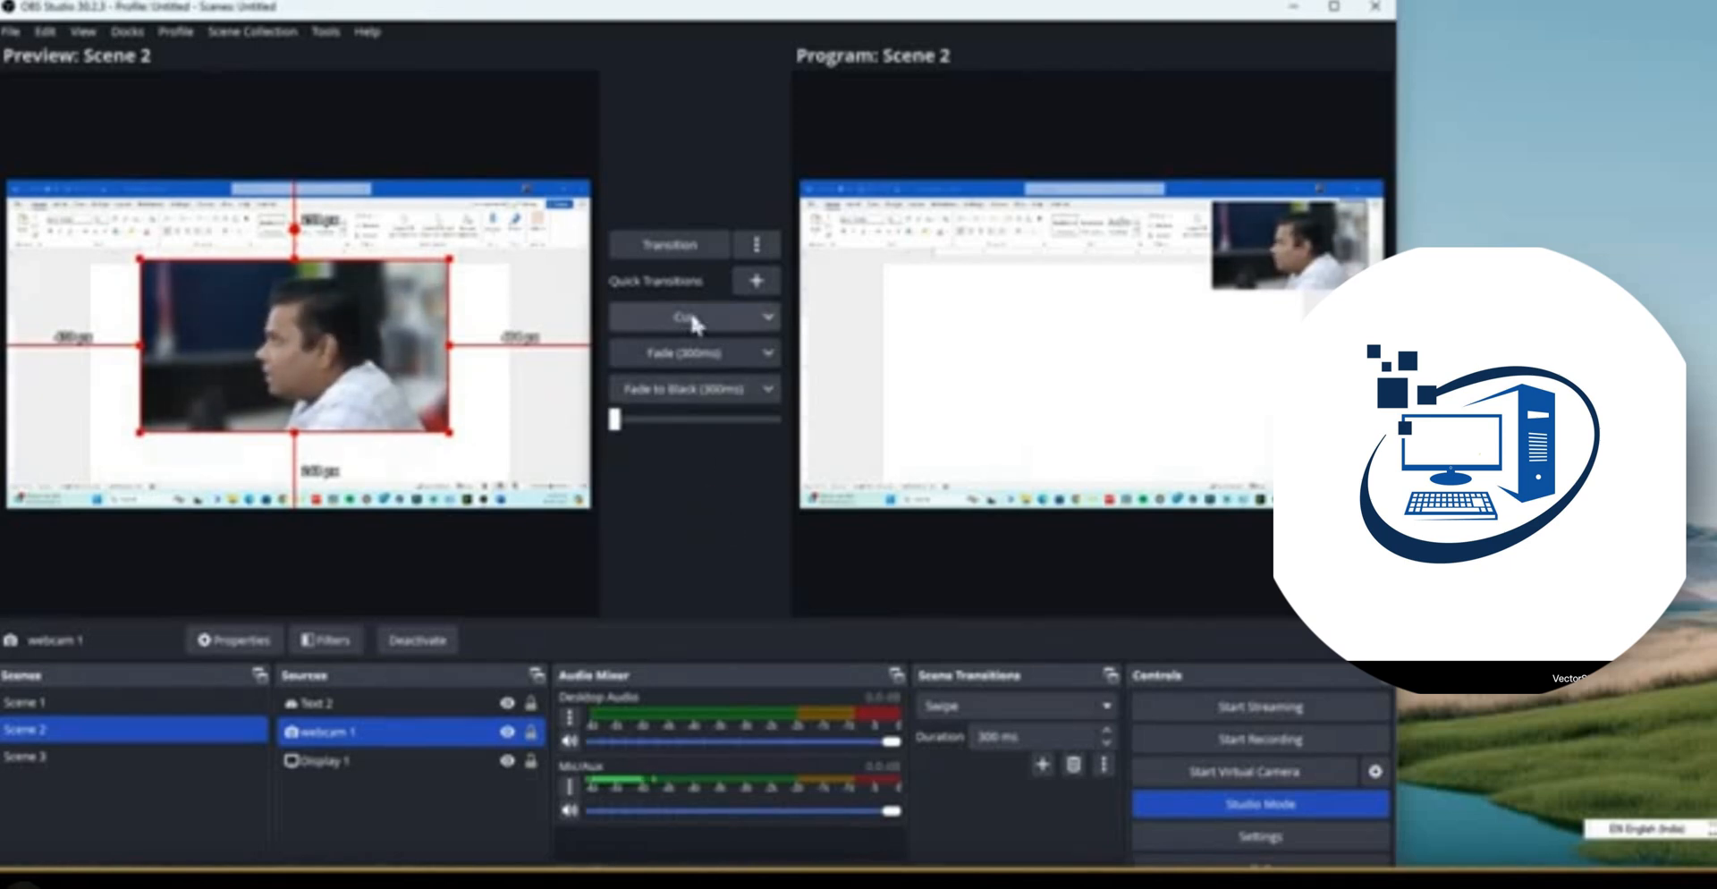
click(687, 356)
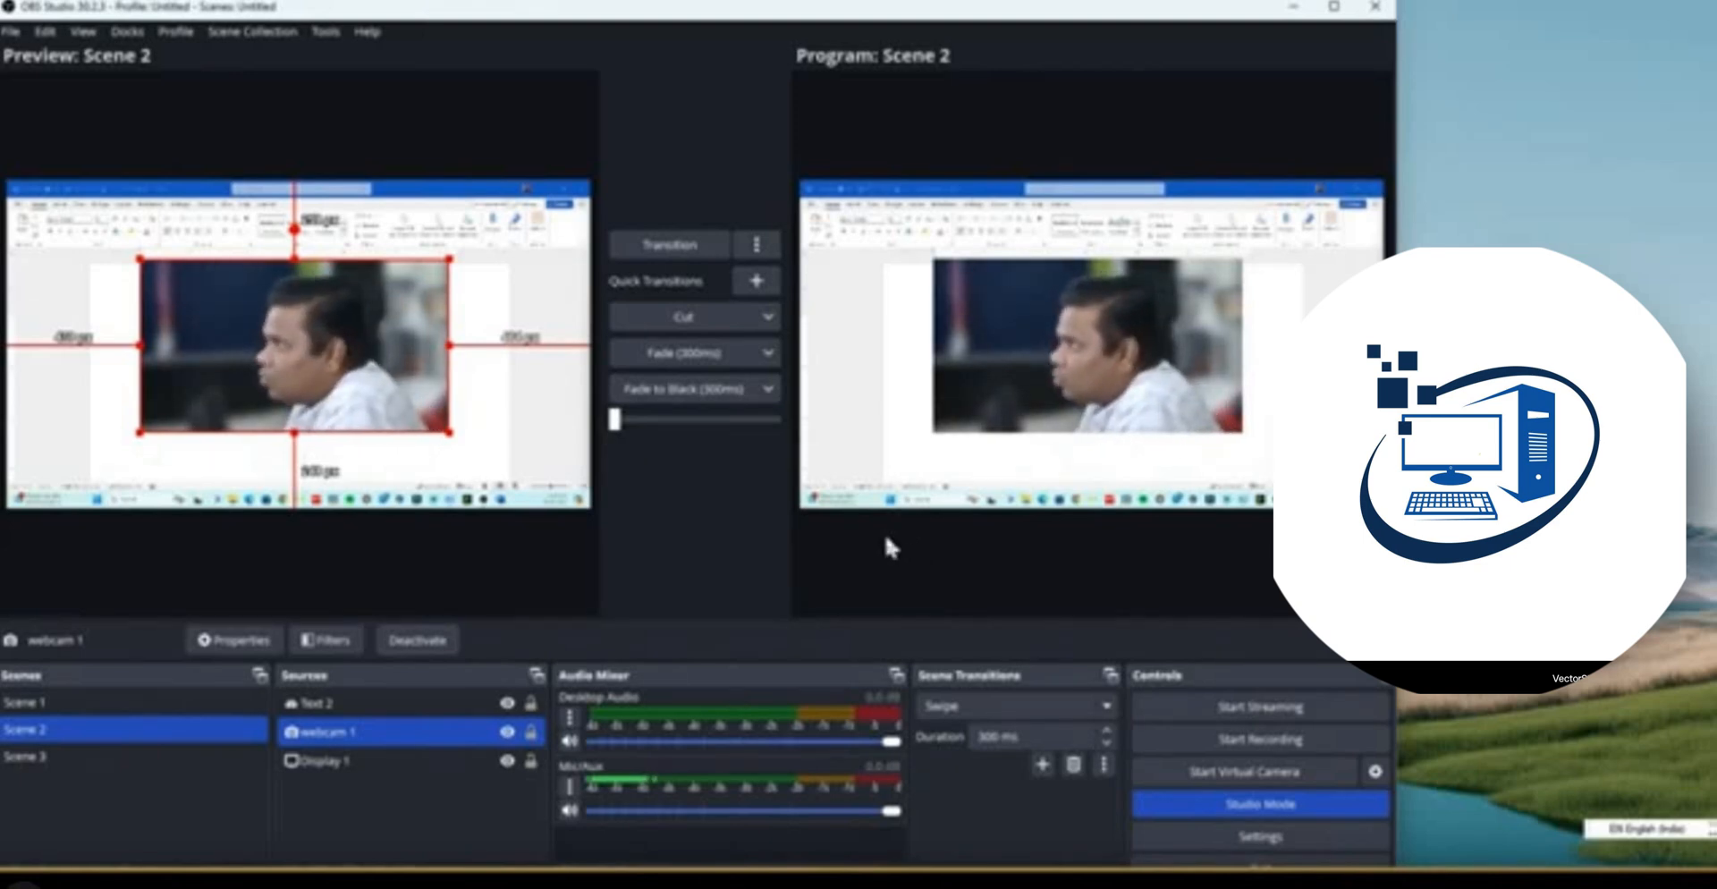
Load Scene 1 into the preview, send it to the program with Cut, and bring Scene 1 back into the preview
click(133, 707)
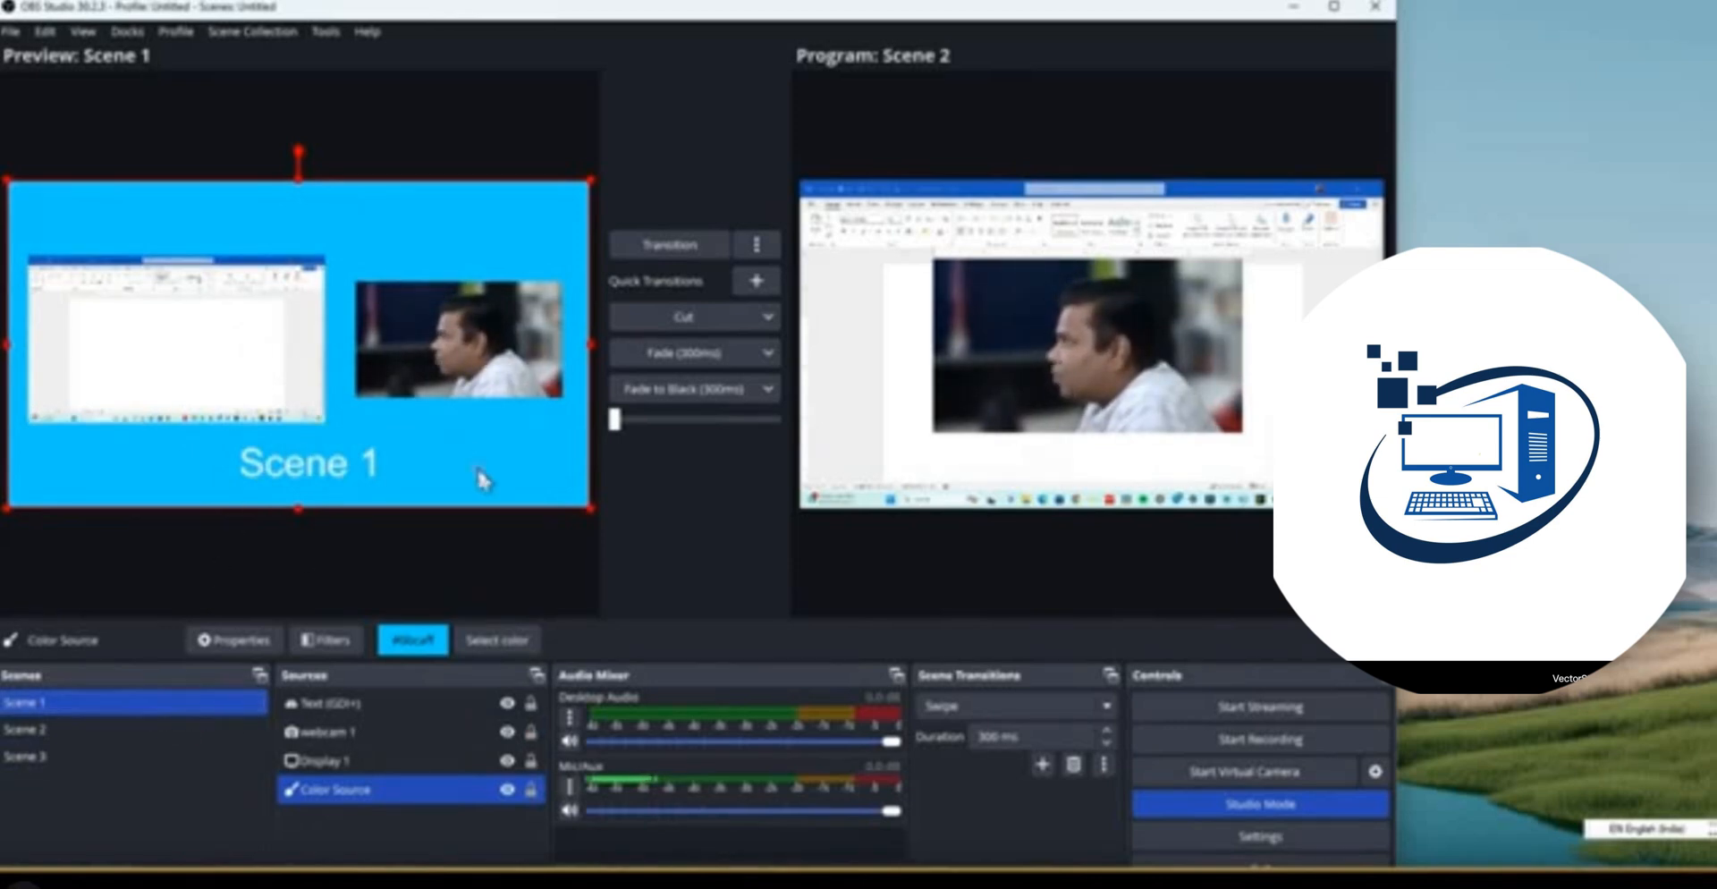
click(707, 320)
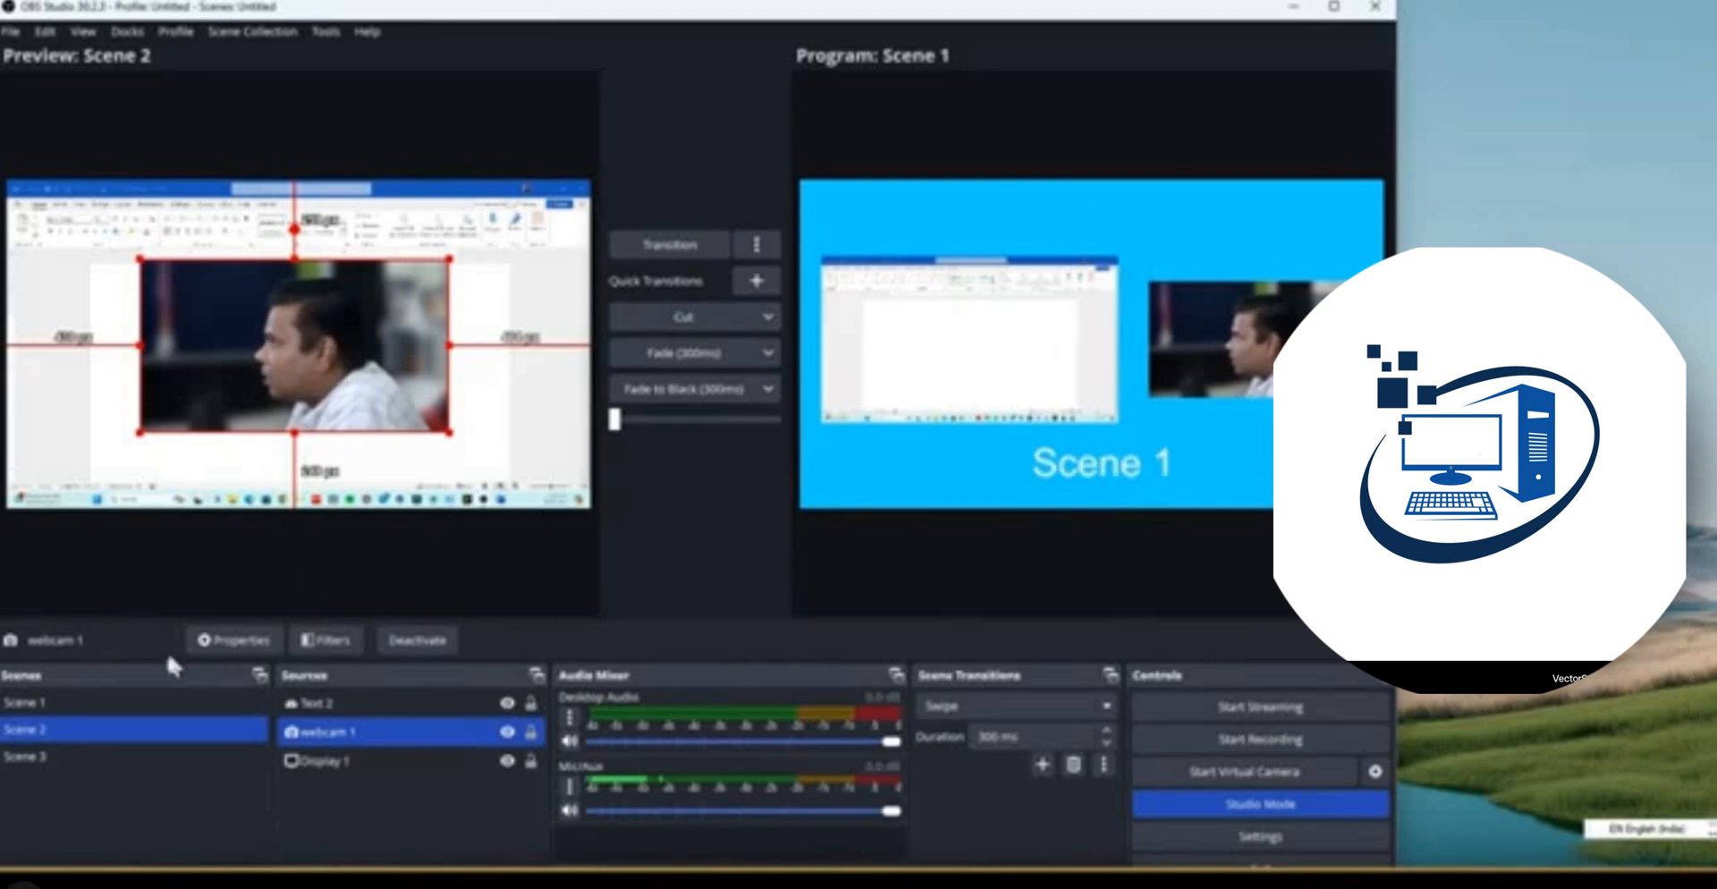
click(153, 703)
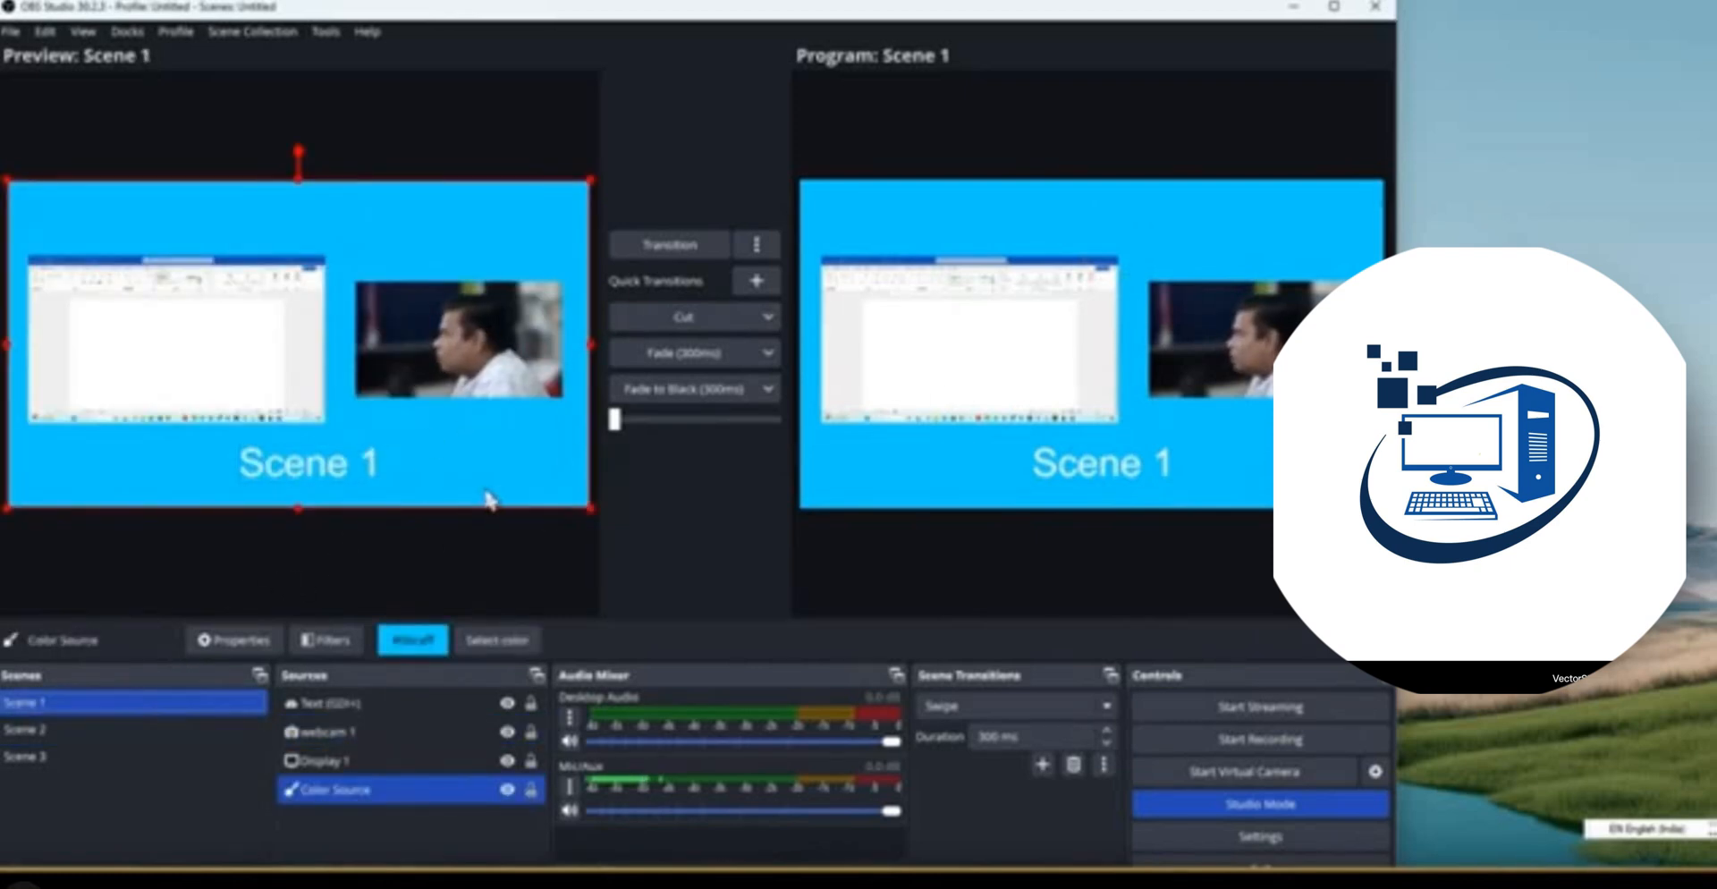
Try changing the color of Scene 1's Color Source to pale yellow
click(461, 507)
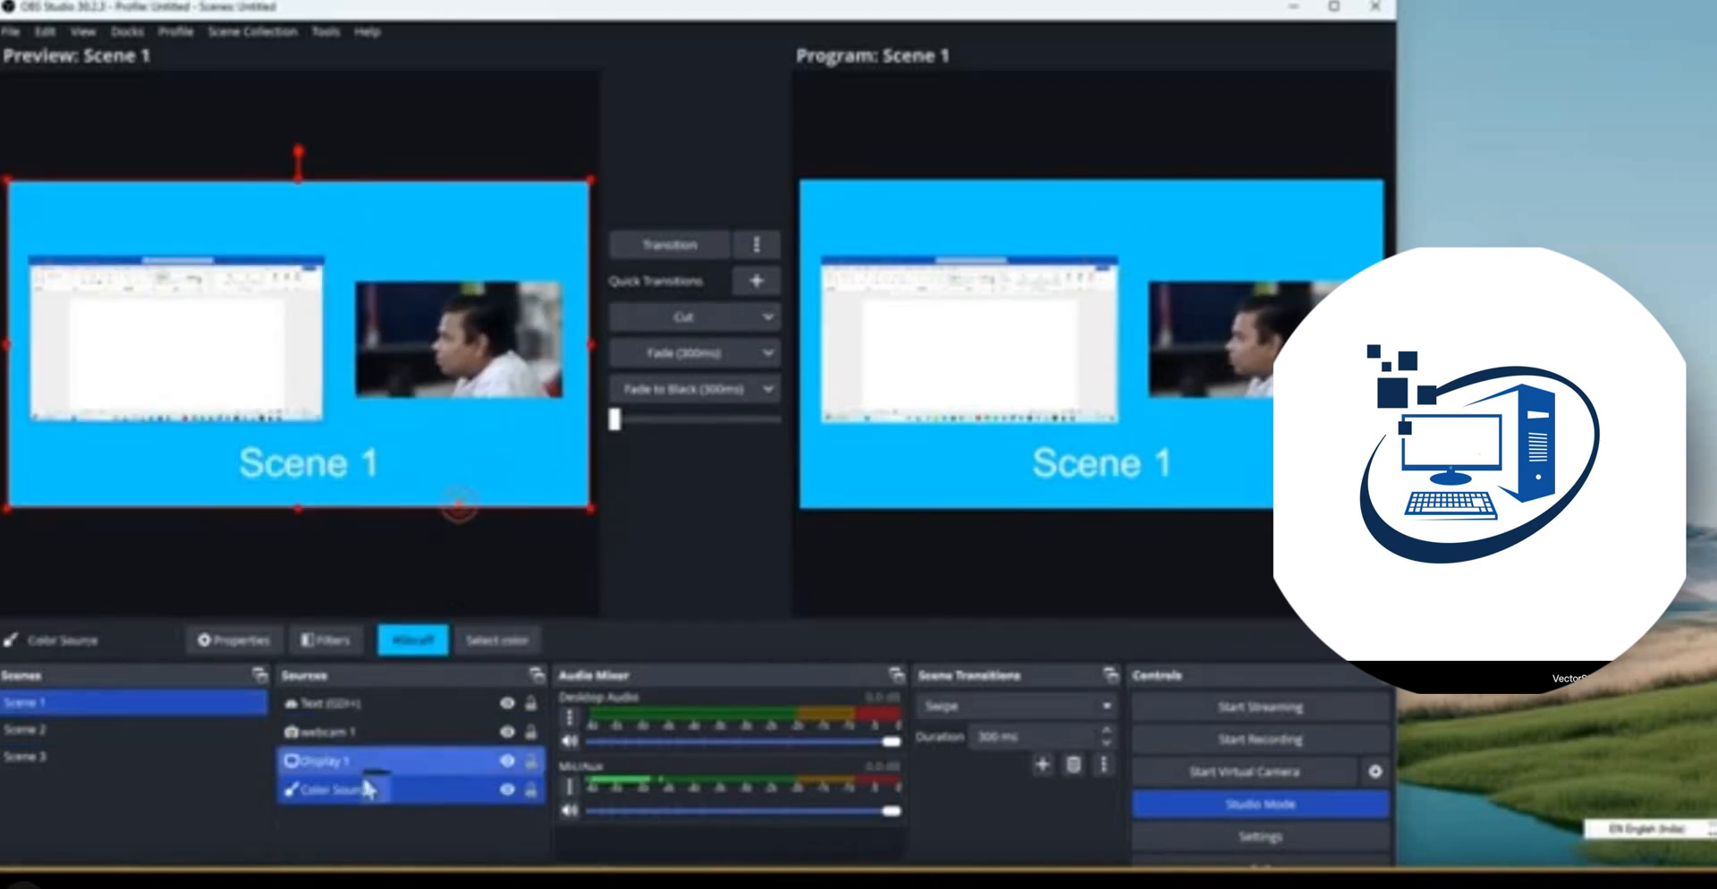
click(355, 799)
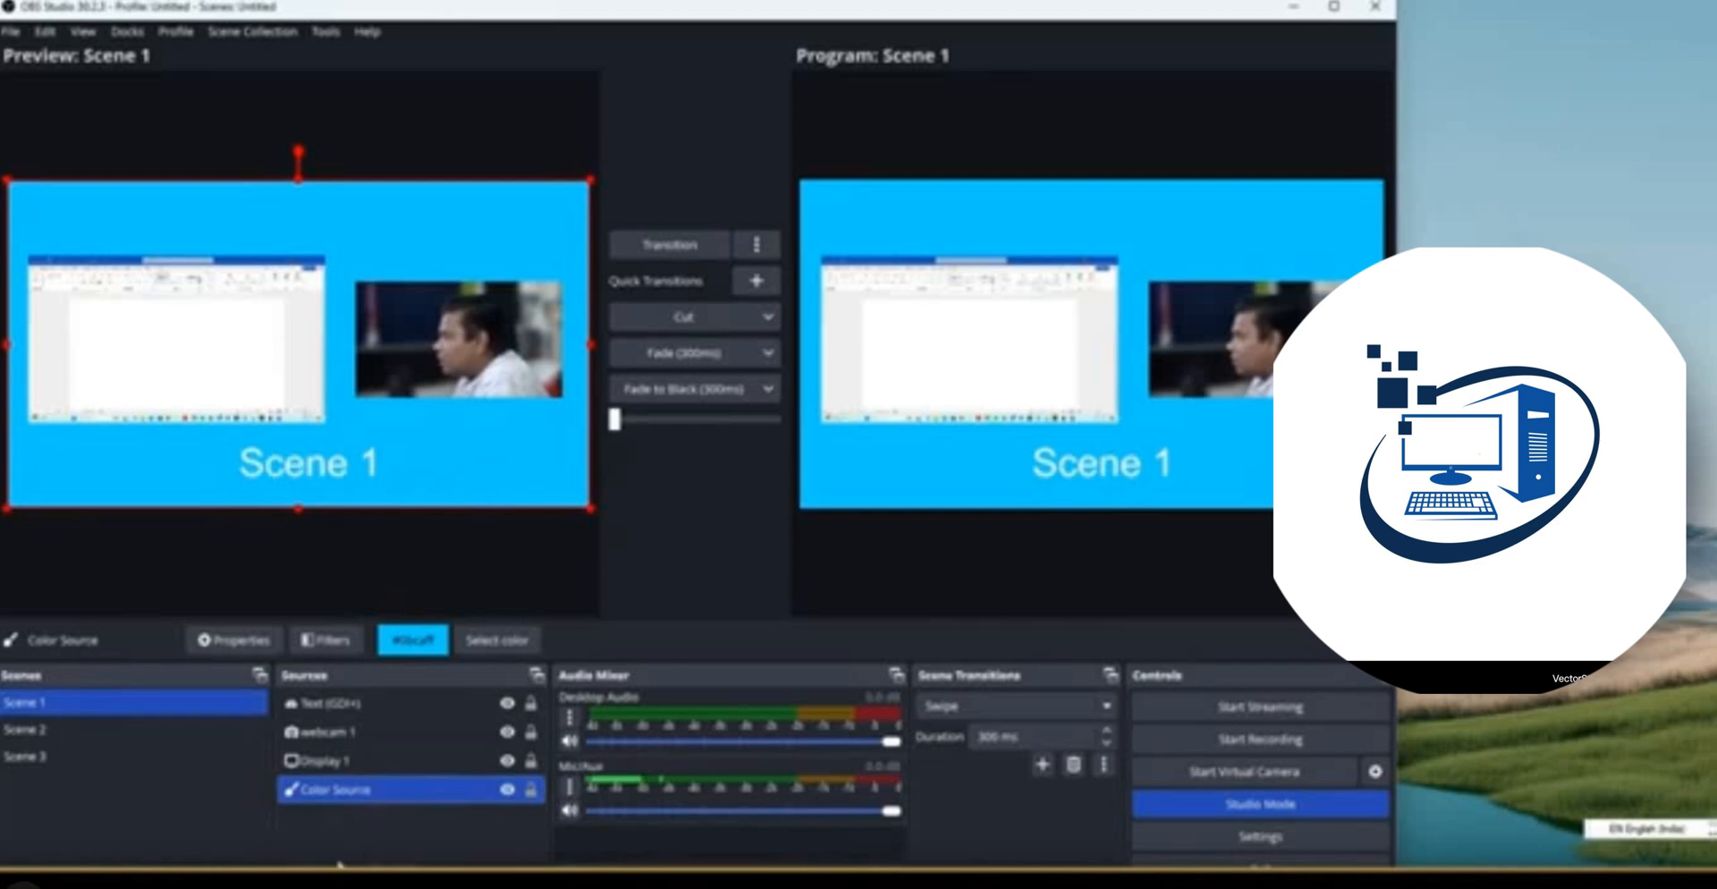
double_click(338, 801)
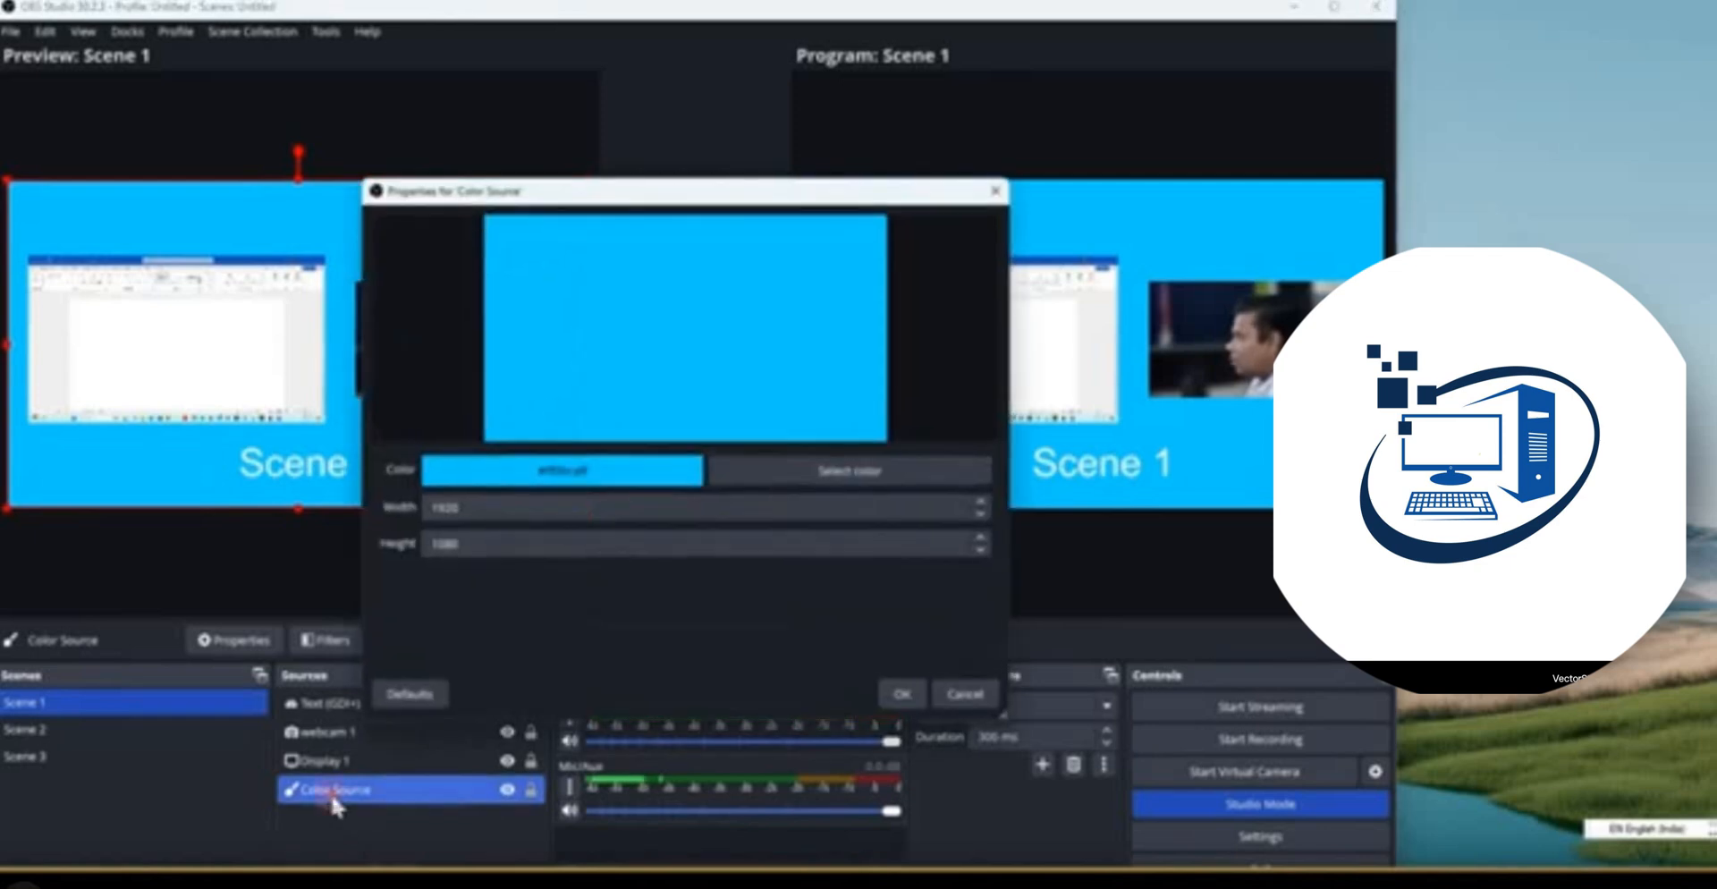
click(787, 470)
drag(740, 283, 817, 343)
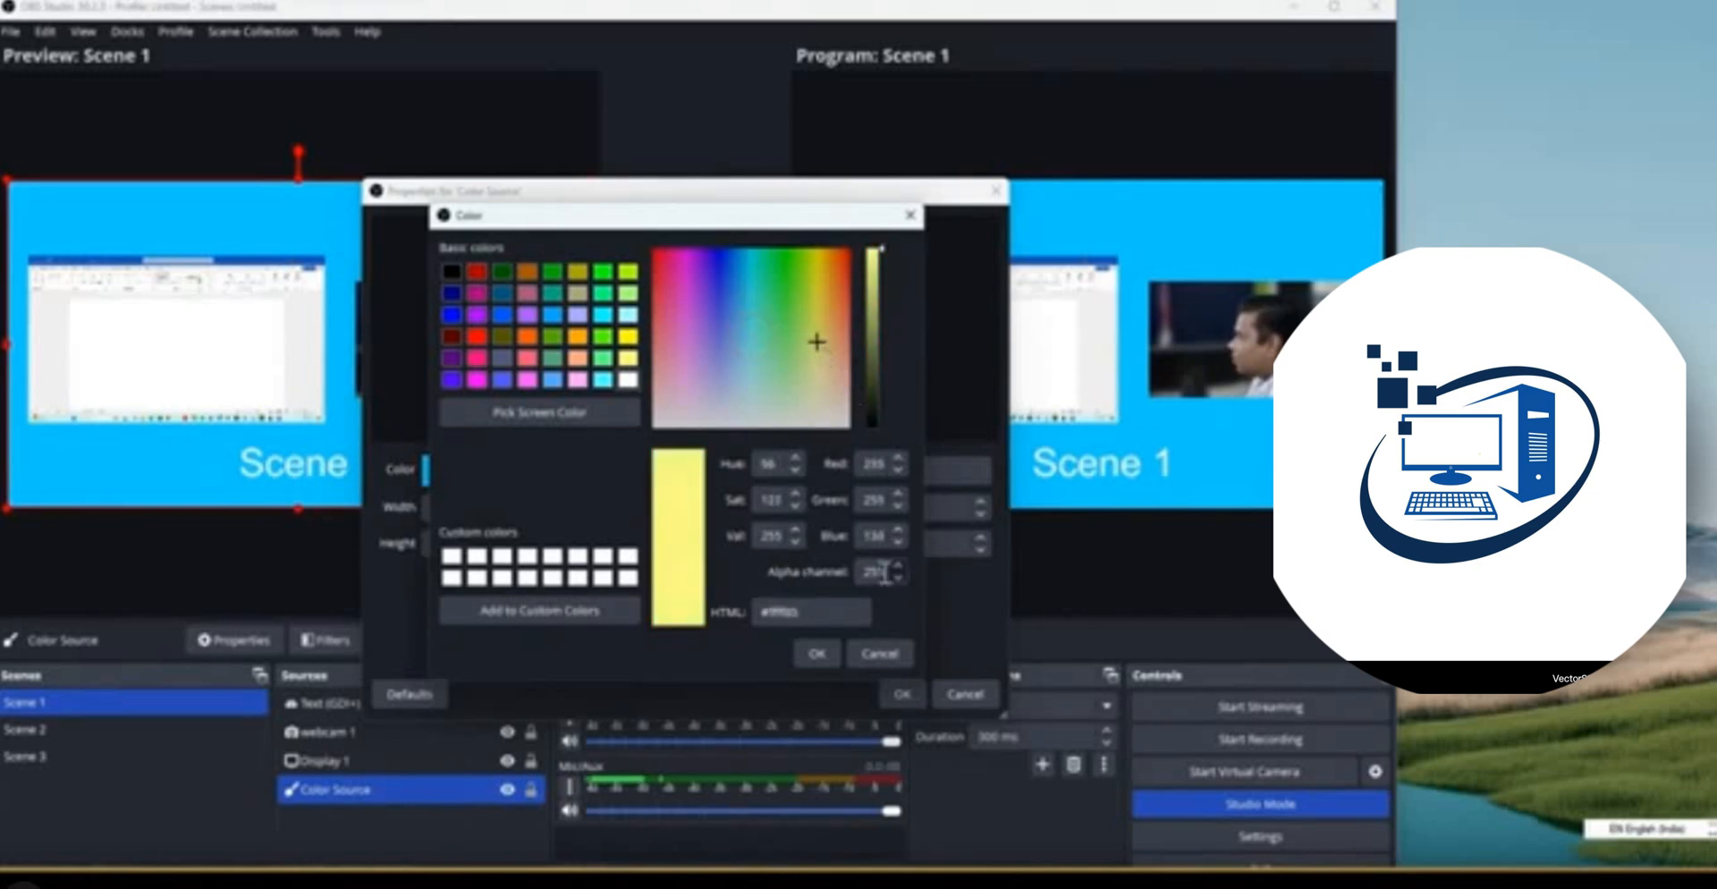
click(818, 653)
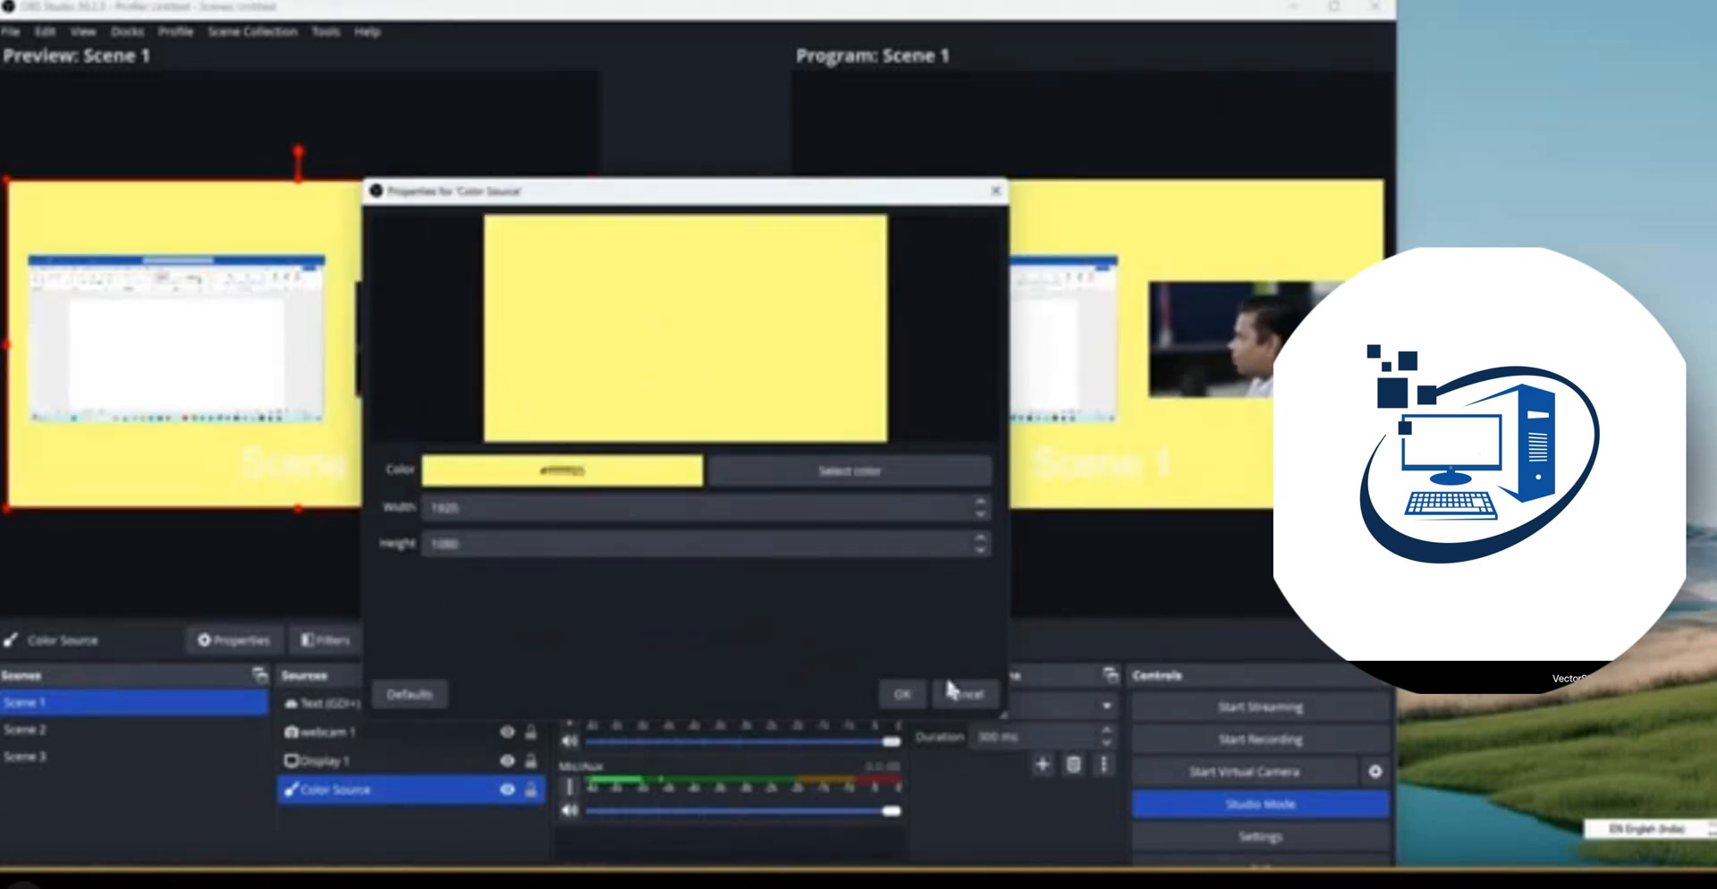
click(916, 697)
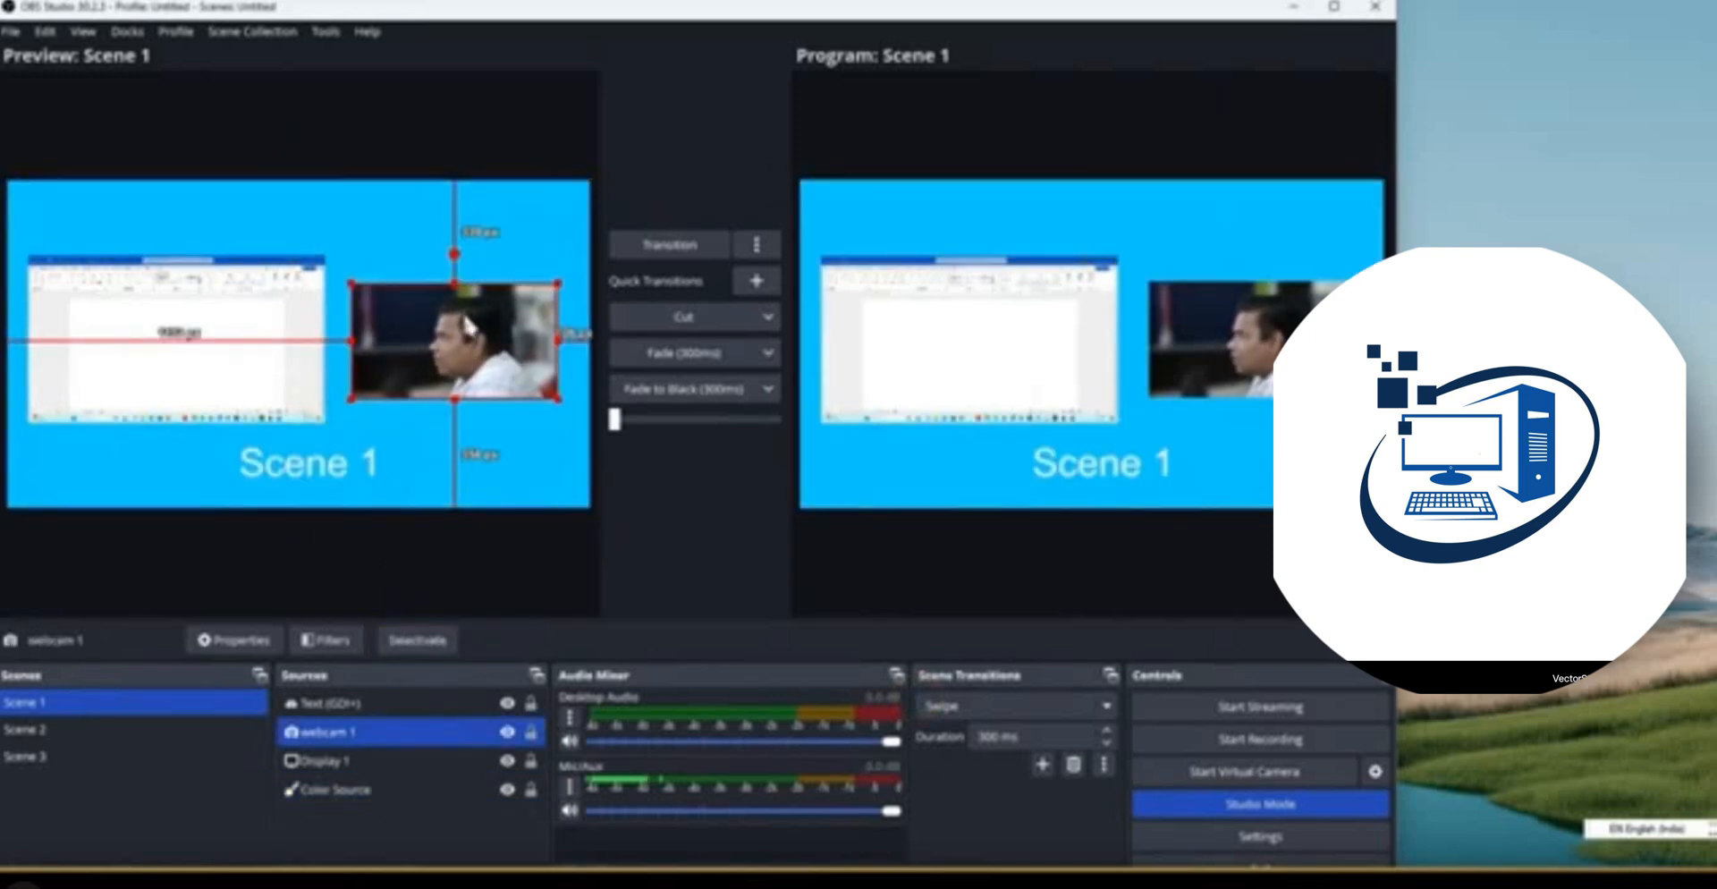
Move webcam 1 slightly higher in Scene 1's preview and send the change to the program with Cut
drag(469, 328, 492, 296)
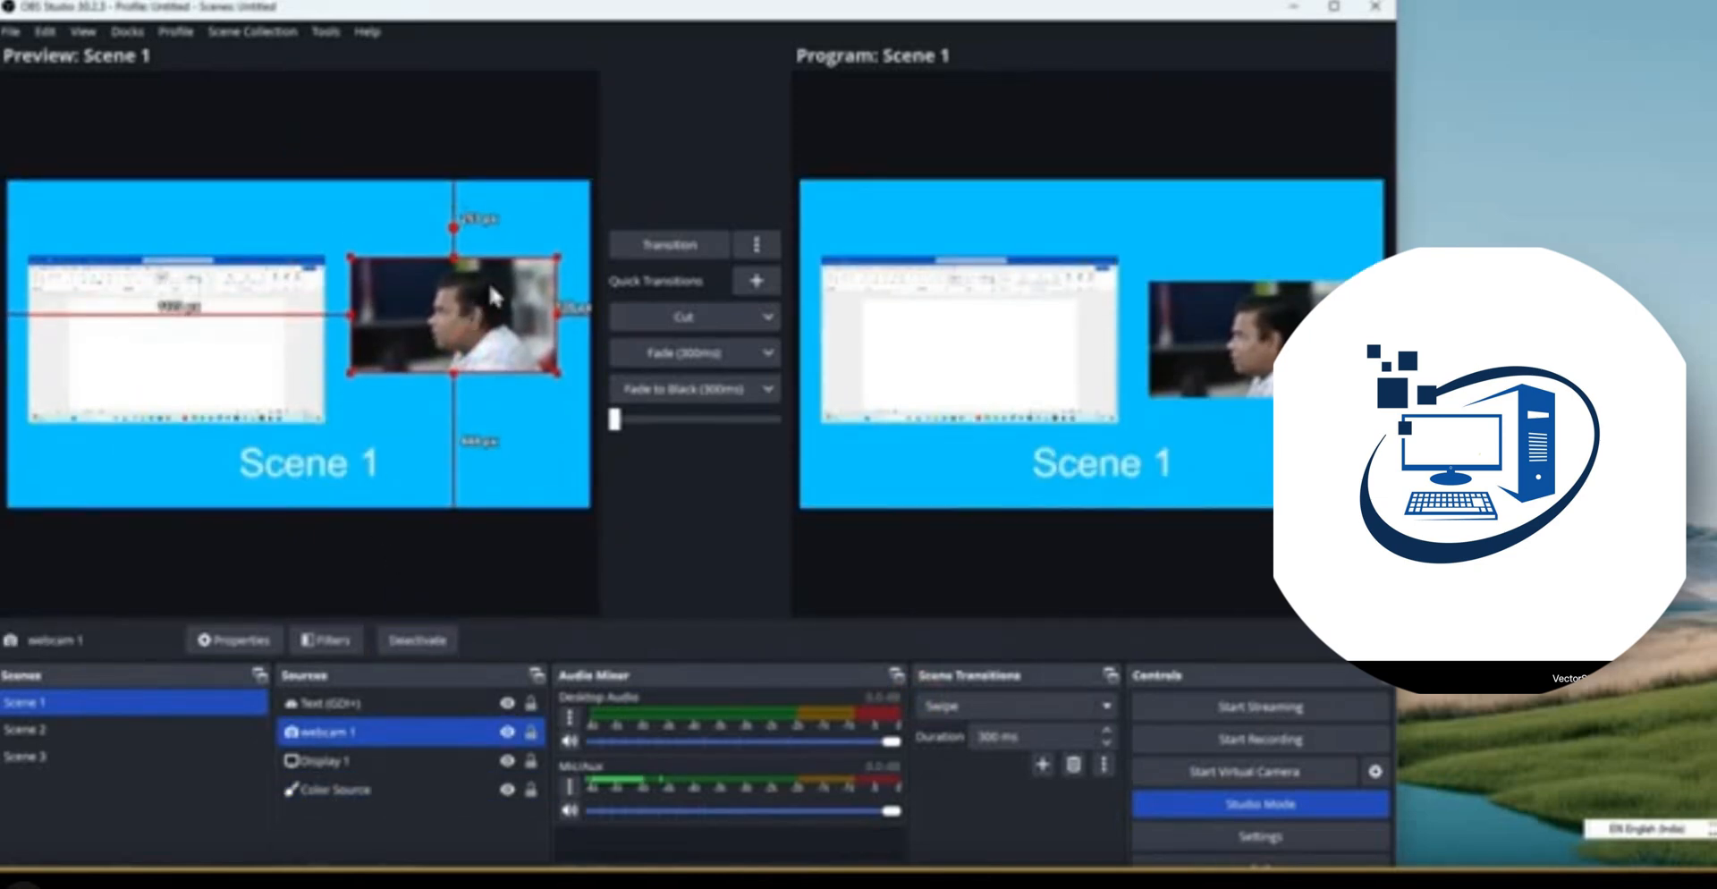
click(633, 162)
click(704, 317)
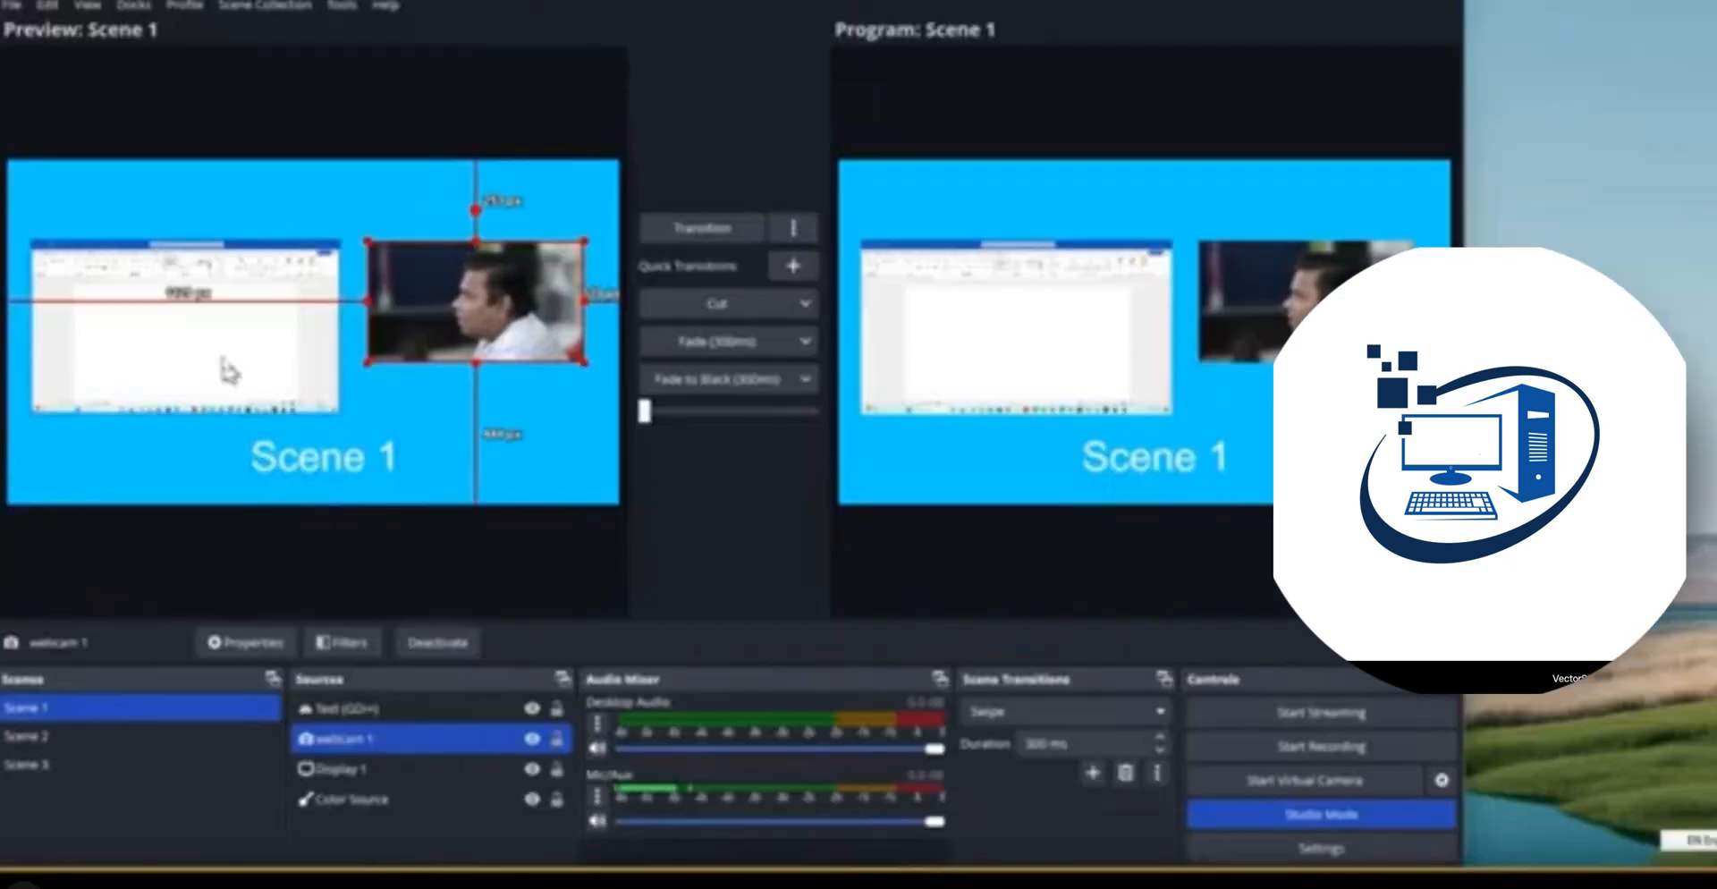
Select the display capture in Scene 1 and lower the Desktop Audio volume to -inf dB
click(215, 338)
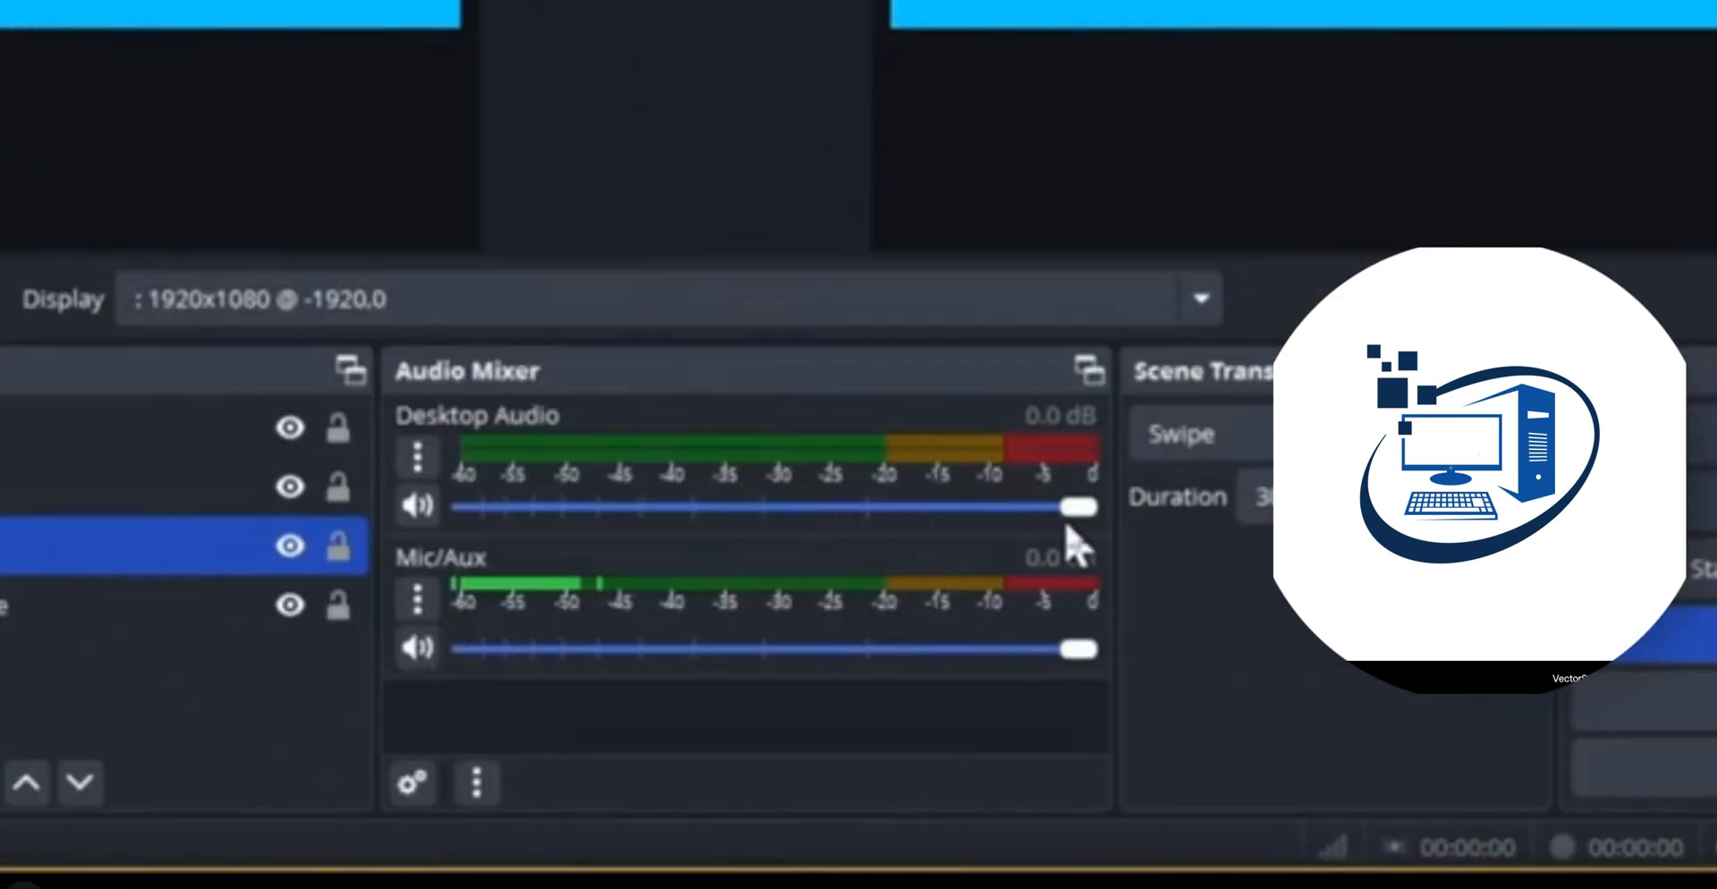
drag(935, 751, 601, 757)
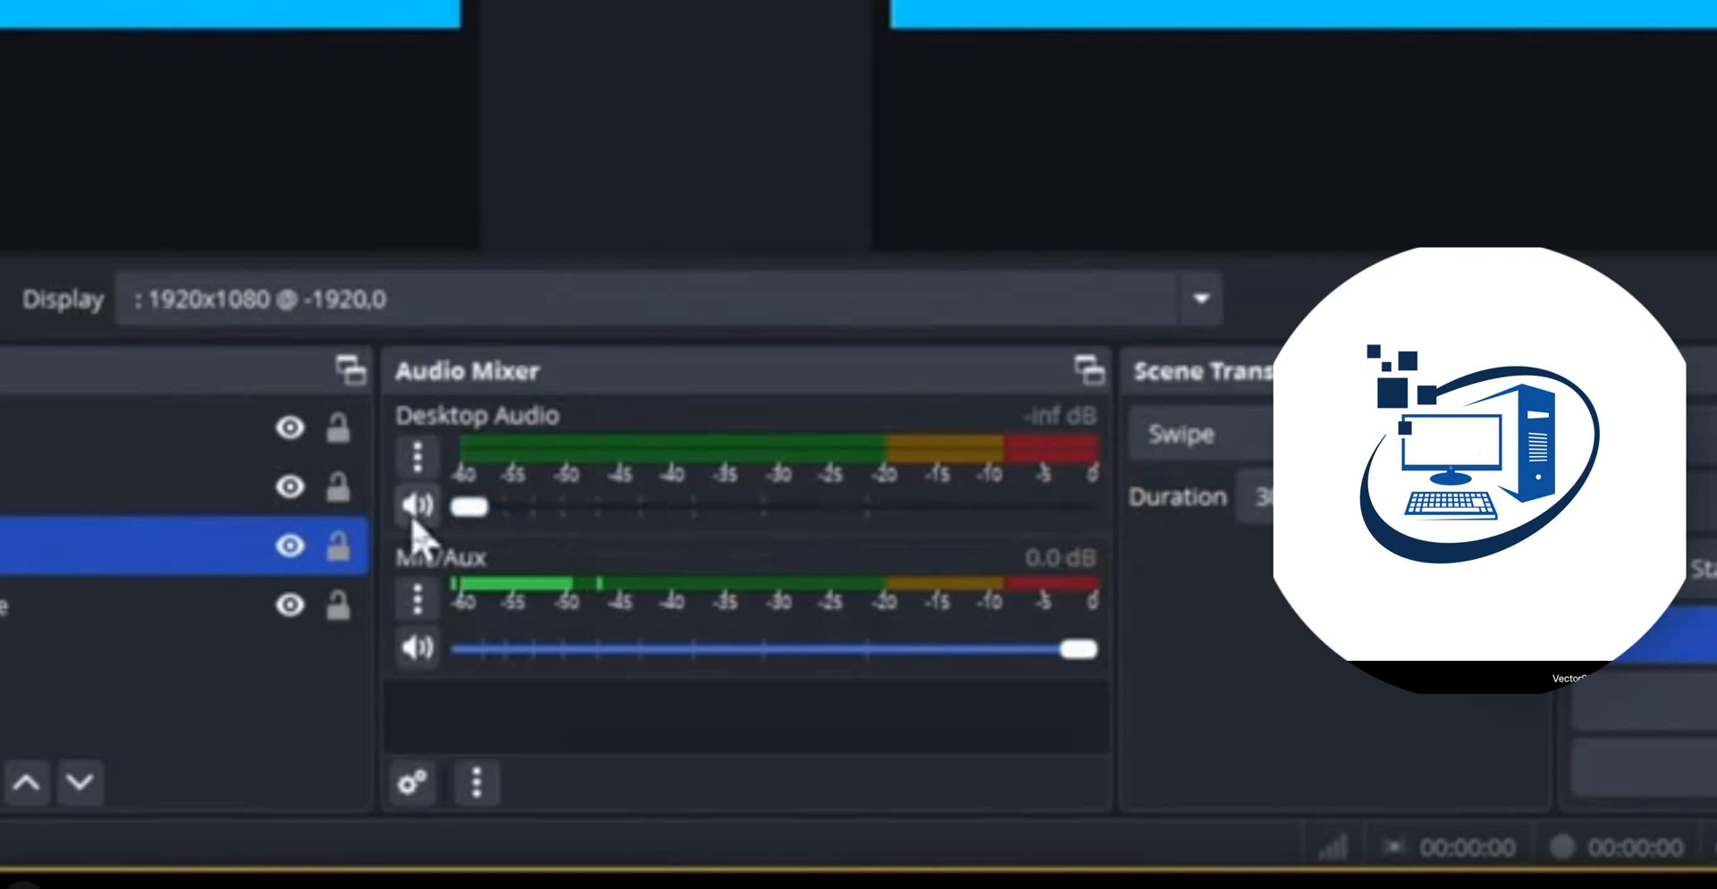
click(1116, 651)
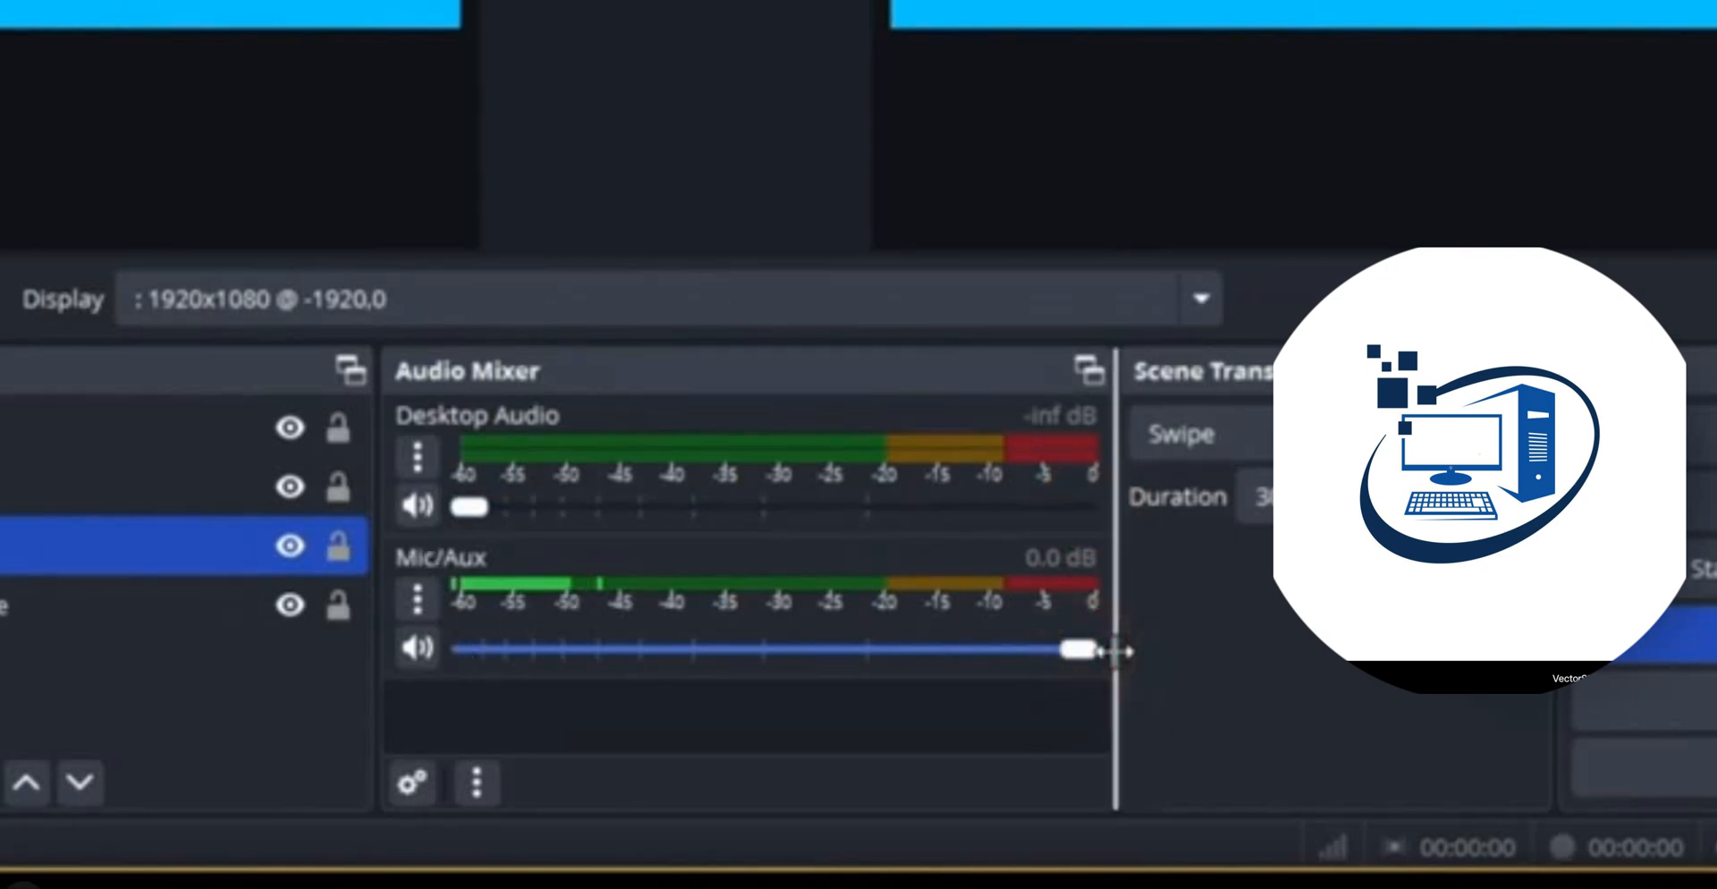
Raise the Desktop Audio volume to 0.0 dB, and lower Mic/Aux to -inf dB before restoring it to 0.0 dB
drag(460, 510, 1136, 528)
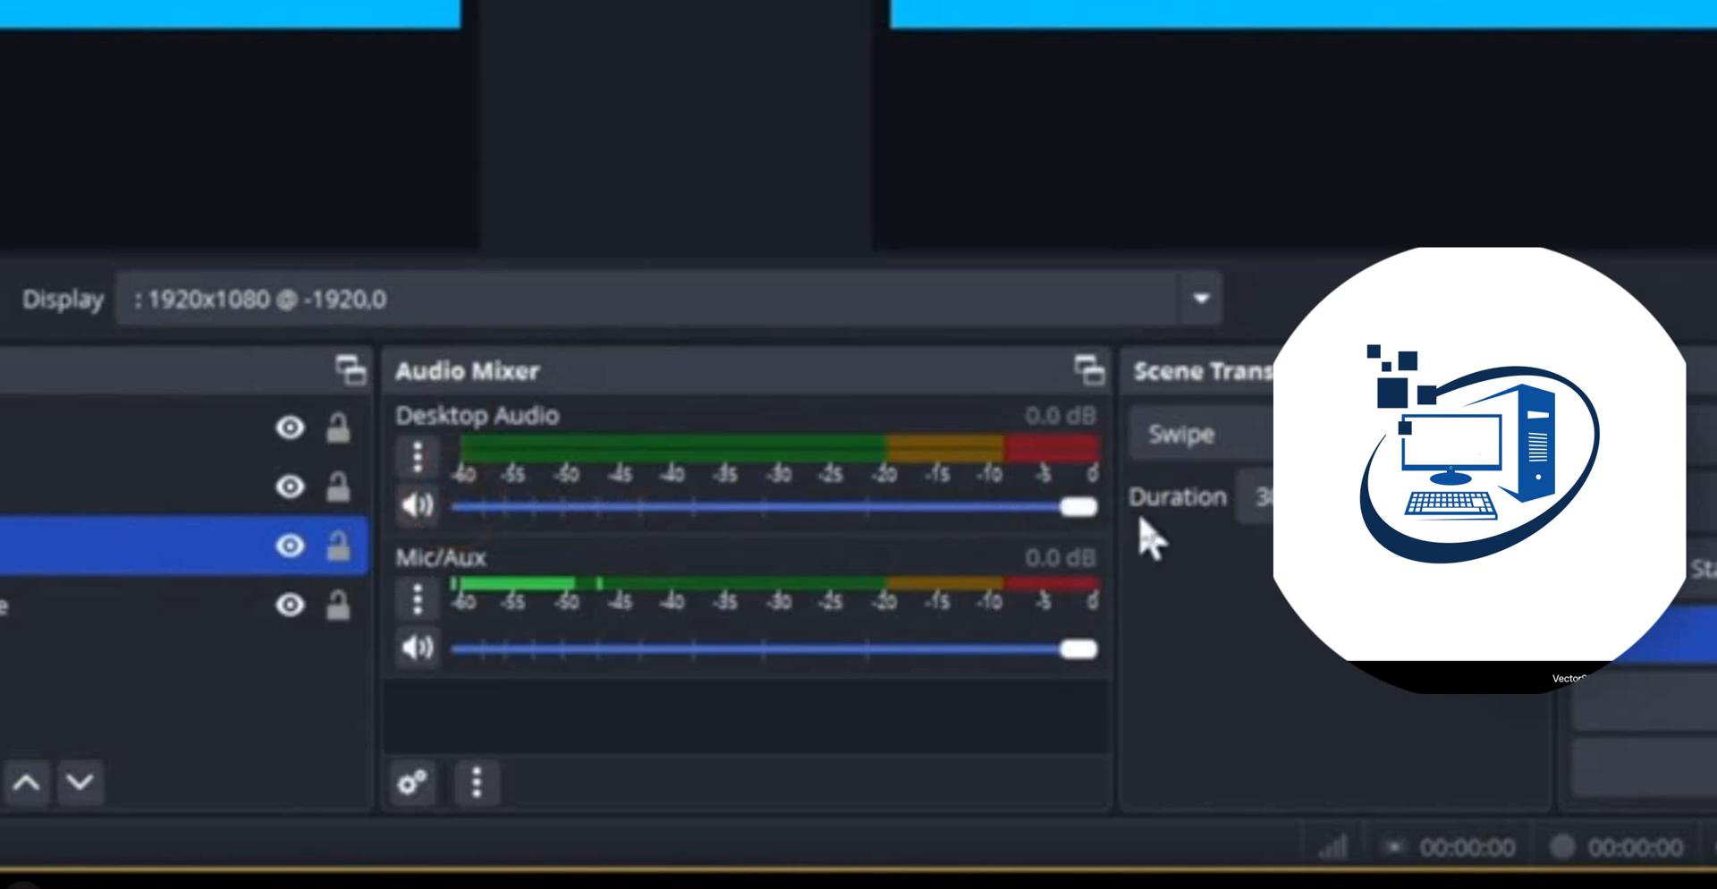
drag(1085, 660, 423, 662)
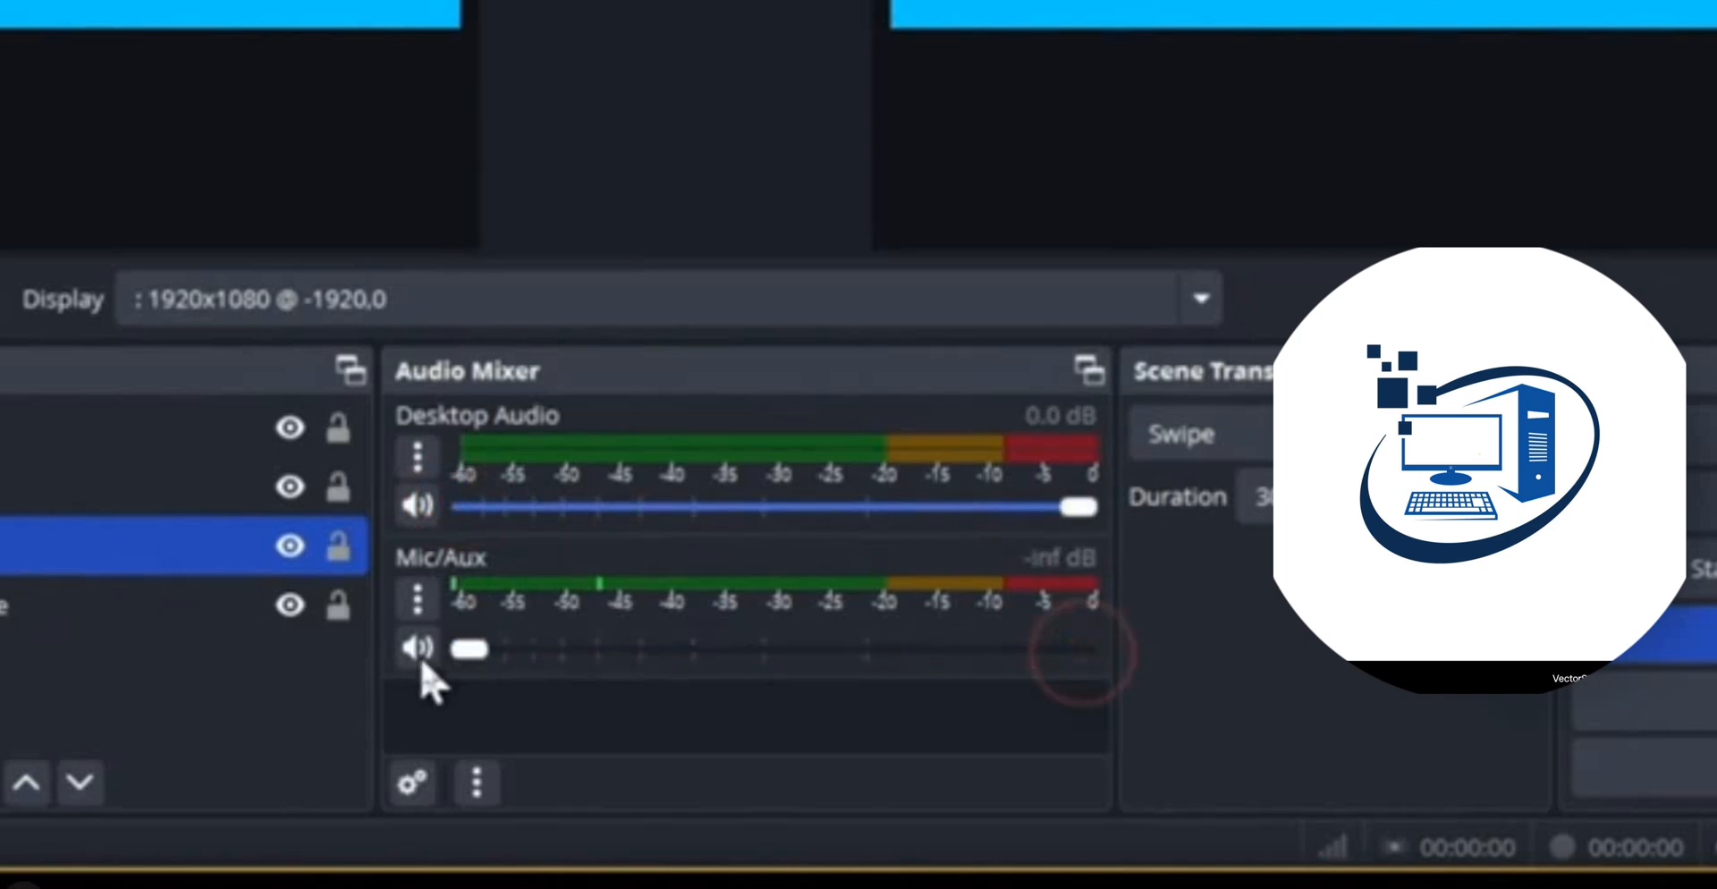
drag(474, 647, 1129, 682)
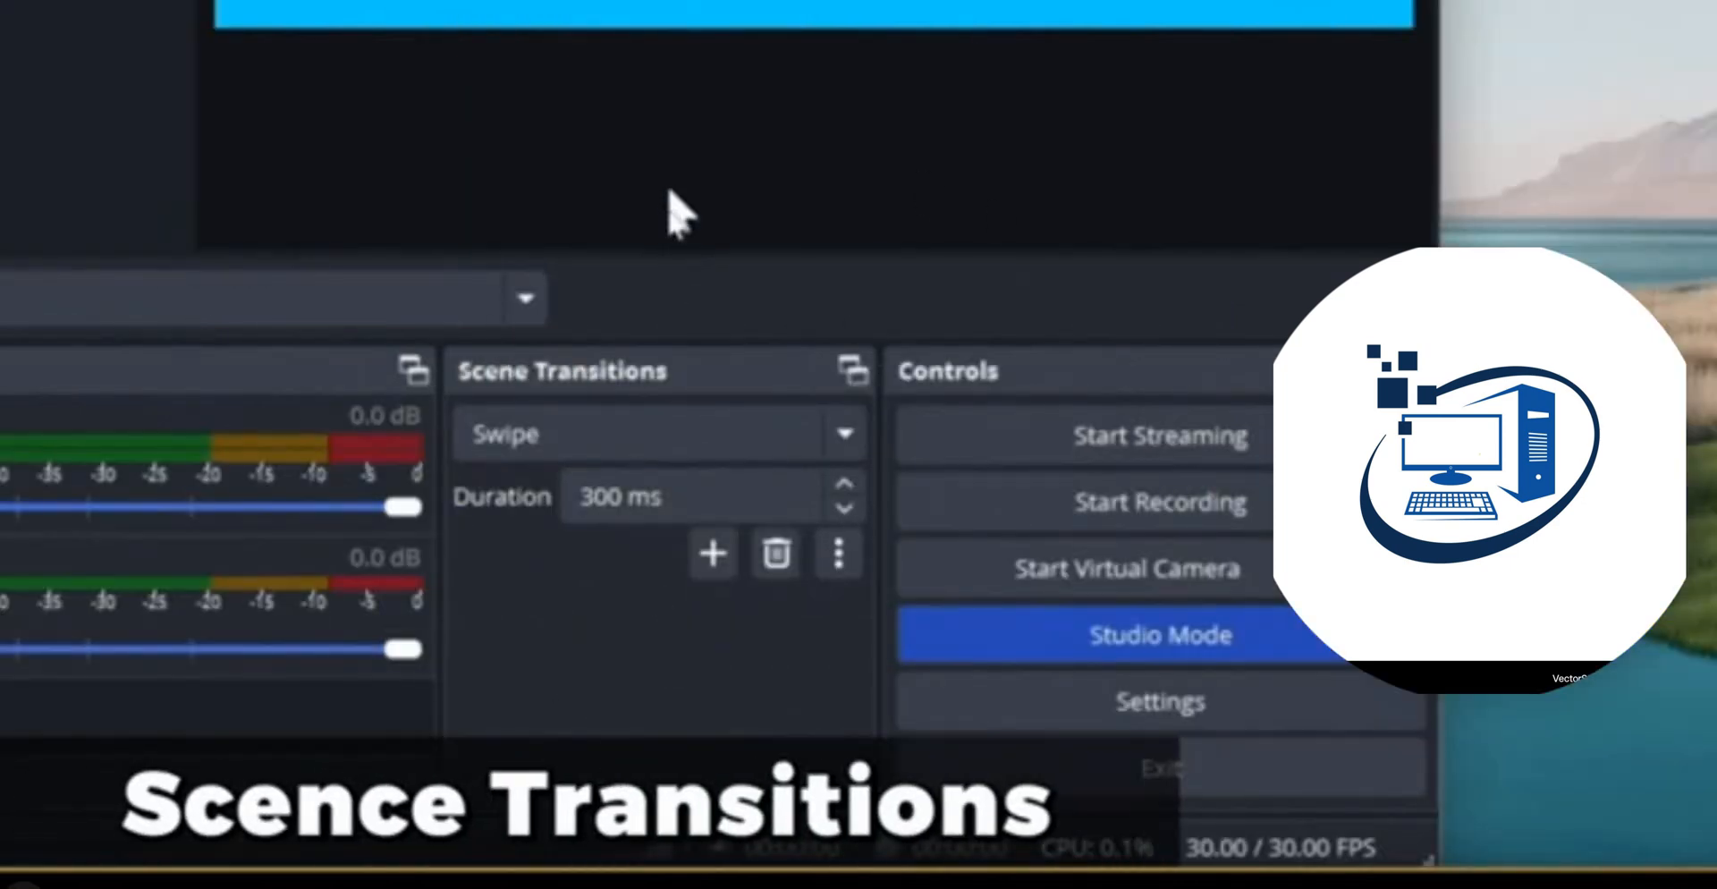
Load Scene 2 into the preview and send it to the program with the Cut quick transition
click(636, 435)
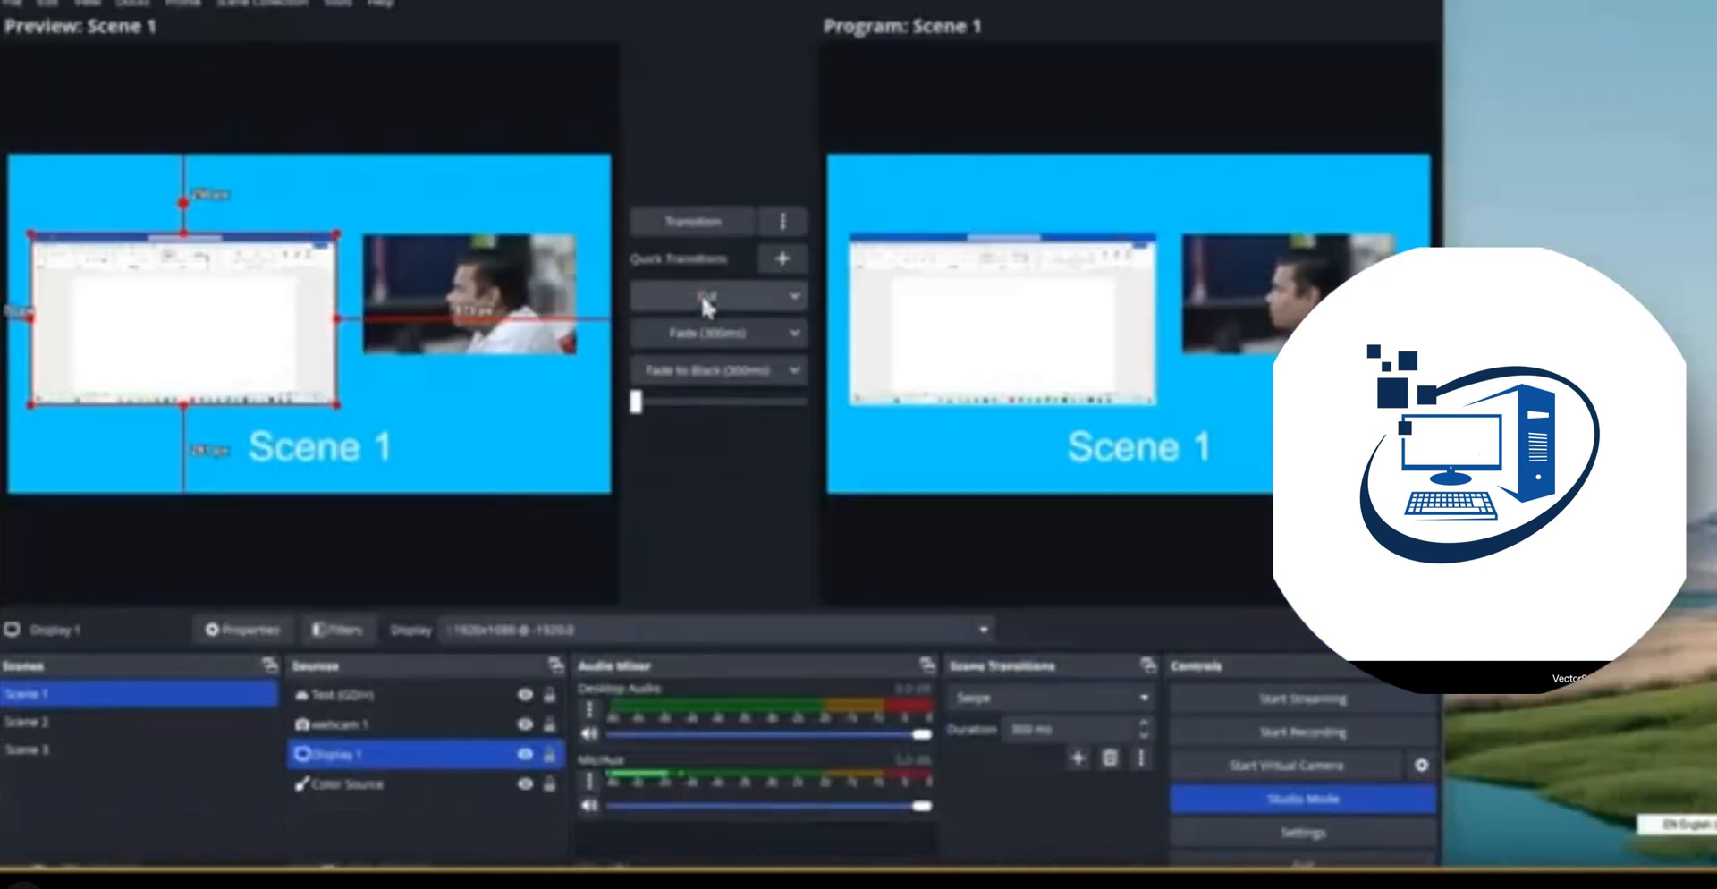
click(65, 724)
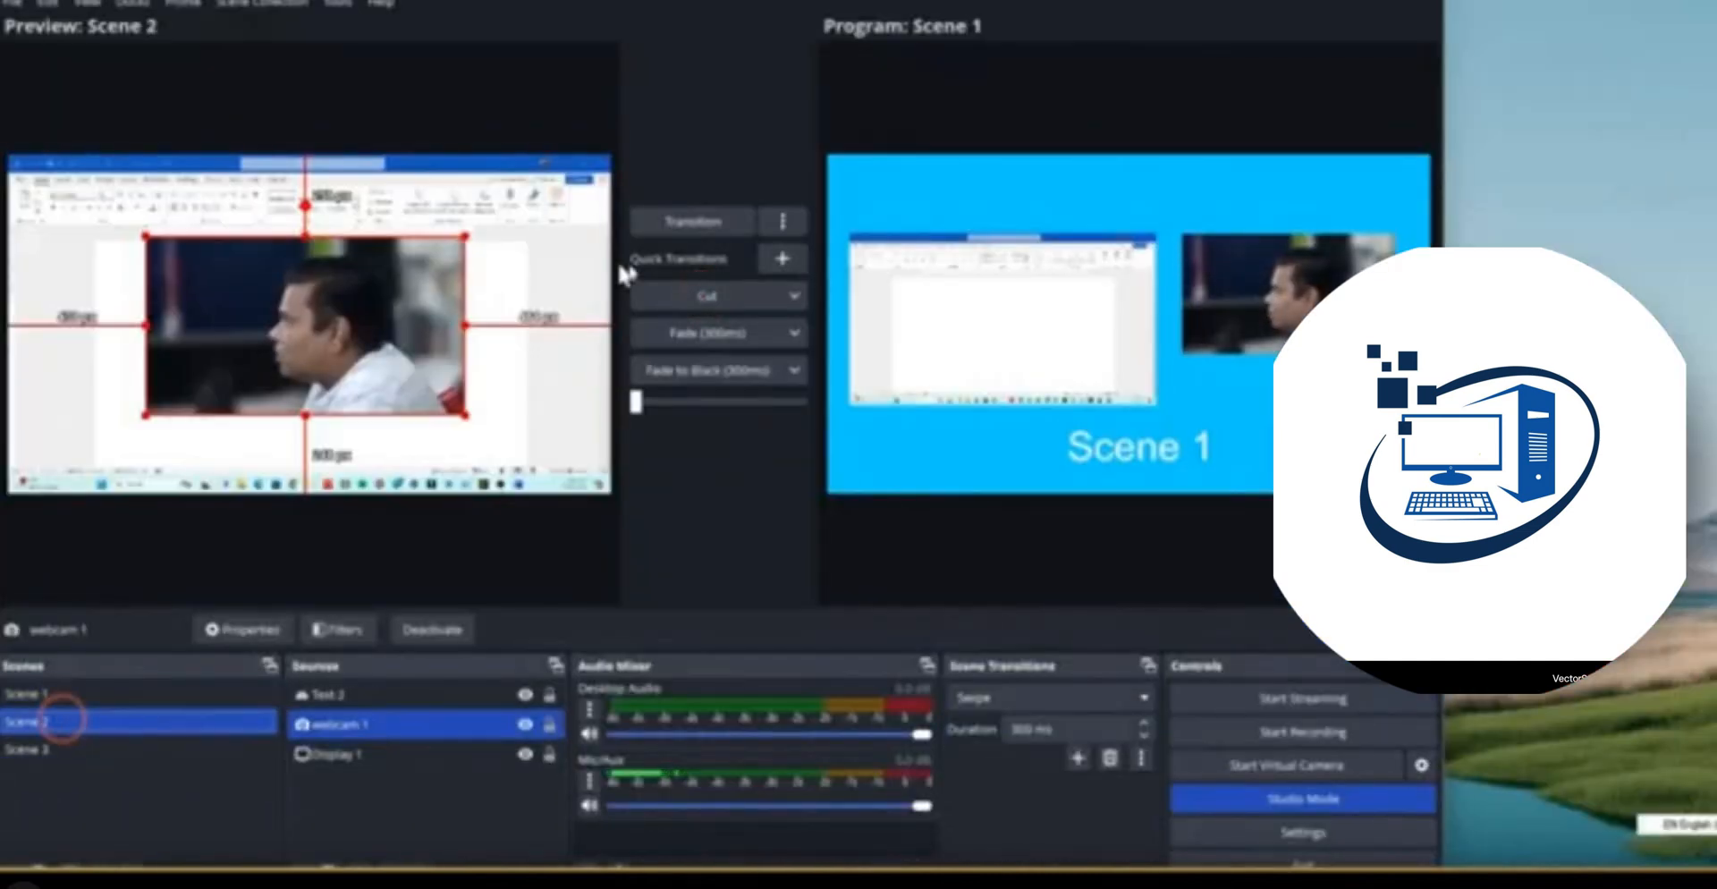
click(716, 297)
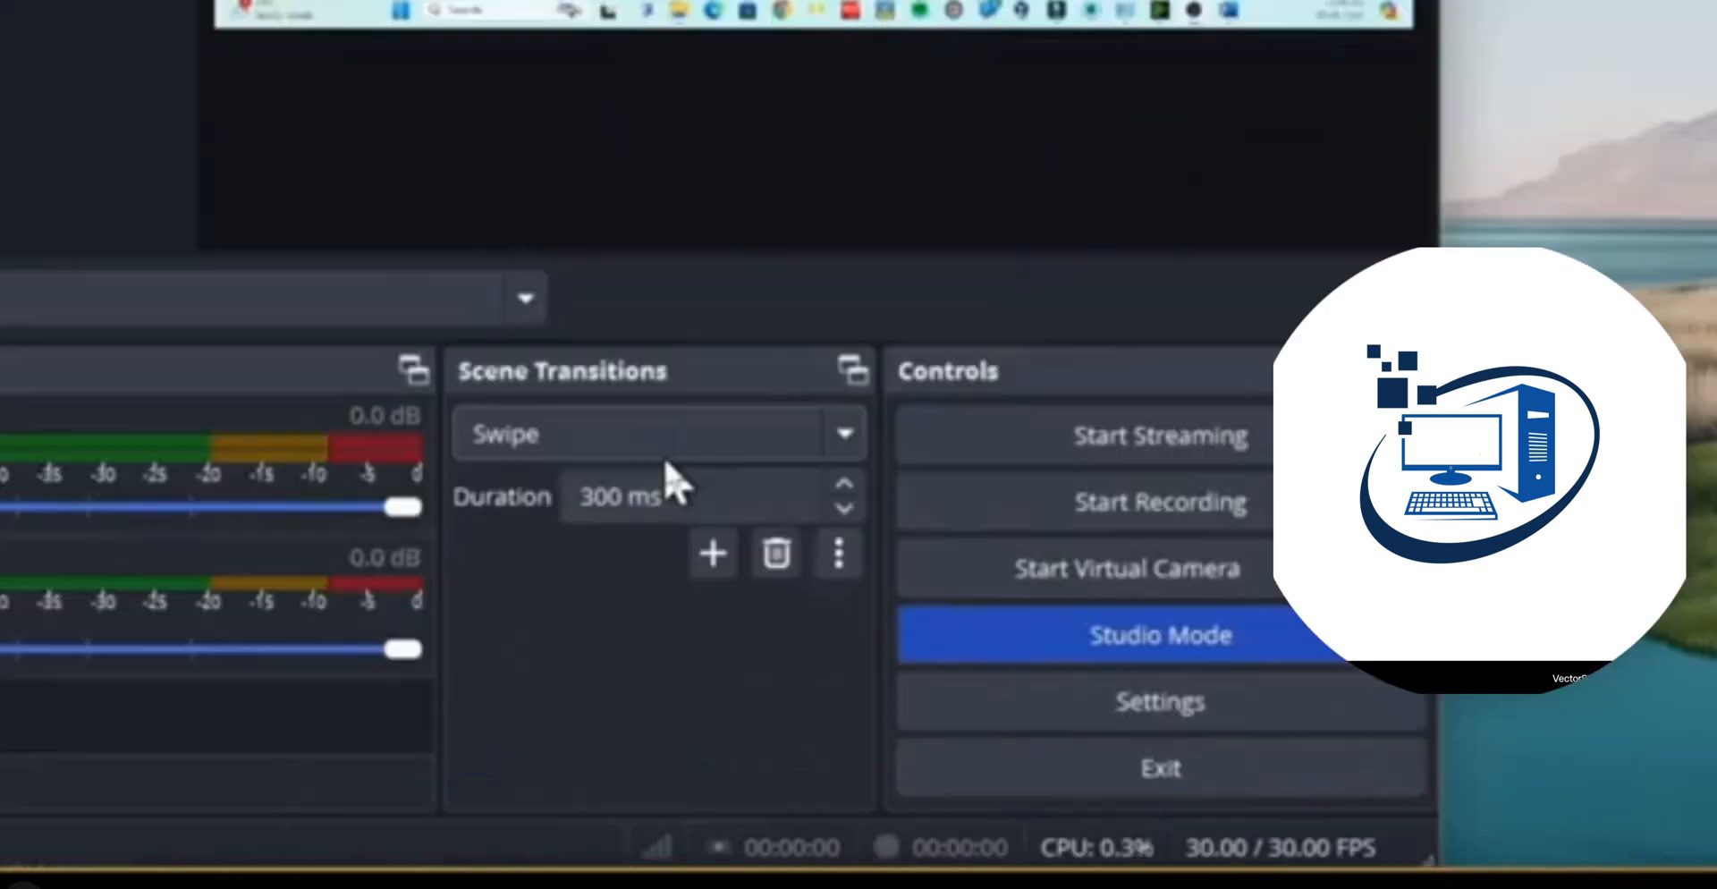
Select Swipe as the scene transition and change the Cut quick transition to Swipe
click(659, 452)
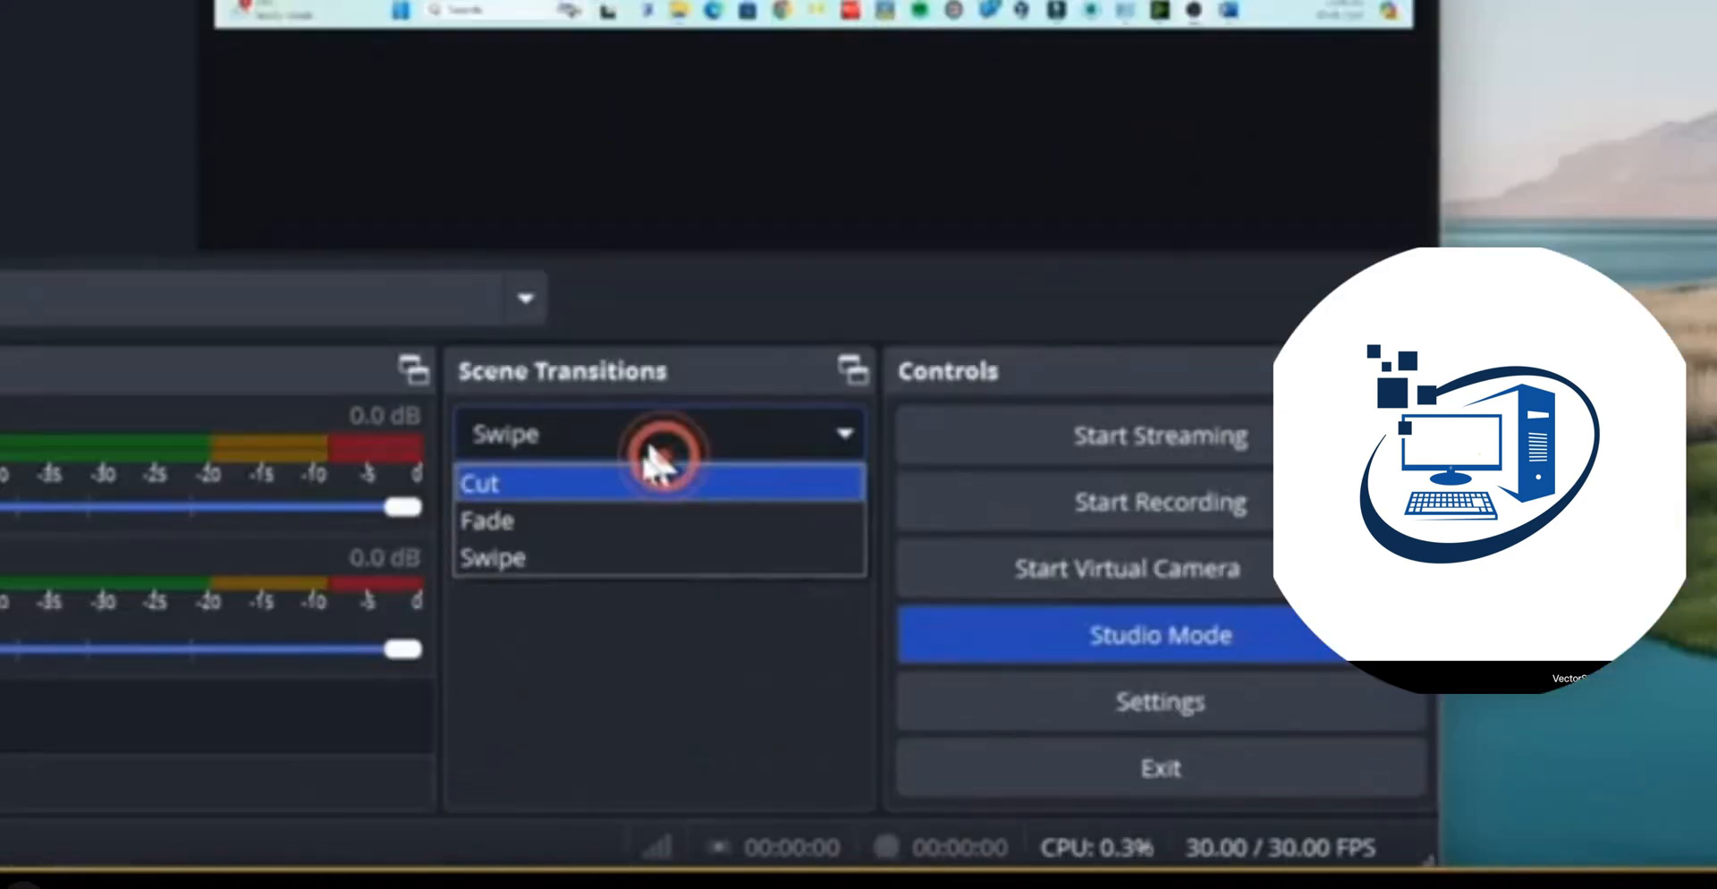
click(575, 563)
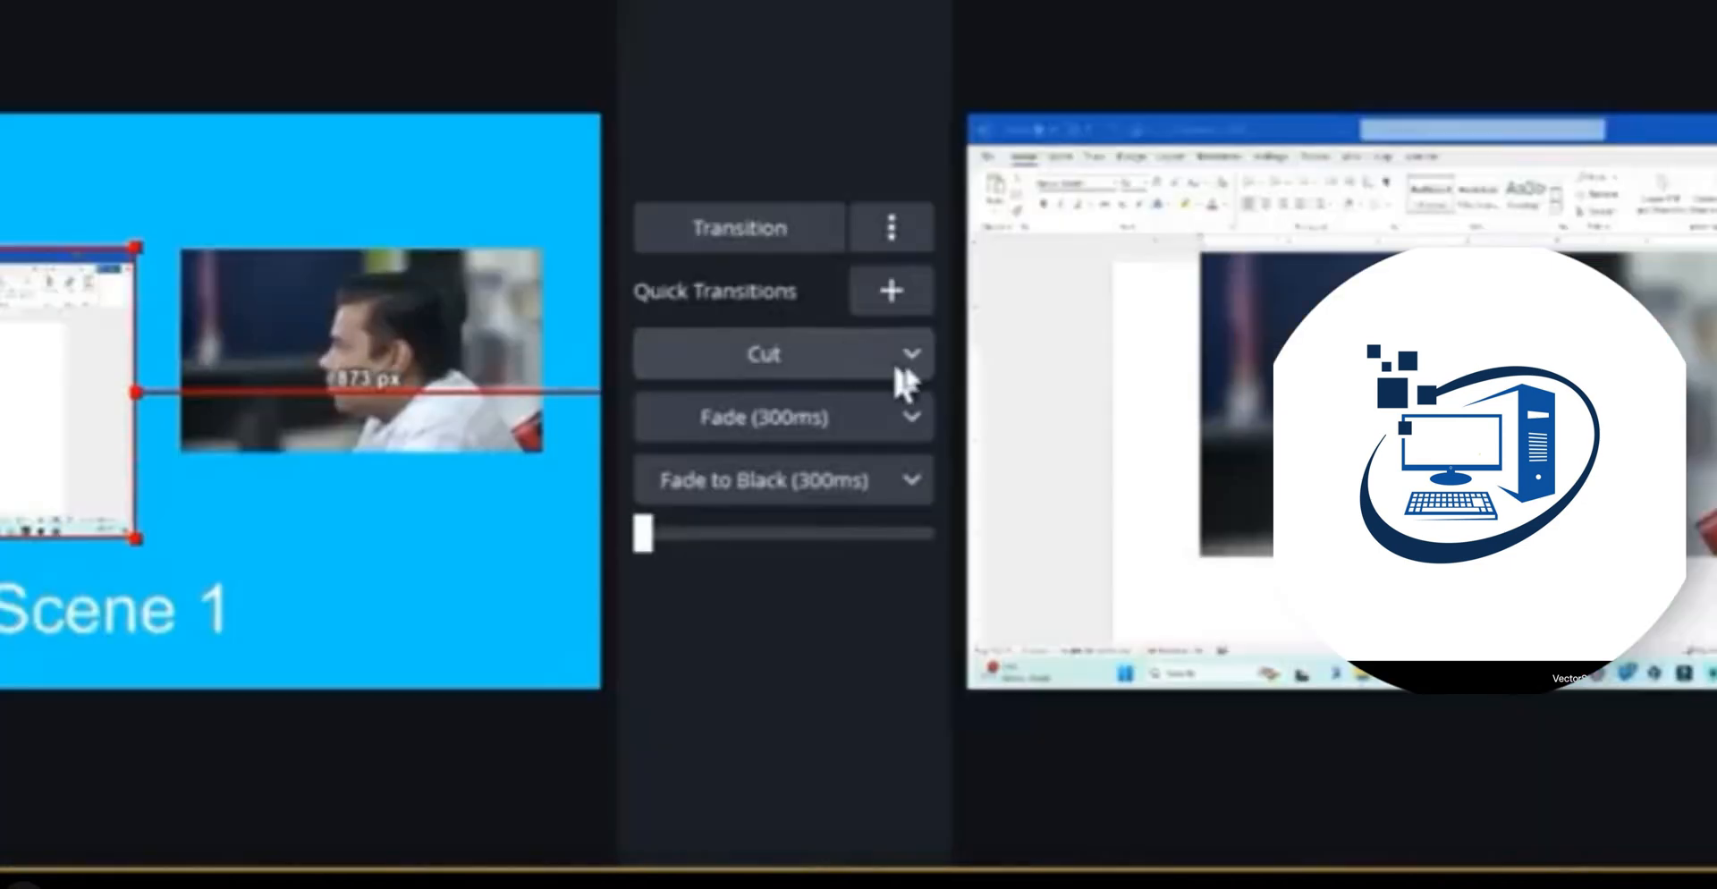
click(908, 356)
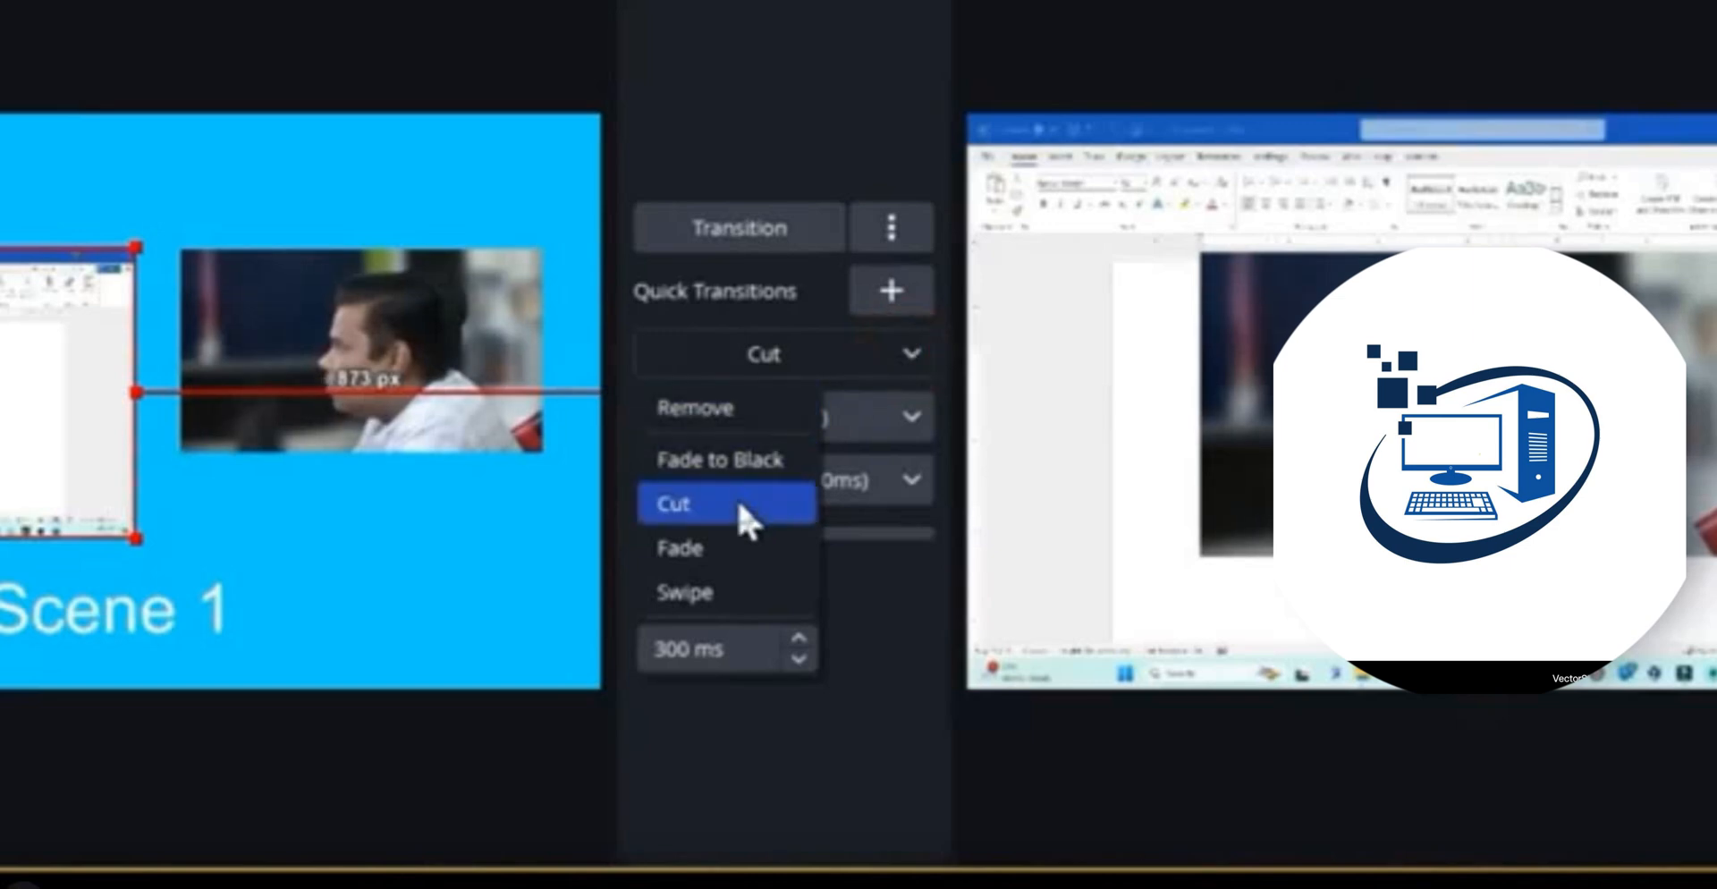
click(711, 589)
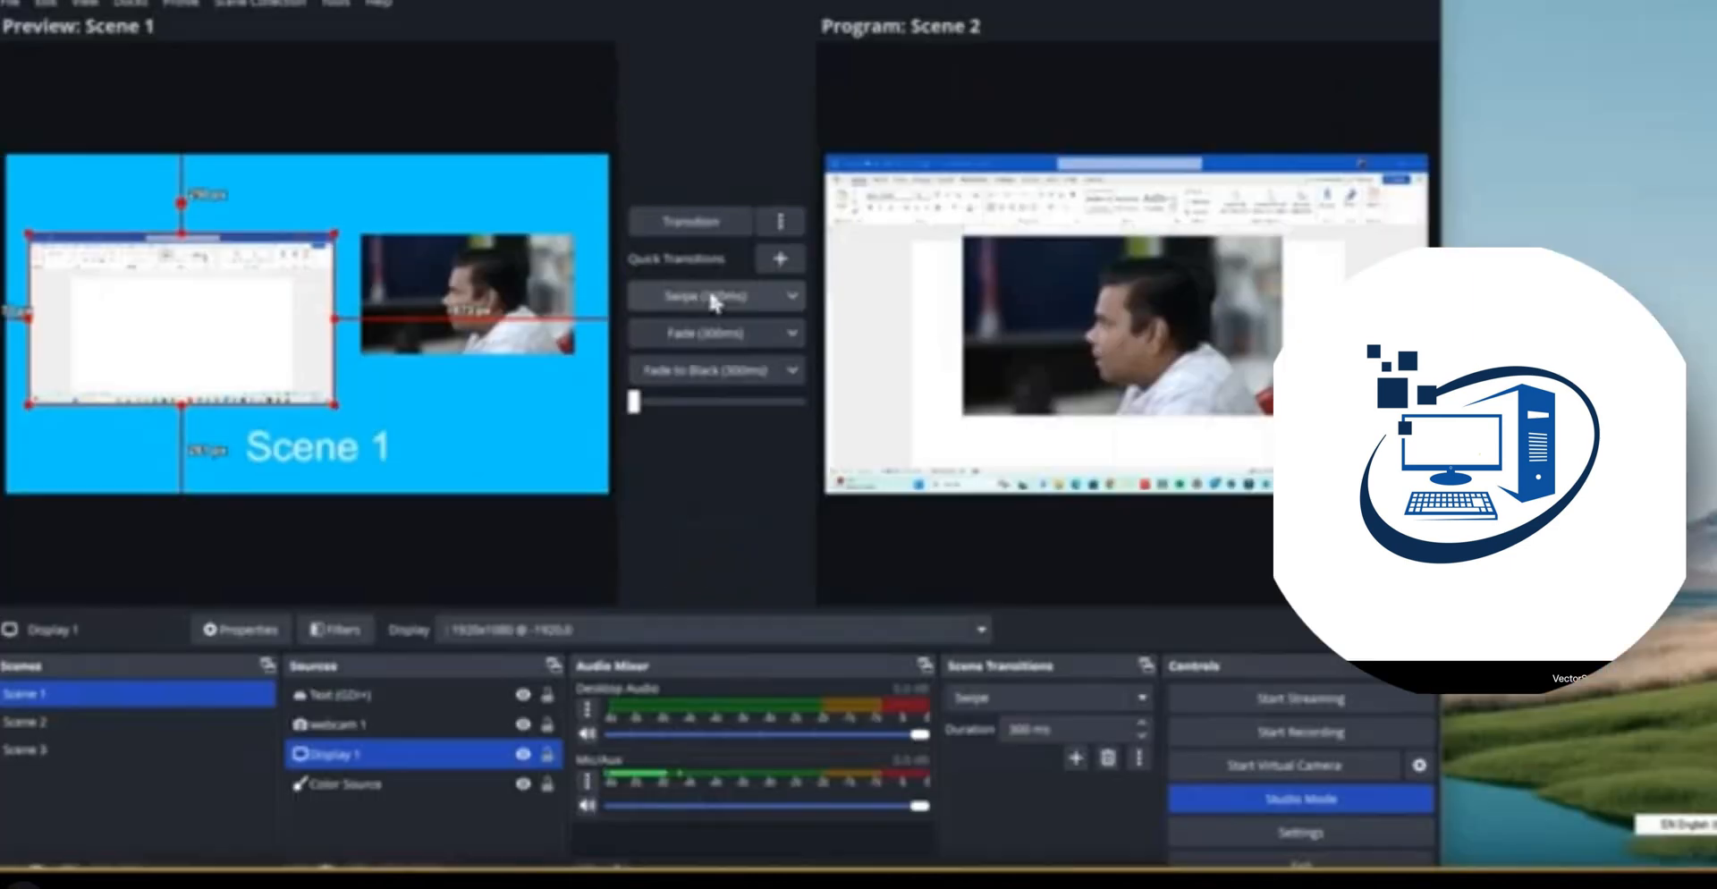
Swap Scene 1 and Scene 2 between preview and program several times with the Swipe (300ms) quick transition
click(770, 354)
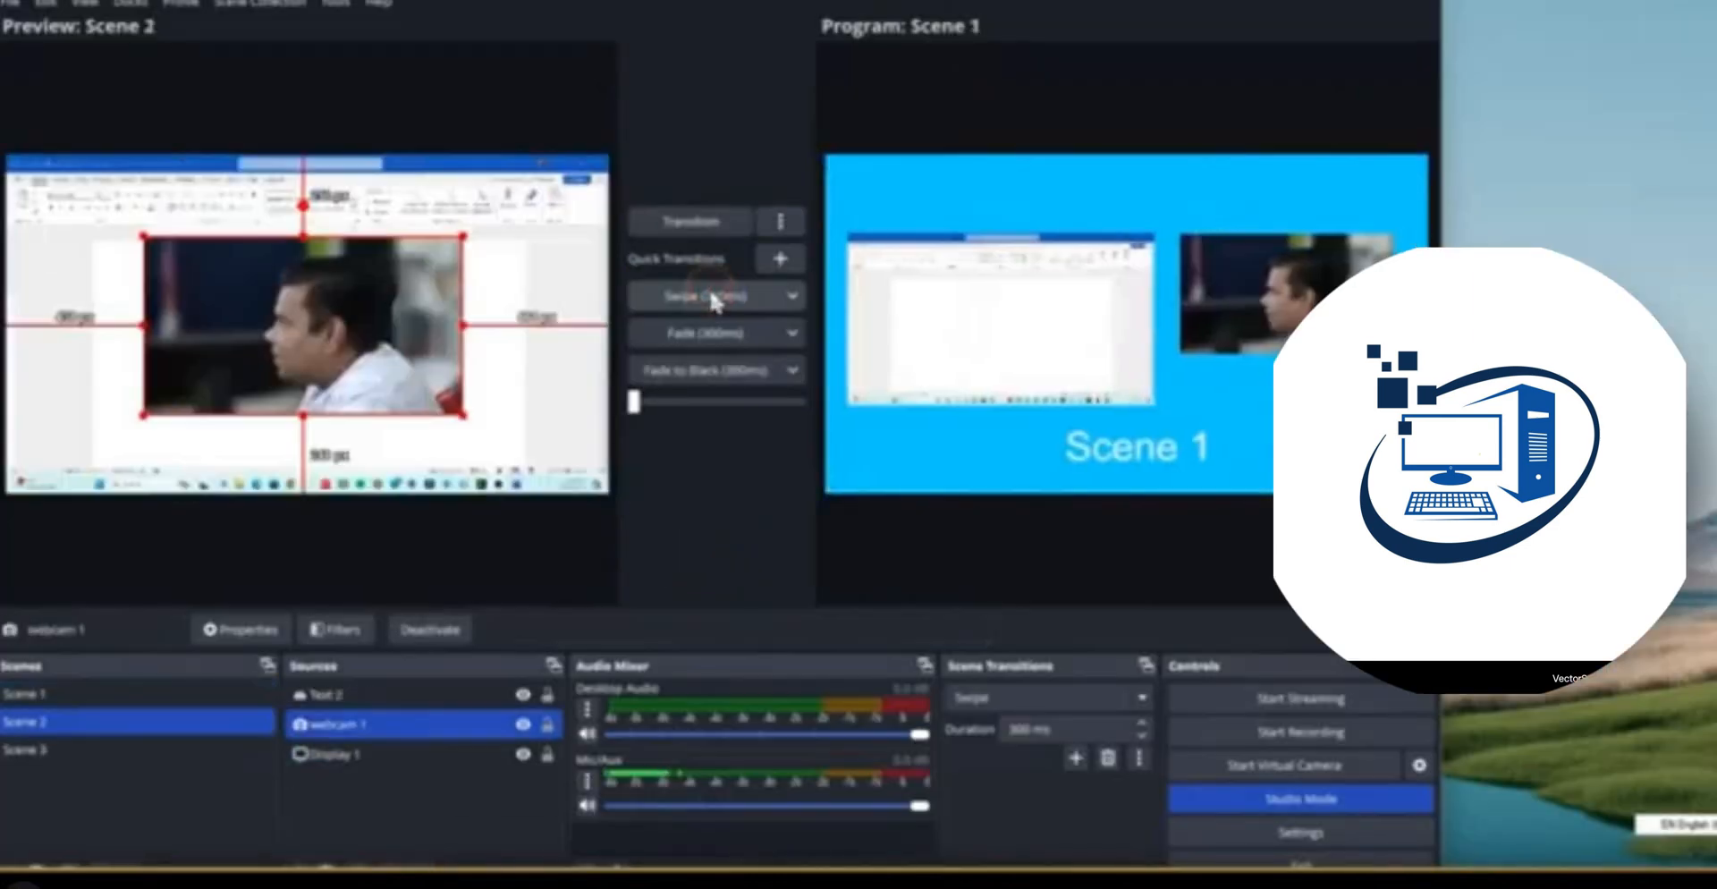
click(722, 298)
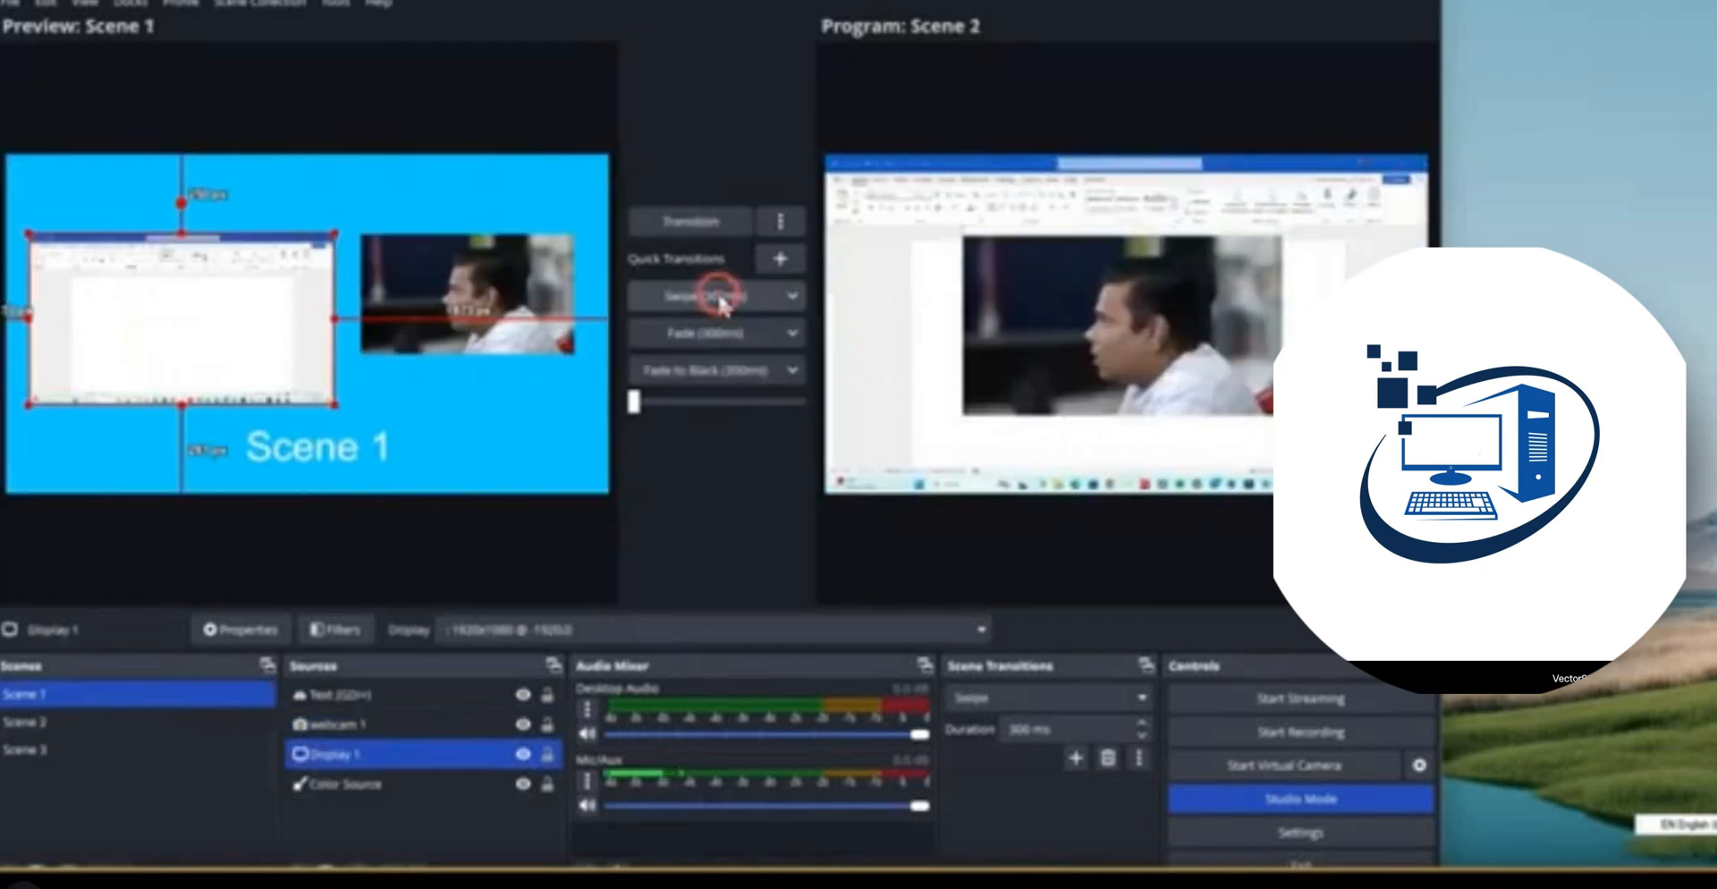
click(723, 298)
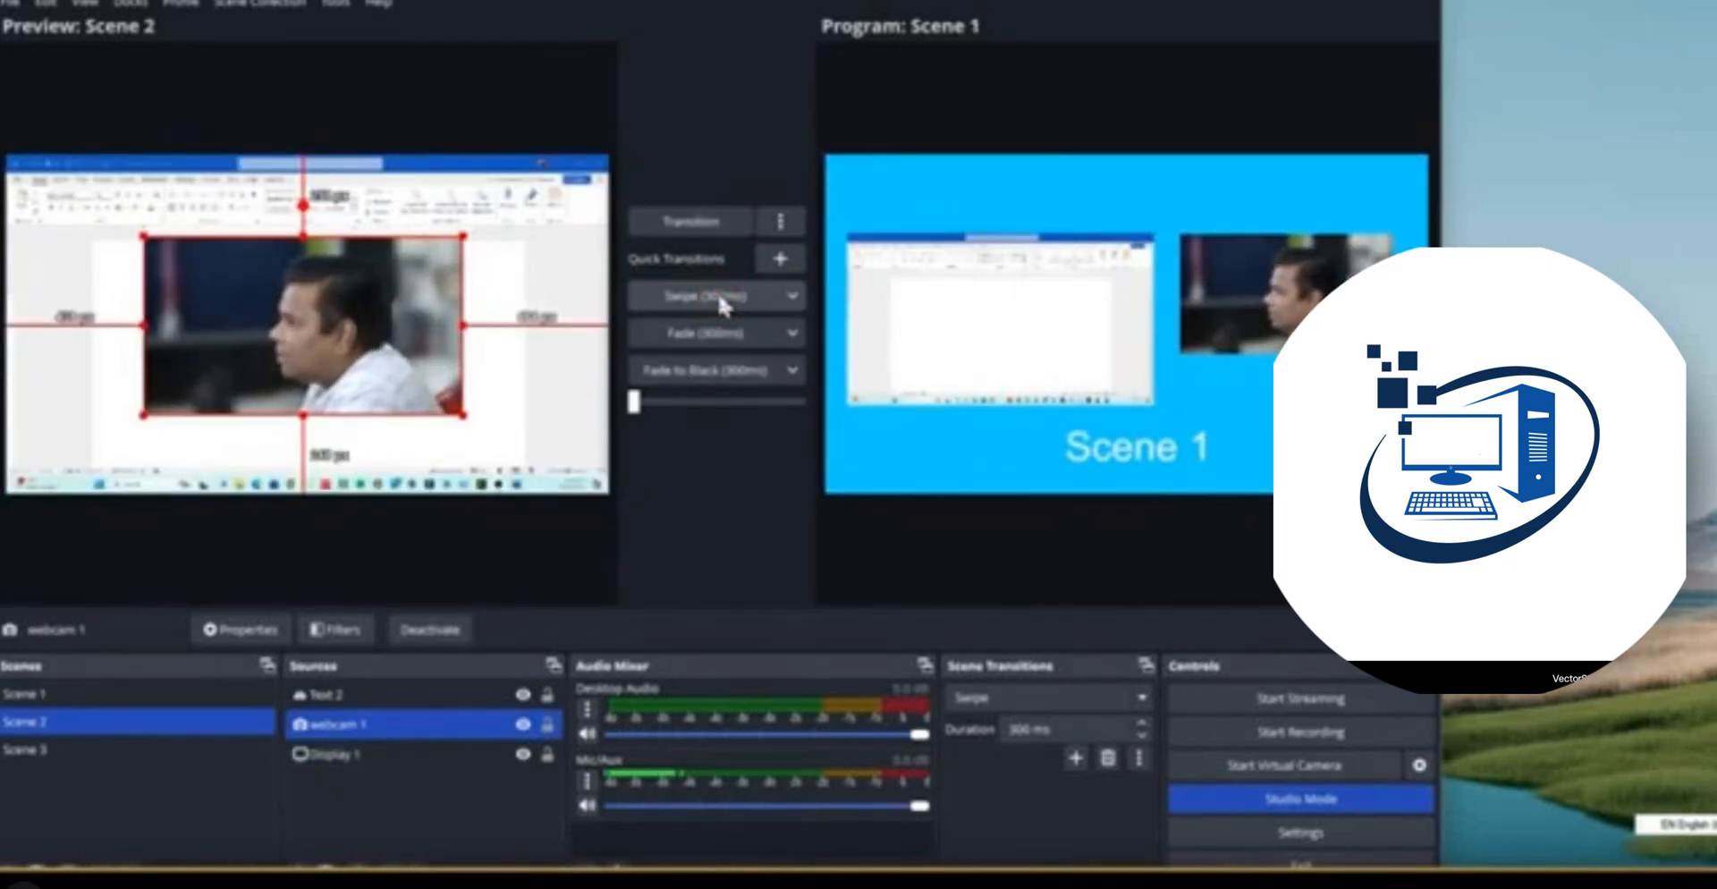
click(768, 304)
Change the Swipe quick transition to Fade and use it to swap Scene 1 and Scene 2 several times
click(793, 299)
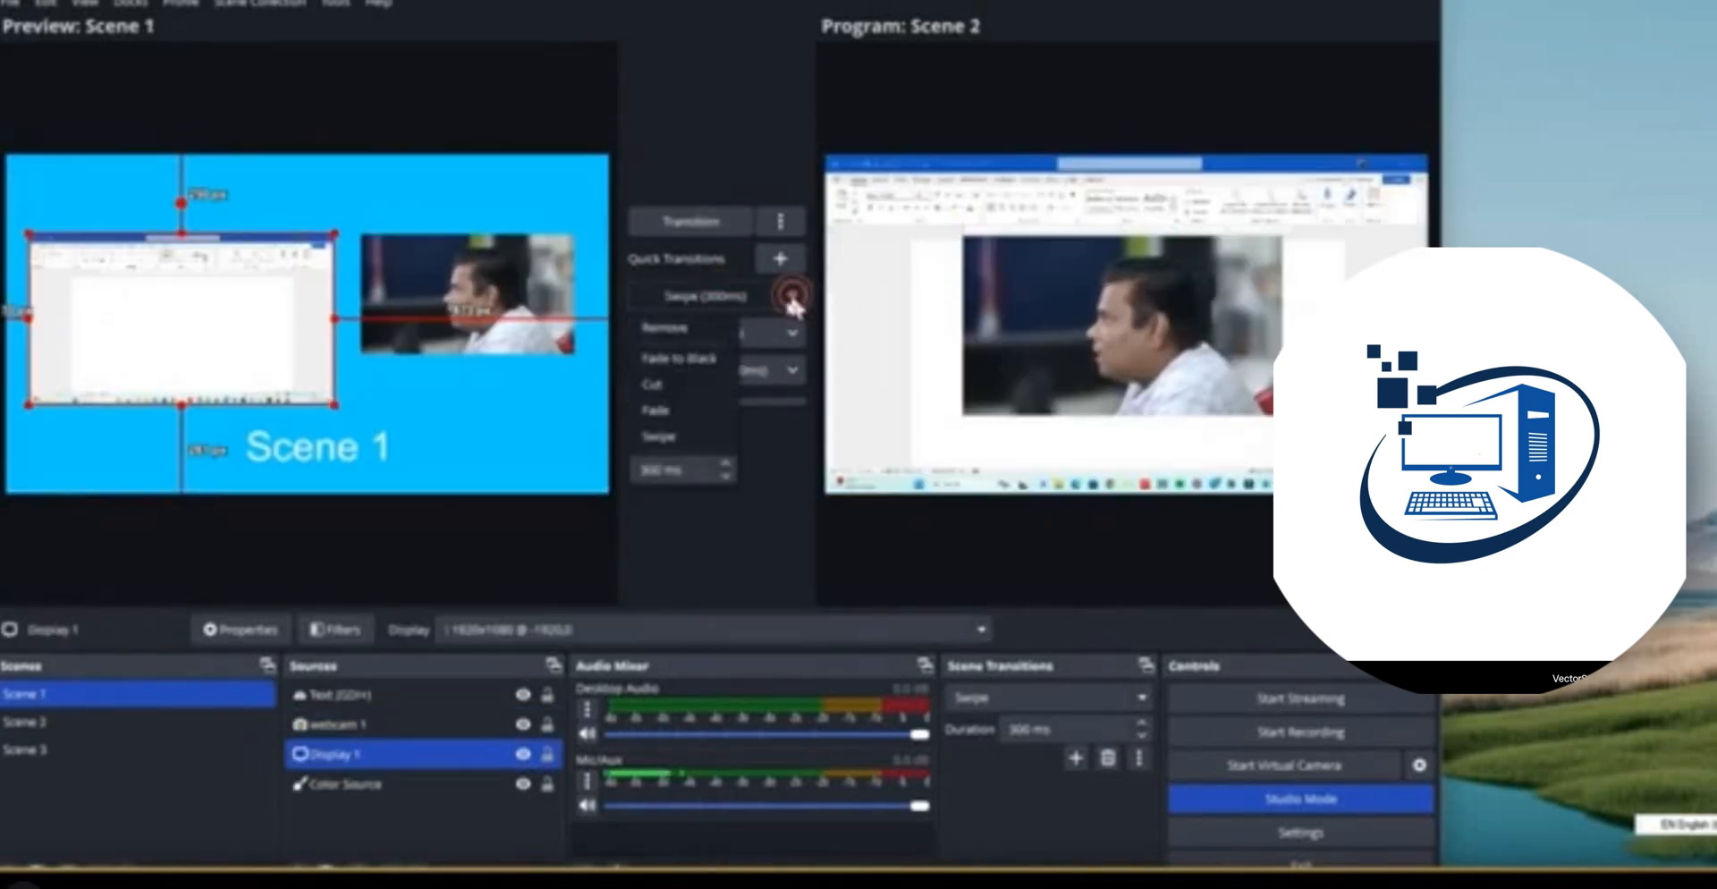
click(689, 407)
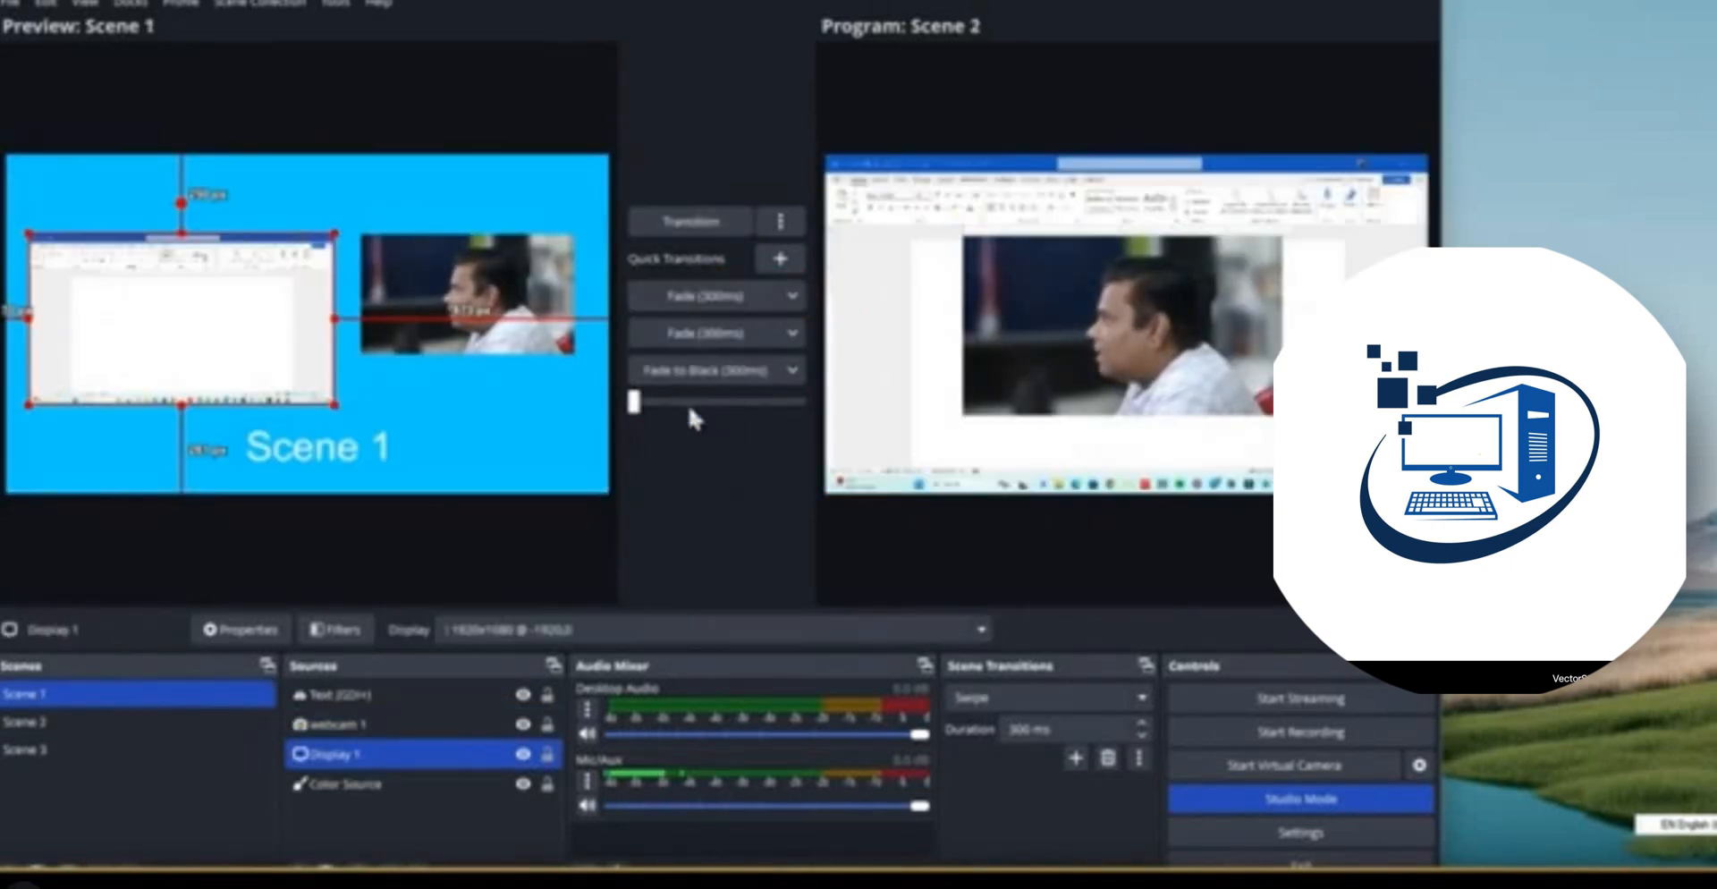
click(713, 302)
click(713, 302)
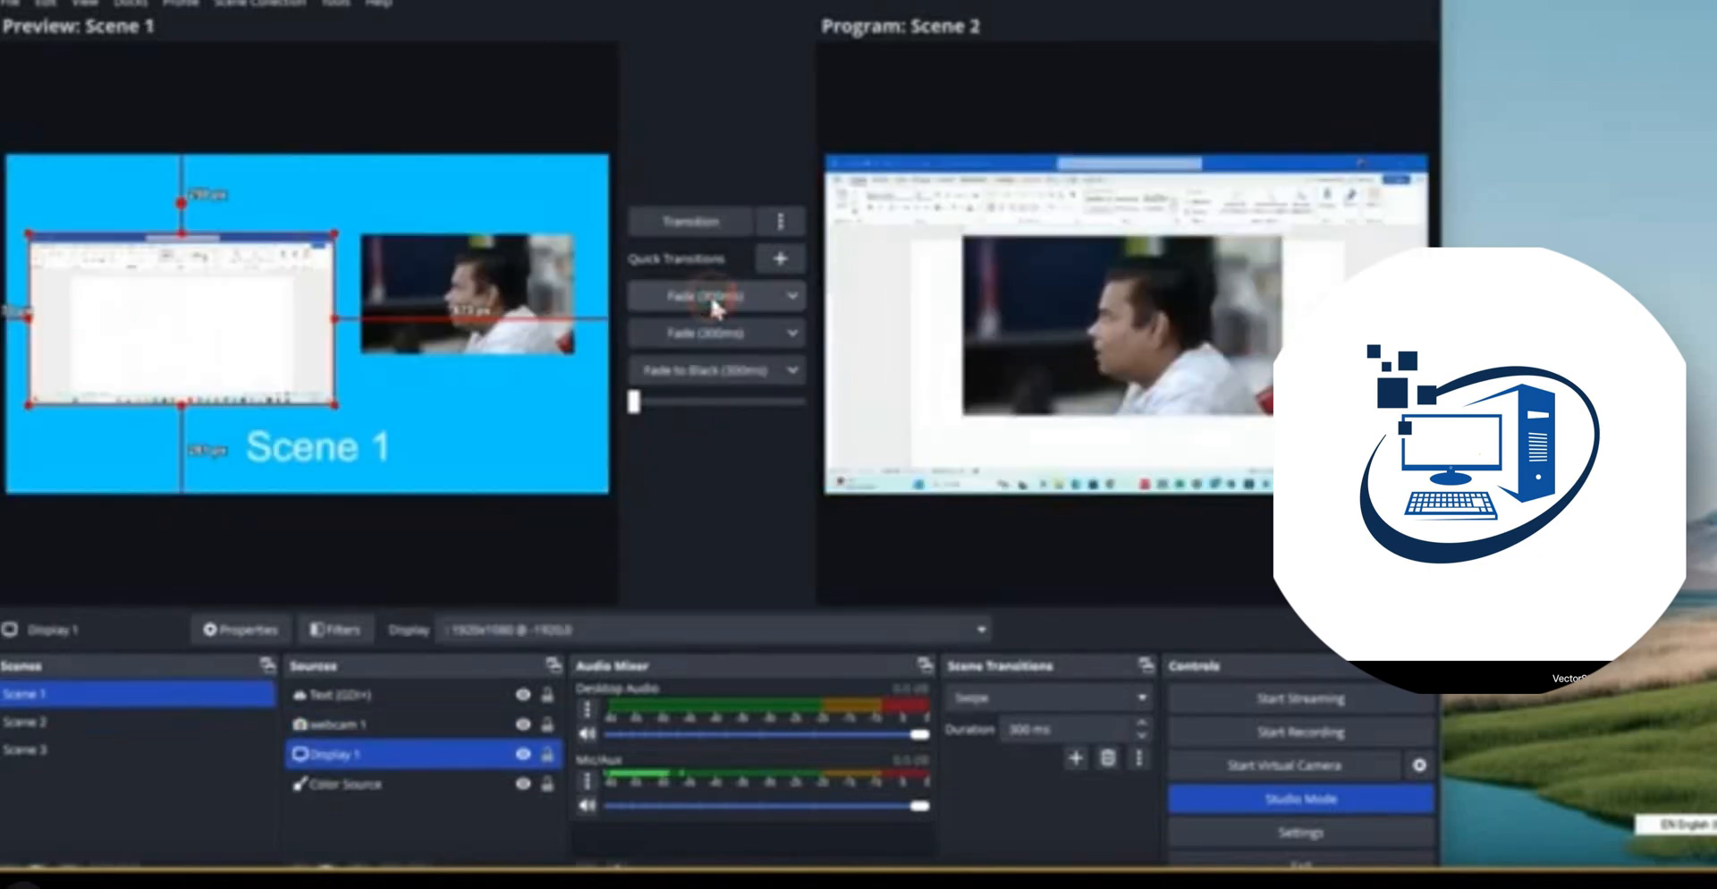
click(713, 302)
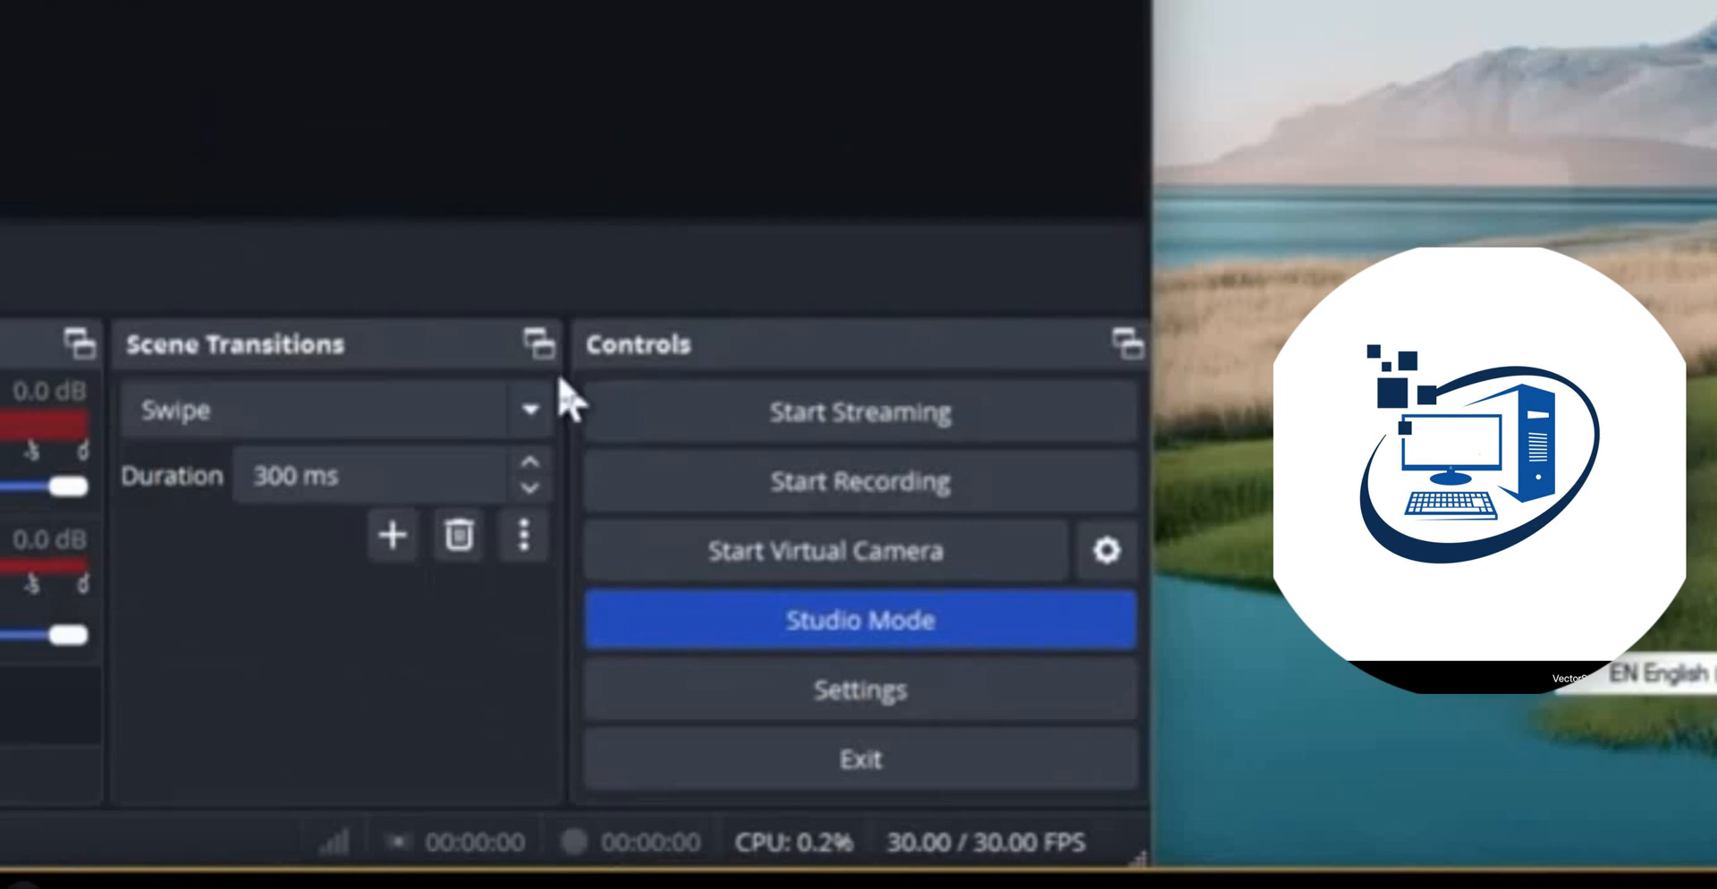
Start recording and alternate Scene 1 and Scene 2 in the program with the Fade (300ms) quick transitions
click(837, 484)
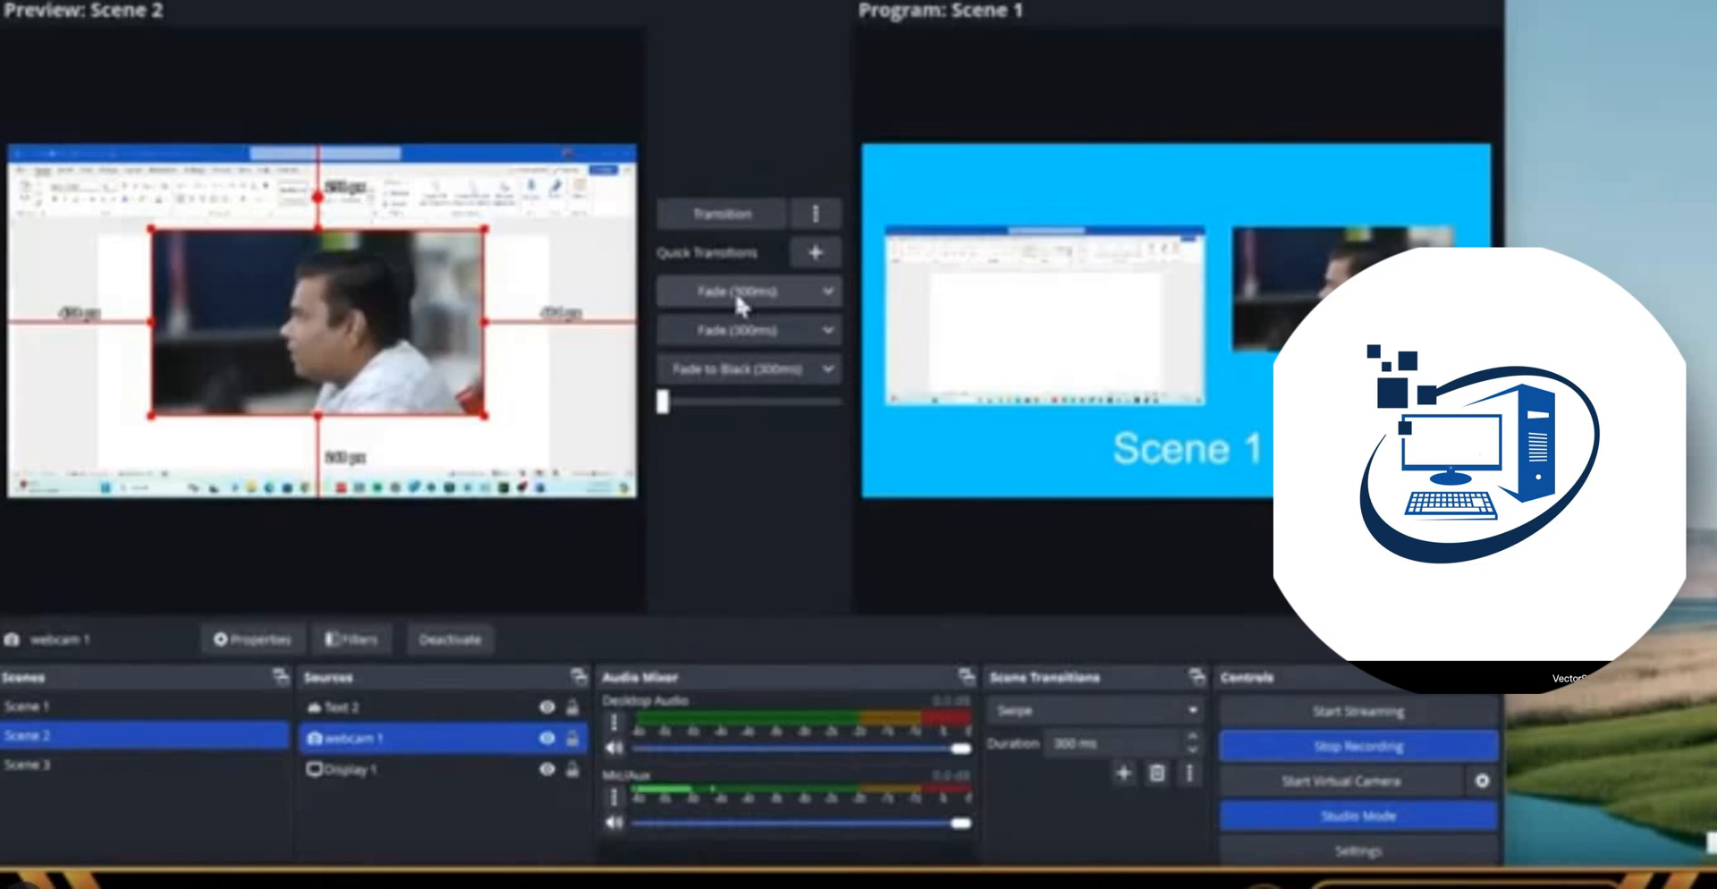
click(738, 295)
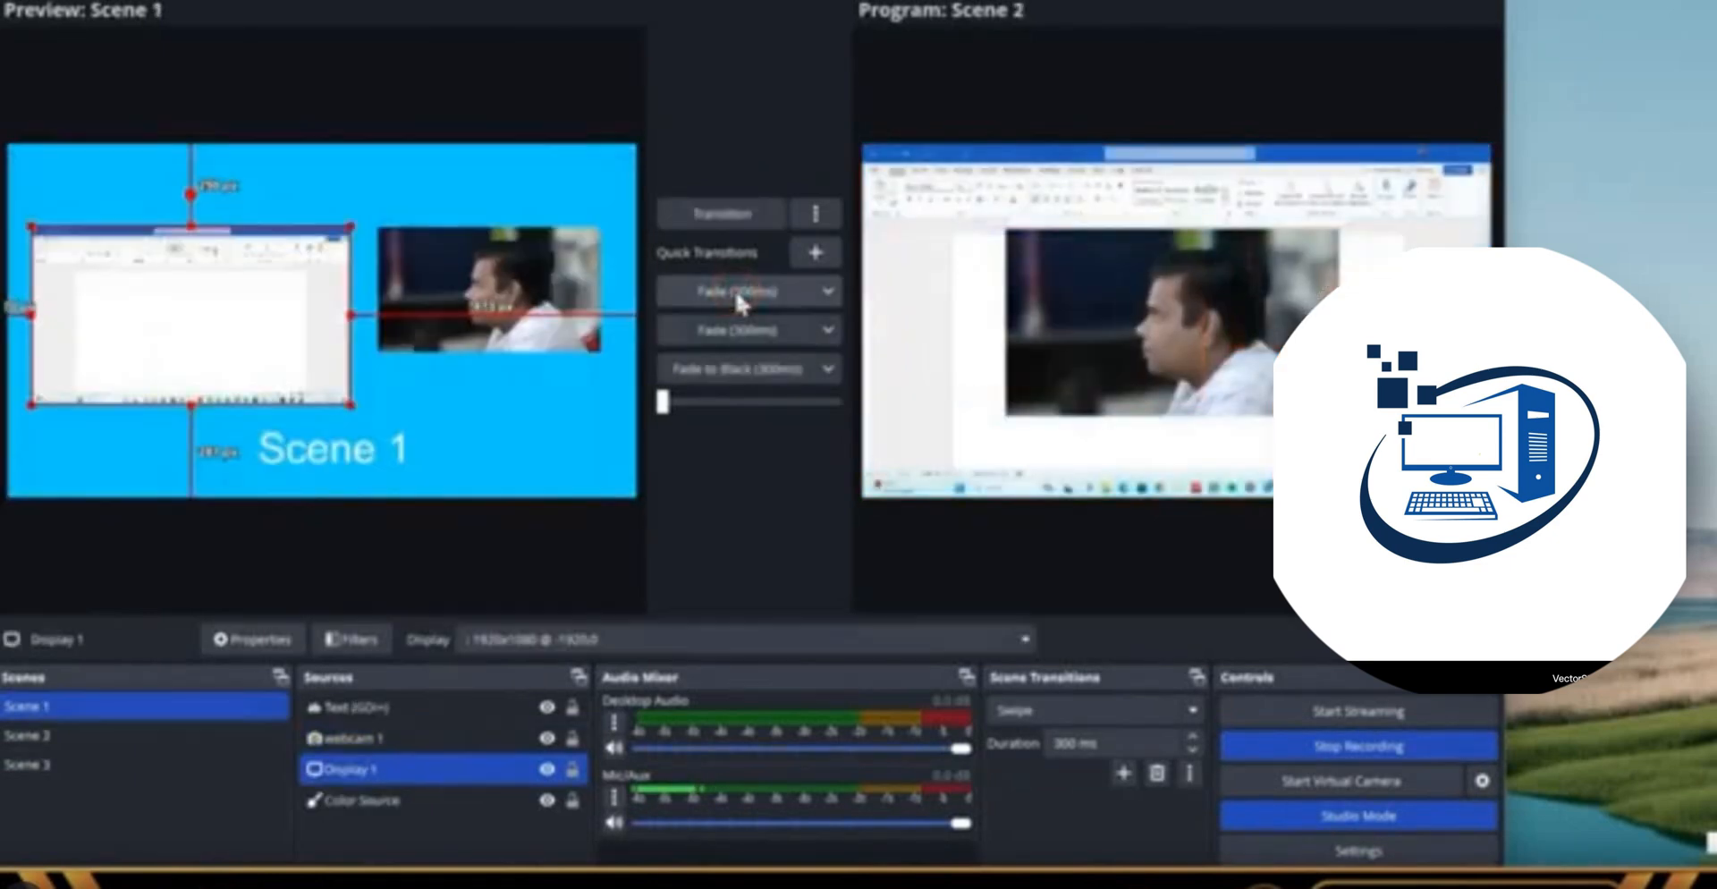
click(739, 295)
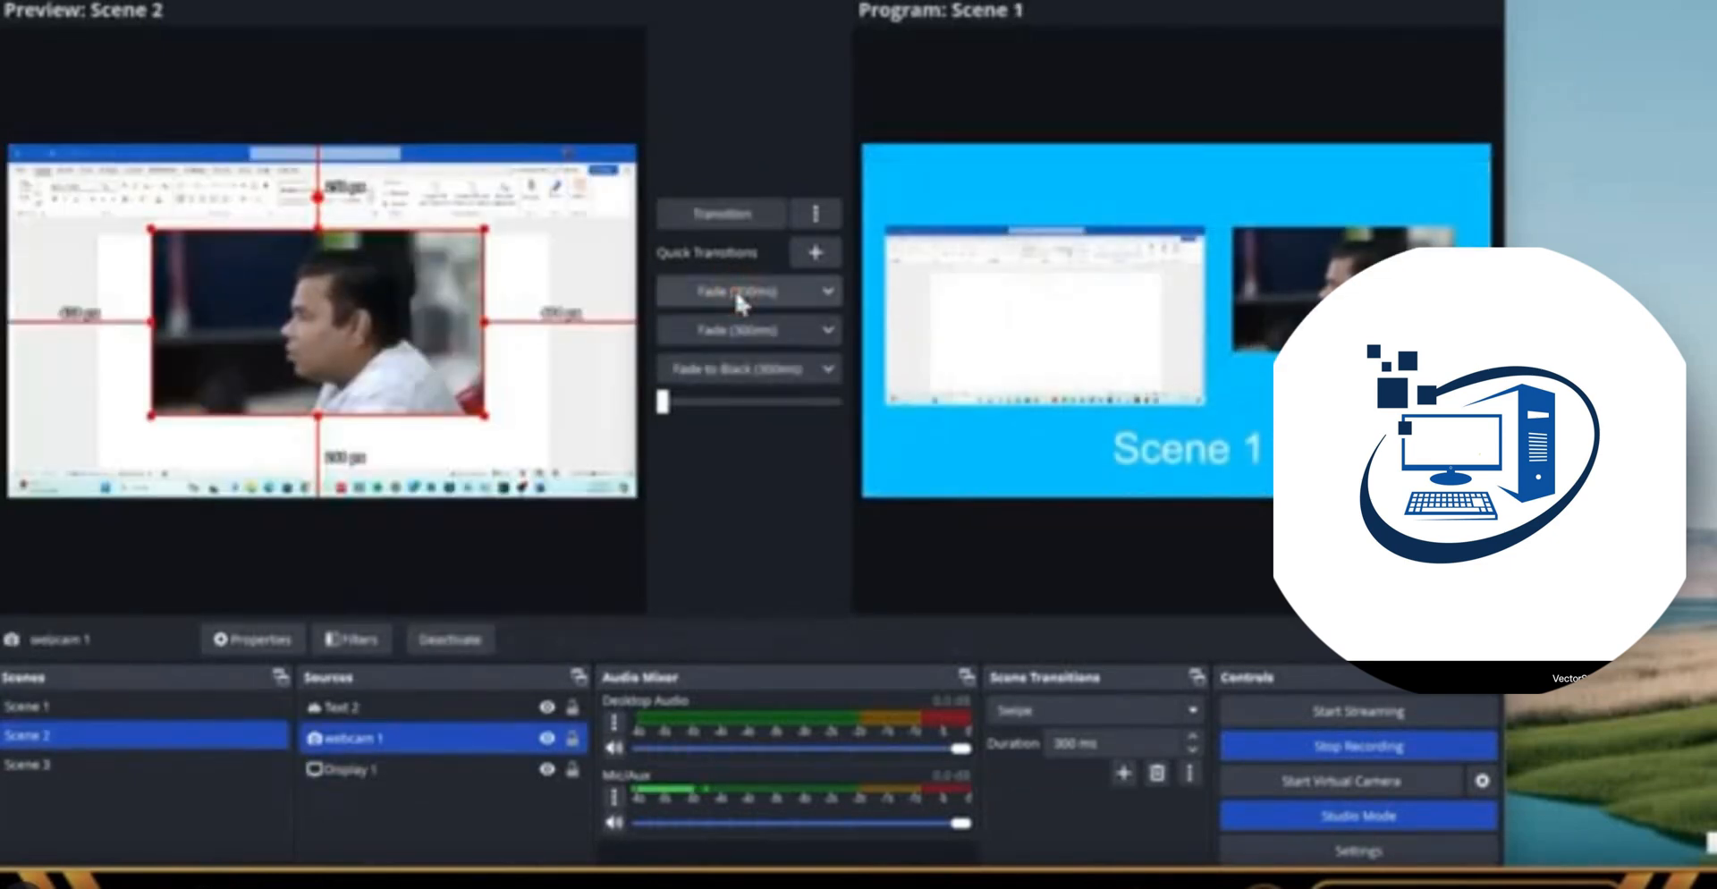
click(767, 344)
Change the second Fade quick transition to Cut and switch the program between the two scenes using Cut and Fade
click(829, 331)
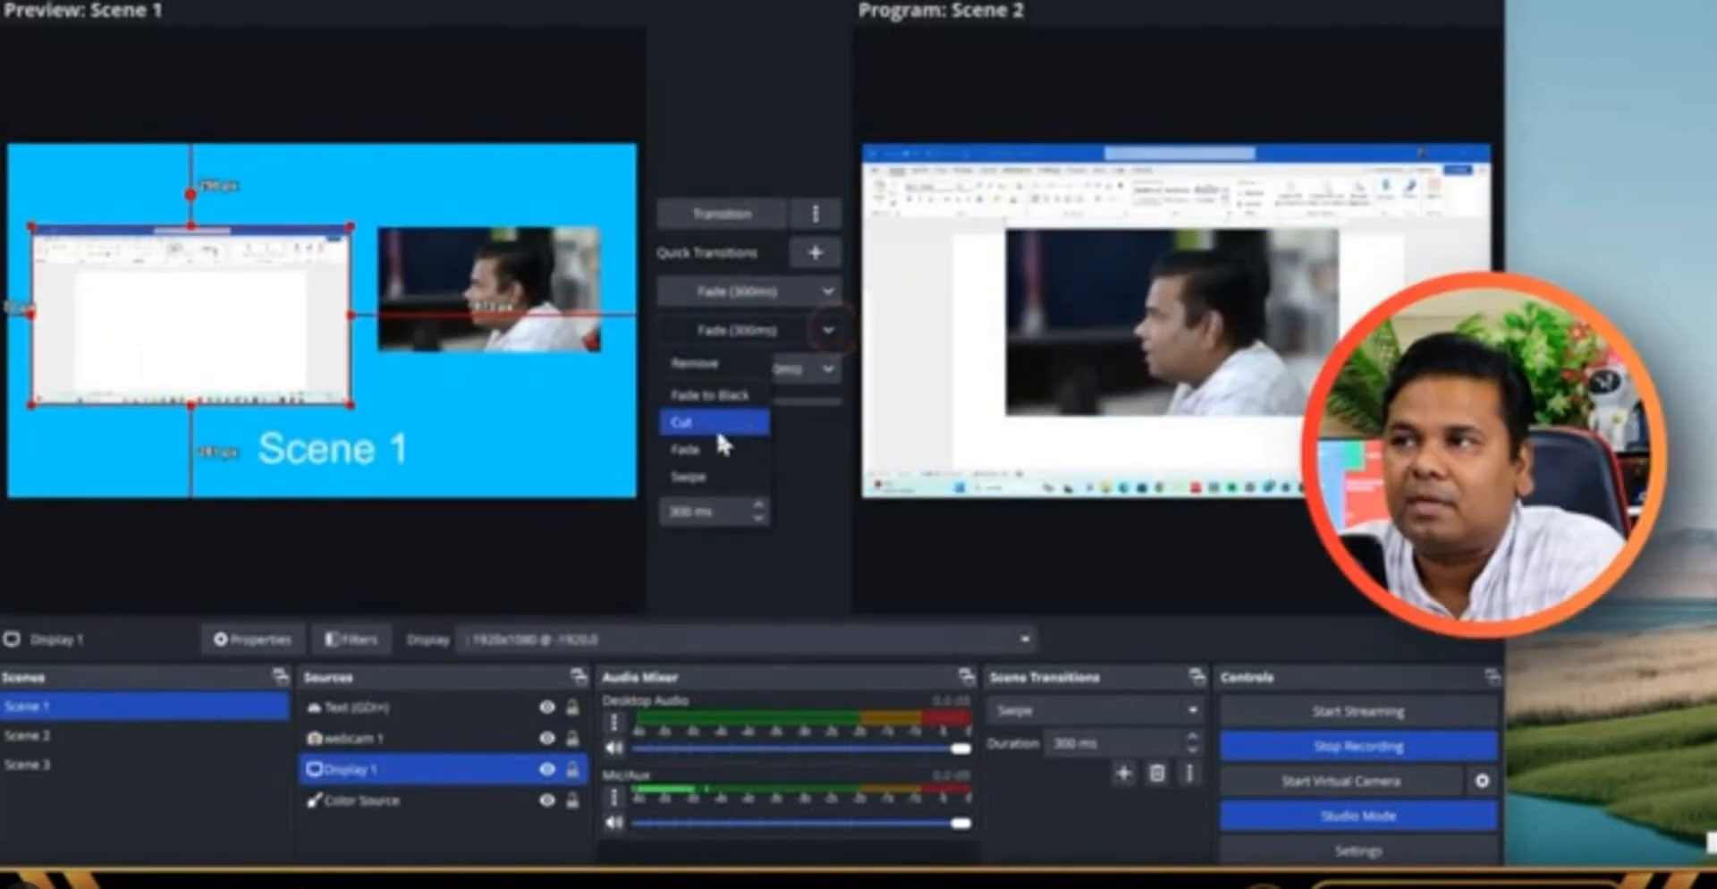
click(716, 425)
click(754, 326)
click(755, 325)
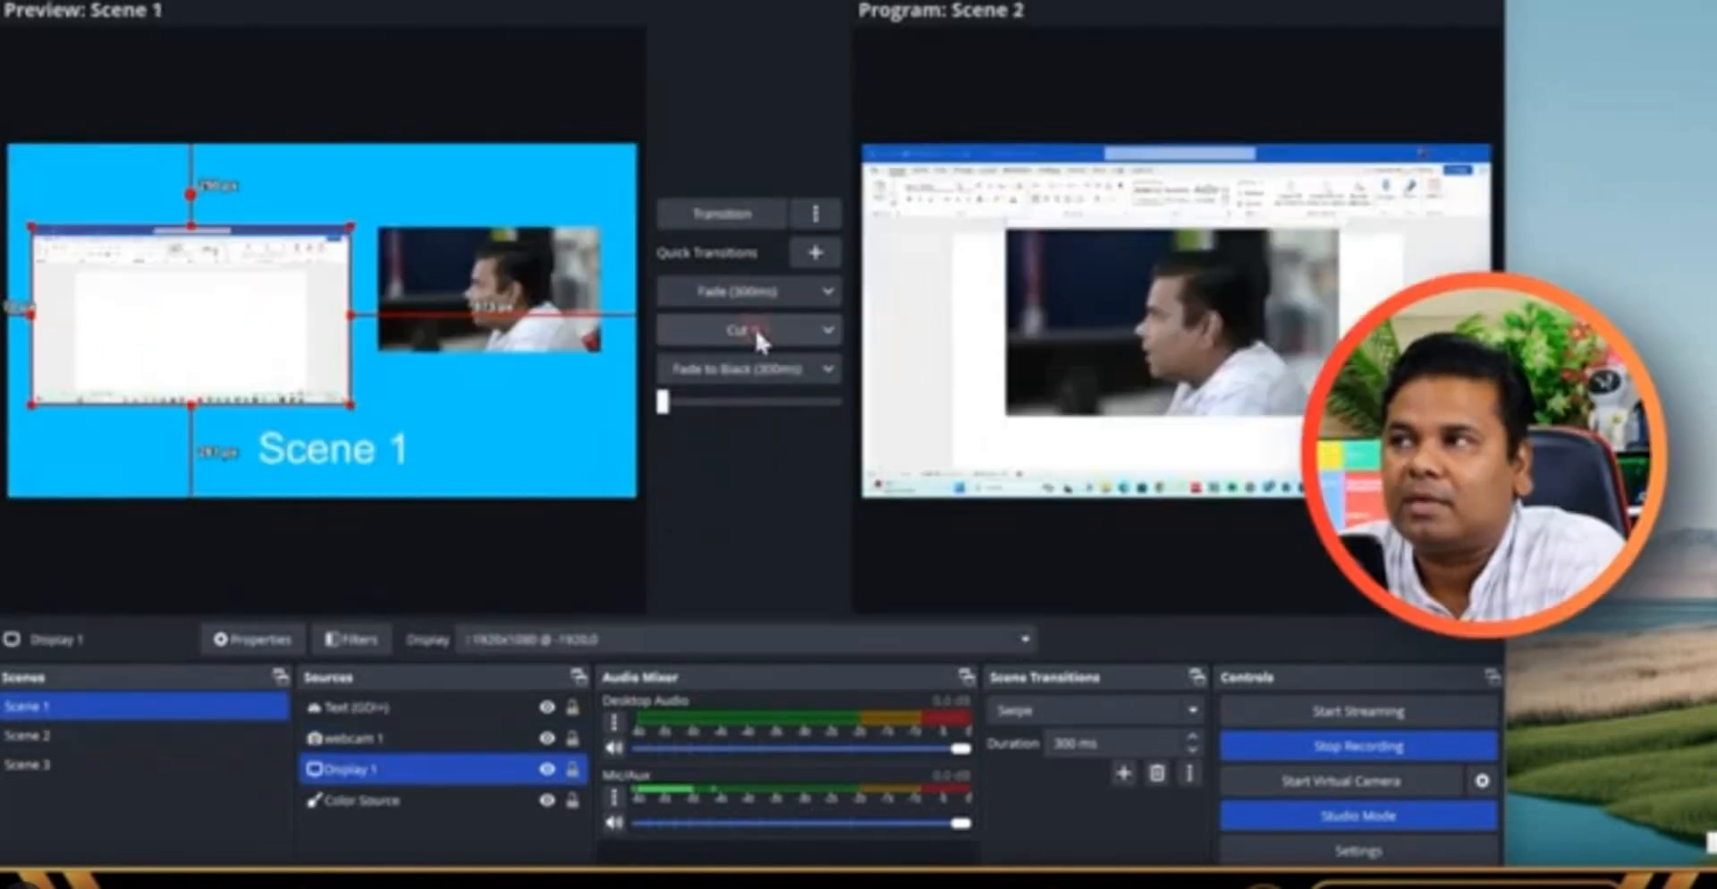
click(739, 299)
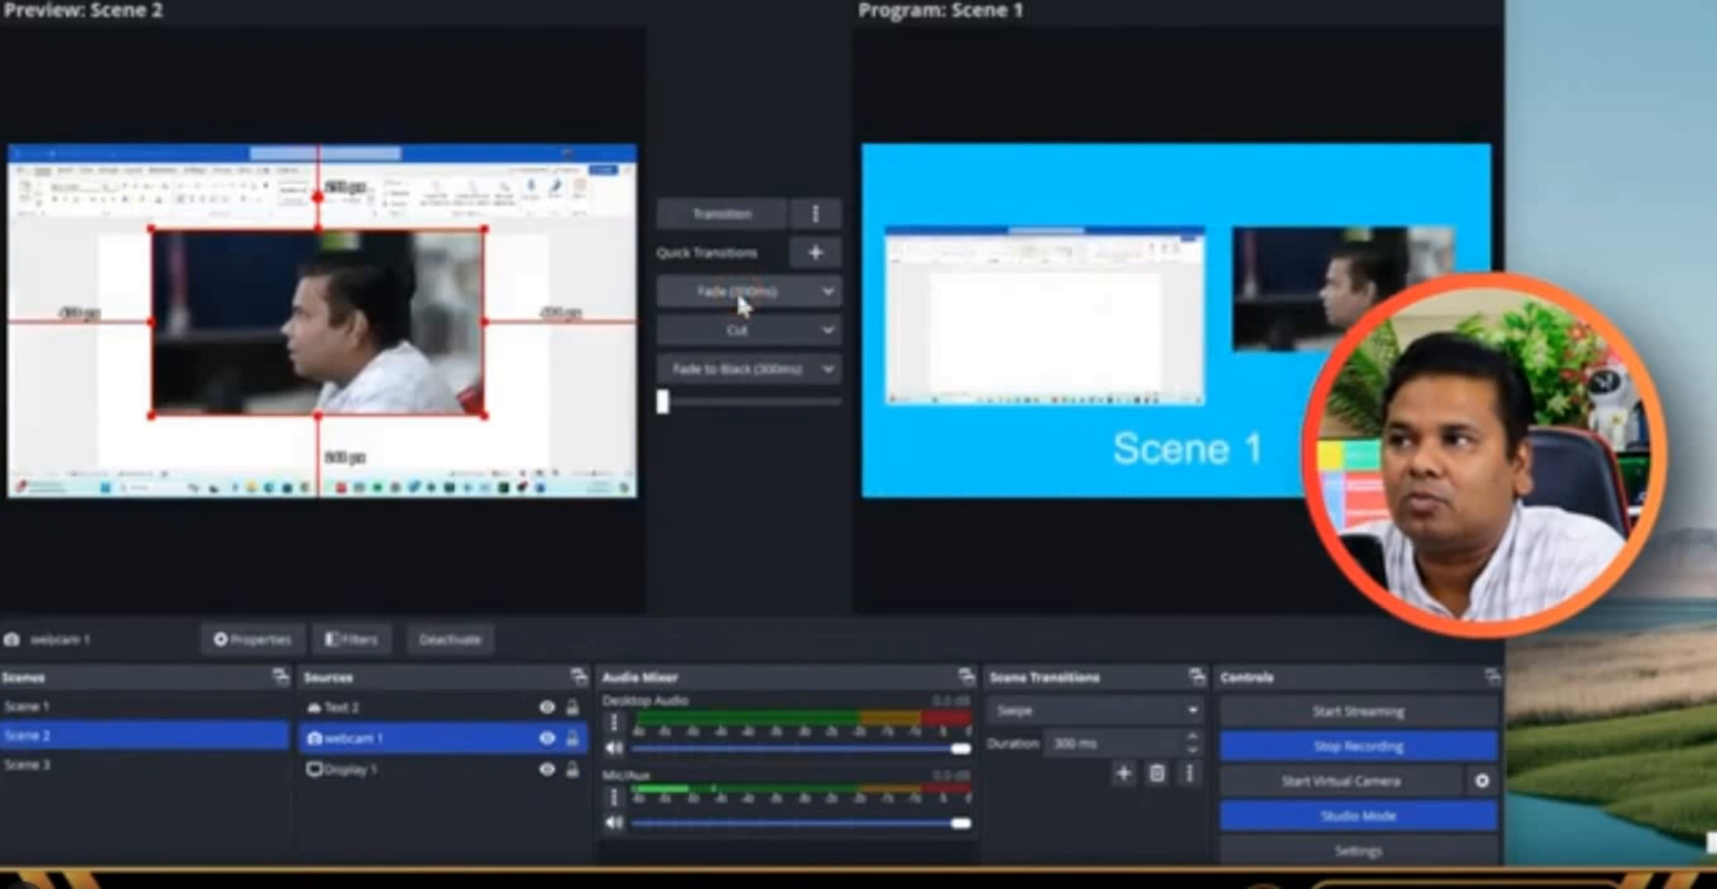